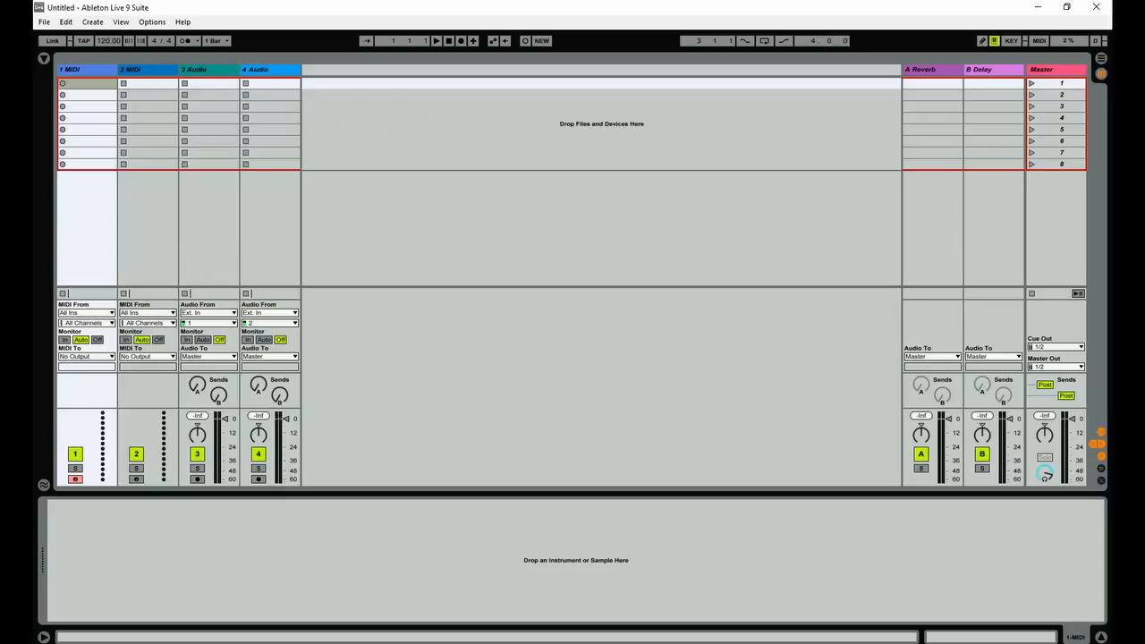
Select the 1 MIDI and 2 MIDI tracks in turn to examine their controls and empty device areas
click(67, 23)
click(82, 72)
click(150, 78)
click(97, 71)
click(143, 75)
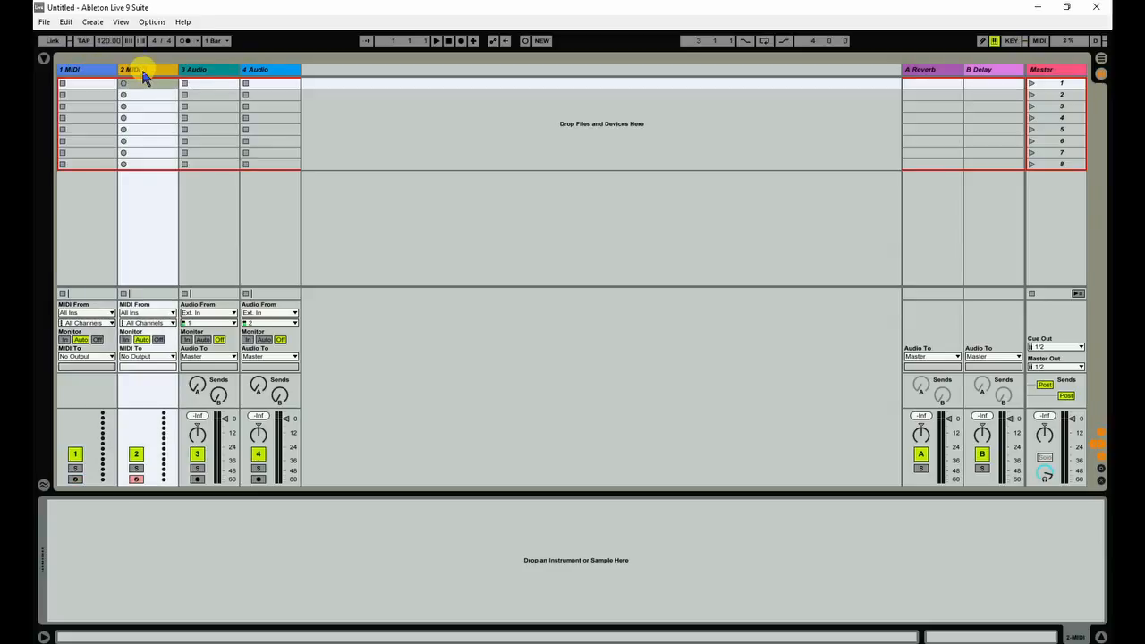
click(94, 71)
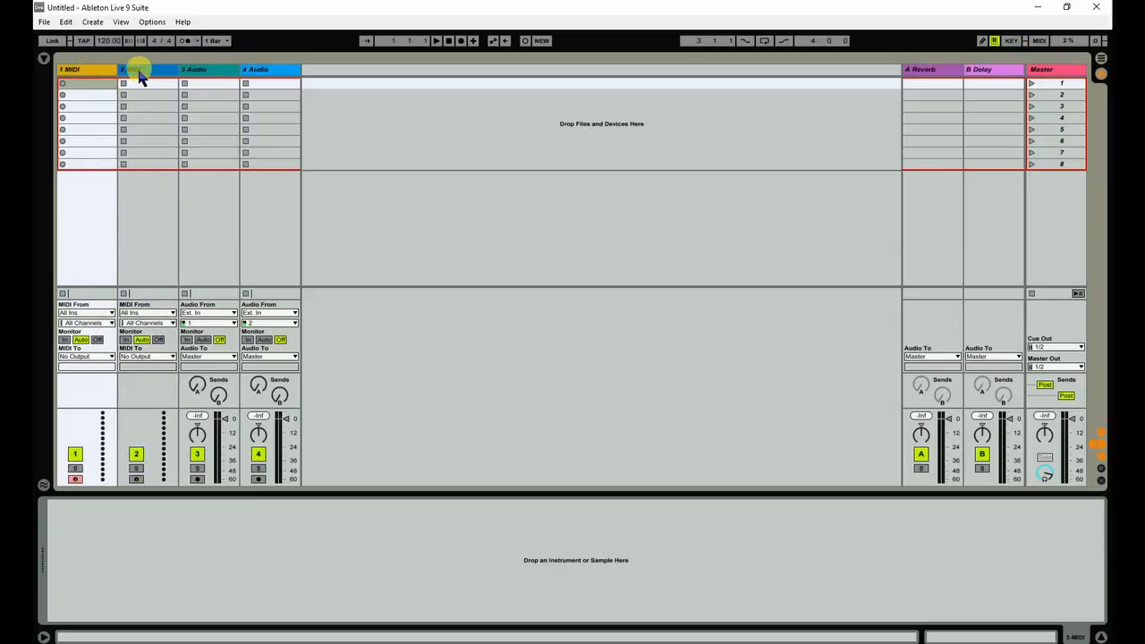
click(139, 74)
click(80, 72)
click(140, 73)
click(88, 77)
click(141, 73)
Select the 3 Audio and 4 Audio tracks in turn to examine their controls and device areas
click(197, 75)
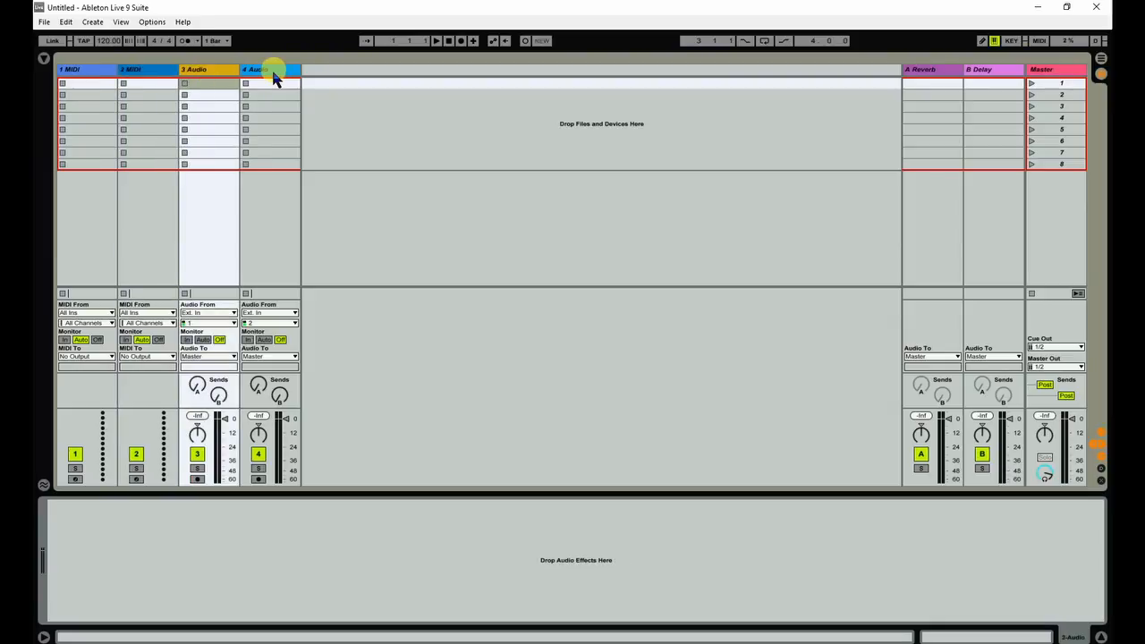
click(273, 74)
click(213, 74)
click(266, 77)
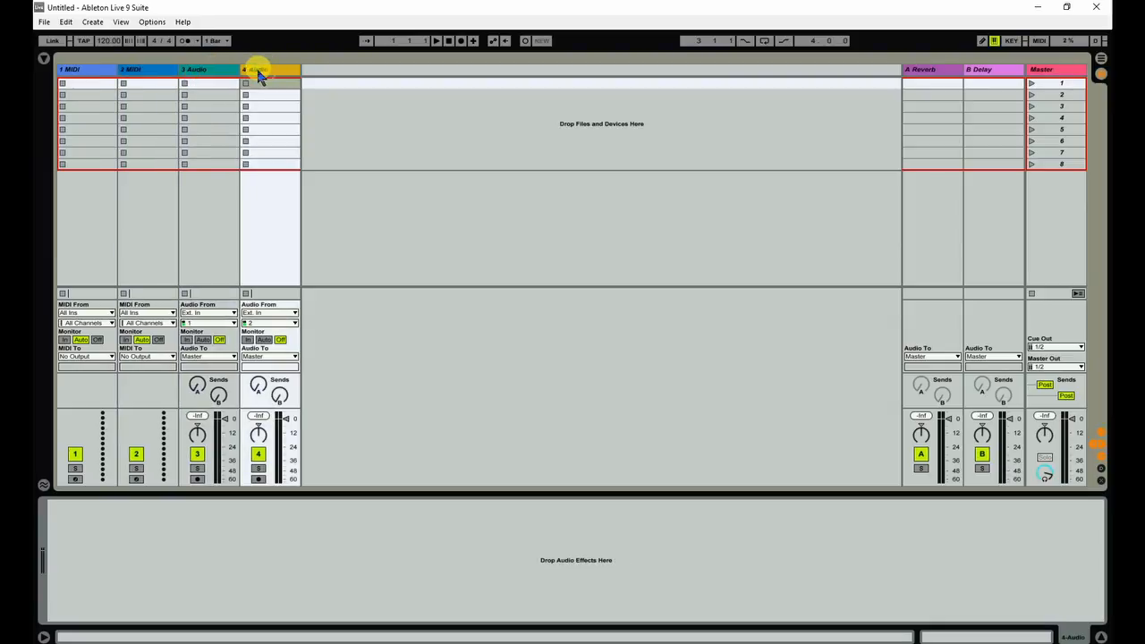
click(213, 73)
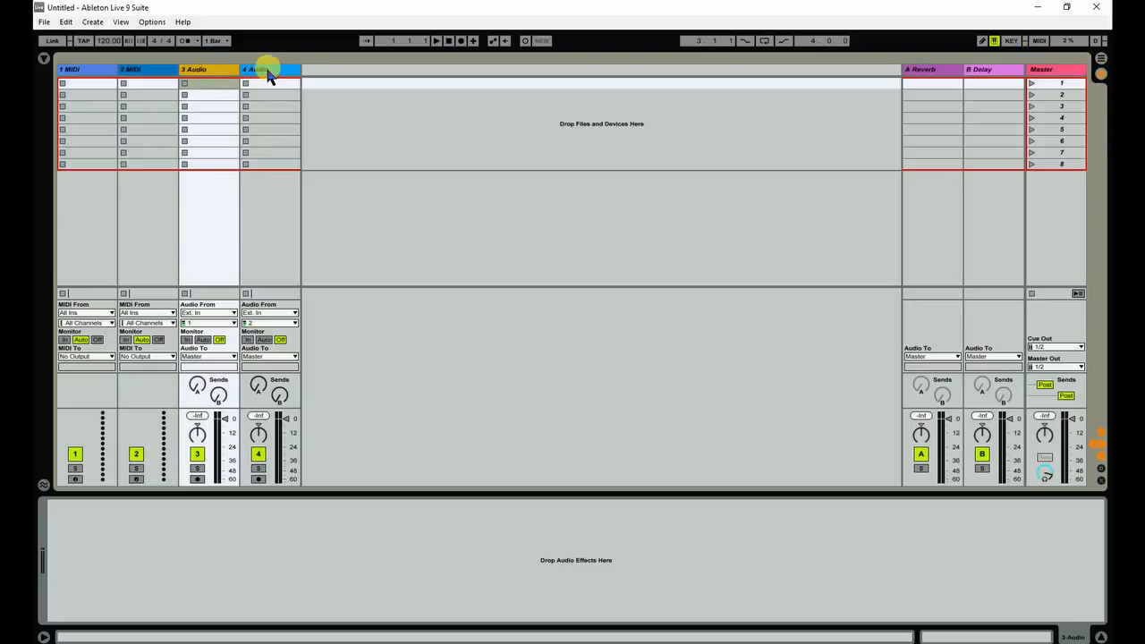
click(266, 76)
Examine the Reverb and Delay return tracks with track 3's Send A control, and the Master track
click(927, 72)
click(990, 76)
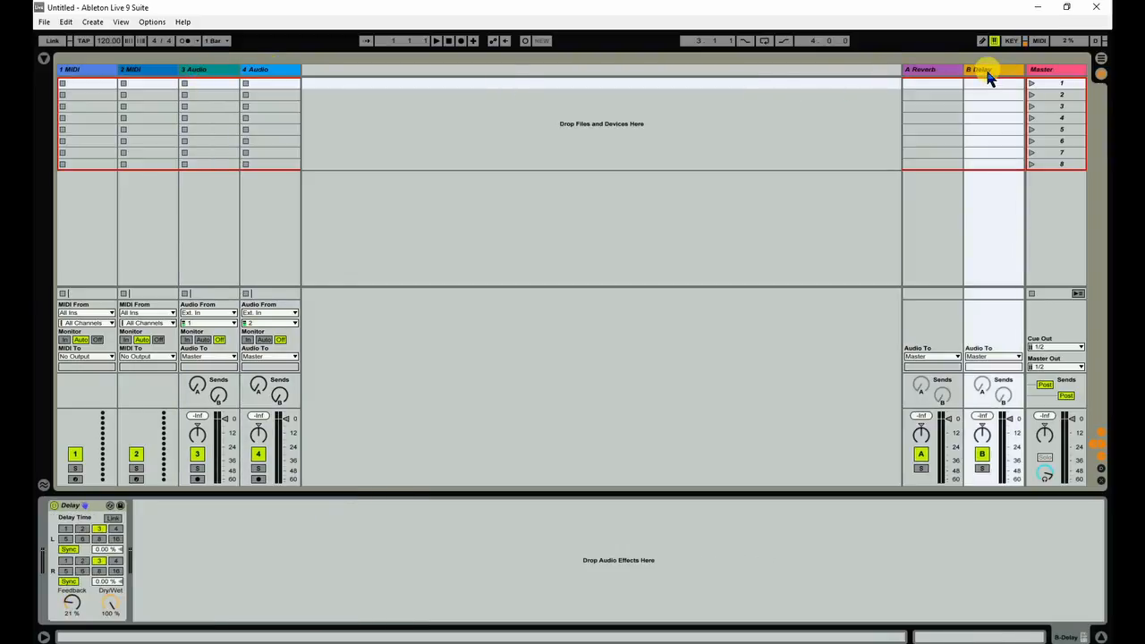
click(927, 72)
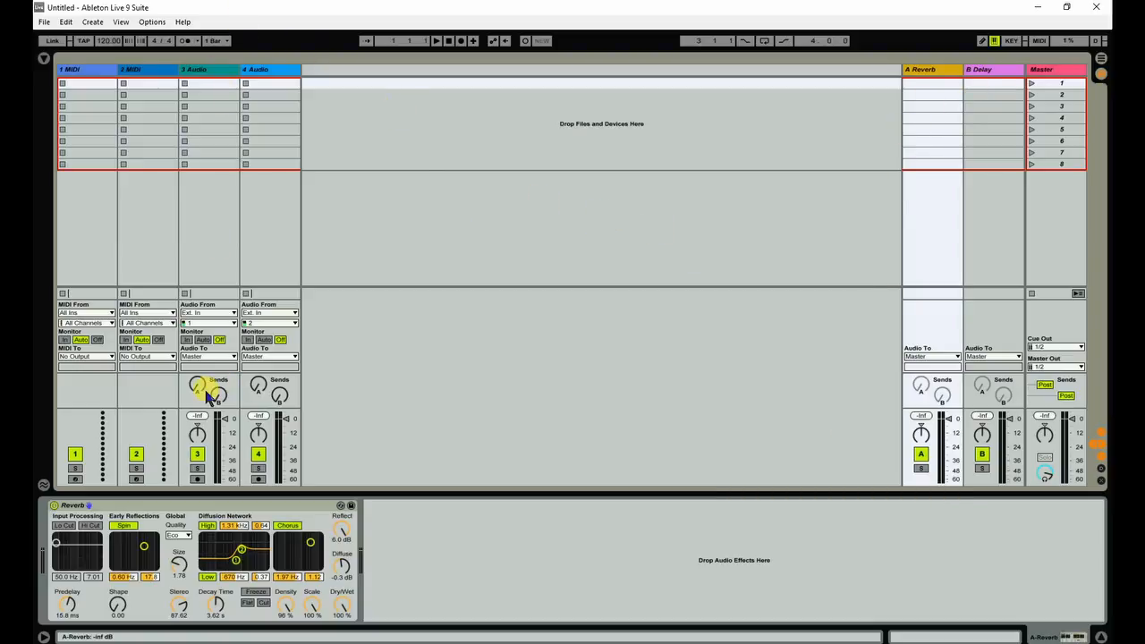
mouse_move(195, 387)
mouse_down()
mouse_move(195, 351)
mouse_move(195, 388)
mouse_up()
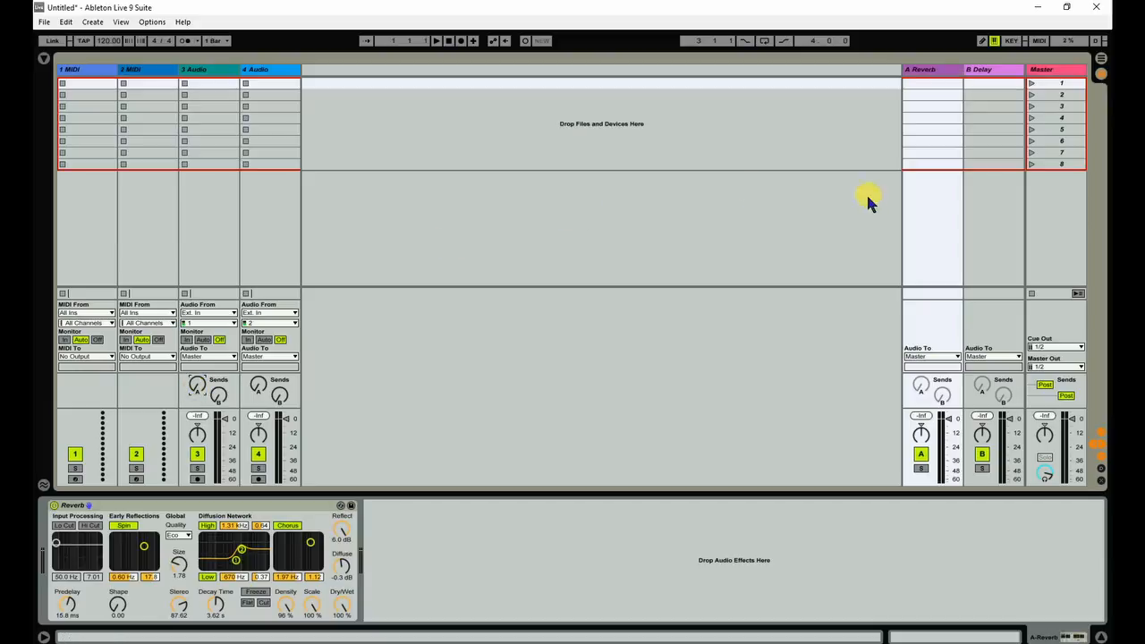
click(1044, 70)
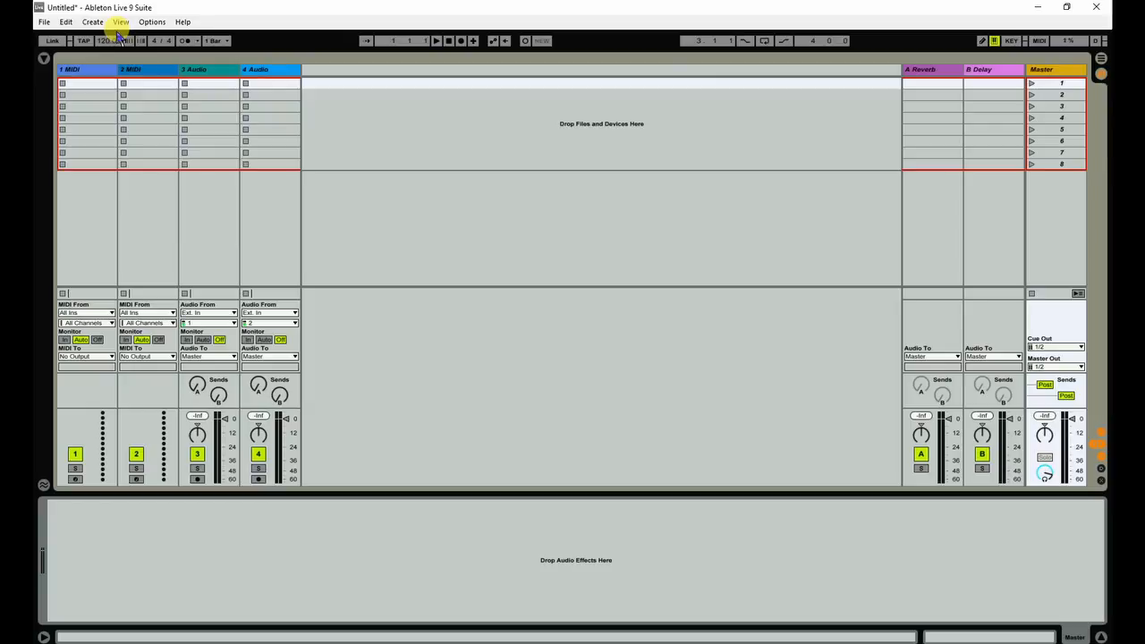
Compare the Arrangement and Session views with the browser shown and hidden, ending in Session View without the browser
click(43, 59)
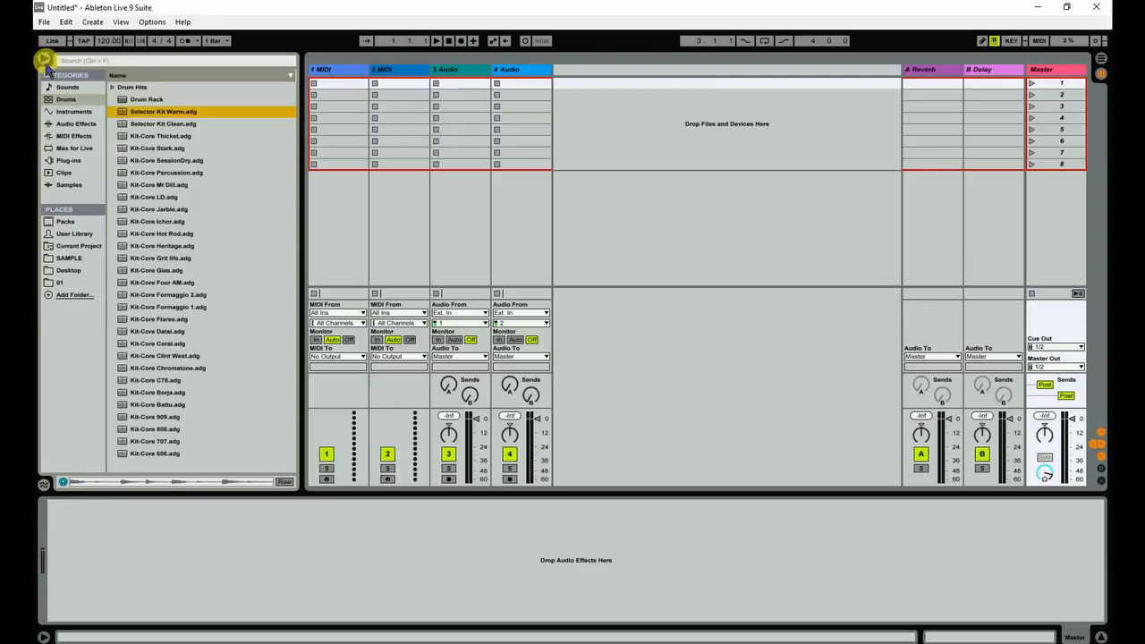
key(Tab)
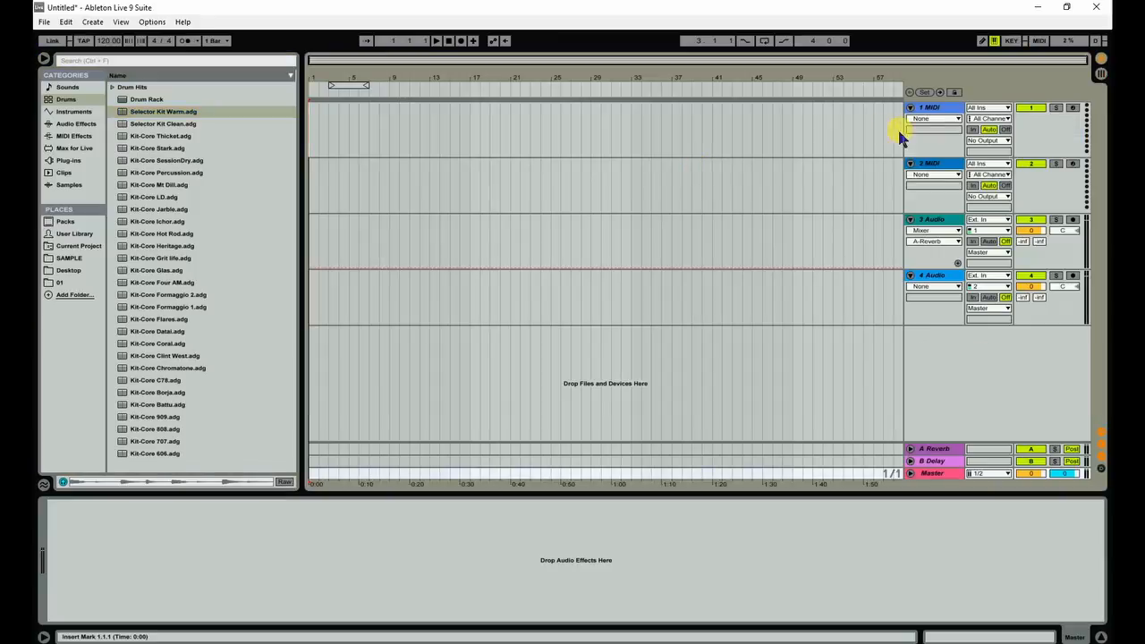
click(1101, 74)
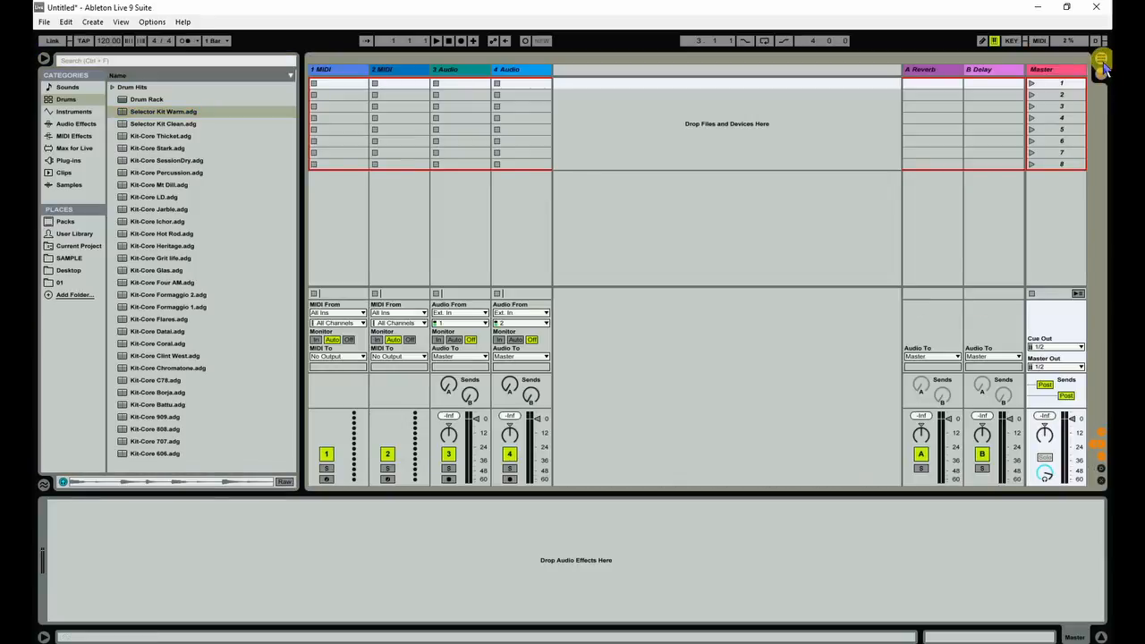
click(1101, 64)
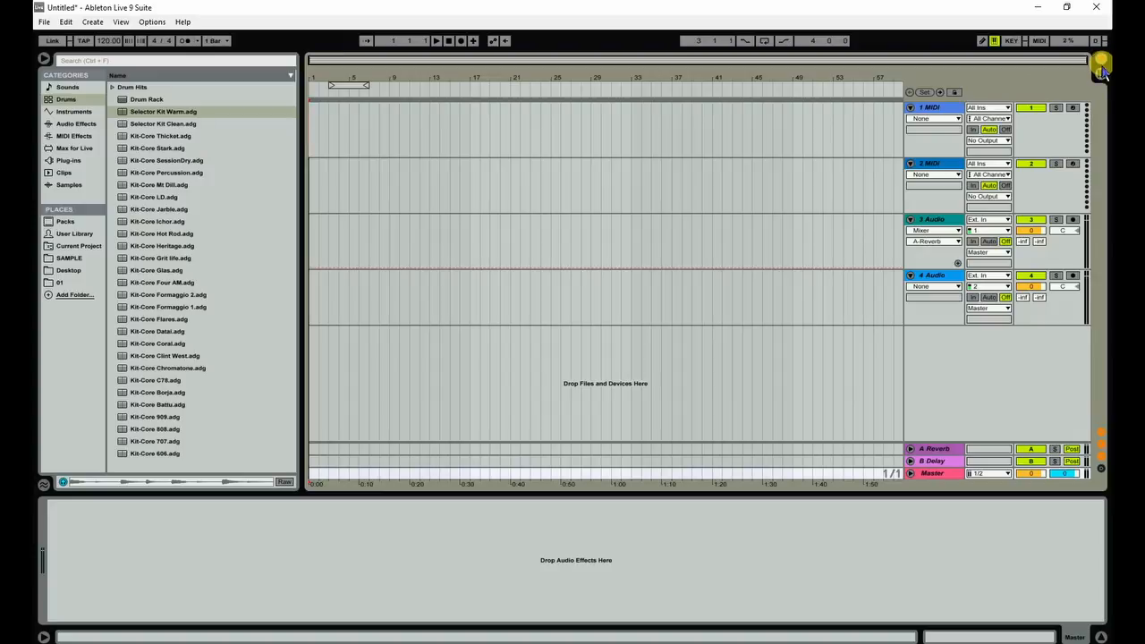
click(43, 59)
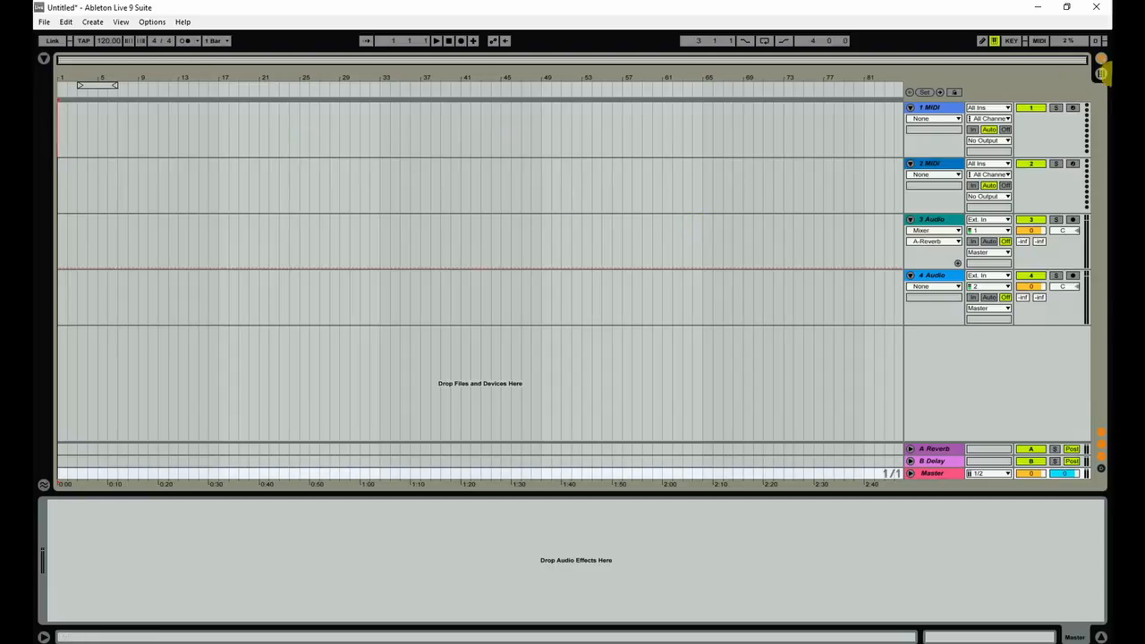
click(1101, 75)
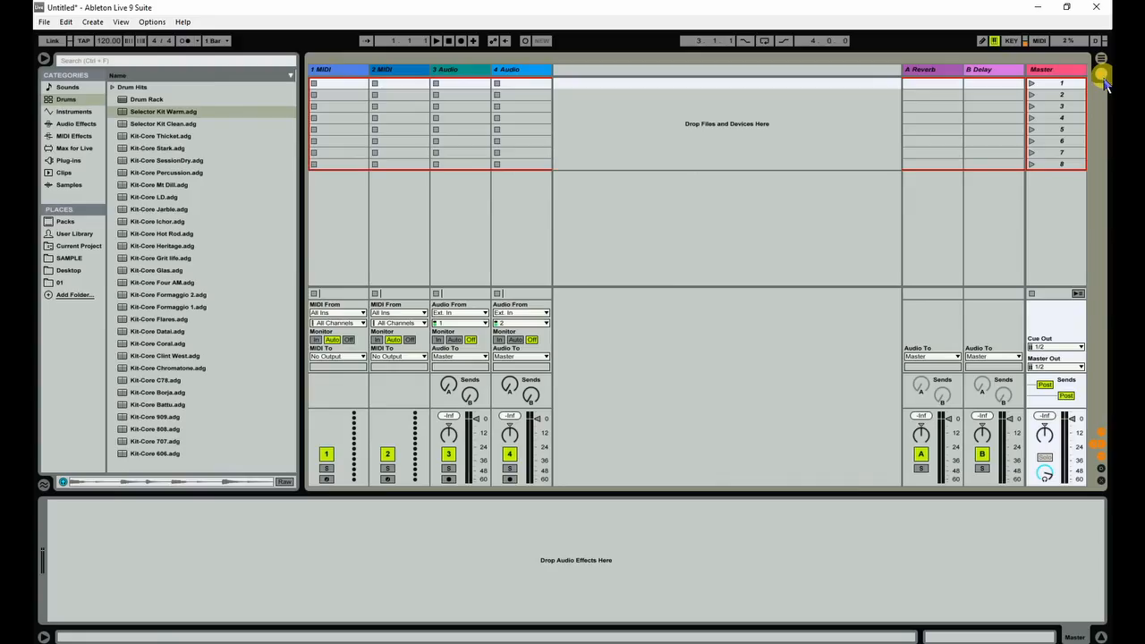
click(43, 58)
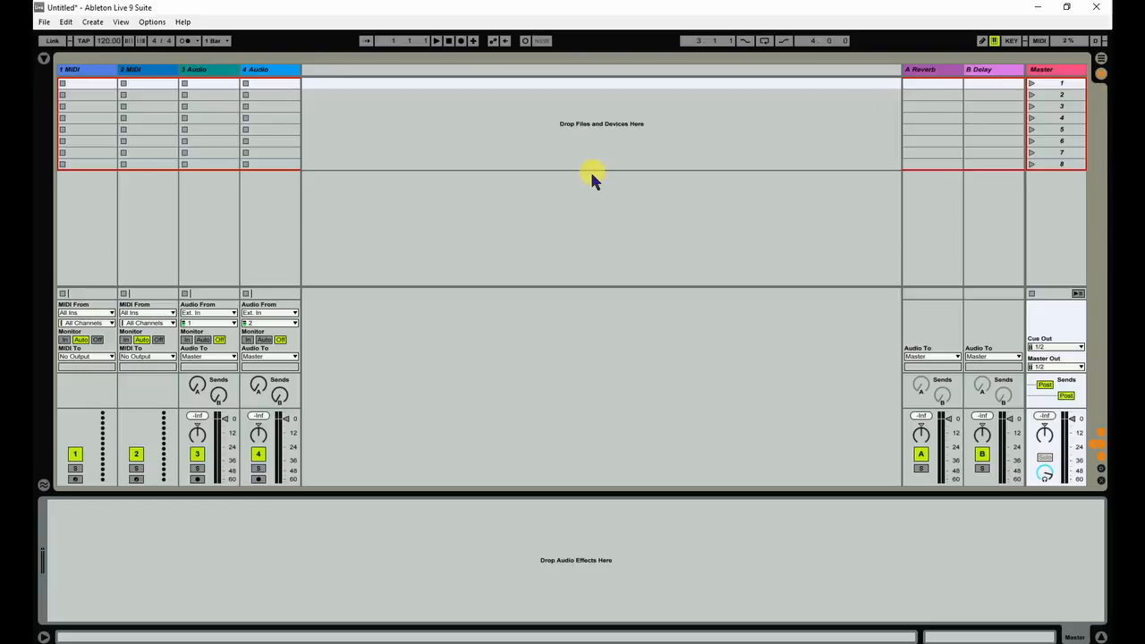
Examine the first-scene clip slots of the 1 MIDI, 2 MIDI and 3 Audio tracks
click(75, 83)
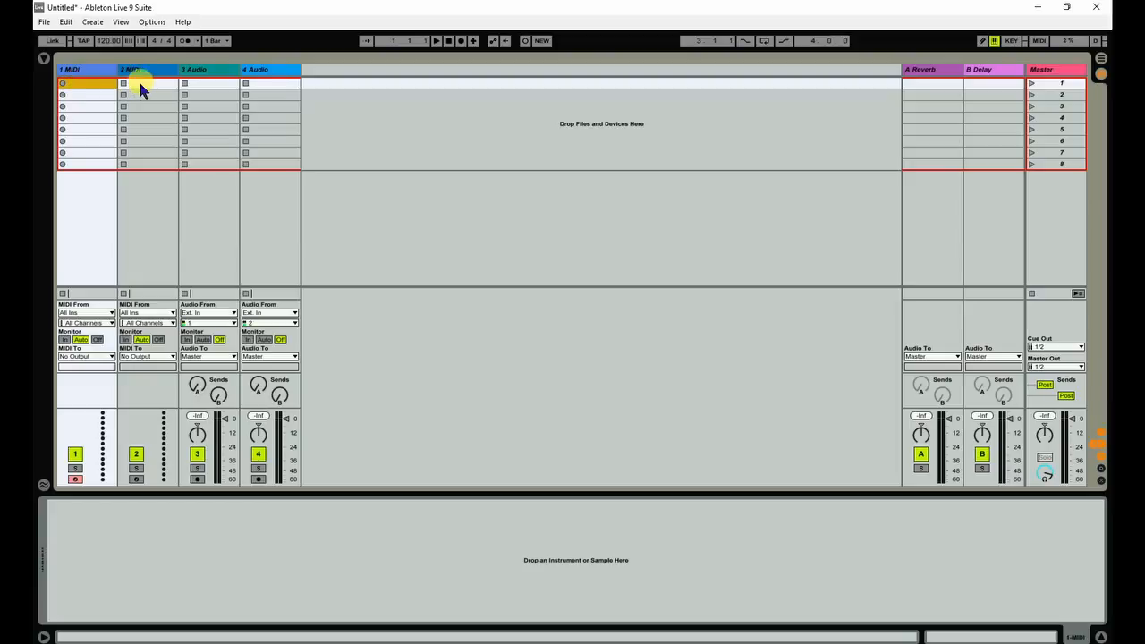
click(132, 82)
click(96, 81)
click(141, 79)
click(197, 79)
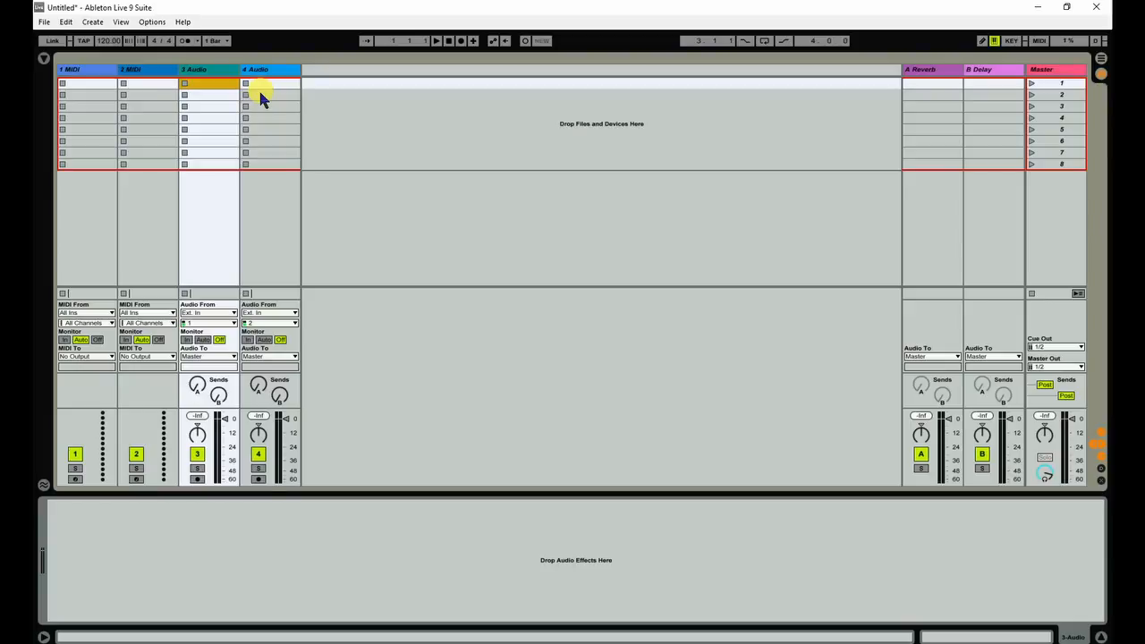
click(79, 83)
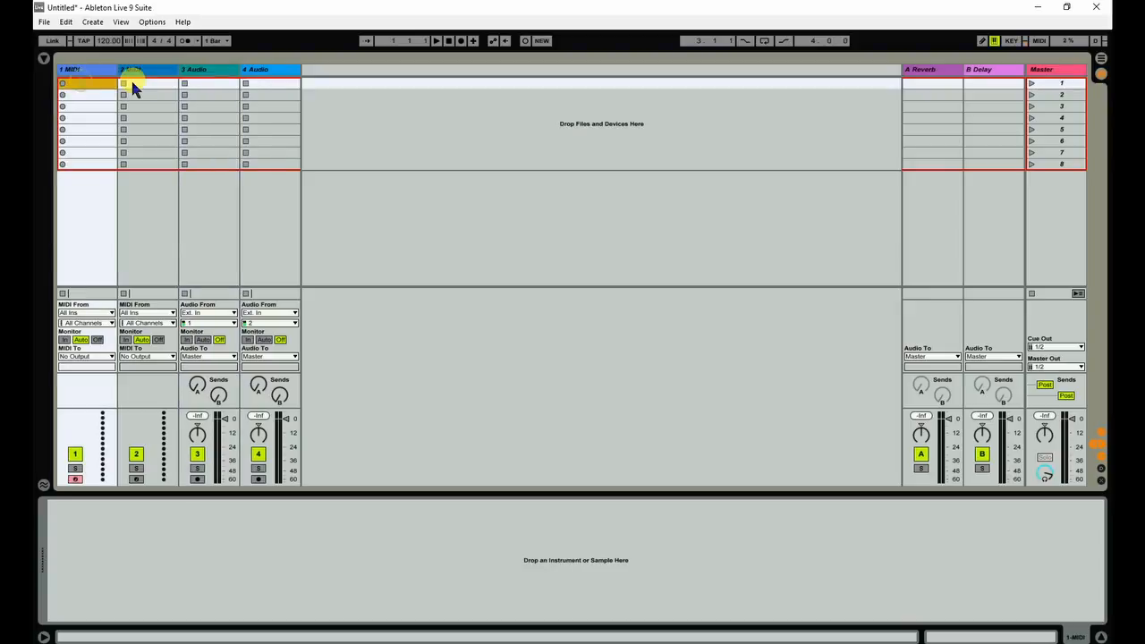
click(131, 78)
click(192, 83)
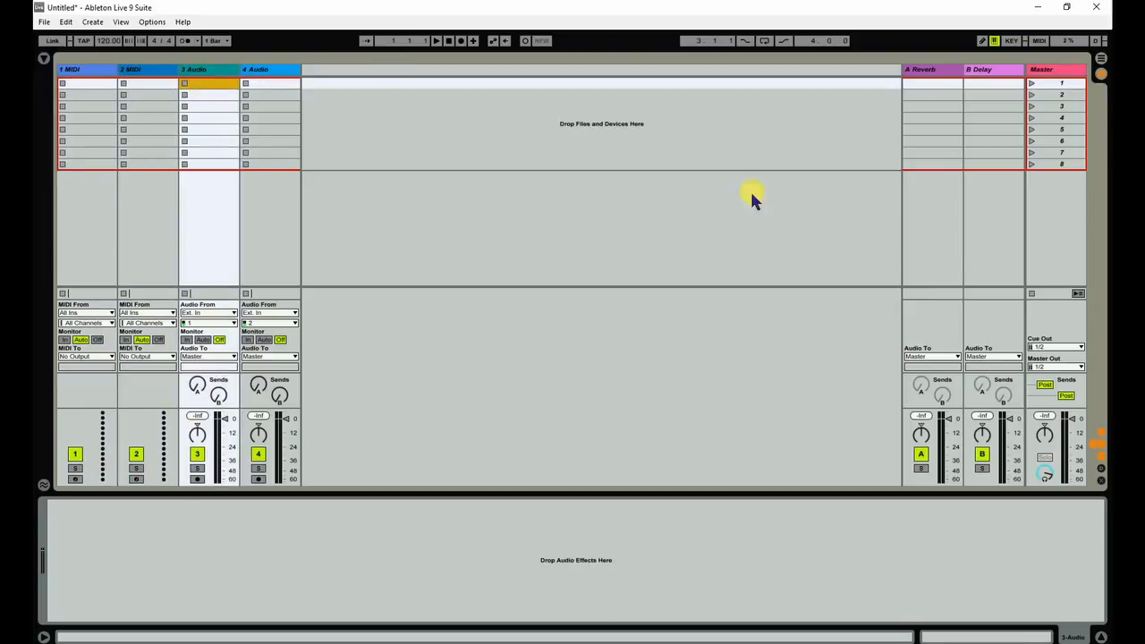
Switch to Arrangement View and show the Sounds category in the browser
click(1097, 41)
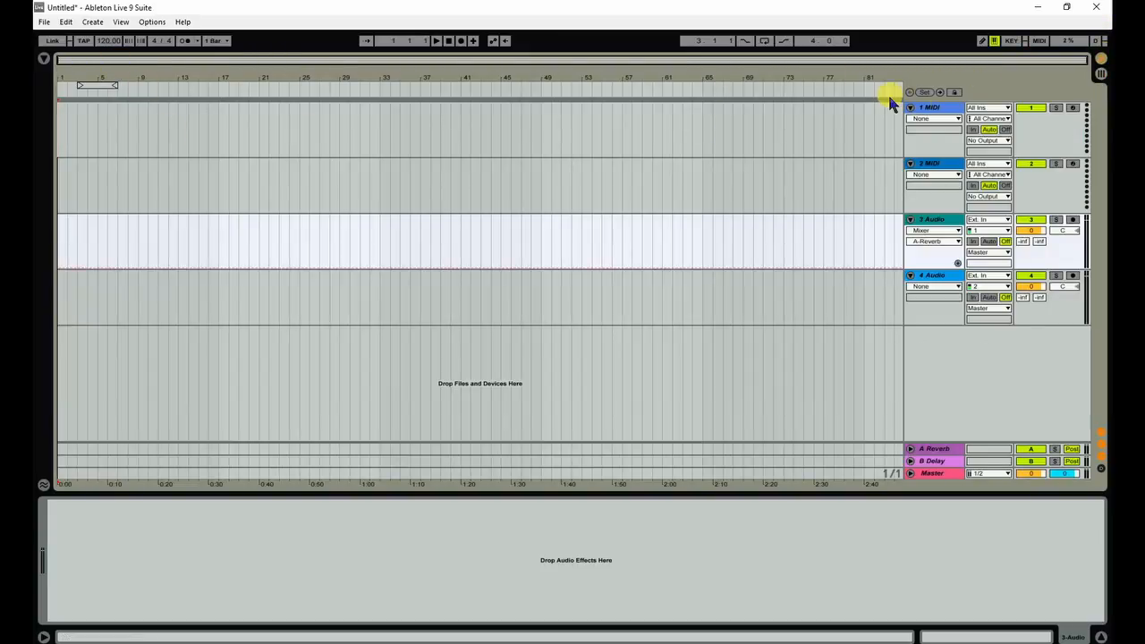
click(42, 56)
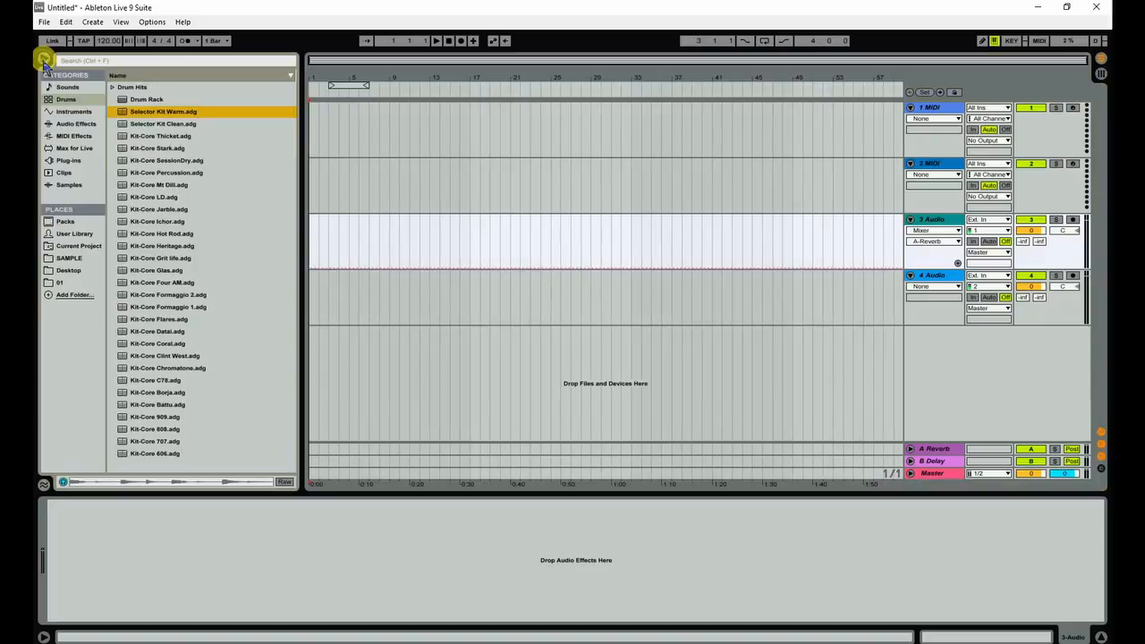
click(68, 88)
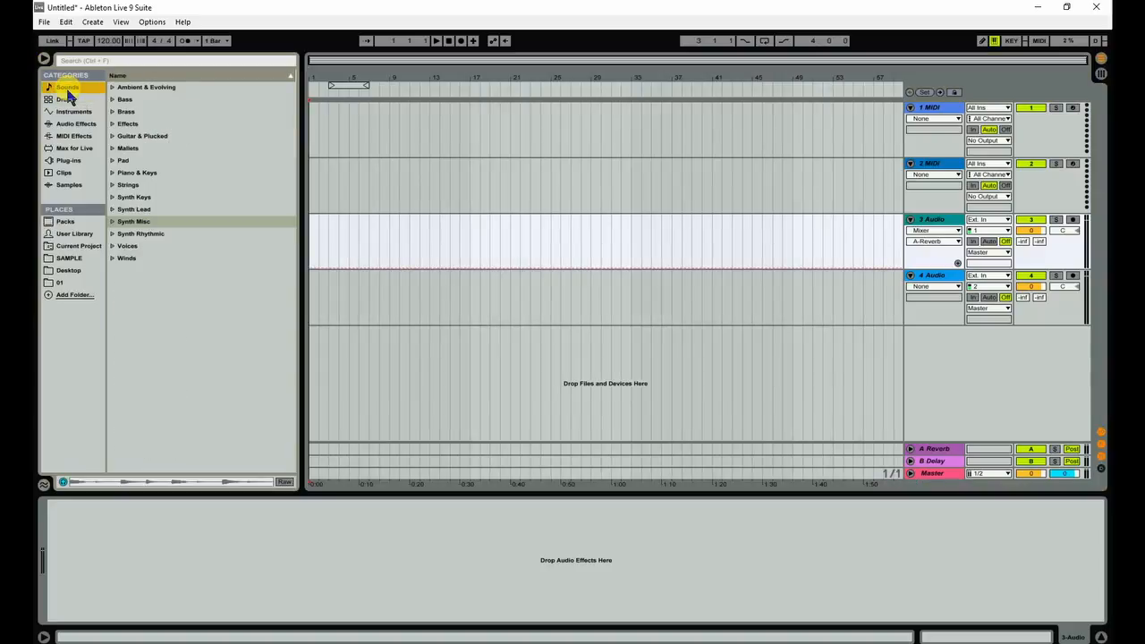
Preview All Alone Pad, Ambient Feeling, Ambient Swells and Bells & ThinPad from the Ambient & Evolving sounds, and collapse the folder
click(112, 89)
click(142, 100)
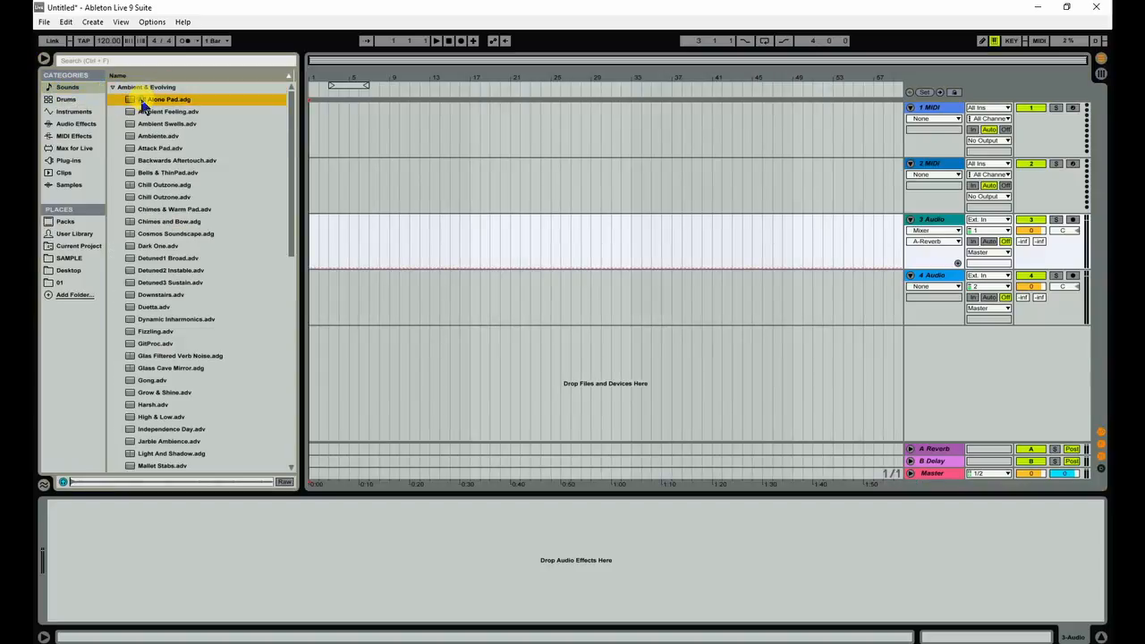
click(147, 111)
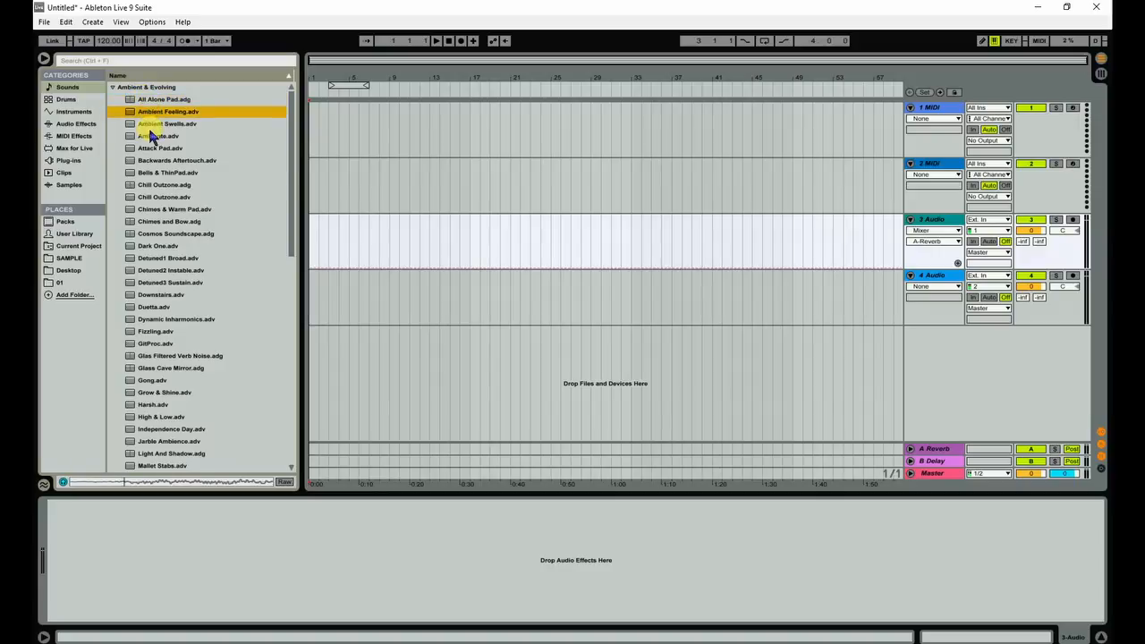
click(150, 124)
click(159, 113)
click(158, 101)
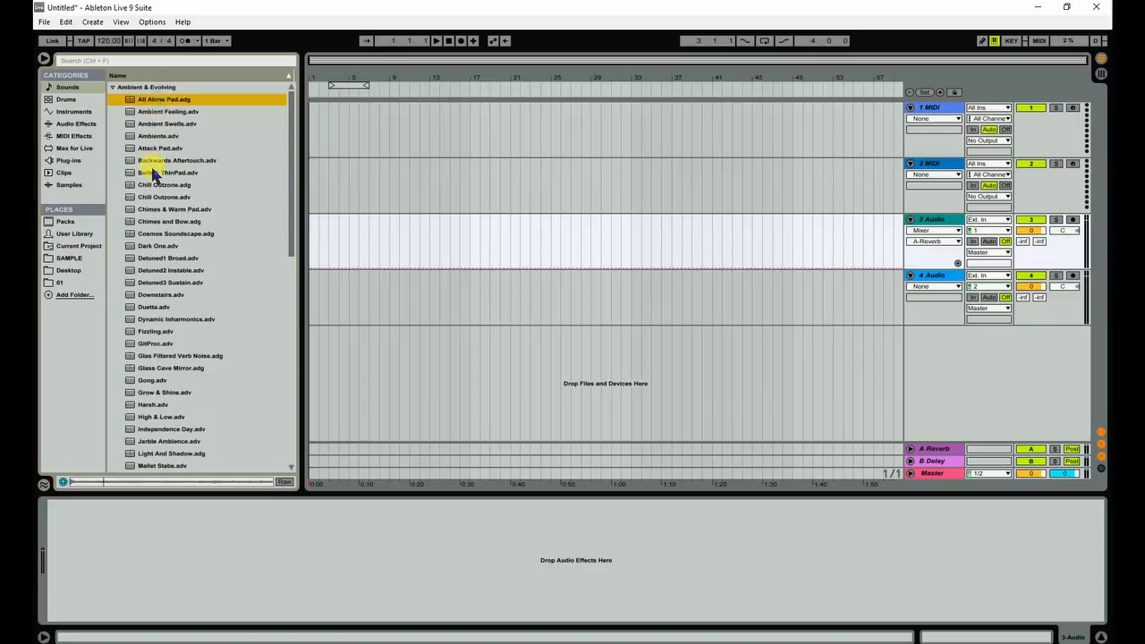
click(153, 173)
click(112, 87)
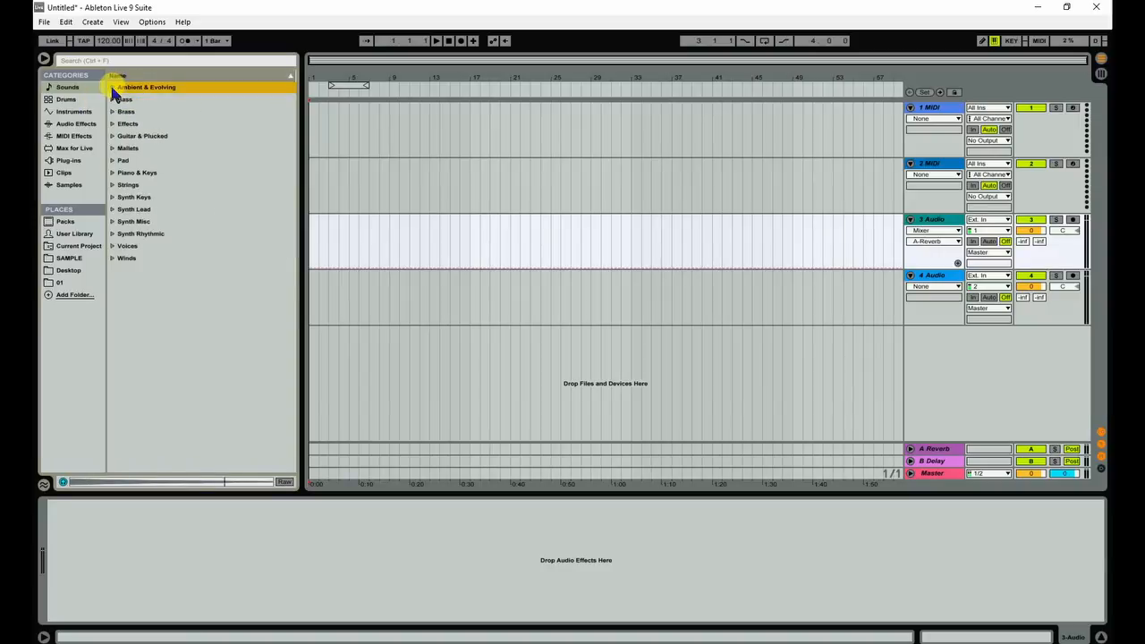
Show the Drums category and preview Selector Kit Warm and Selector Kit Clean
click(61, 99)
click(138, 113)
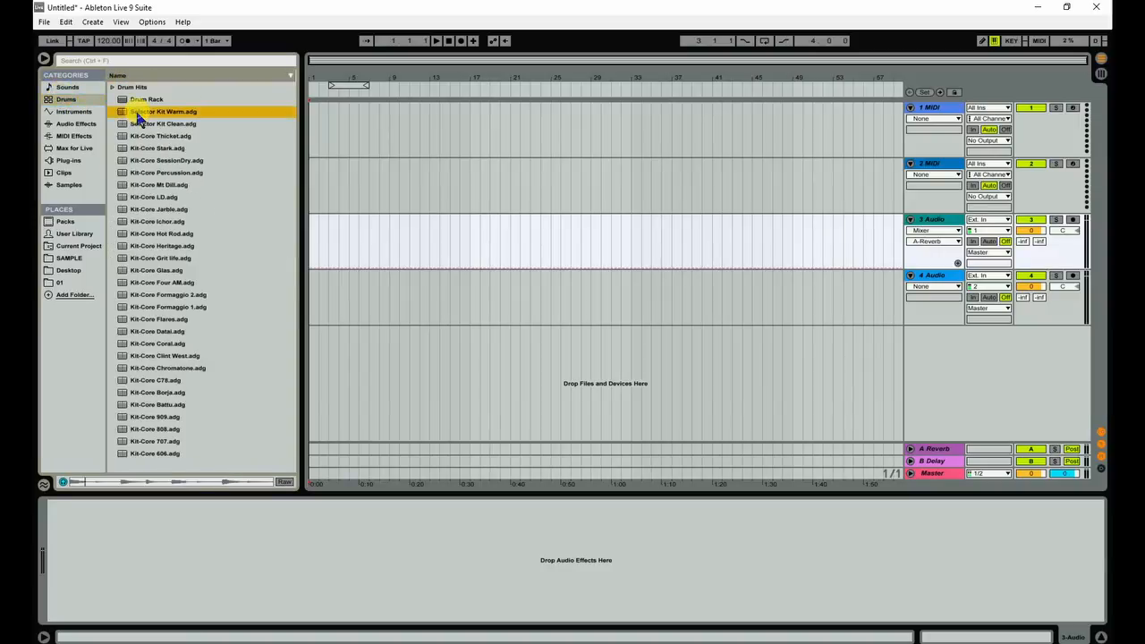
click(142, 126)
Load an empty Drum Rack onto the 1 MIDI track
click(141, 102)
drag(138, 105, 141, 185)
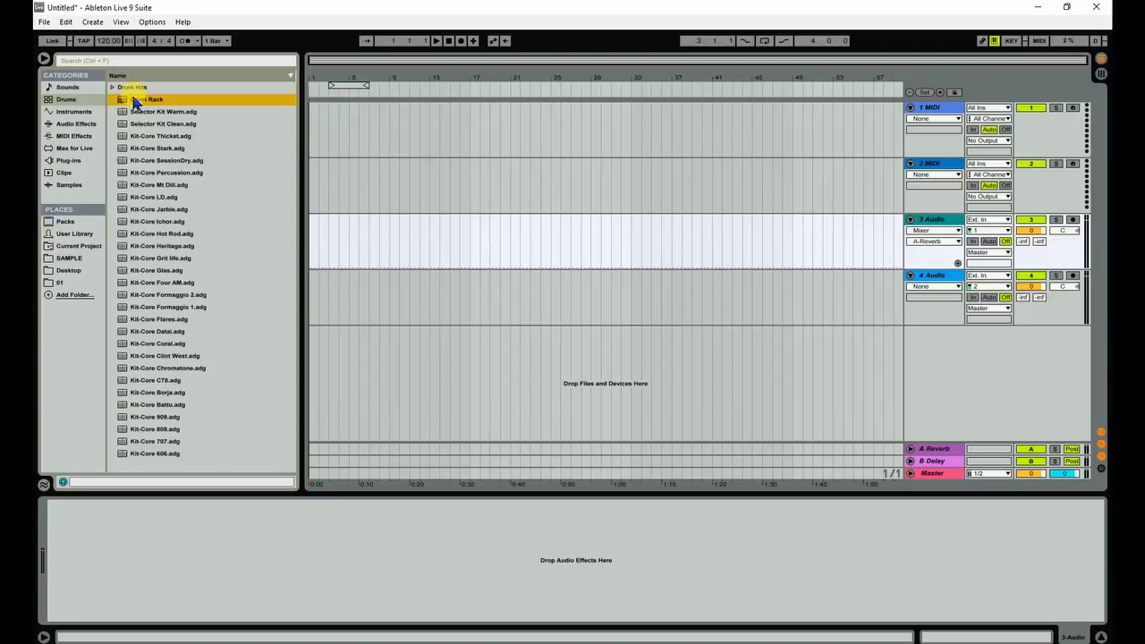
click(953, 108)
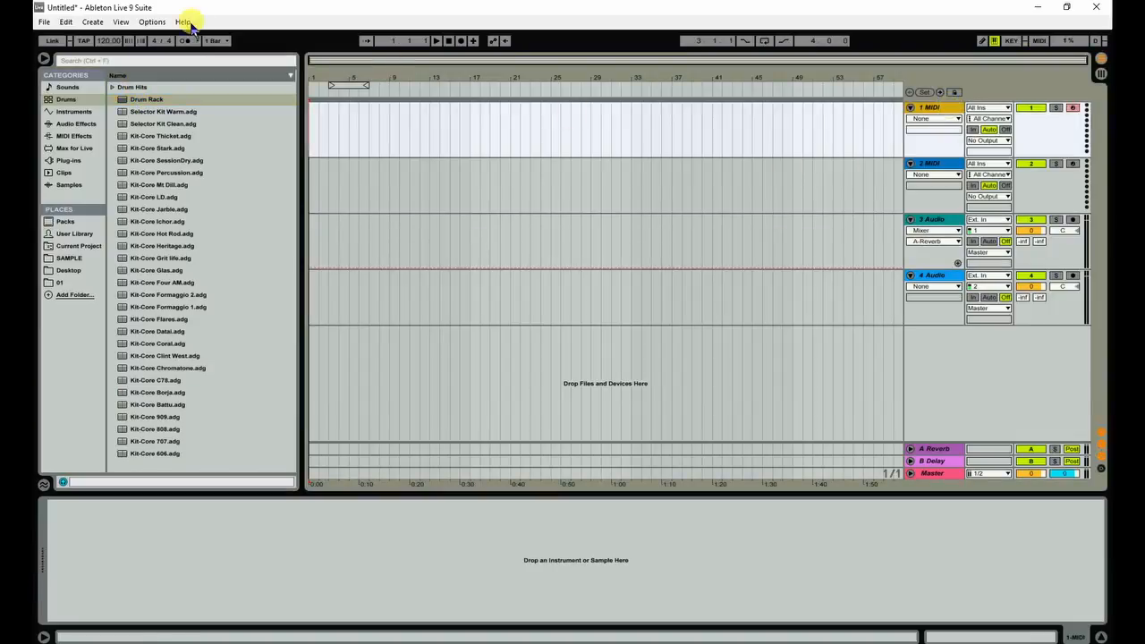
double_click(143, 100)
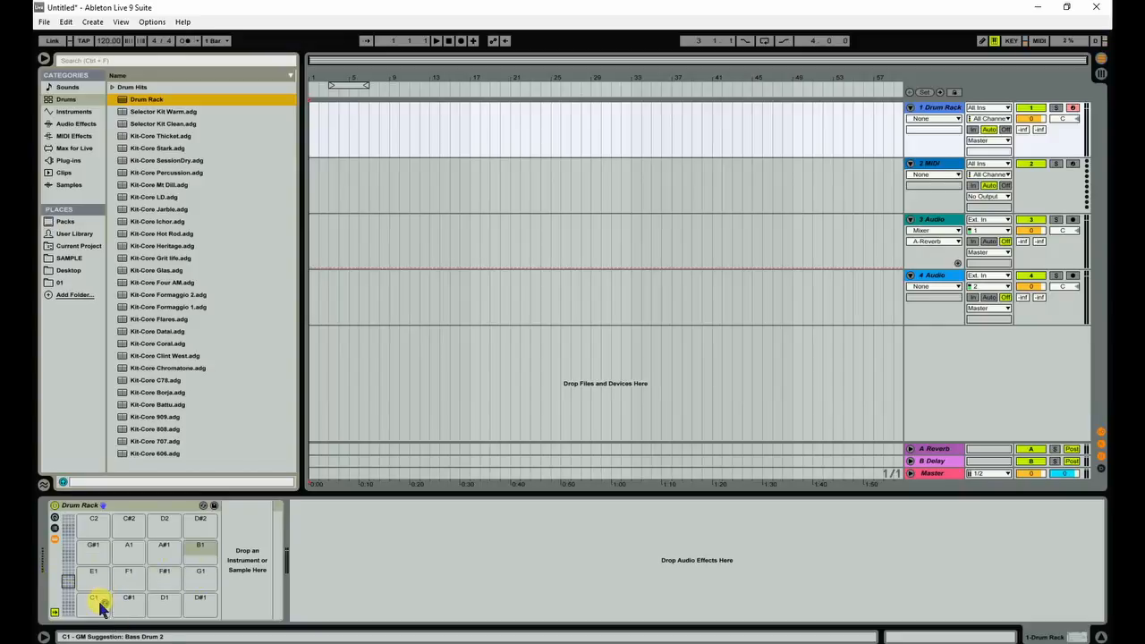
Preview Selector Kit Warm, Kit-Core Stark and Selector Kit Clean, and load Kit-Core Hot Rod.adg into the Drum Rack
click(99, 603)
click(139, 114)
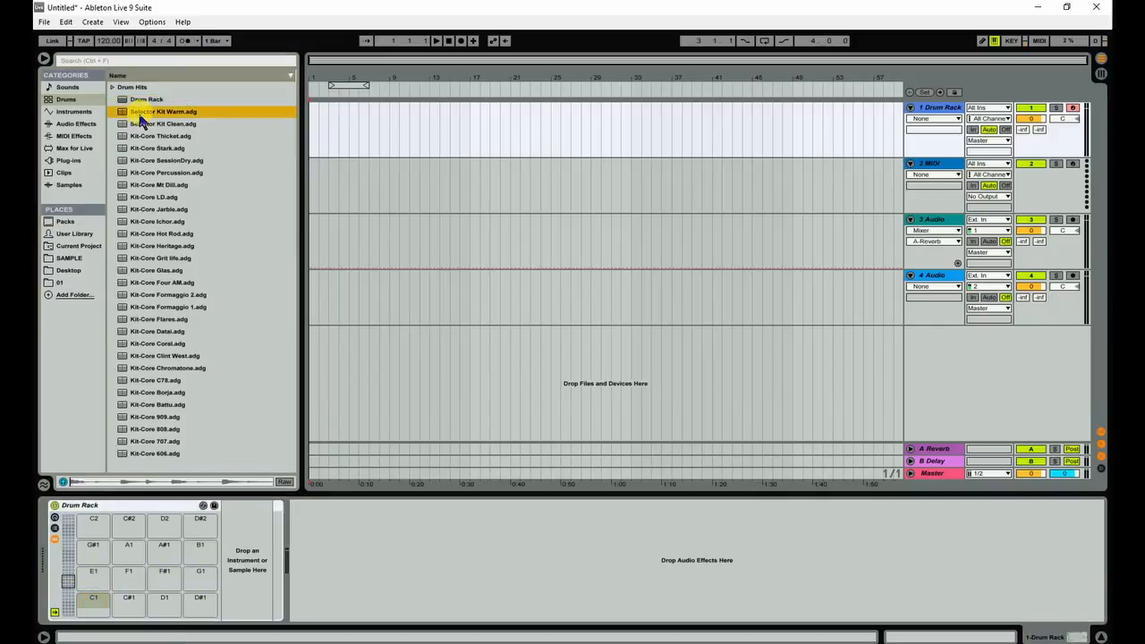
click(140, 150)
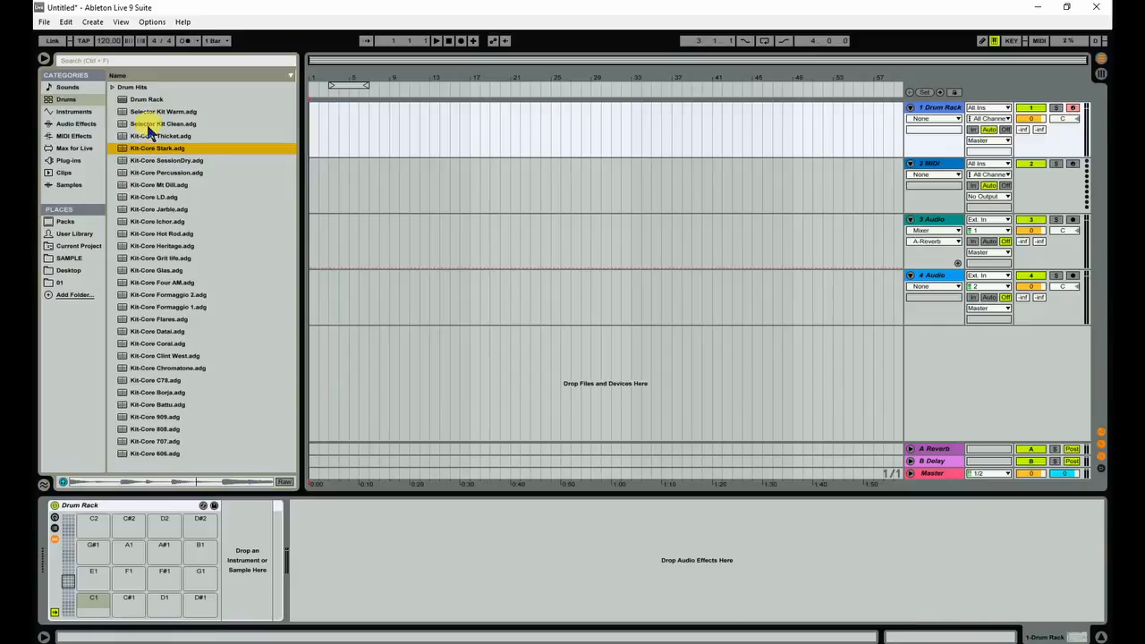
click(142, 123)
click(157, 234)
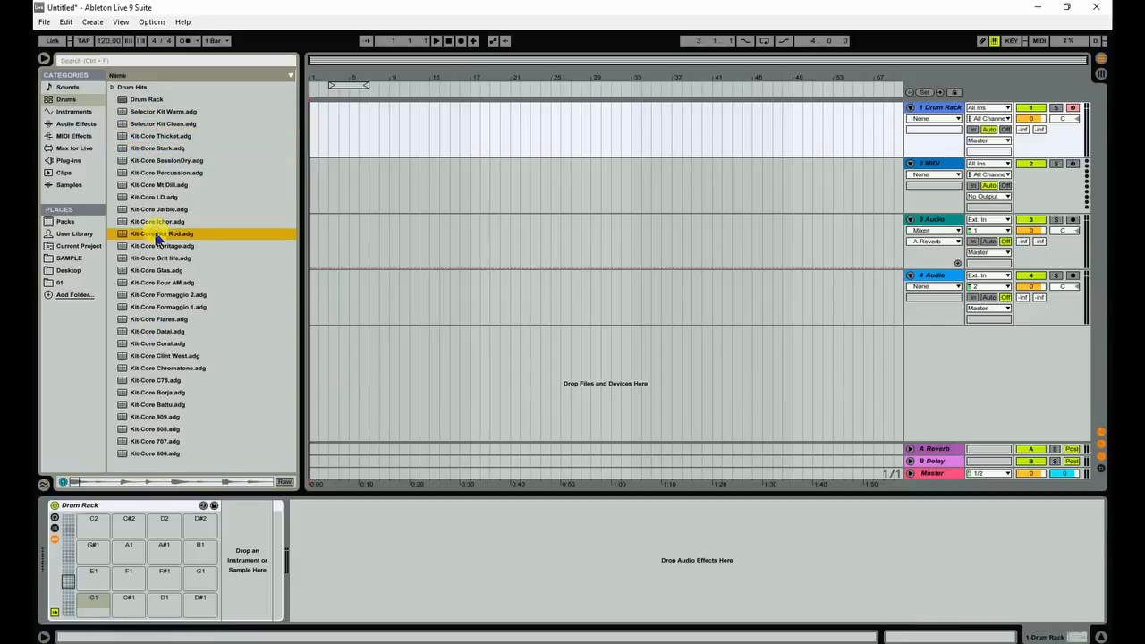
drag(157, 234, 134, 562)
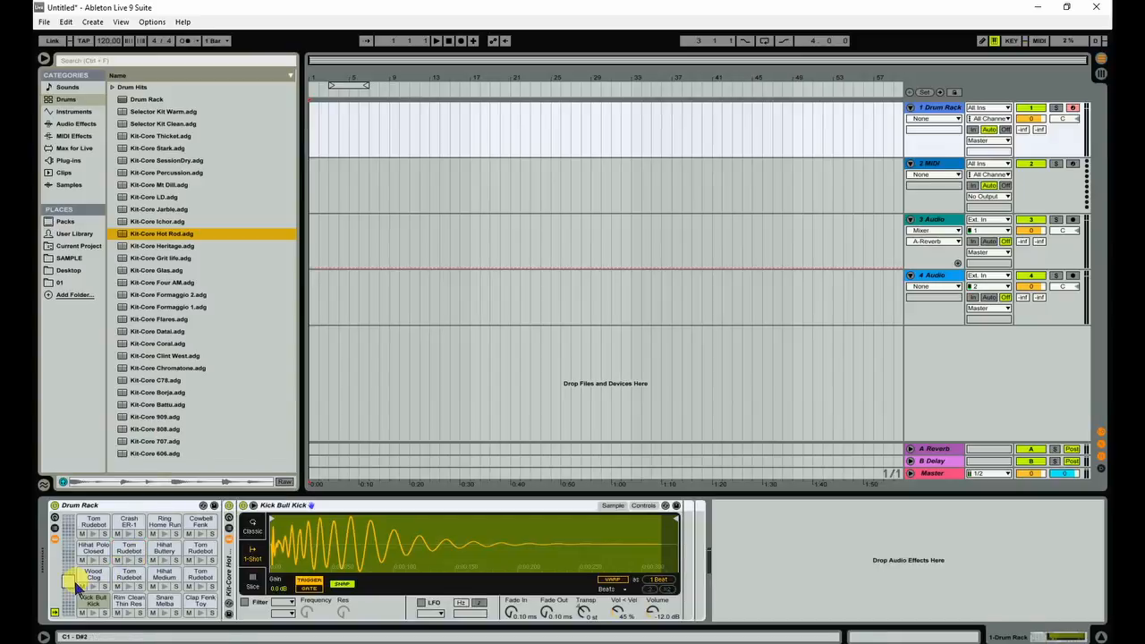
Audition the loaded drum kit's pads, including the rim, snare, wood clog, kick, hi-hat and tom sounds
click(125, 604)
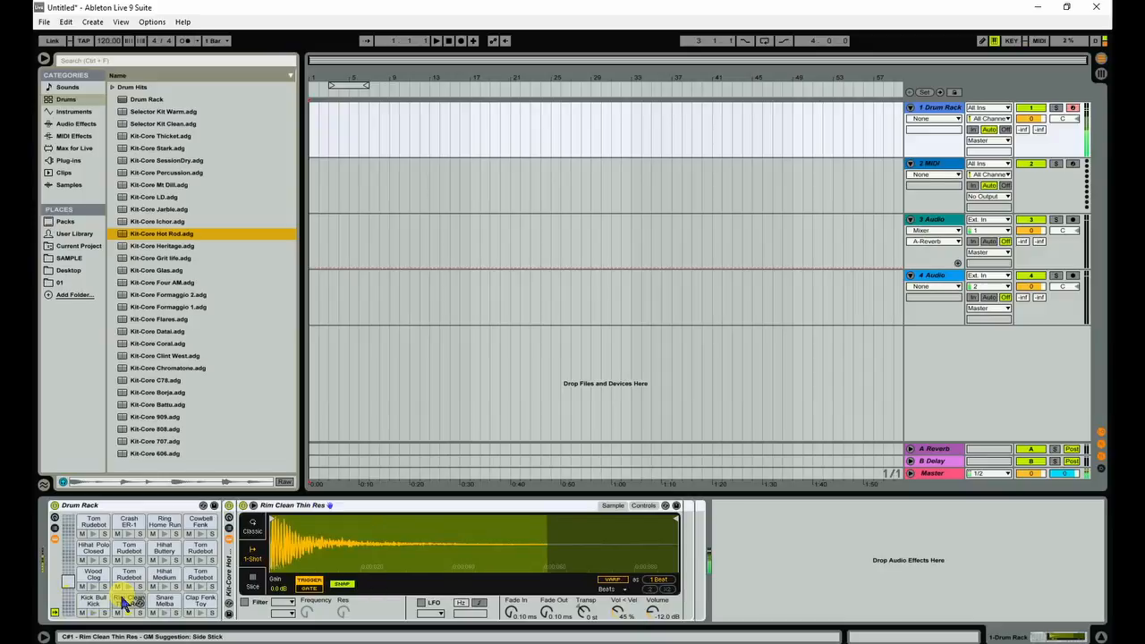
key(a)
key(s)
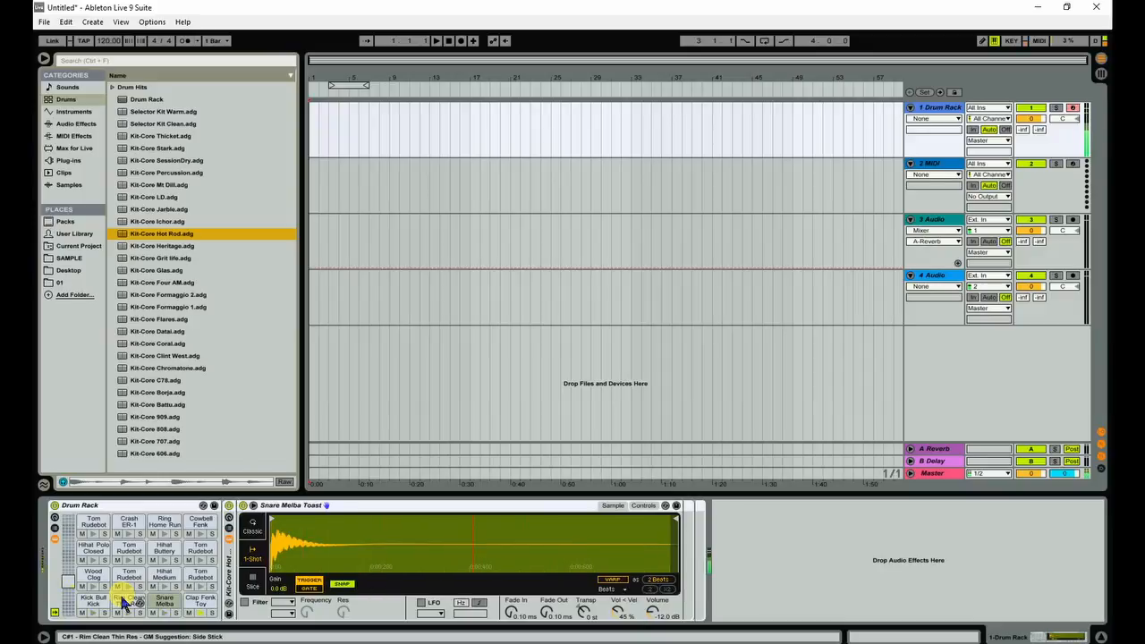
key(e)
key(d)
key(t)
key(f)
key(d)
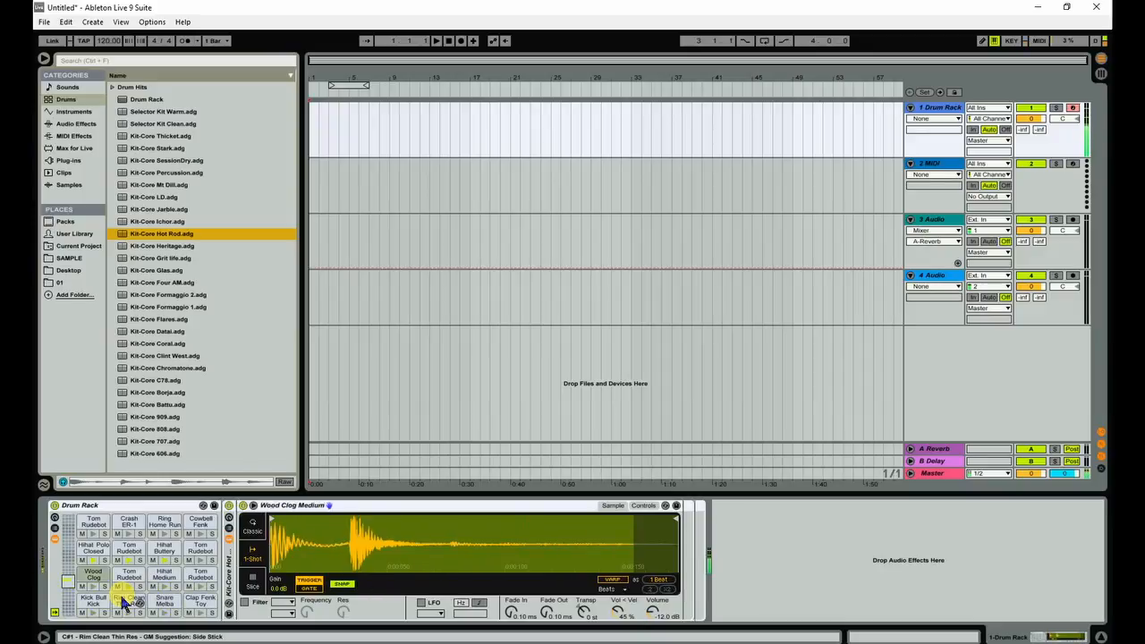
key(u)
key(p)
key(j)
key(d)
key(a)
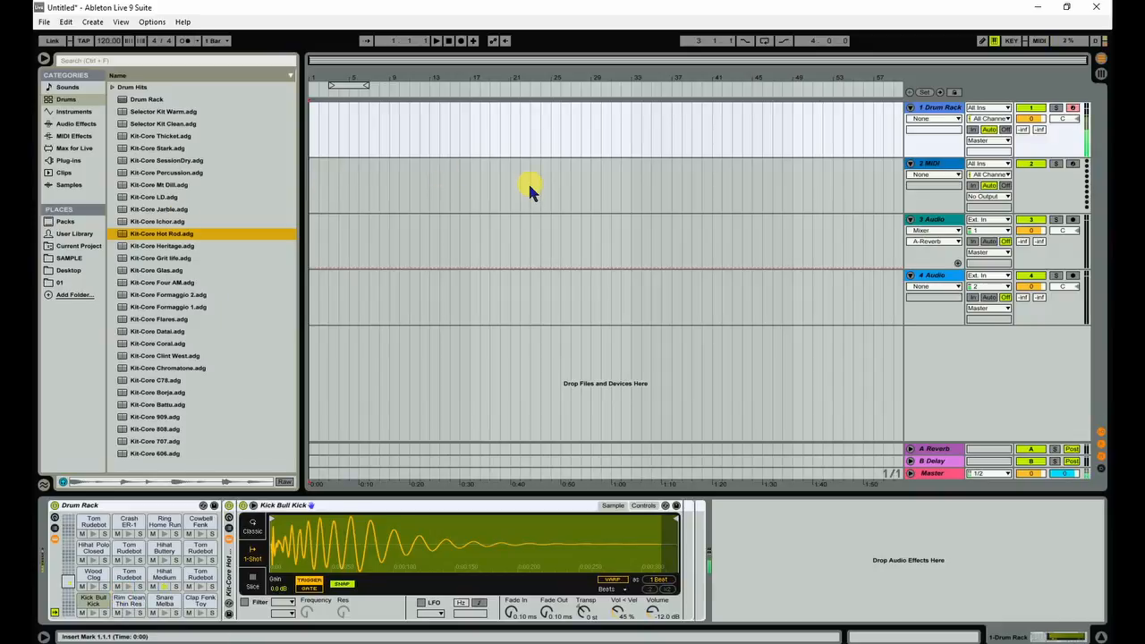
key(t)
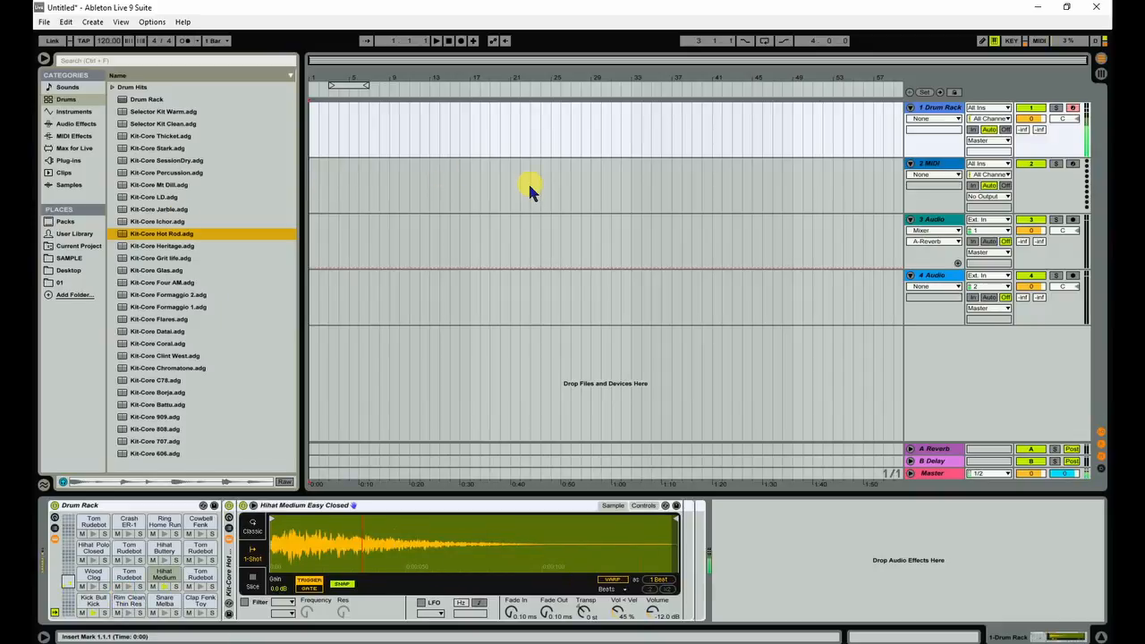
key(s)
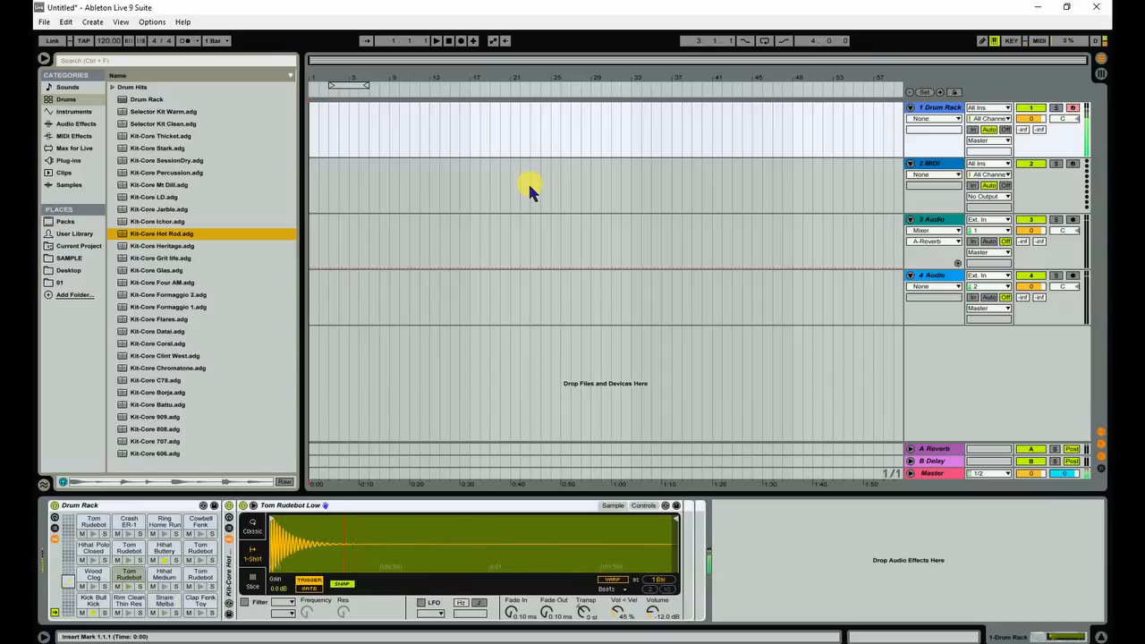
key(f)
Show the Instruments category and select the 2 MIDI track
click(939, 113)
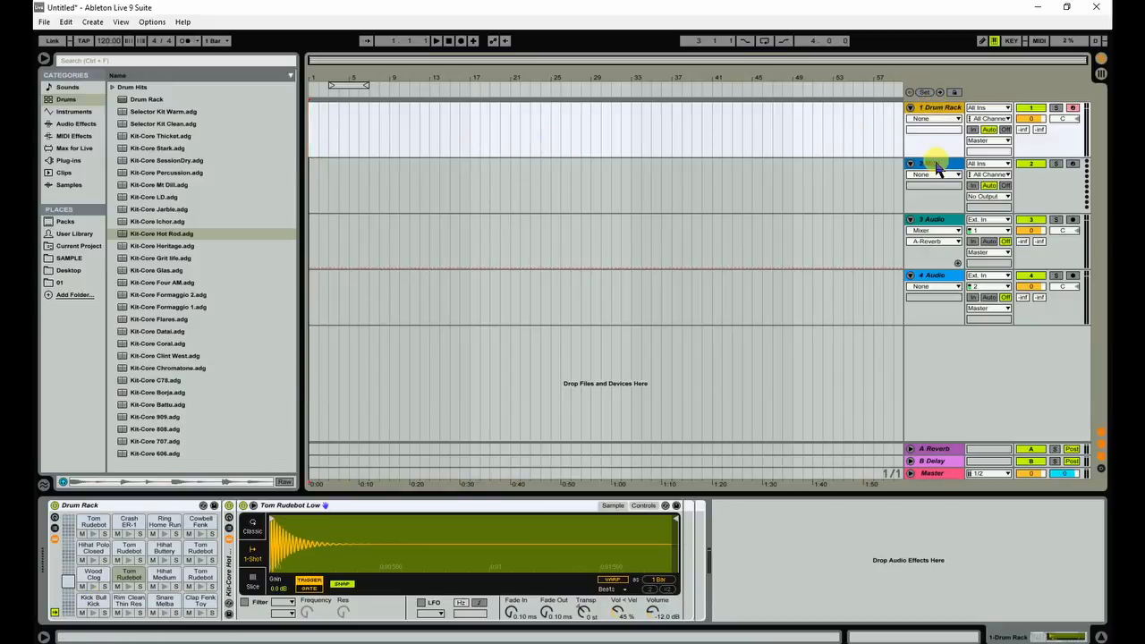
click(74, 112)
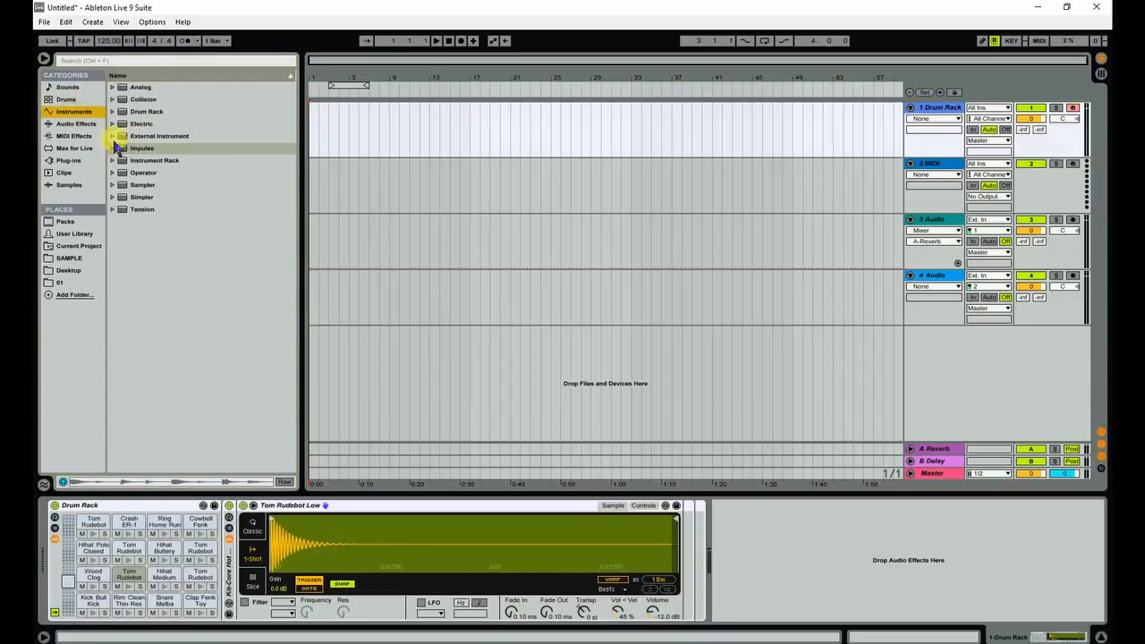
click(937, 170)
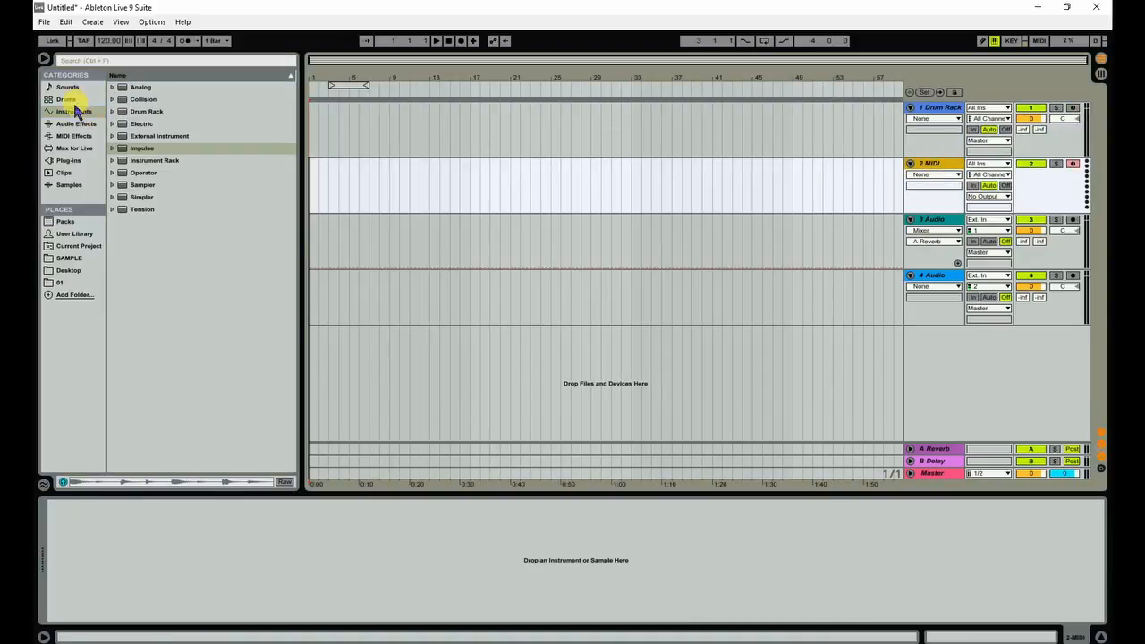
Look through the Drum Rack and Impulse instruments, expanding and collapsing the Impulse presets
click(113, 112)
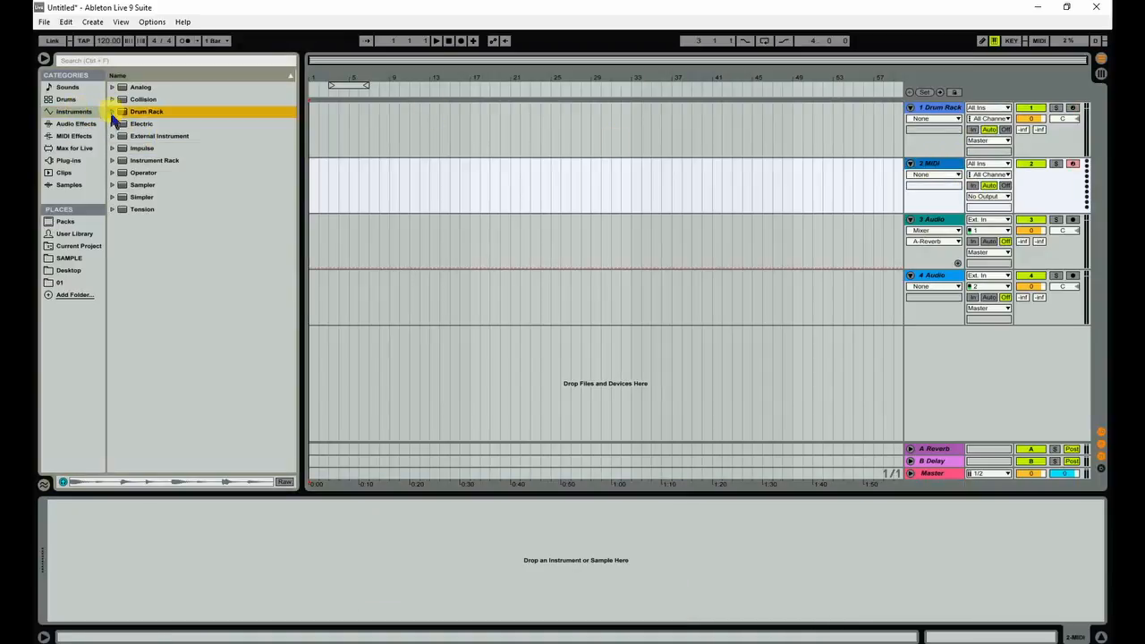
click(114, 137)
click(113, 148)
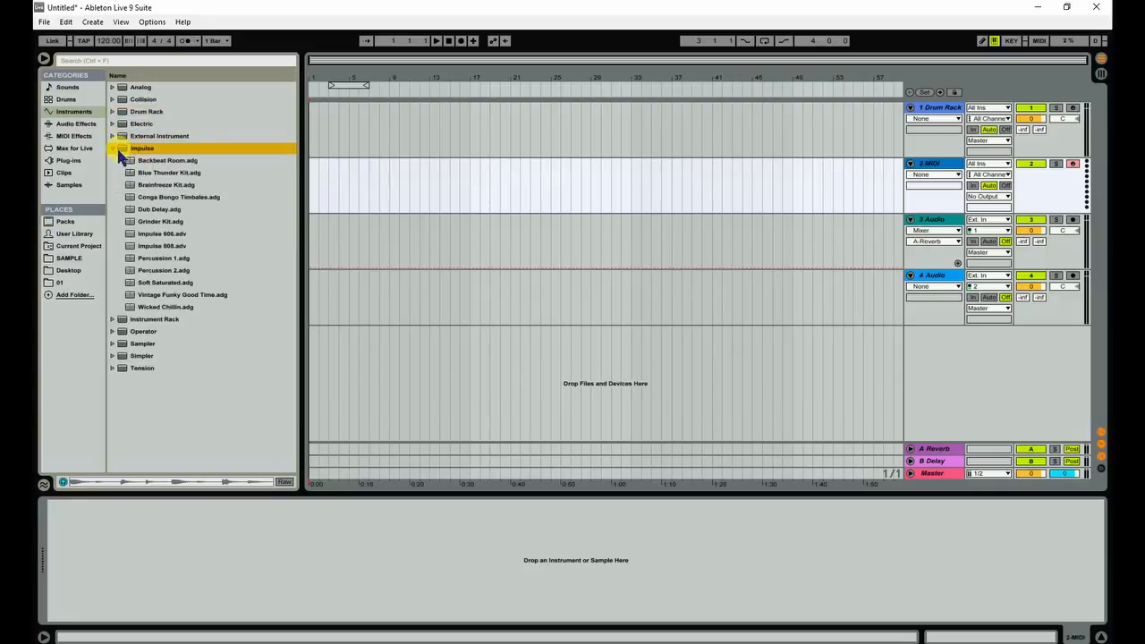
click(113, 149)
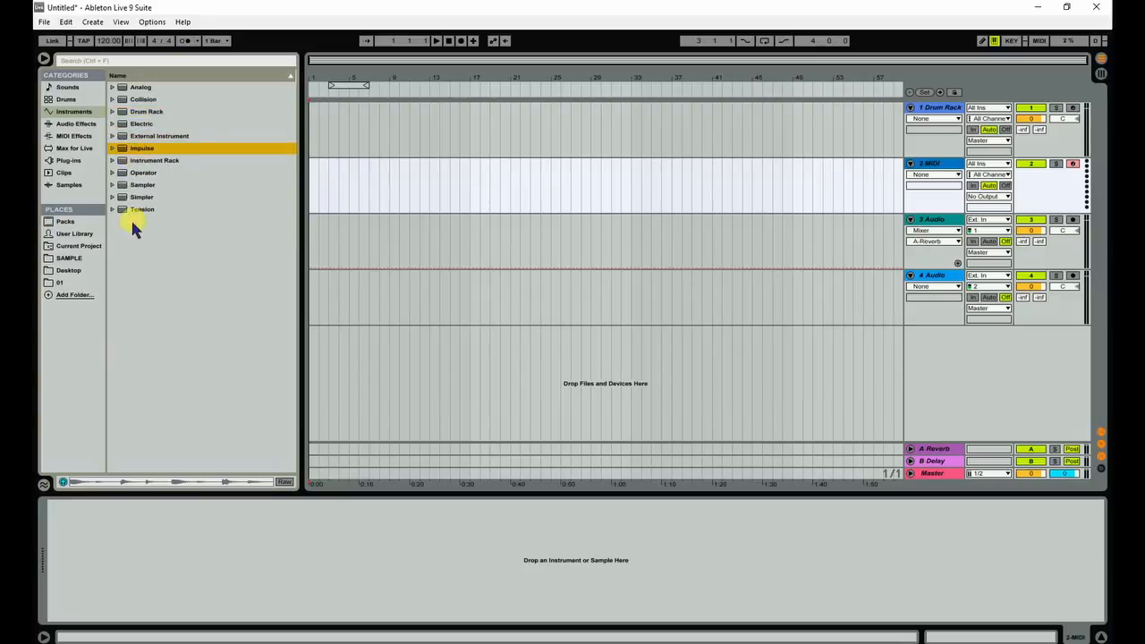
Expand the Instrument Rack presets and their Piano & Keys folder
click(130, 161)
click(113, 161)
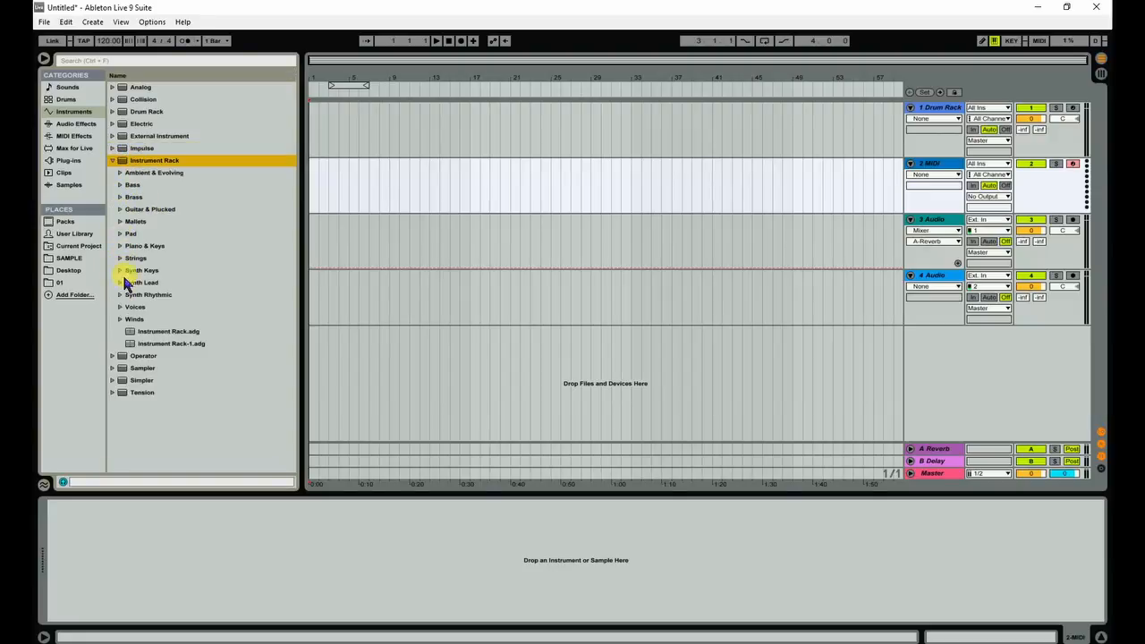
click(122, 249)
Preview Piano & Keys presets such as Glass Piano and Piano Little One, and load Piano to Pad.adg onto the 2 MIDI track
click(158, 257)
click(171, 284)
click(168, 307)
click(170, 344)
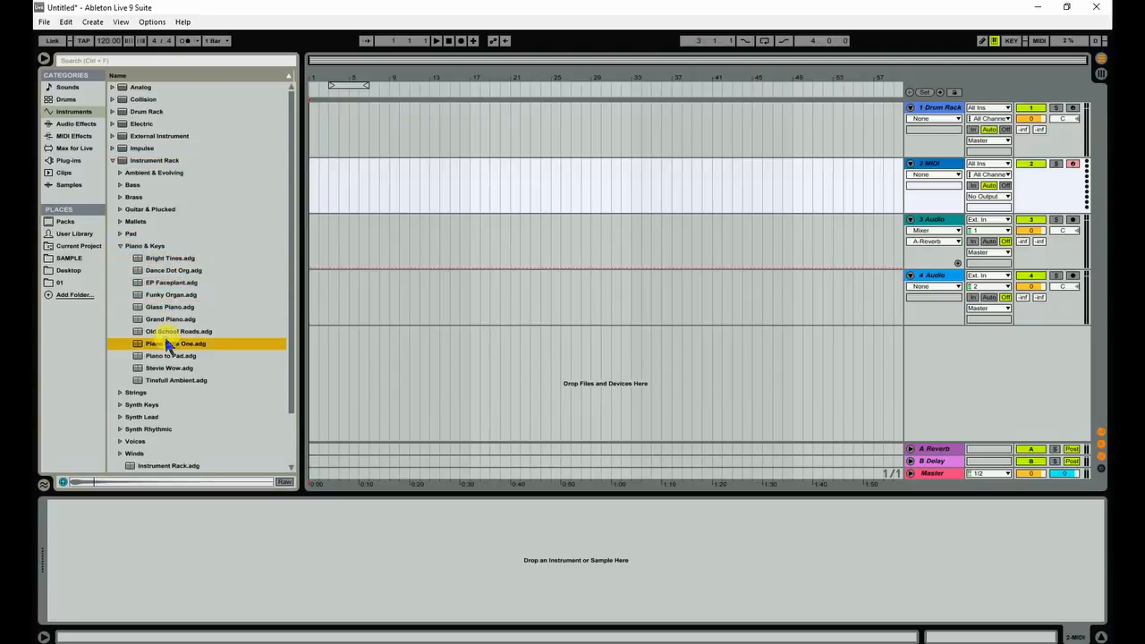
click(172, 358)
click(173, 309)
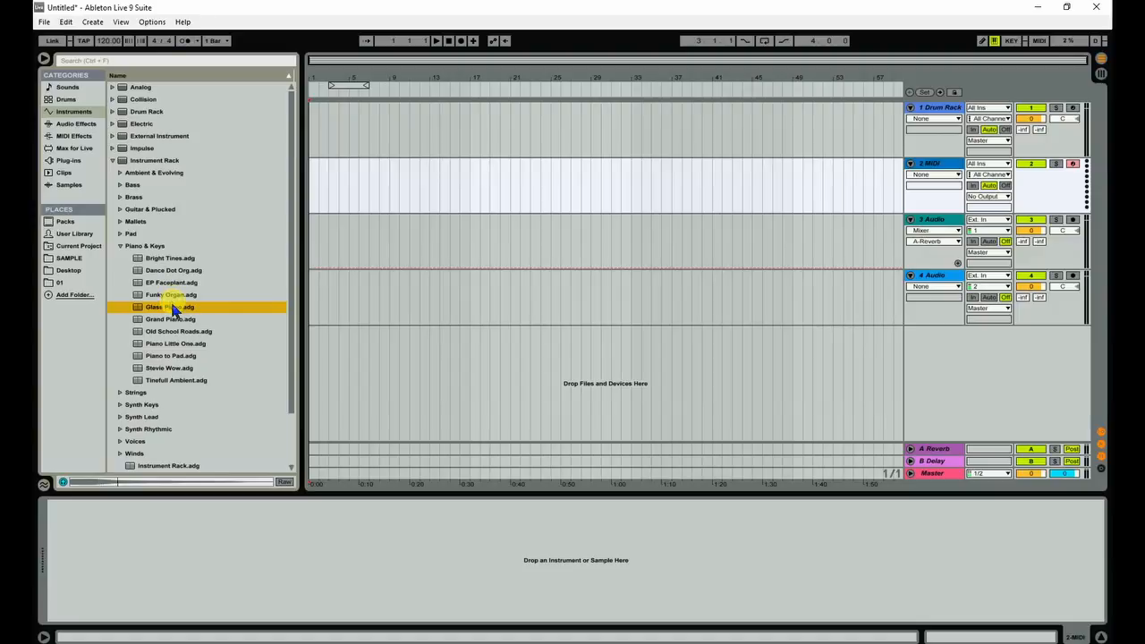
click(168, 331)
click(171, 355)
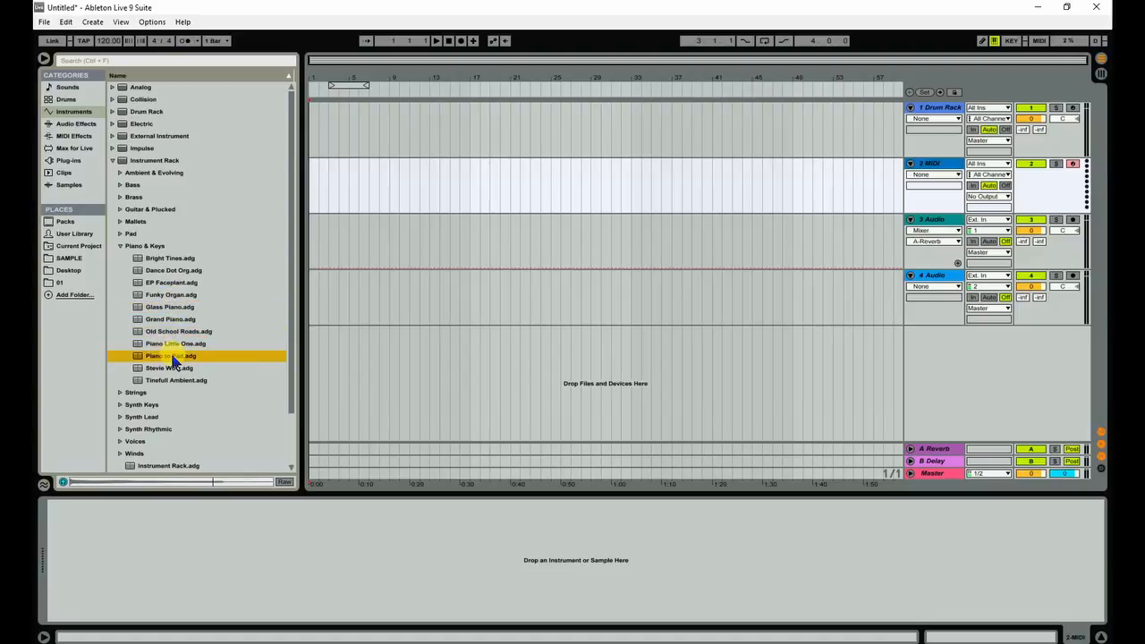
double_click(175, 356)
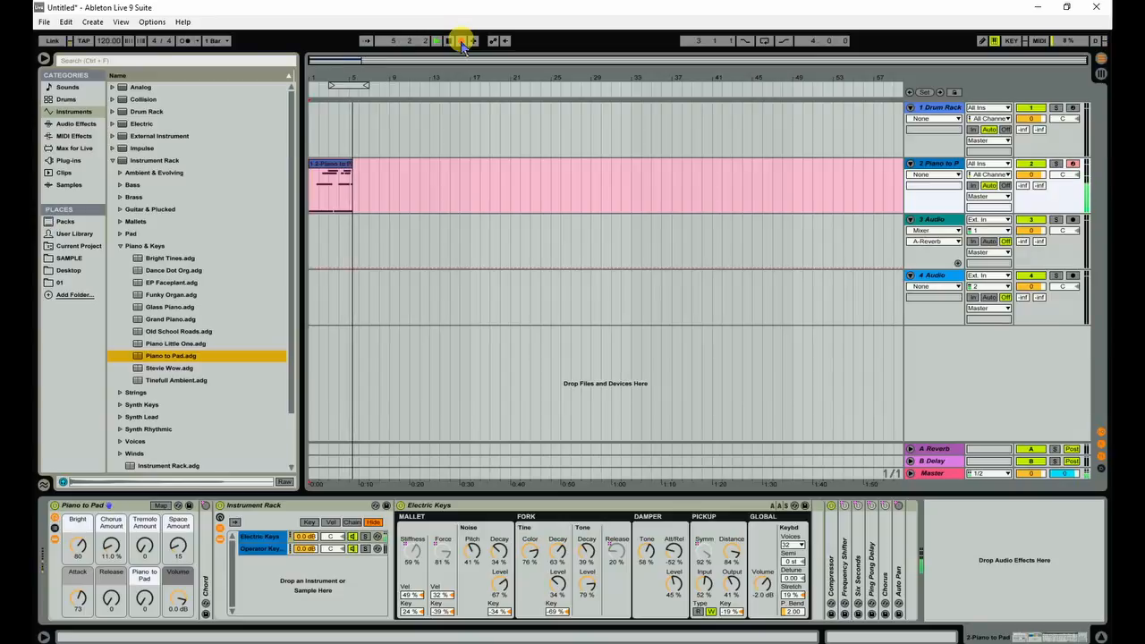
Record a take of about five bars on the Piano to Pad track and turn on the metronome
click(462, 42)
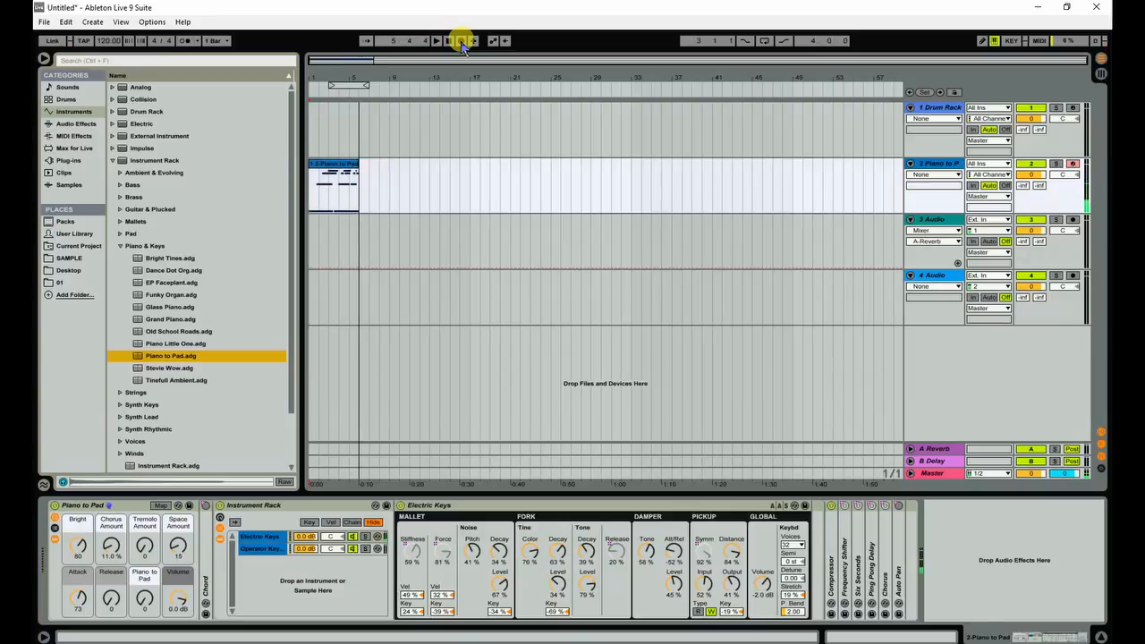
click(109, 41)
key(space)
click(128, 41)
click(183, 42)
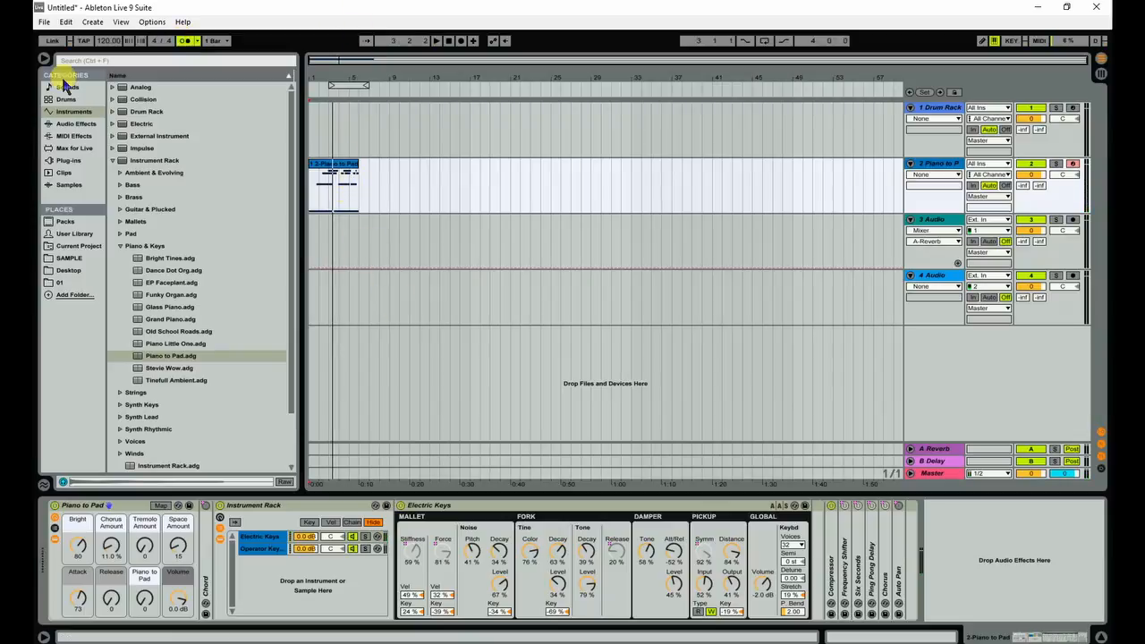
Hide the browser and replace the first piano take with a new recording of about five bars
click(43, 58)
click(90, 166)
click(89, 167)
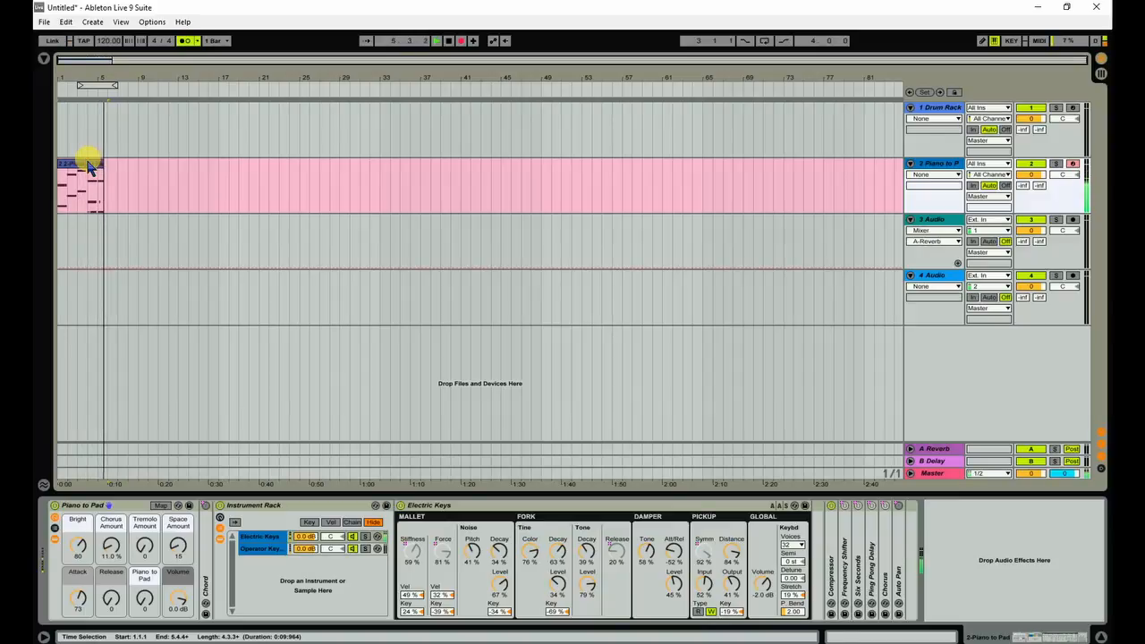
key(space)
Open the recorded piano clip's notes and quantize all of them to the grid
double_click(90, 166)
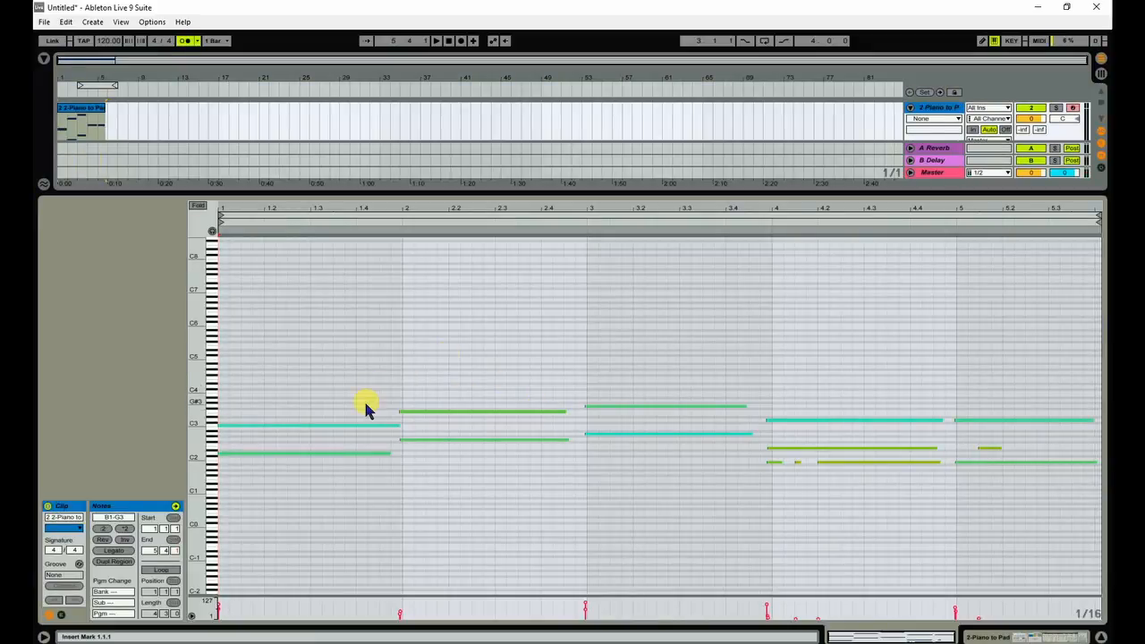
key(ctrl+a)
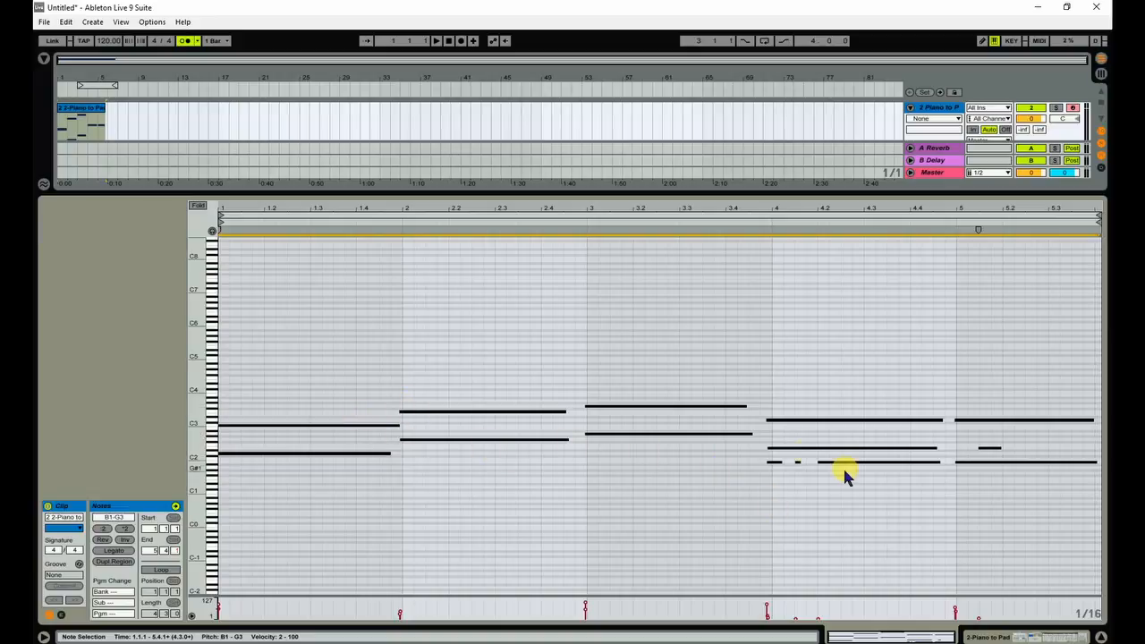
click(284, 398)
key(ctrl+a)
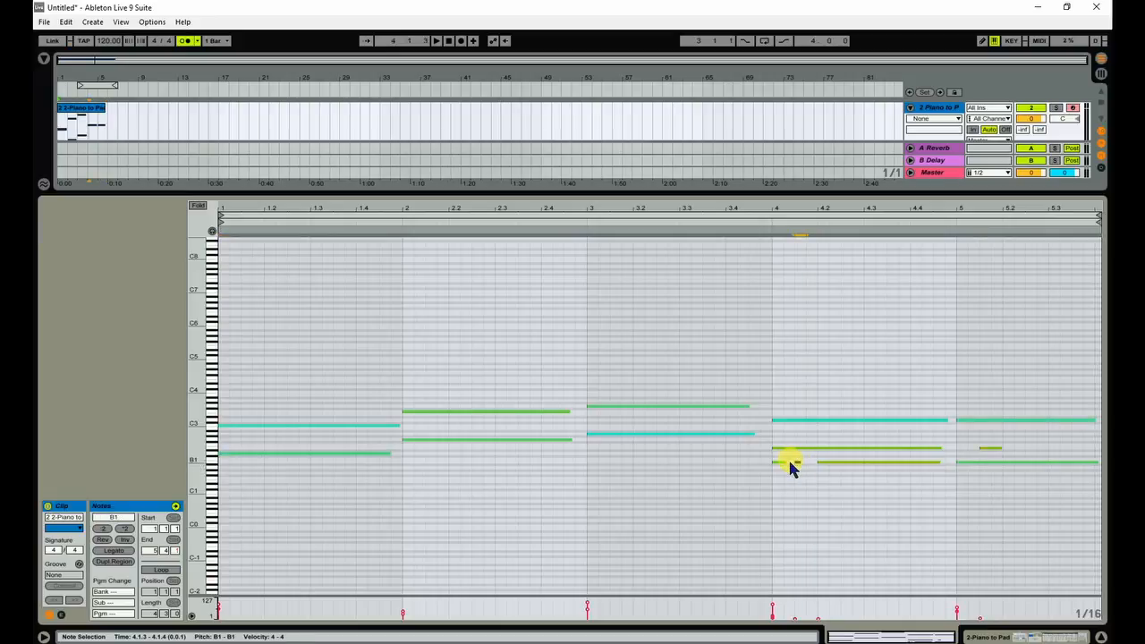
Delete the stray short B1 note at 4.1.3 and extend the E2 note in bar 5 to span 5.1.1 to 5.4.1
click(990, 447)
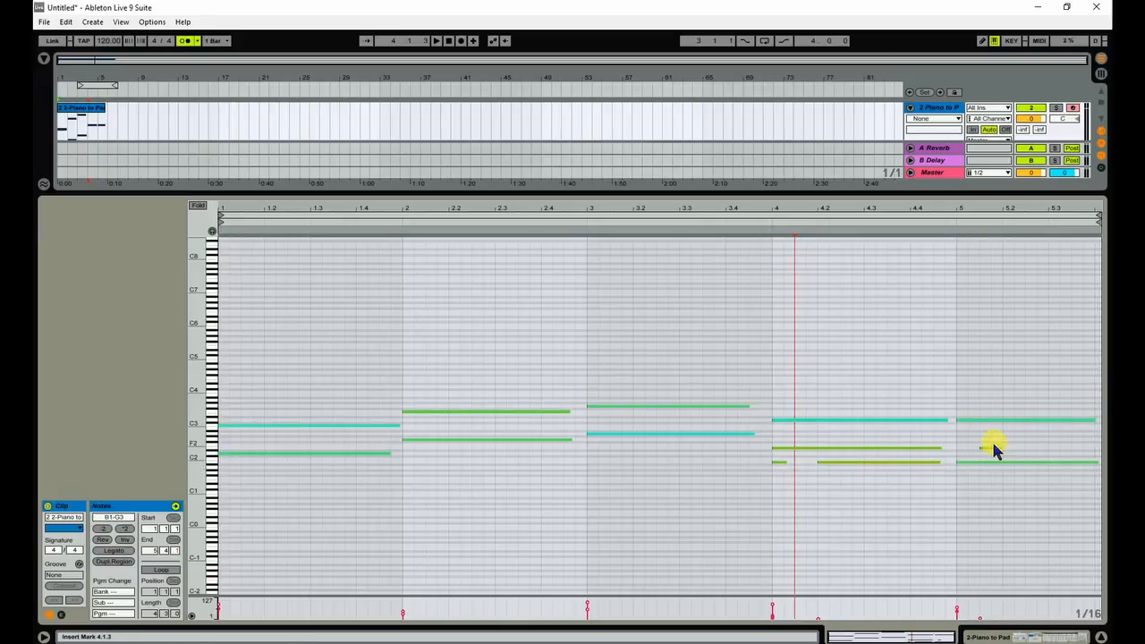
mouse_move(977, 447)
mouse_down()
mouse_move(1106, 474)
mouse_move(962, 454)
mouse_move(978, 458)
mouse_up()
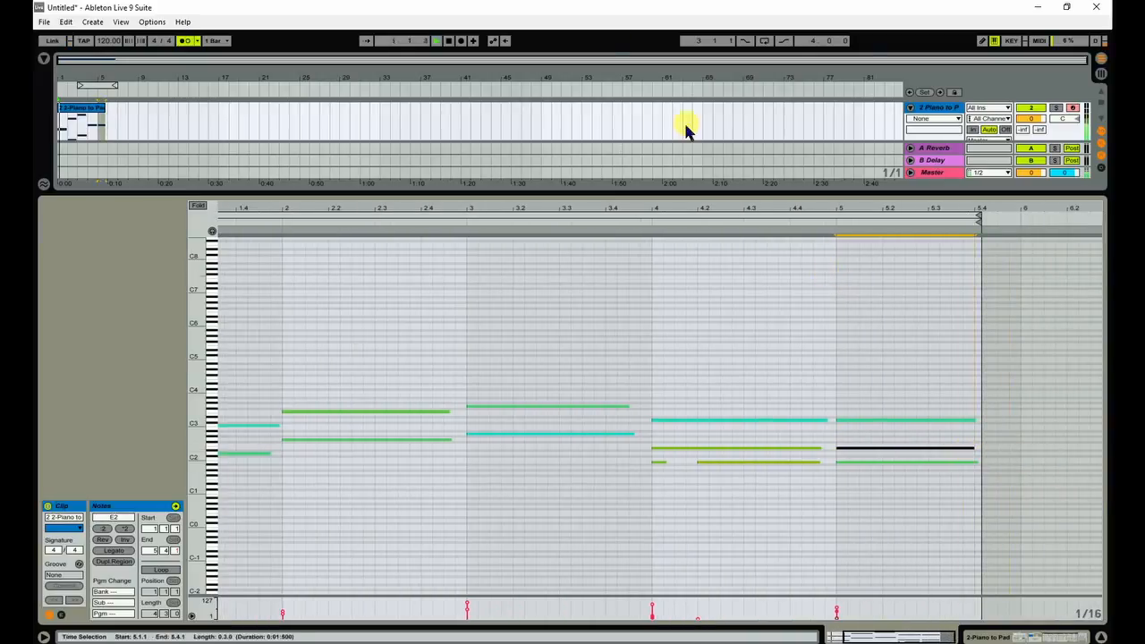
click(486, 70)
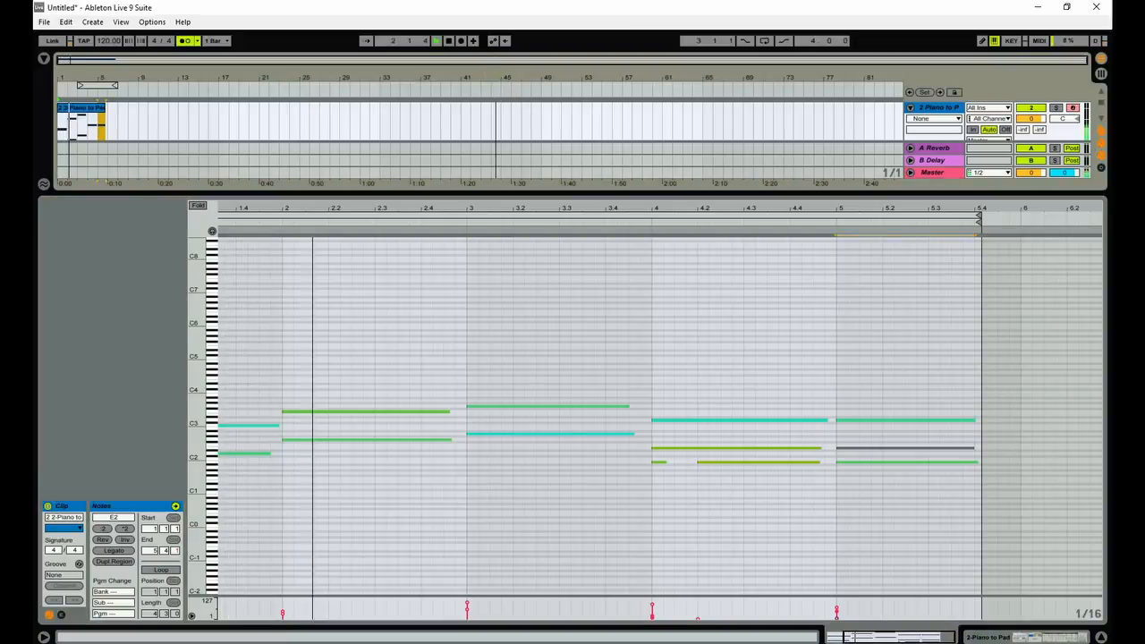
drag(503, 208, 579, 207)
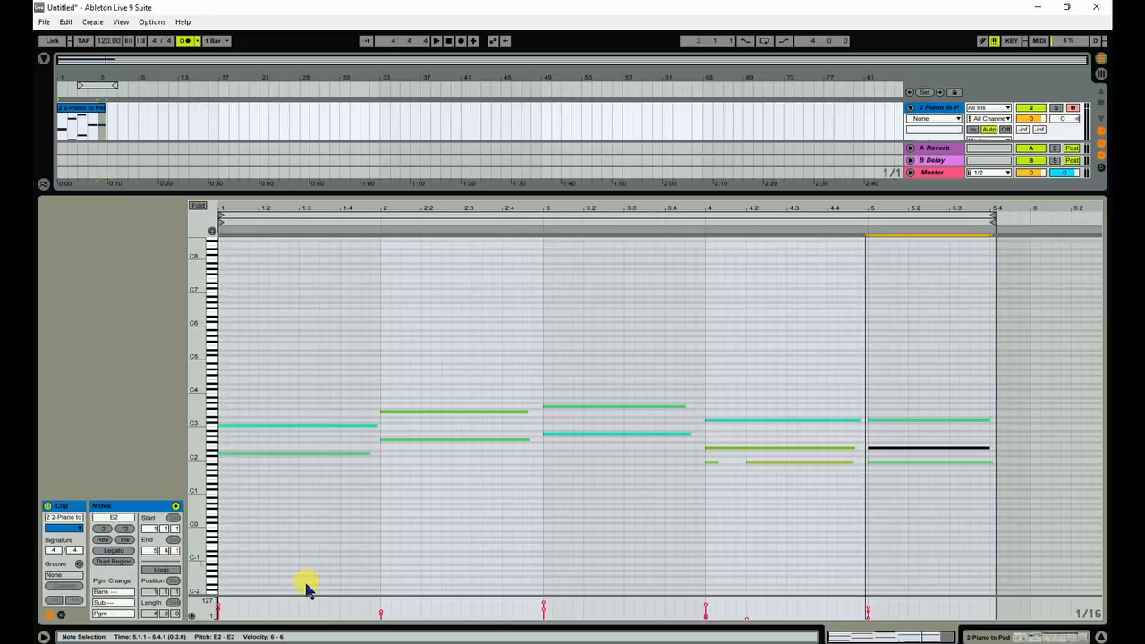
Raise the two bar 2 notes' velocity to 127, and set the velocity of all the clip's notes to 50
drag(456, 345, 435, 483)
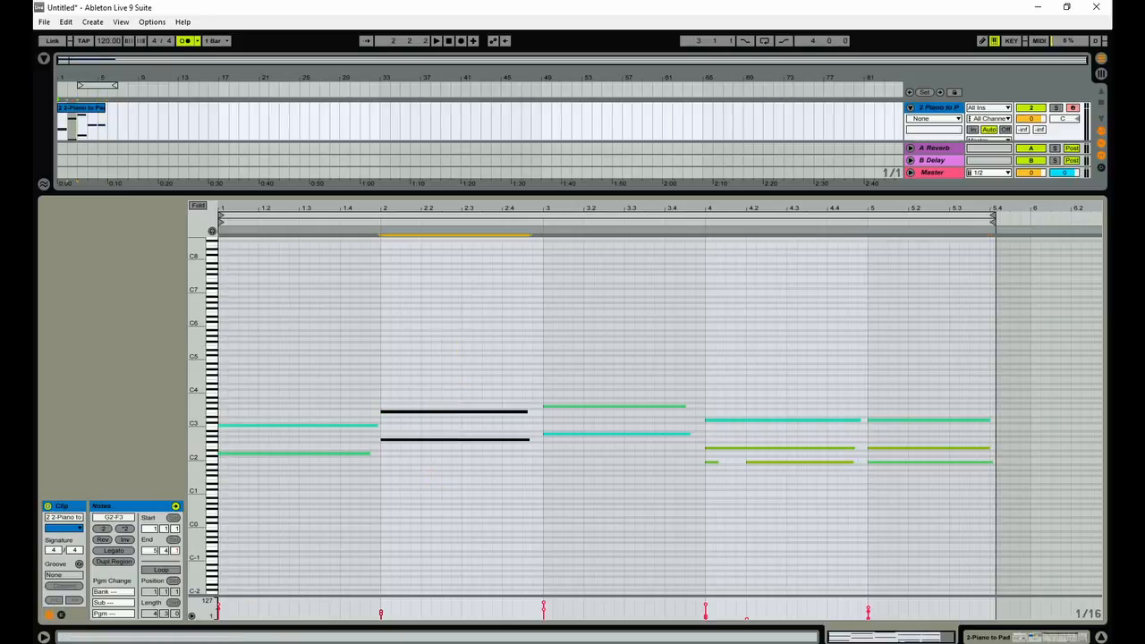
drag(381, 616, 381, 598)
key(ctrl+a)
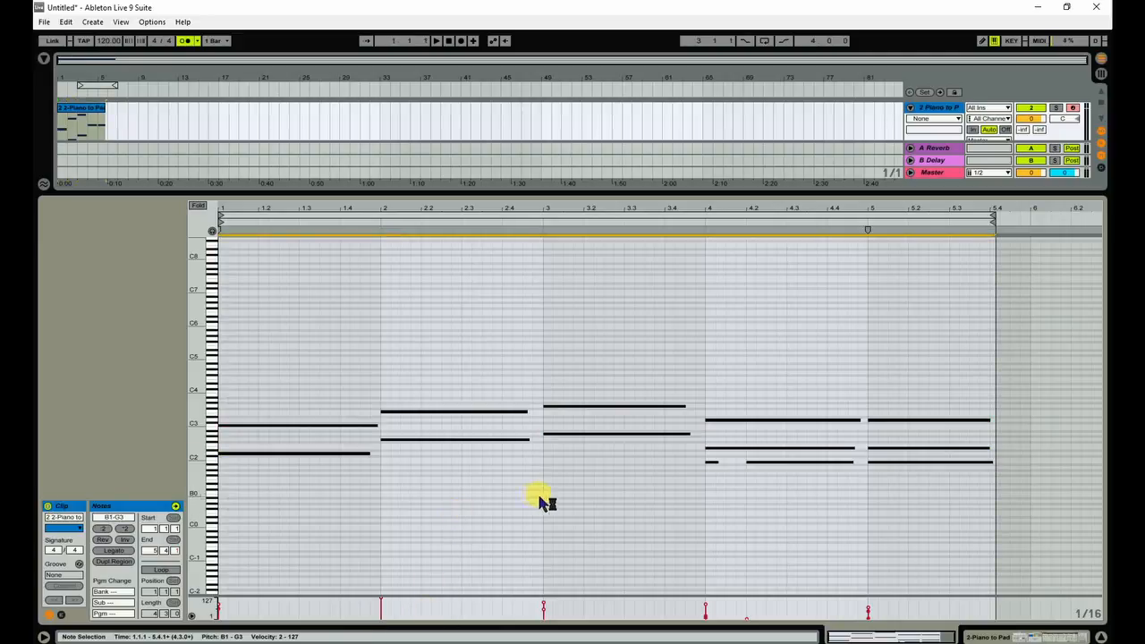
drag(544, 609, 545, 598)
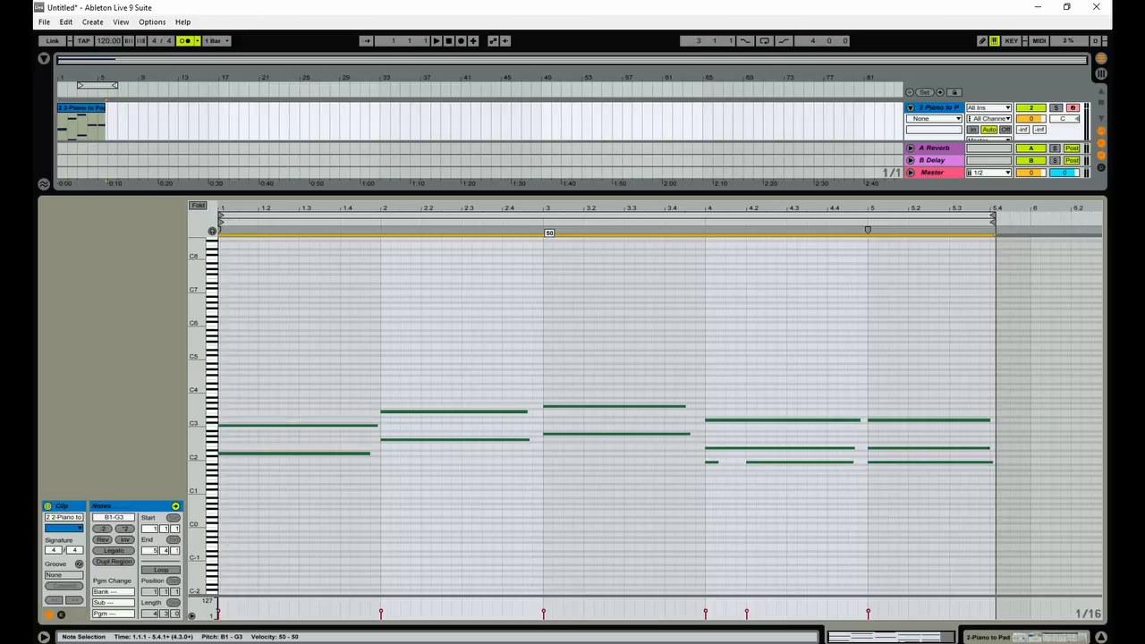
Remove the short B1 note at the start of bar 4 and extend the remaining B1 note back to 4.1.1
drag(723, 476, 701, 456)
click(700, 458)
drag(747, 461, 695, 450)
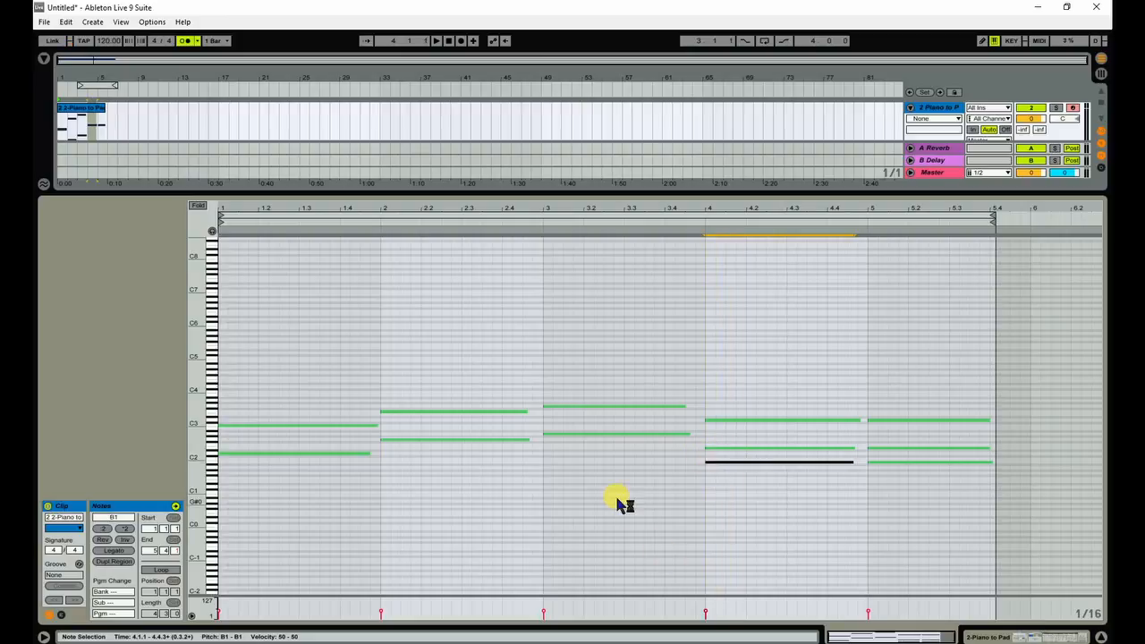
Play back the edited piano clip and select all its notes
key(space)
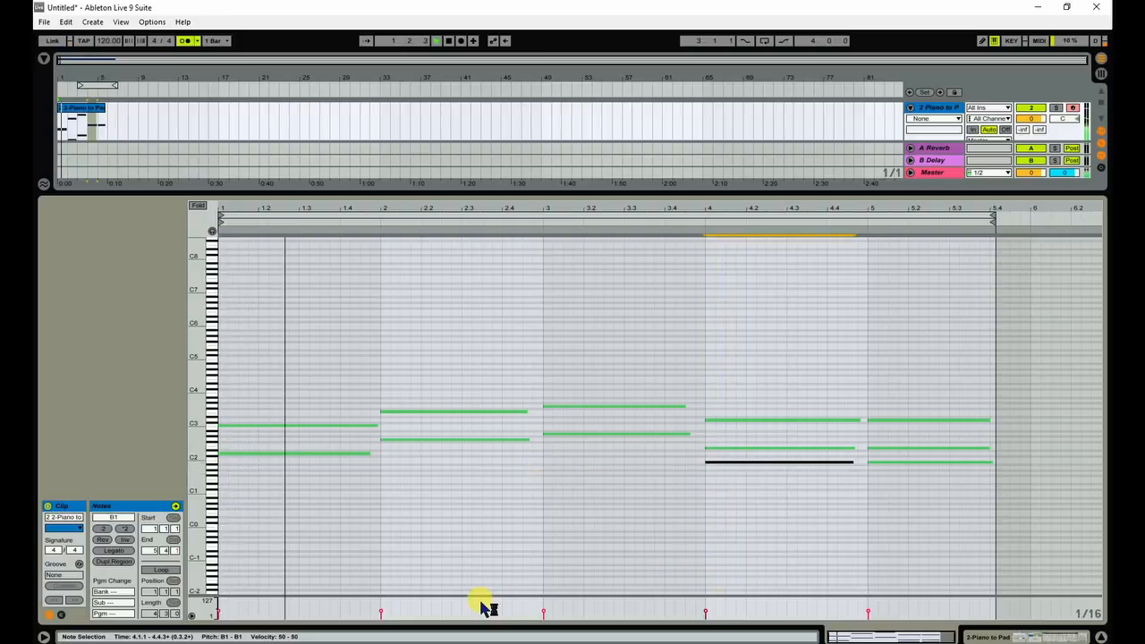
key(ctrl+a)
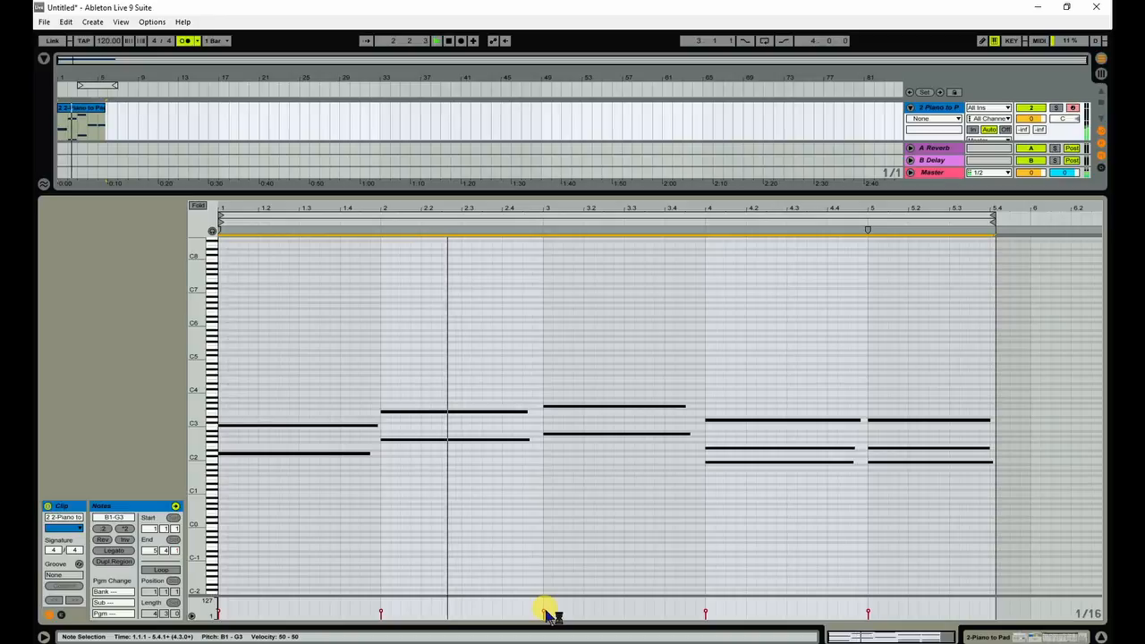
key(space)
Select all of the piano clip's notes, raise their velocity to 127 and play the clip back
click(543, 609)
click(544, 613)
click(562, 467)
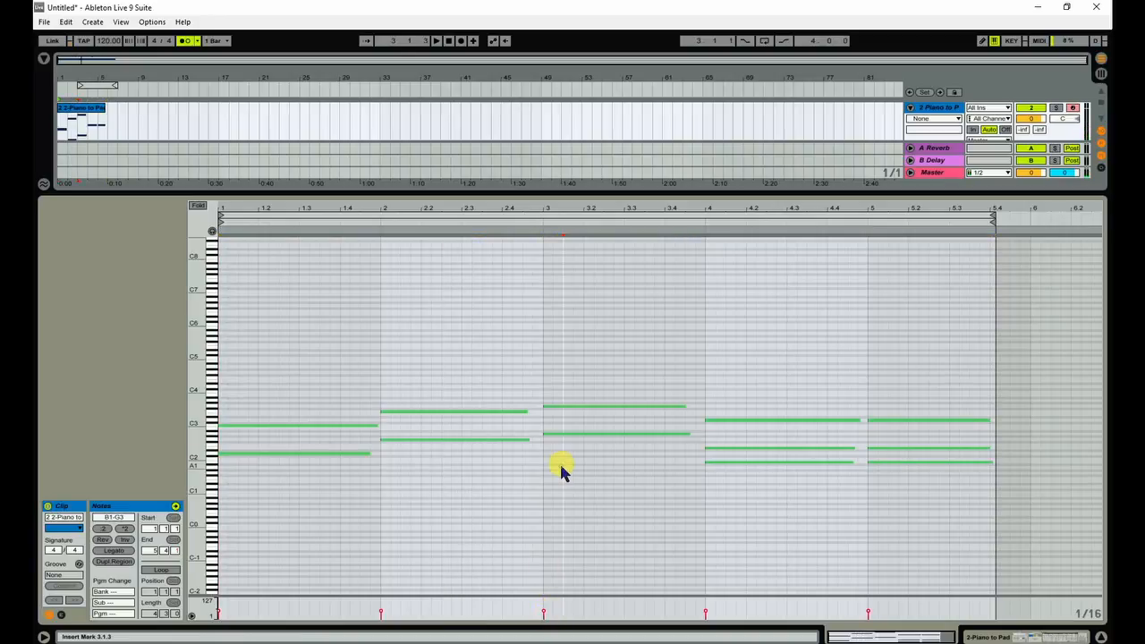
key(ctrl+a)
click(543, 612)
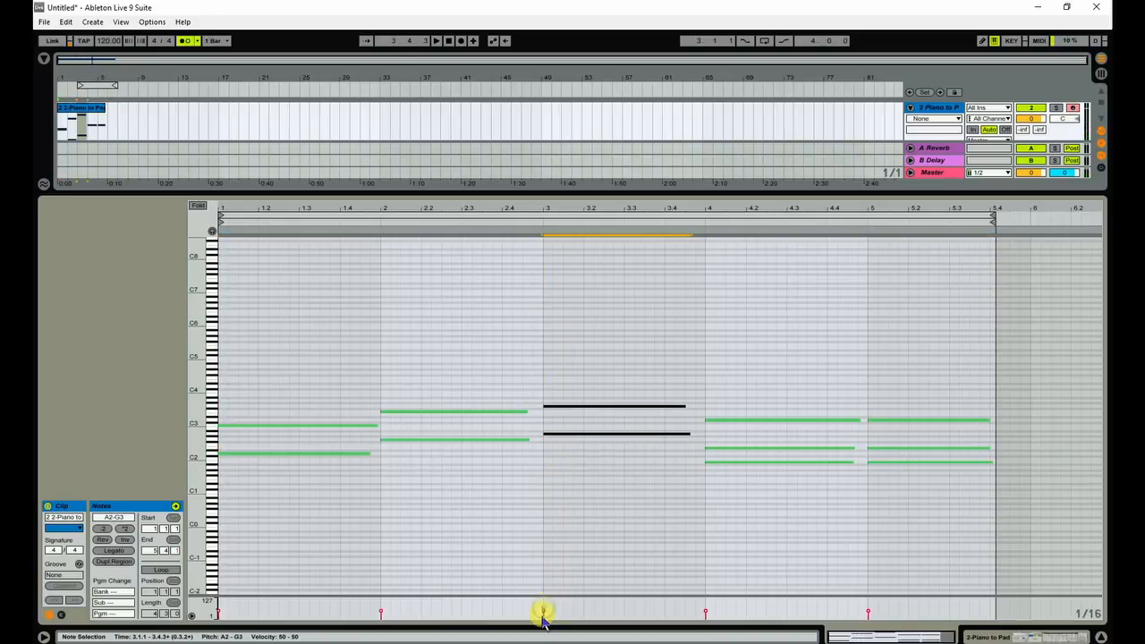
drag(312, 328, 1027, 506)
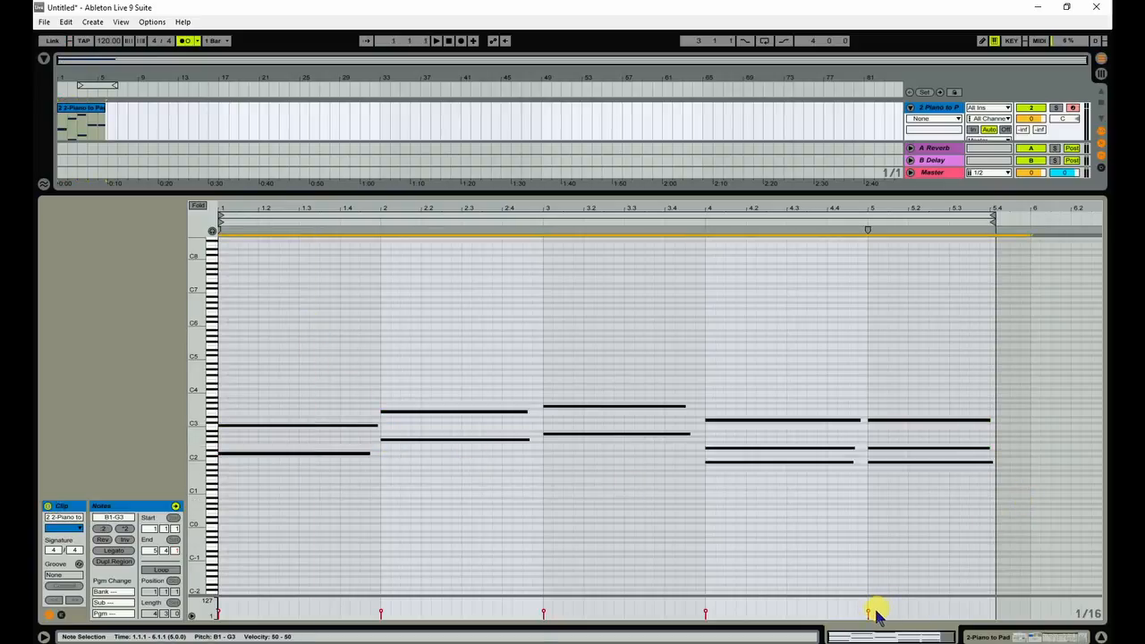
mouse_move(892, 614)
mouse_down()
mouse_move(510, 617)
mouse_move(274, 604)
mouse_move(184, 582)
mouse_move(170, 626)
mouse_up()
drag(381, 616, 380, 598)
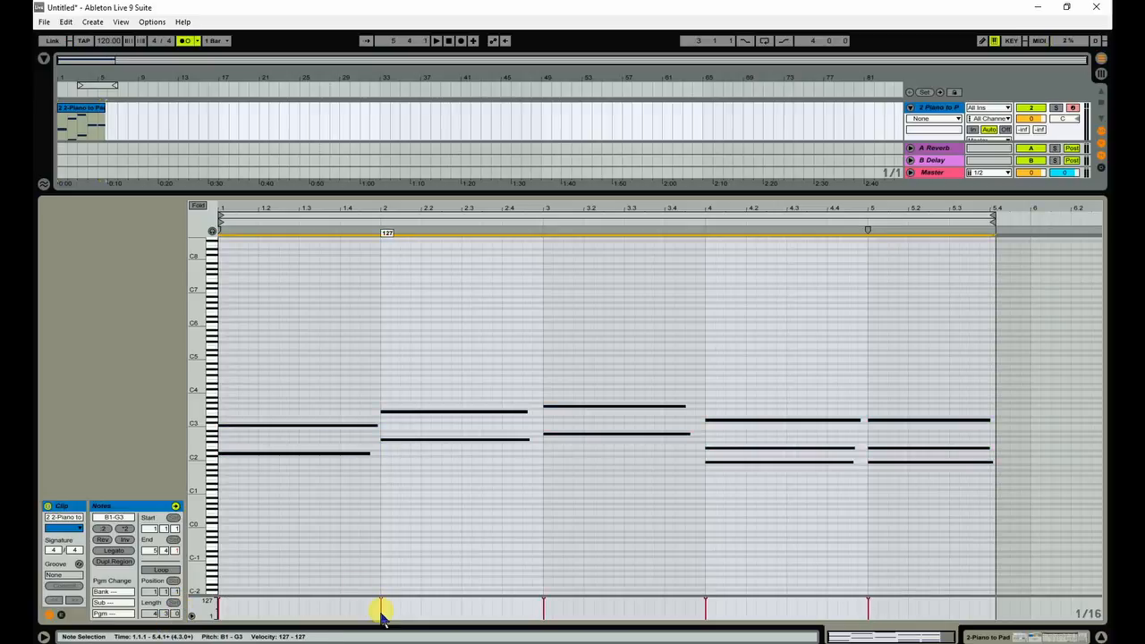
key(space)
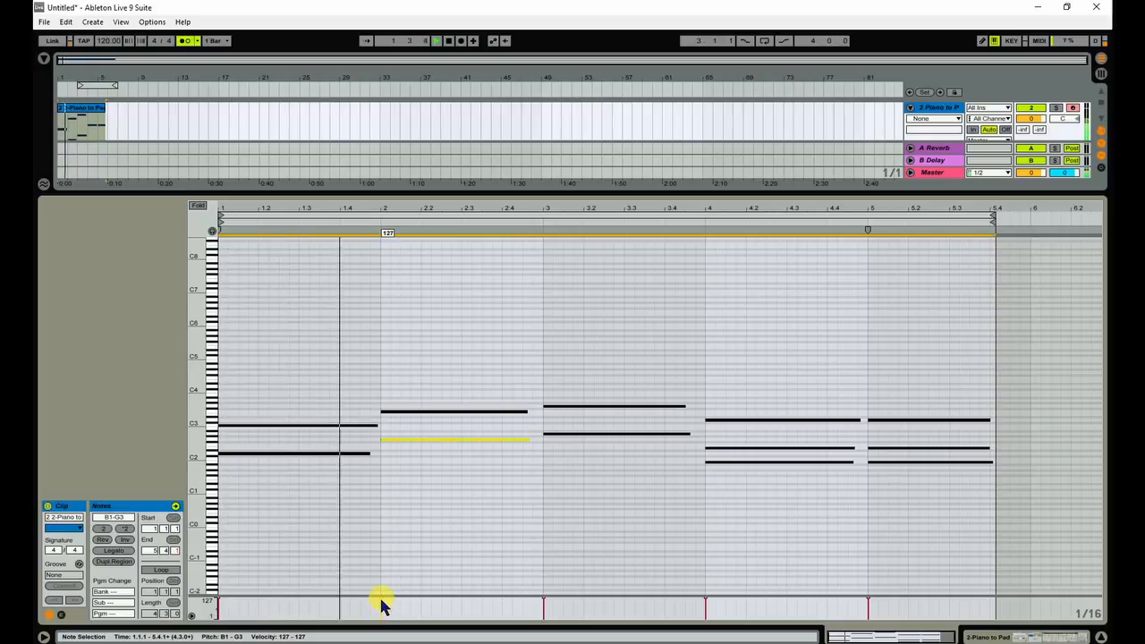
Set the velocity of all the piano clip's notes to 17 and the computer keyboard's playing velocity to 80
drag(380, 606, 381, 615)
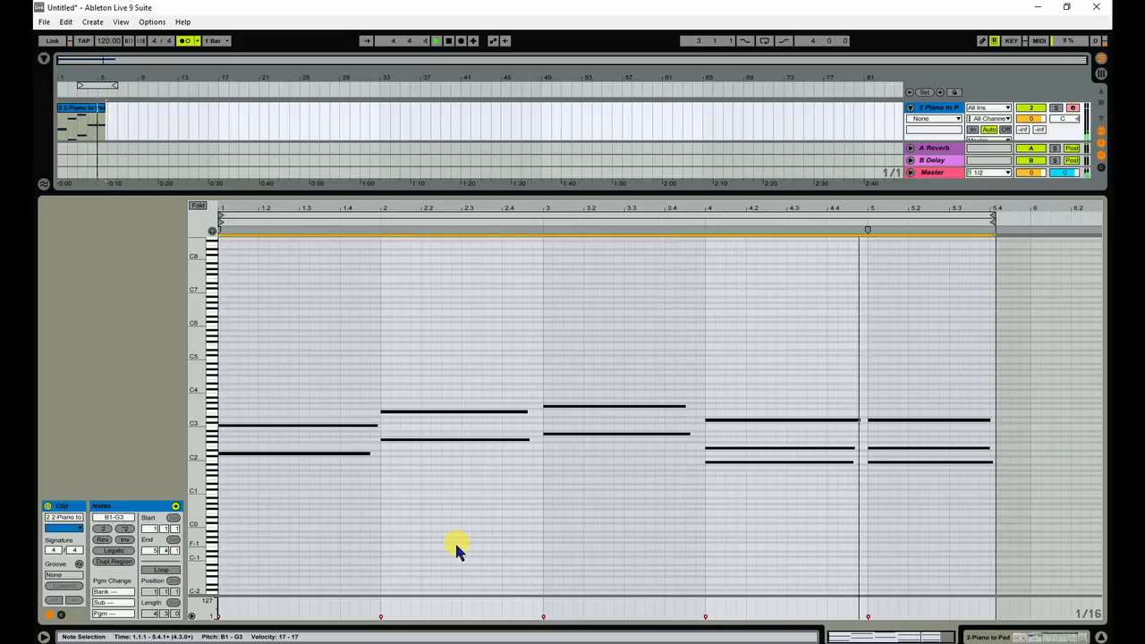
key(c)
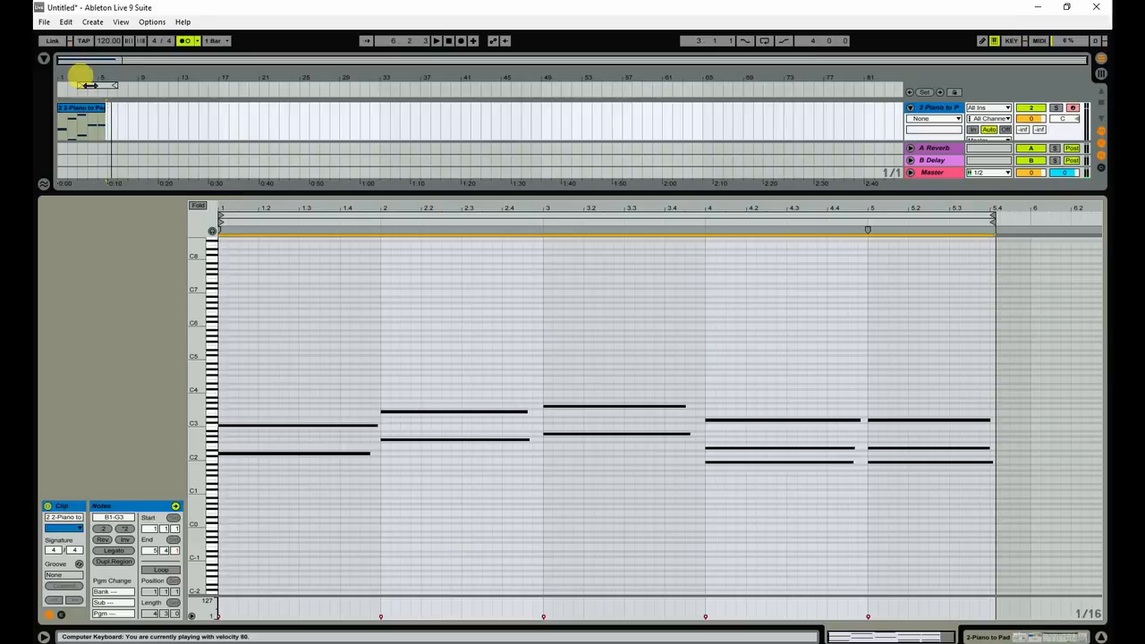
key(space)
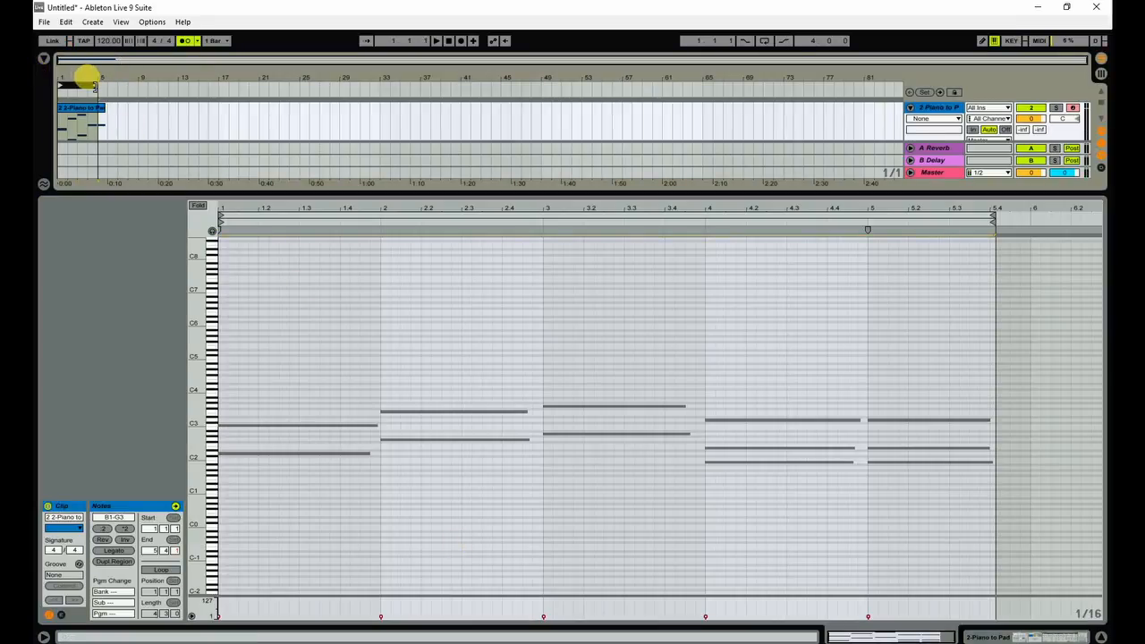
Make the arrangement loop span the first five bars around the piano clip, and play it with looping on
drag(93, 84, 104, 85)
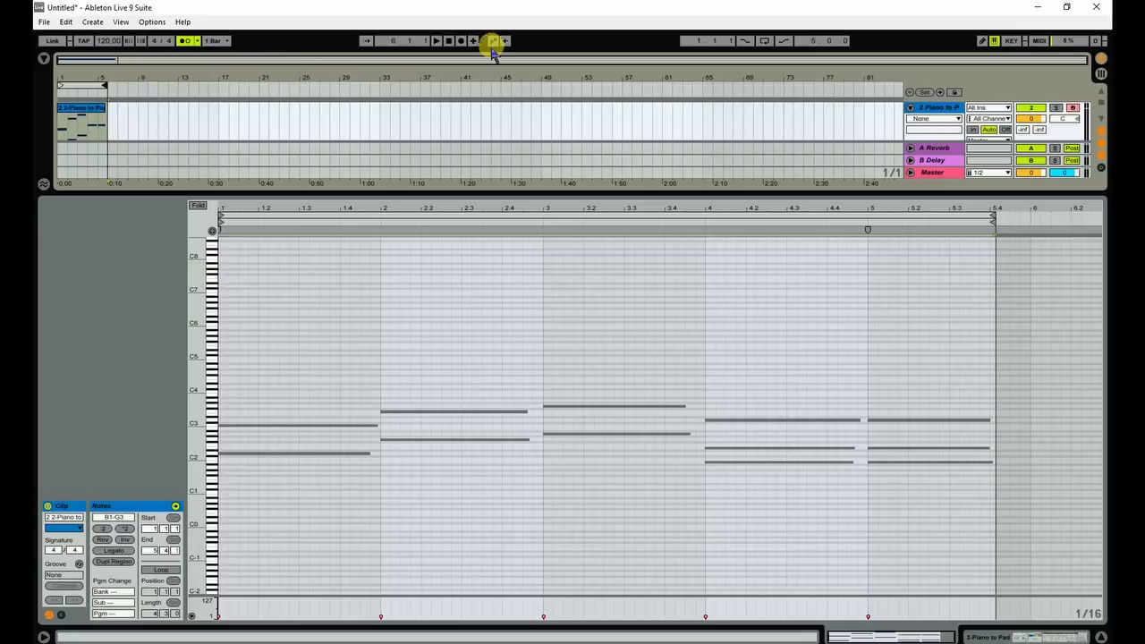
click(764, 43)
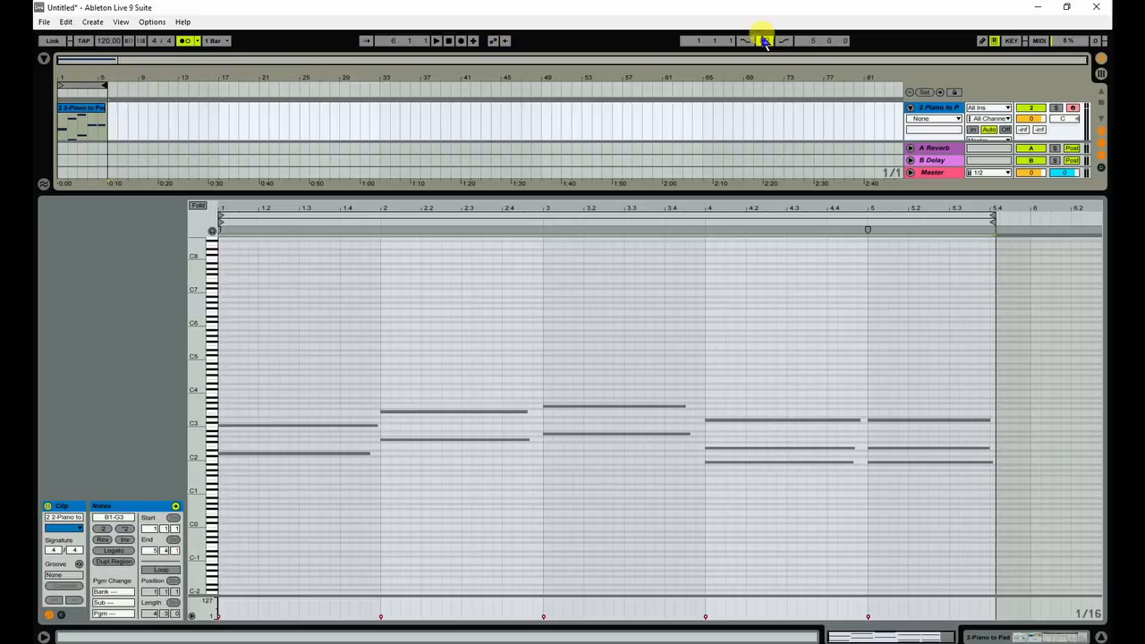
key(space)
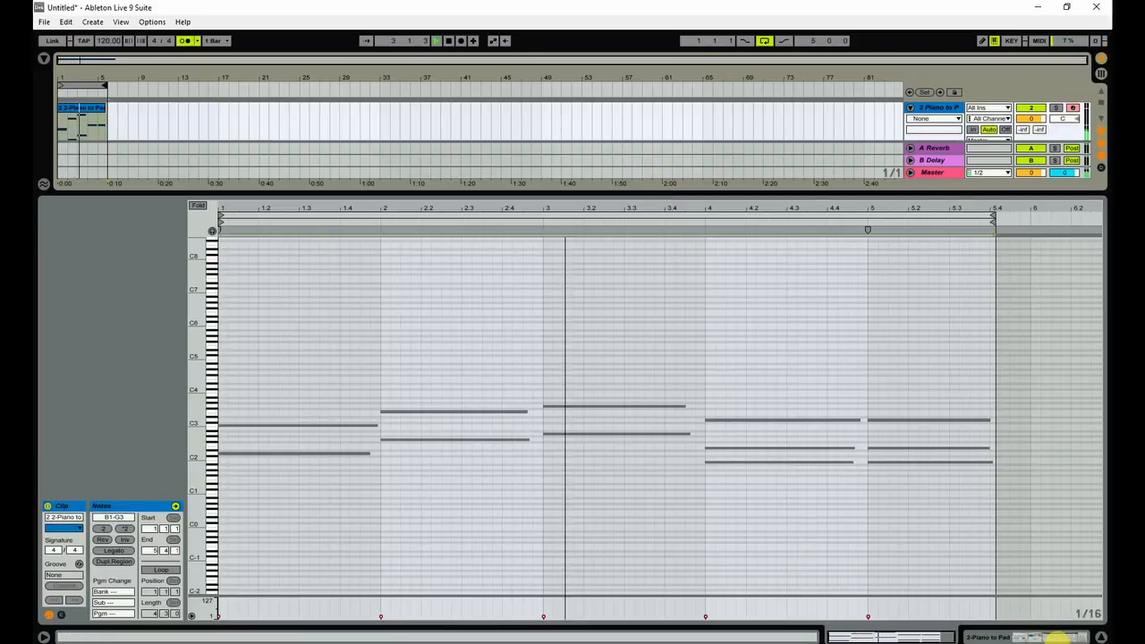
Close the piano clip's note editor and show the devices of the Drum Rack track
click(1101, 637)
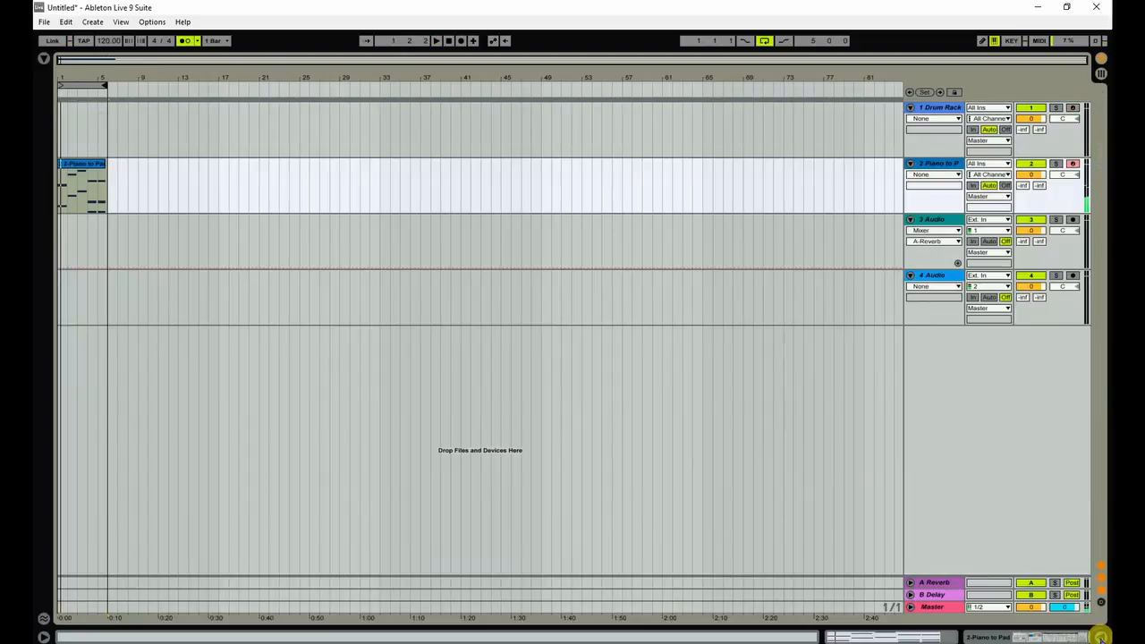
click(937, 112)
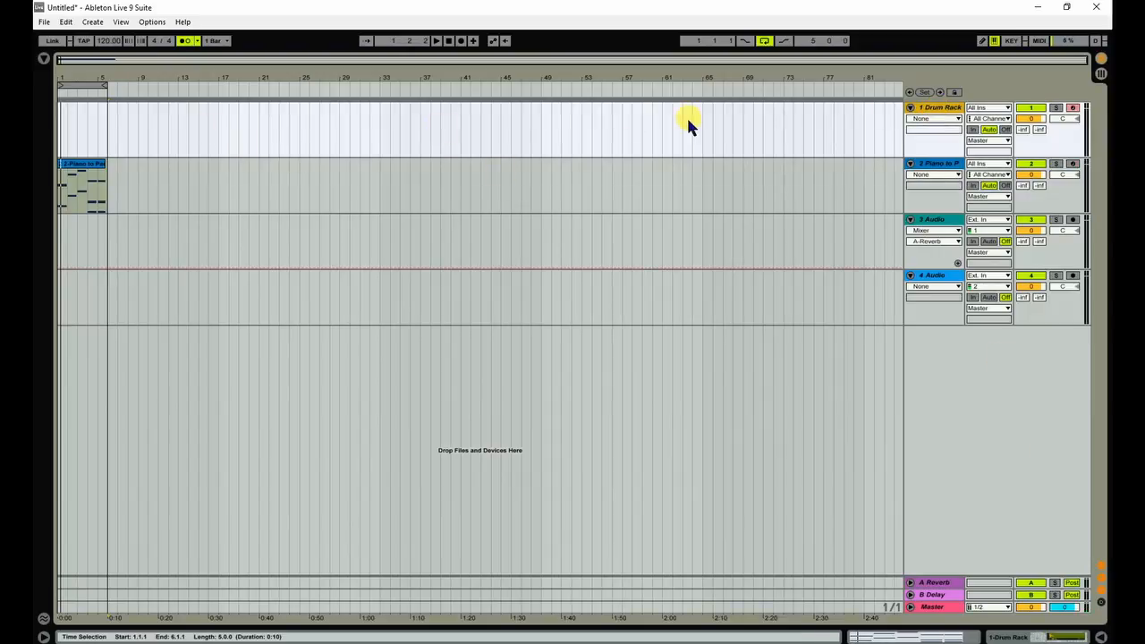
double_click(938, 108)
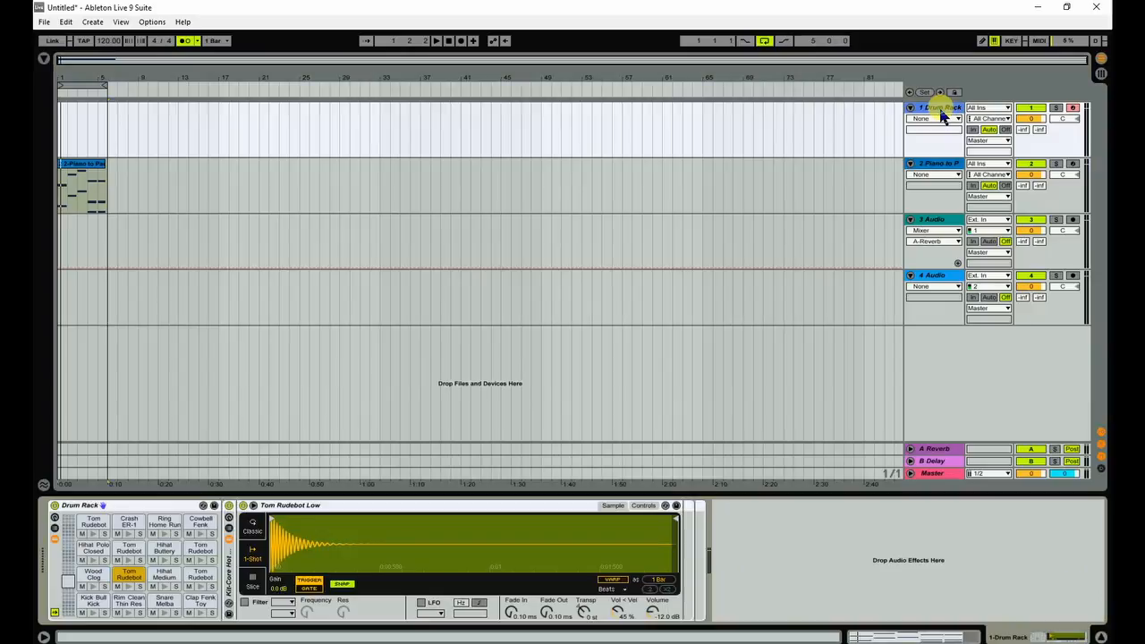
Audition the Drum Rack's tom and hi-hat pads
key(a)
click(126, 583)
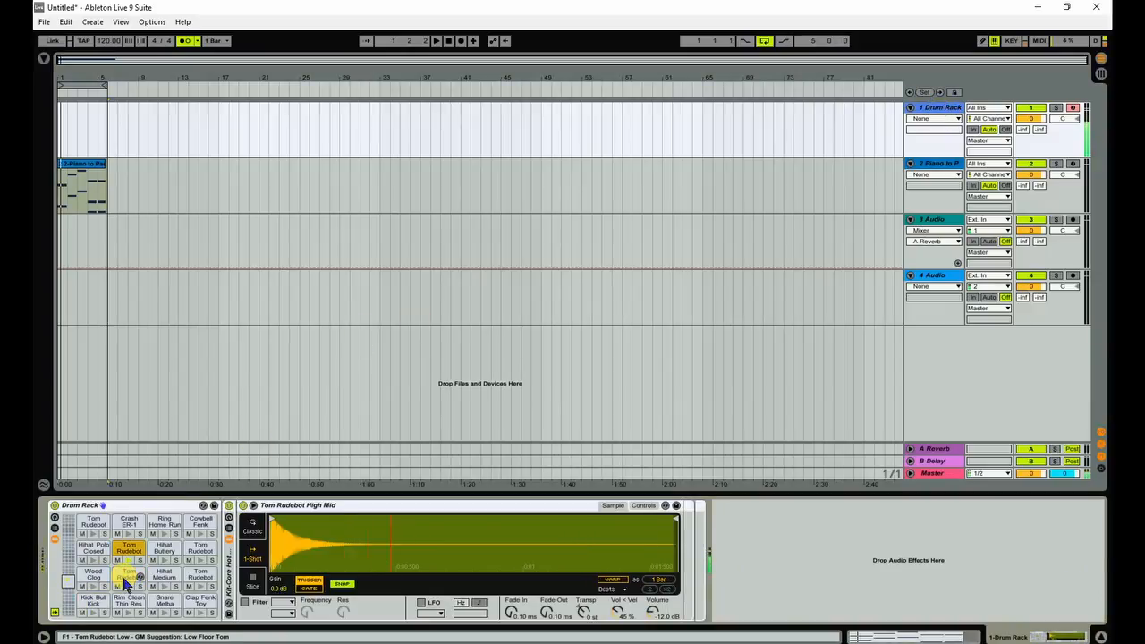
key(t)
key(g)
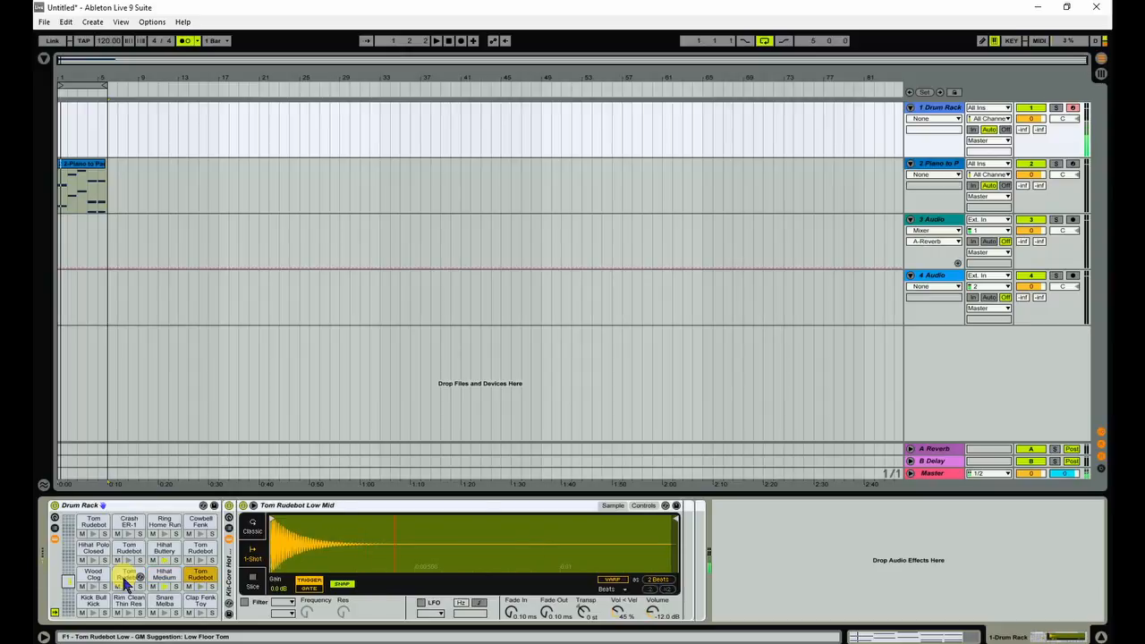
key(u)
Play a kick and snare pattern on the Drum Rack over the looped piano clip
key(a)
key(s)
key(a)
key(s)
key(a)
key(s)
key(a)
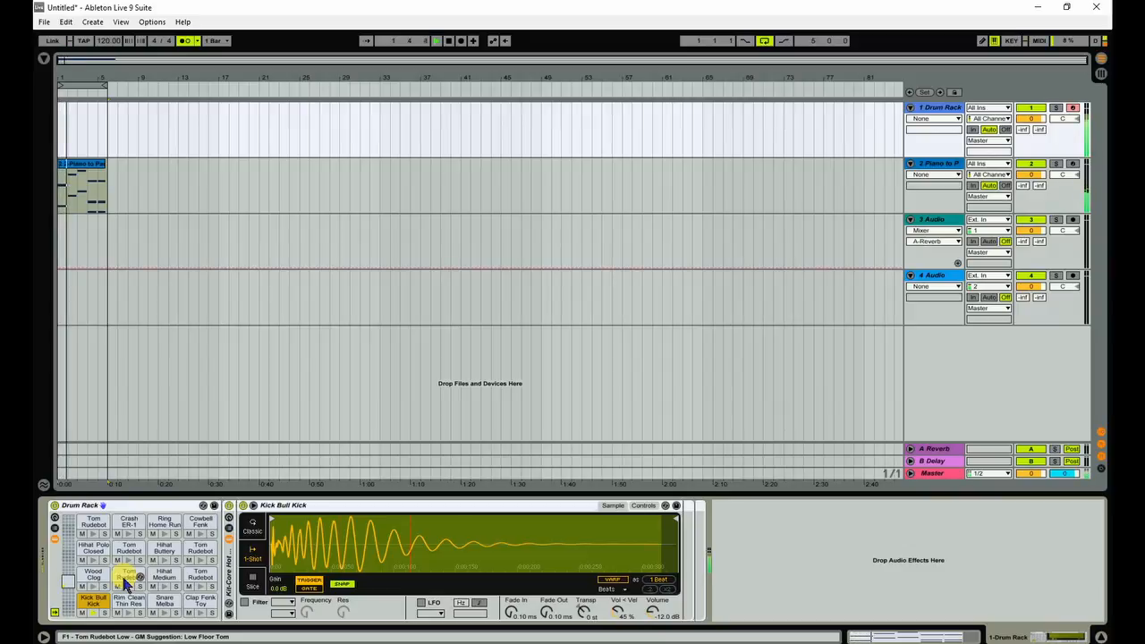
key(s)
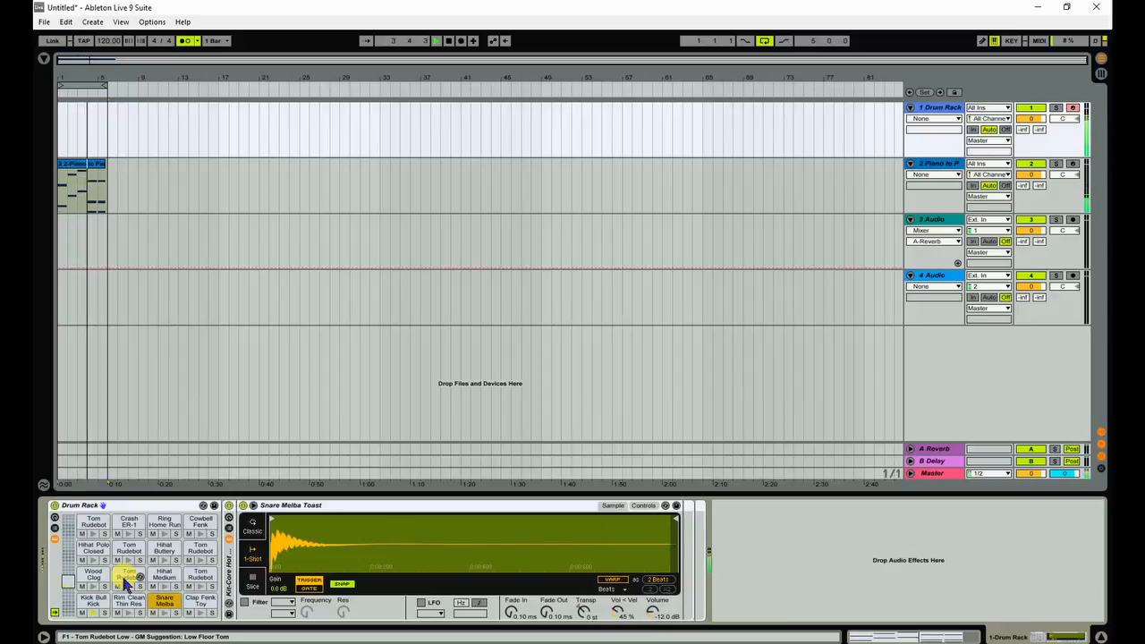
Try drum patterns combining kick, snare, clap and the medium and buttery closed hi-hats over the looped piano clip
key(t)
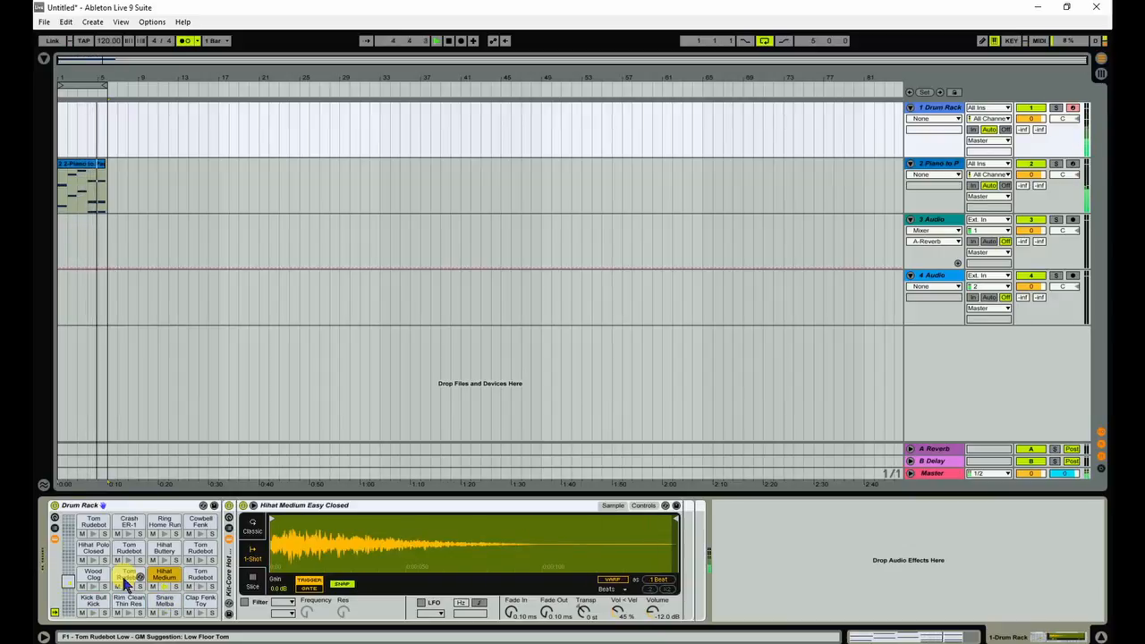
key(a)
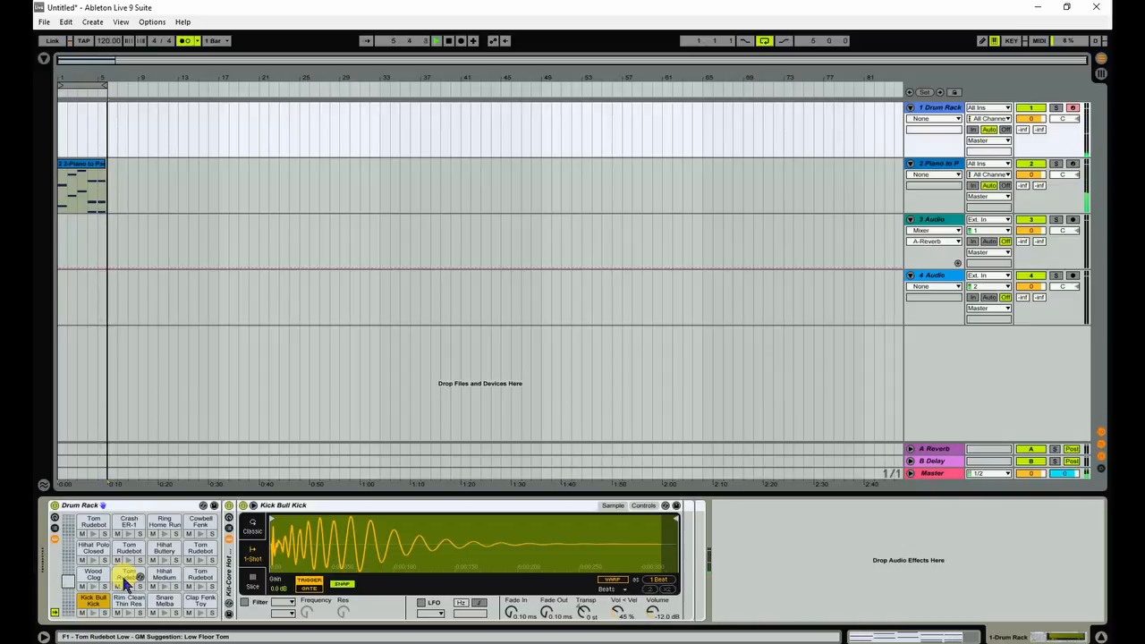
key(t)
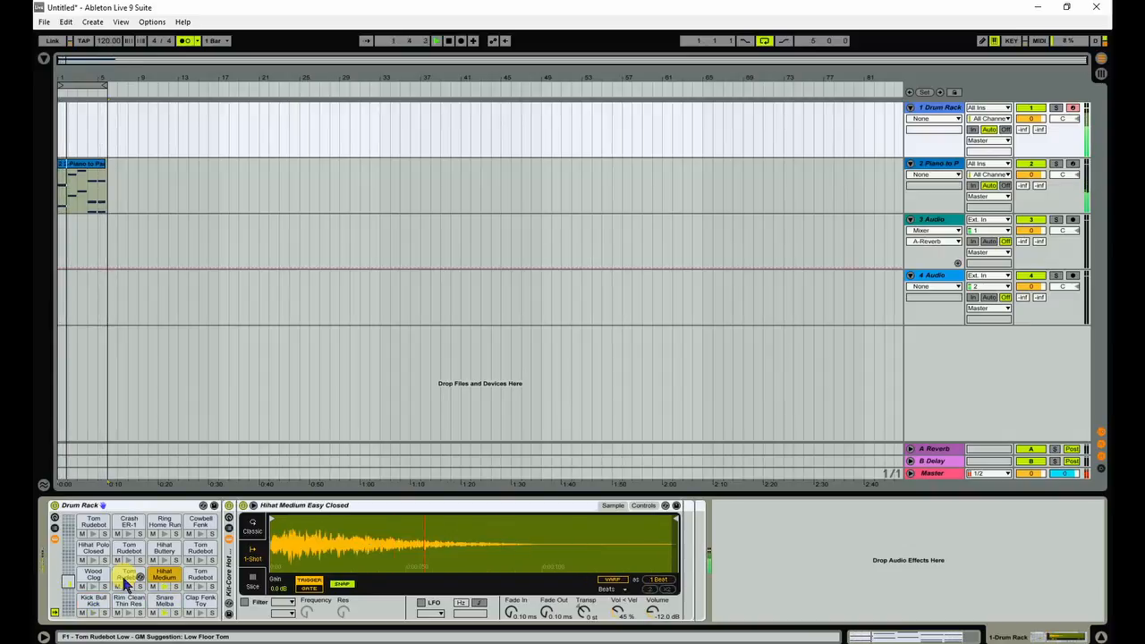
key(a)
key(s)
key(e)
key(t)
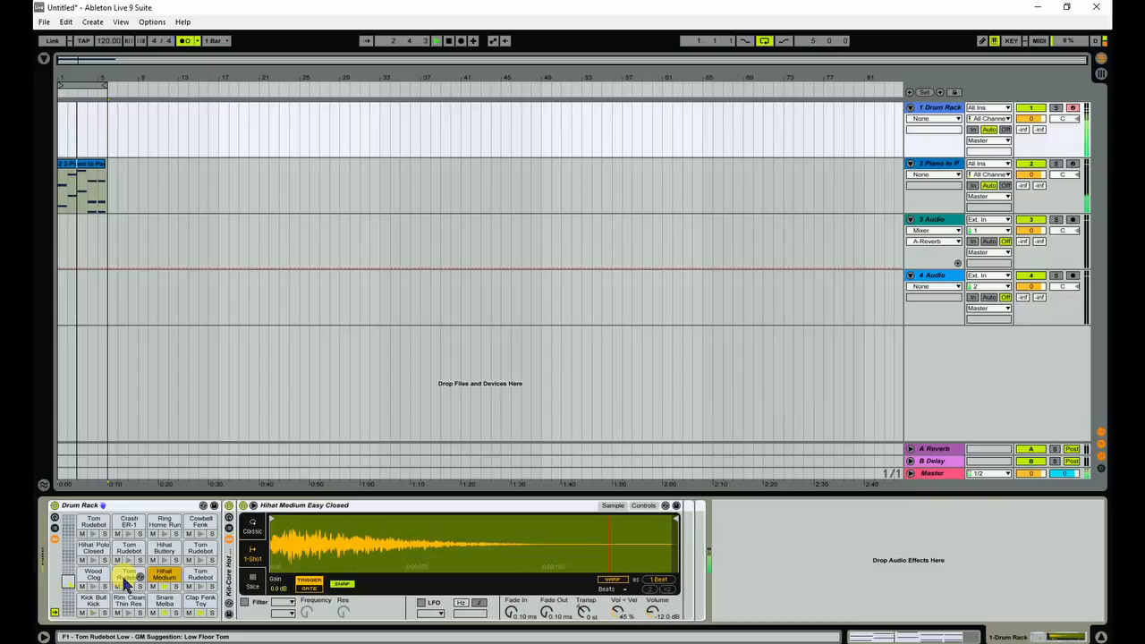
key(w)
key(t)
key(a)
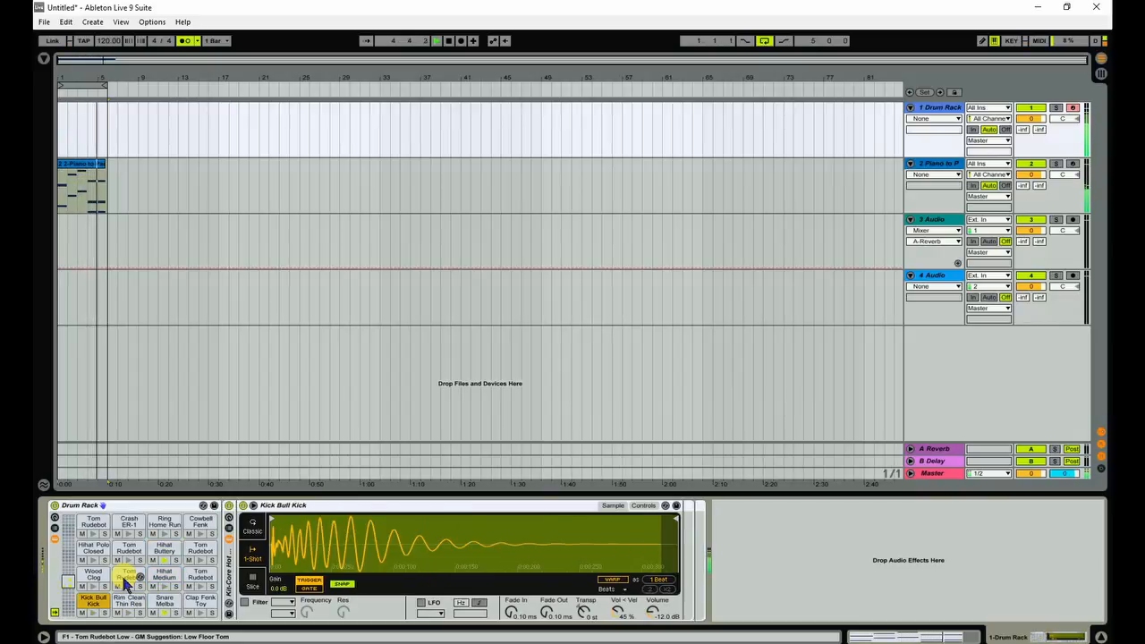
key(u)
key(a)
key(u)
key(a)
key(u)
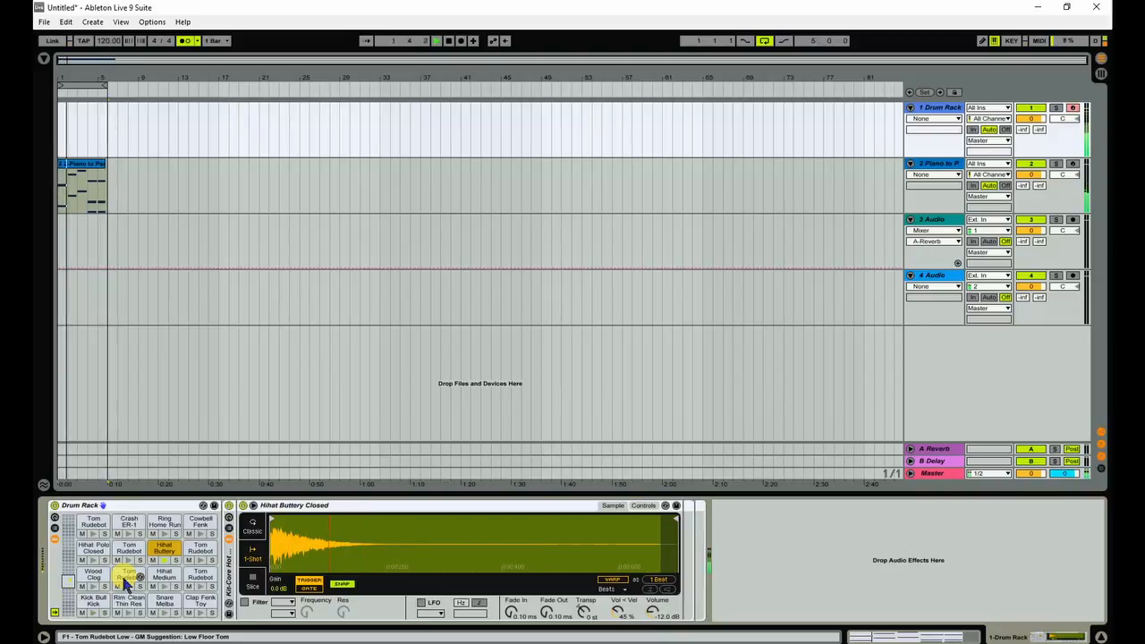
key(a)
key(t)
key(a)
key(t)
key(s)
key(t)
key(t)
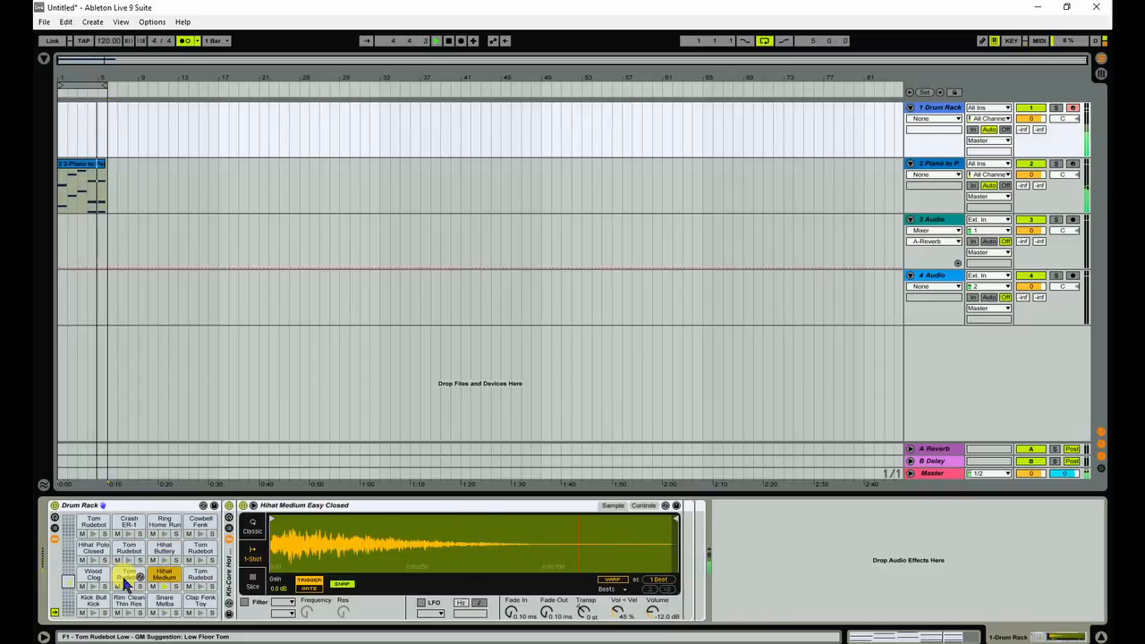
key(s)
key(t)
key(t)
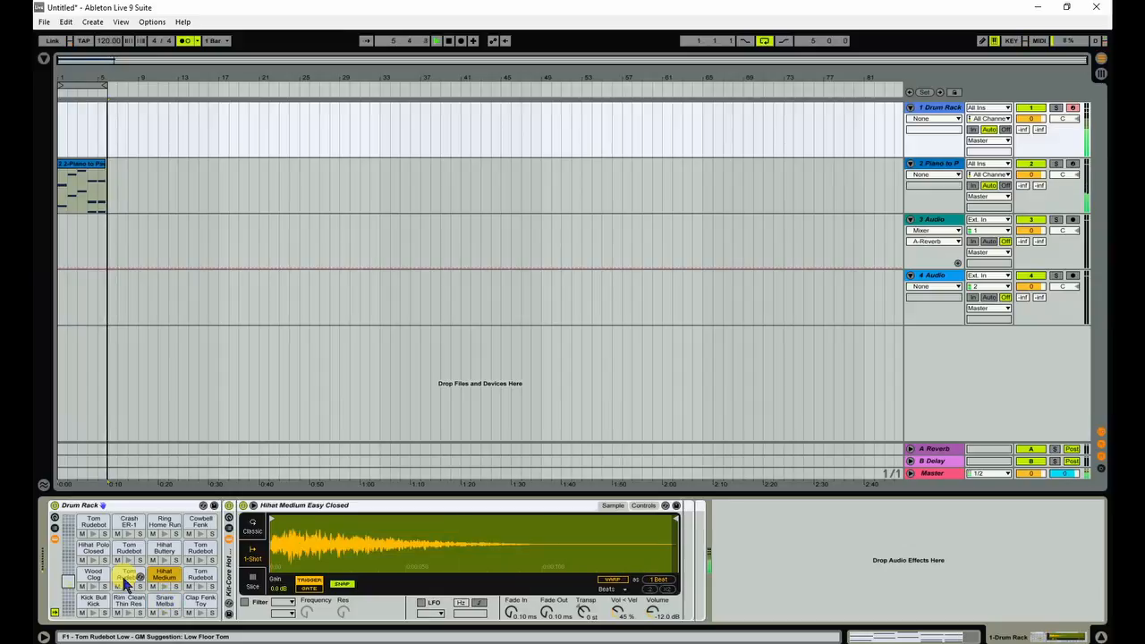
Expand the drum pad's sample into the large waveform view and set the Kick Bull Kick gain to 4.9 dB
click(253, 506)
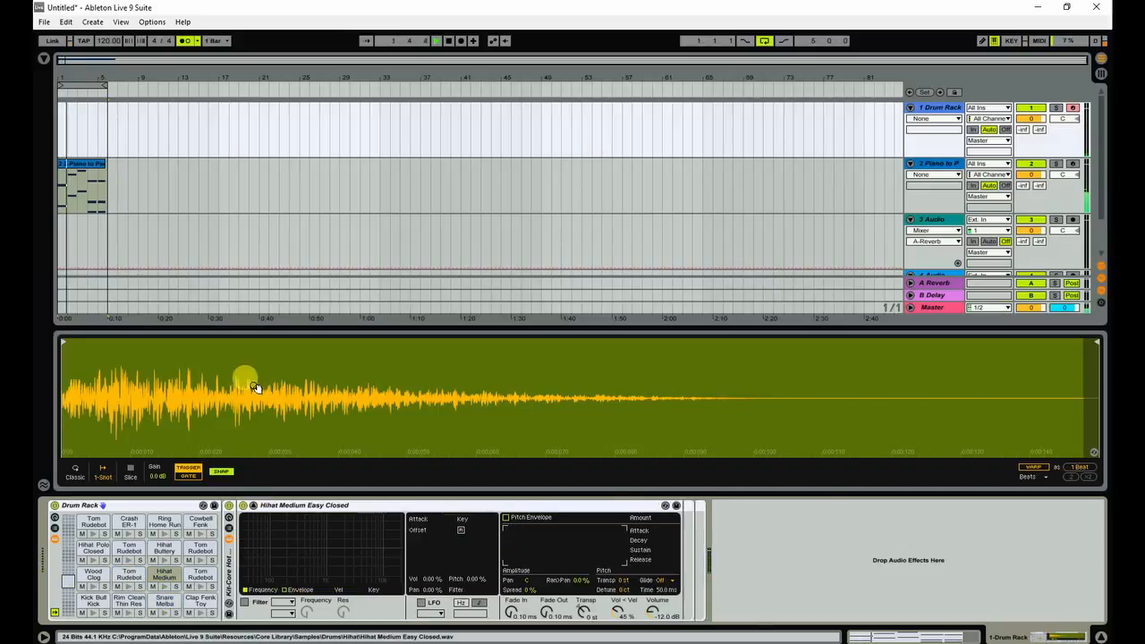
key(a)
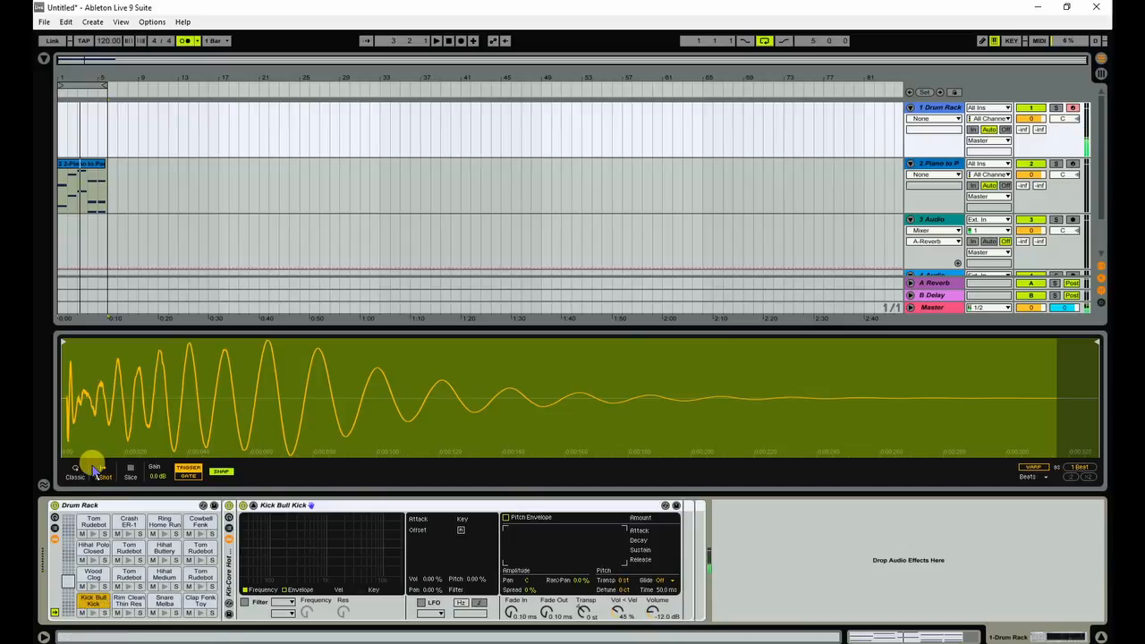
drag(157, 477, 157, 447)
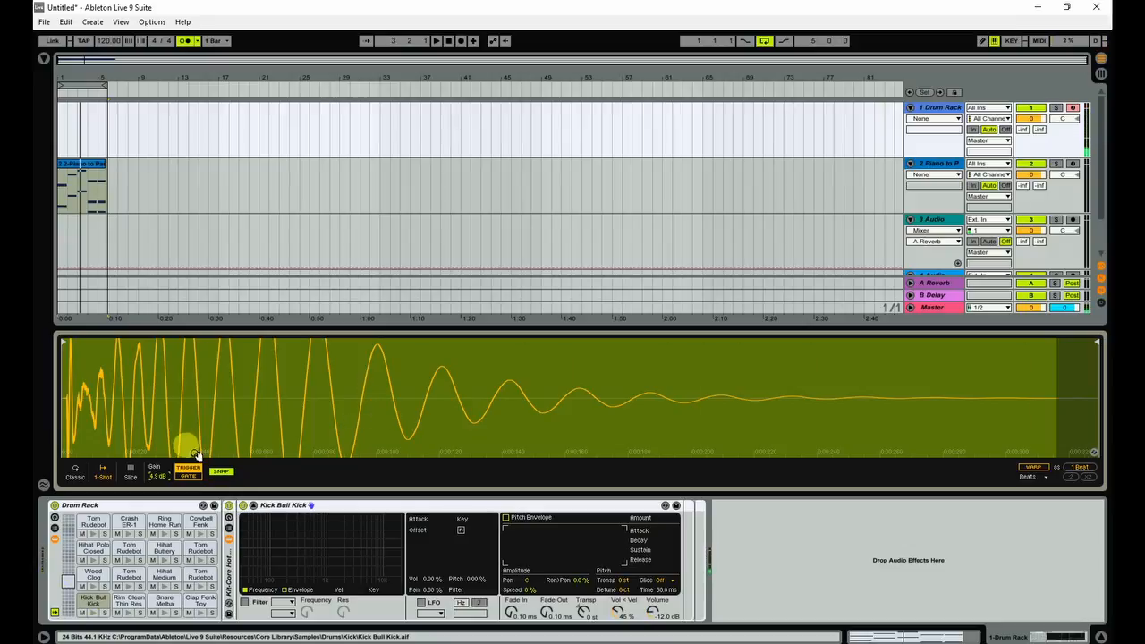
Raise the Snare Melba Toast sample's gain and move its start point to about 0.1 s, past the attack
key(s)
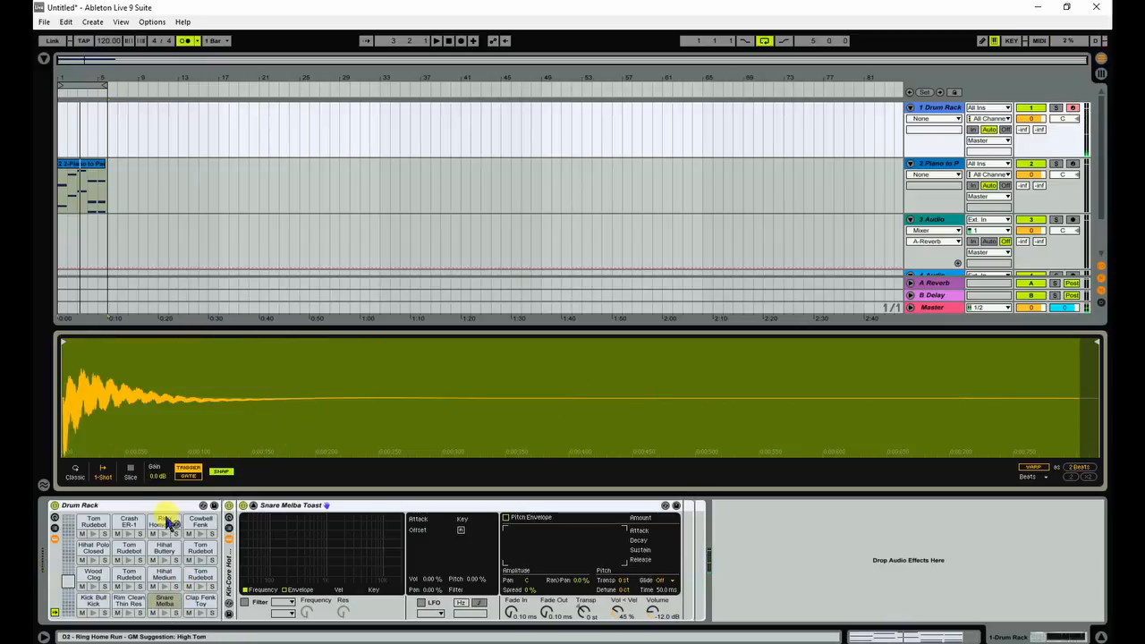
drag(157, 474, 156, 461)
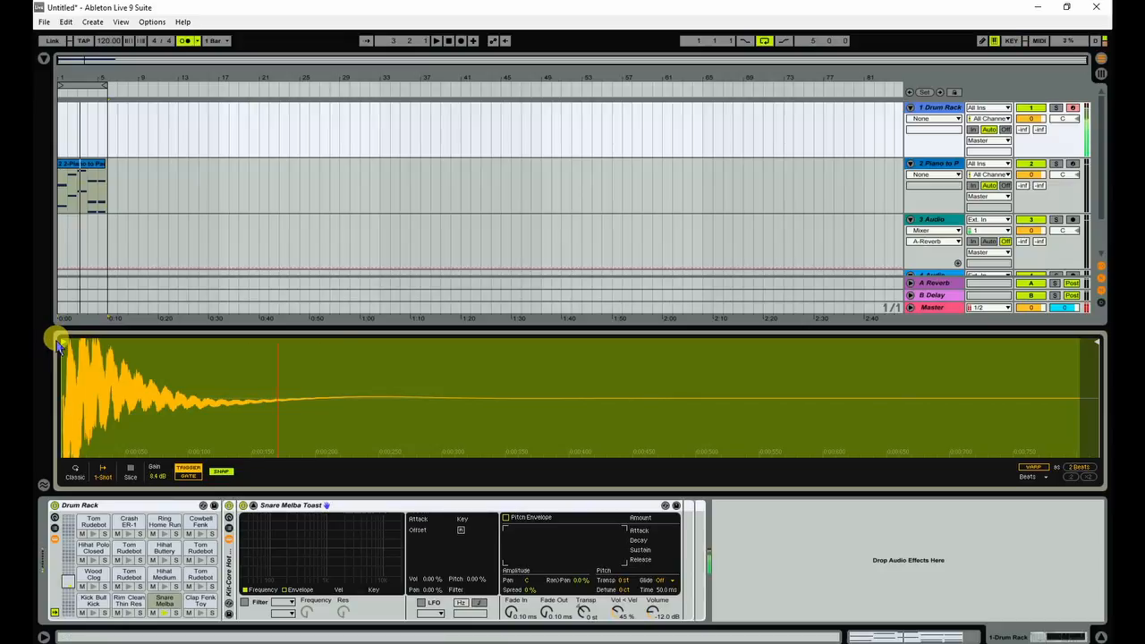
drag(59, 339, 123, 343)
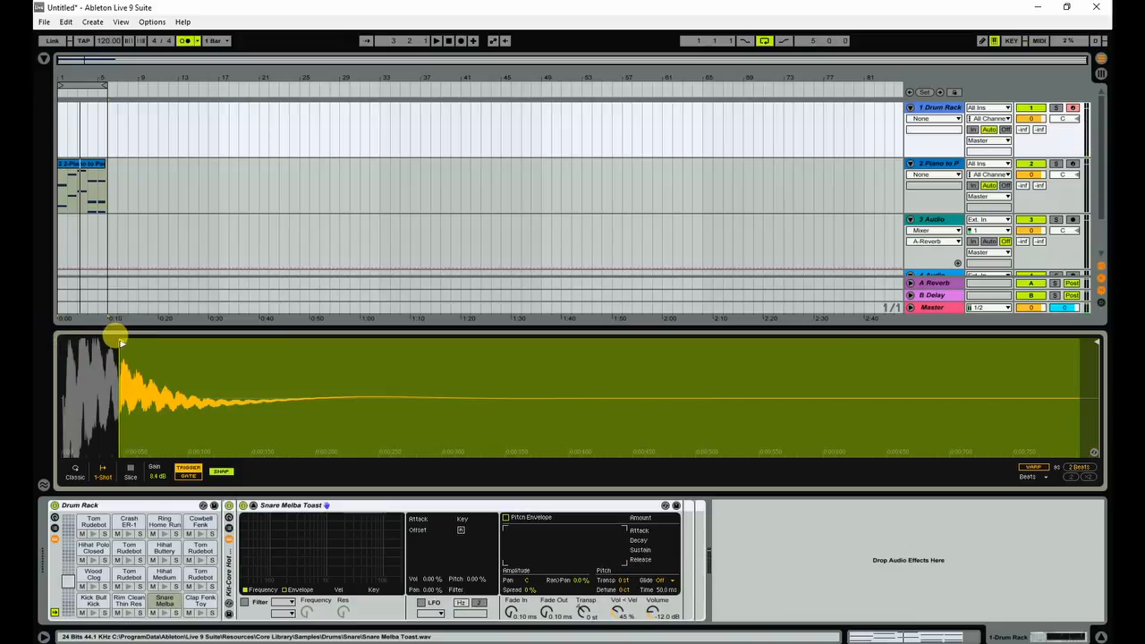
drag(122, 342, 183, 351)
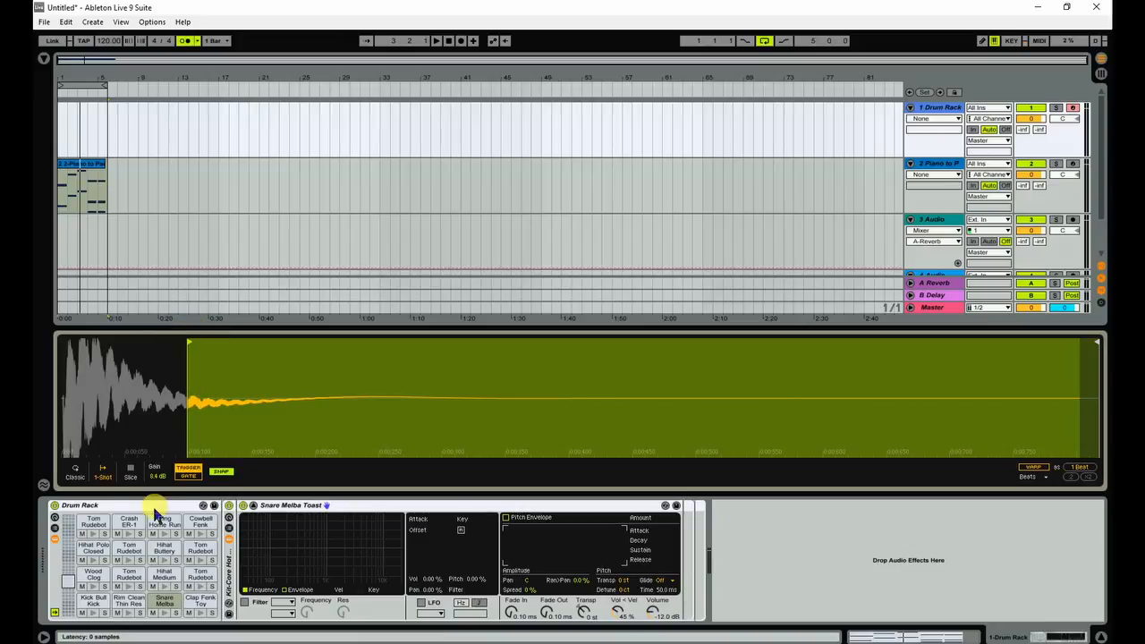
Raise the trimmed snare sample's gain further and audition its pad
drag(154, 471, 154, 452)
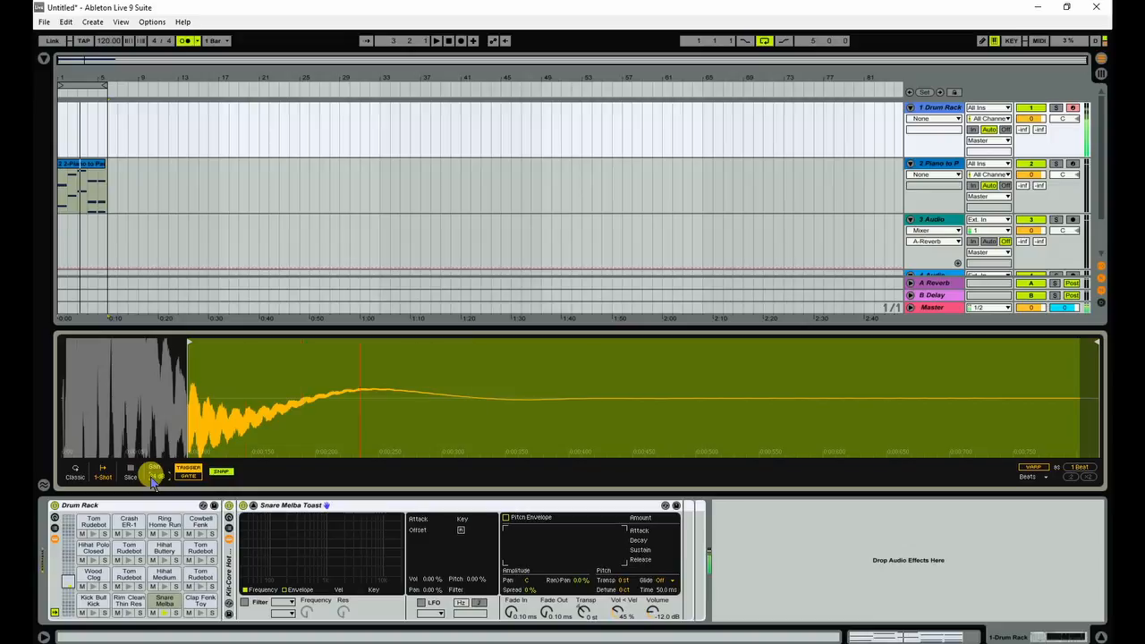
key(a)
key(d)
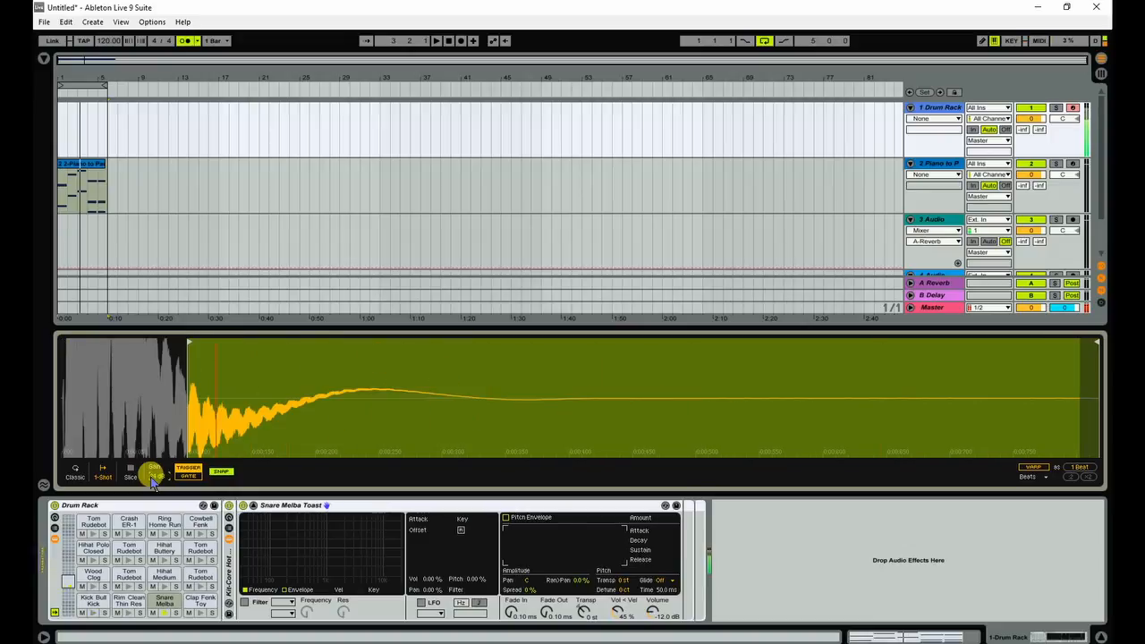
Set the Snare Melba Toast sample's gain to 6.5 dB and move its start point back to just after the waveform's beginning
drag(157, 477, 162, 407)
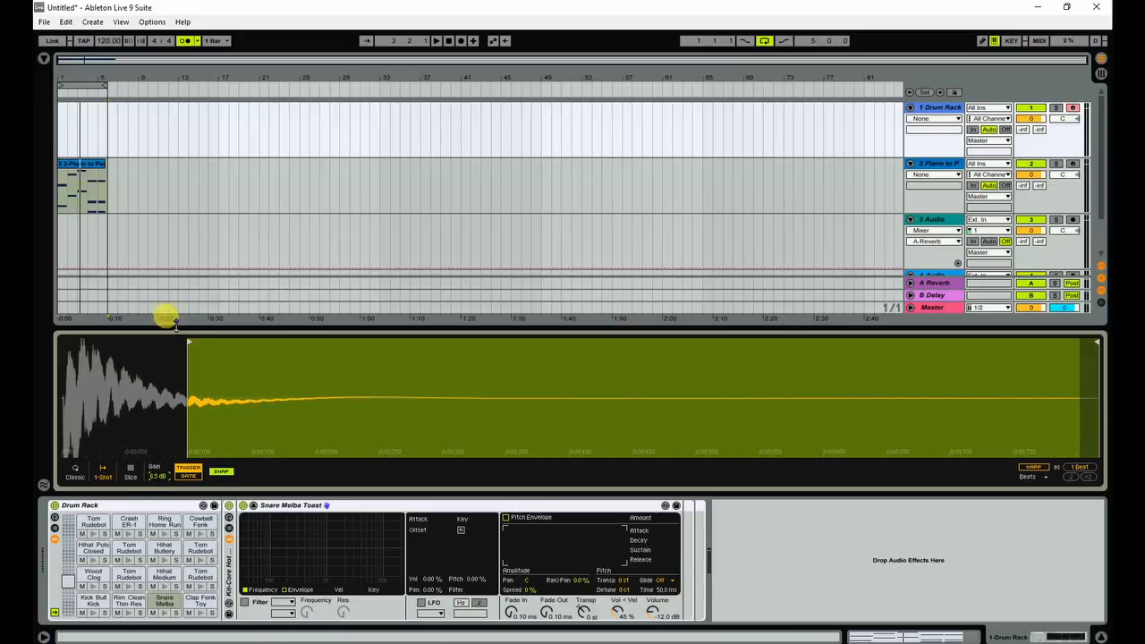
drag(188, 338, 36, 367)
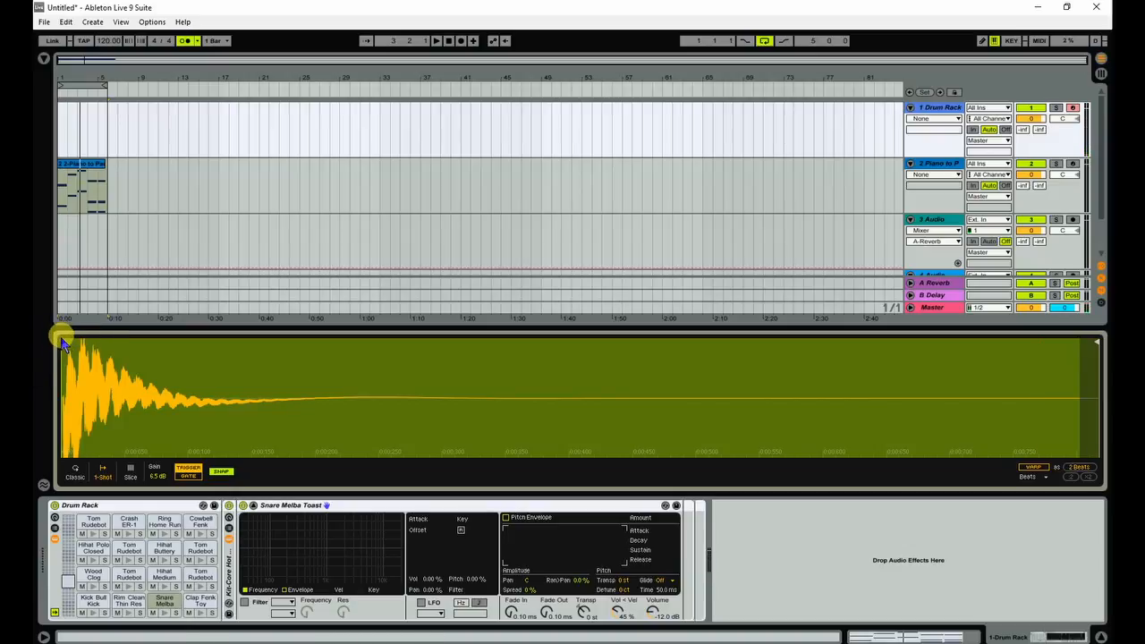
drag(59, 333, 71, 333)
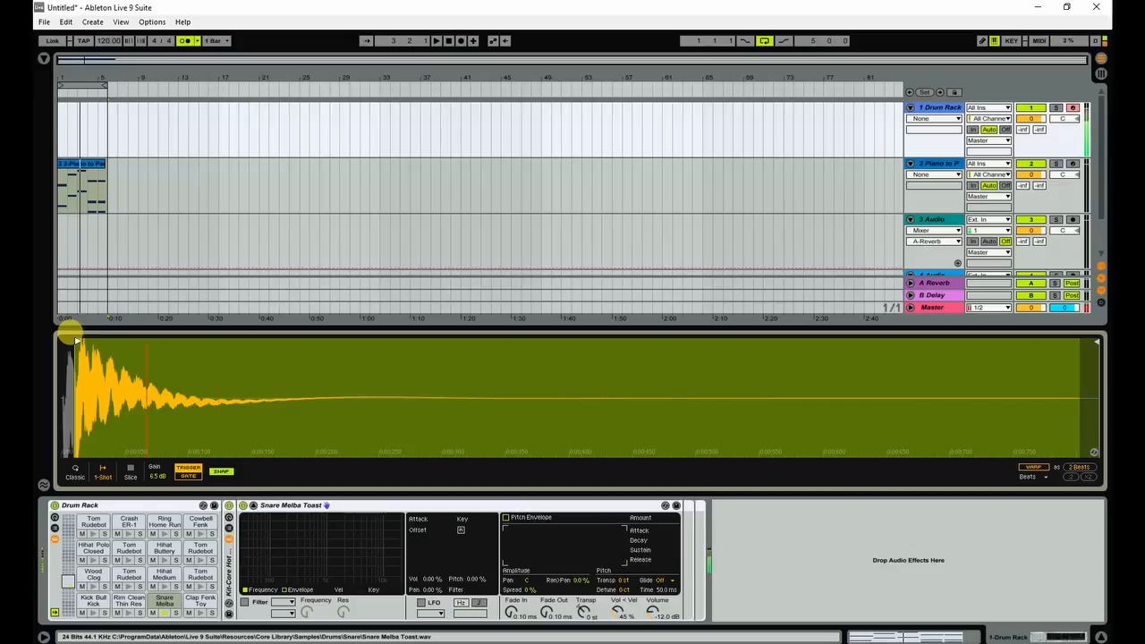
Audition the medium and buttery closed hi-hat pads against the trimmed snare
key(t)
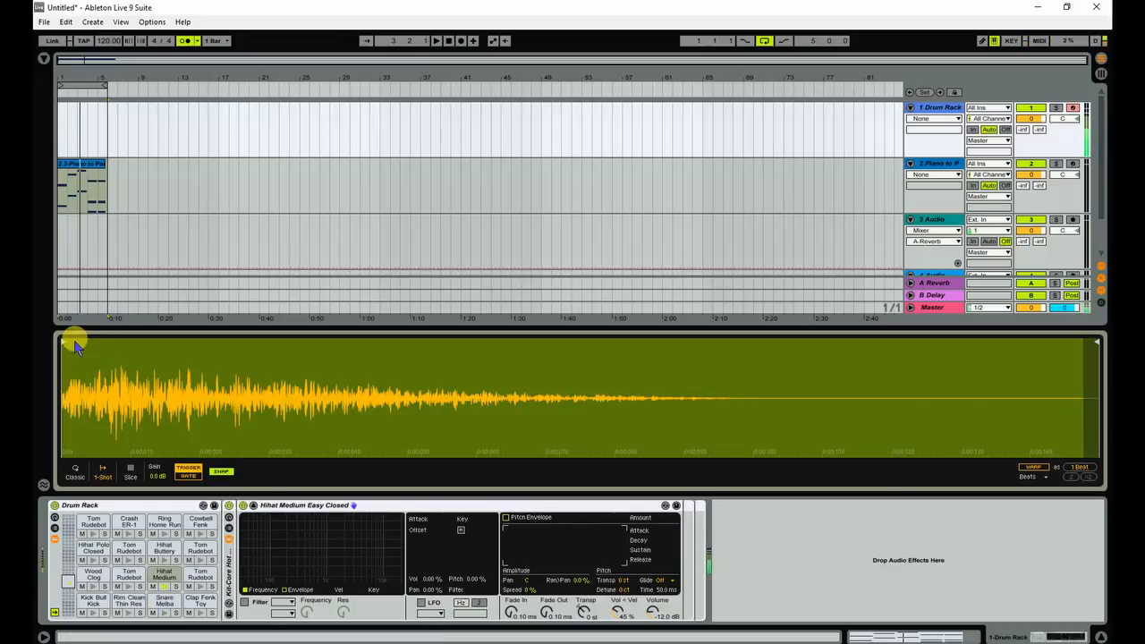
key(u)
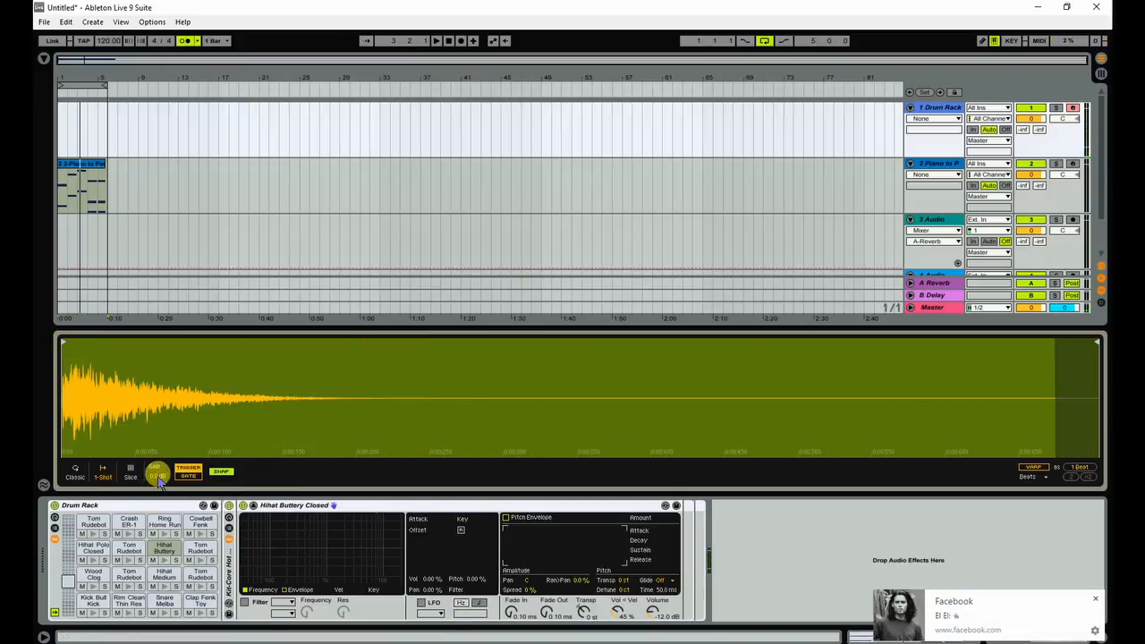
drag(157, 476, 157, 450)
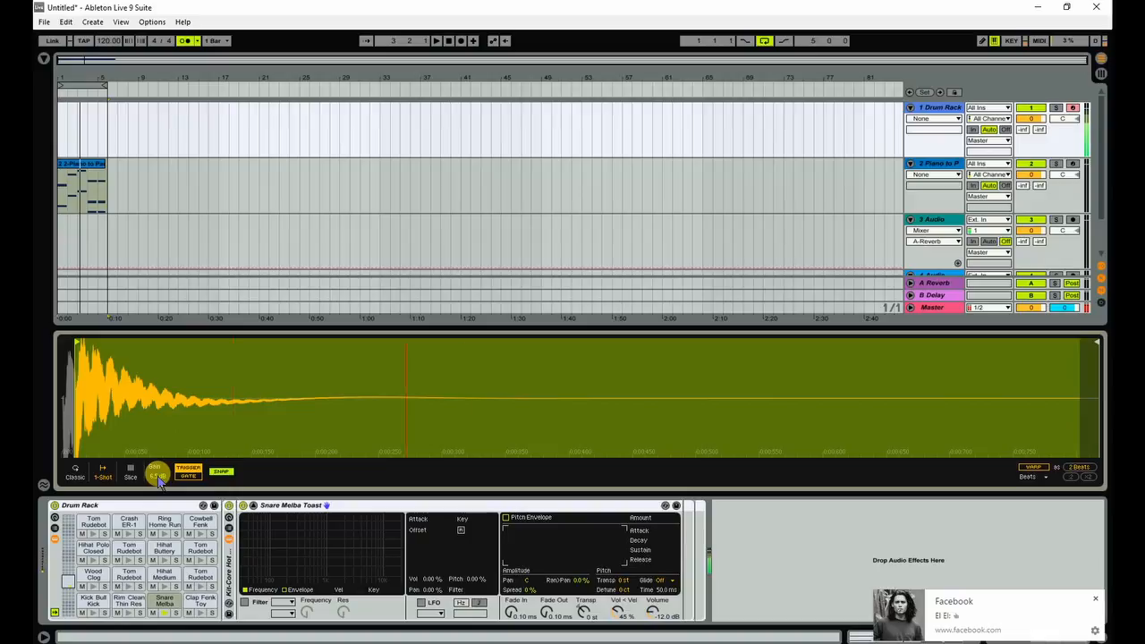
Show the browser and search its Samples category for "snare"
click(43, 58)
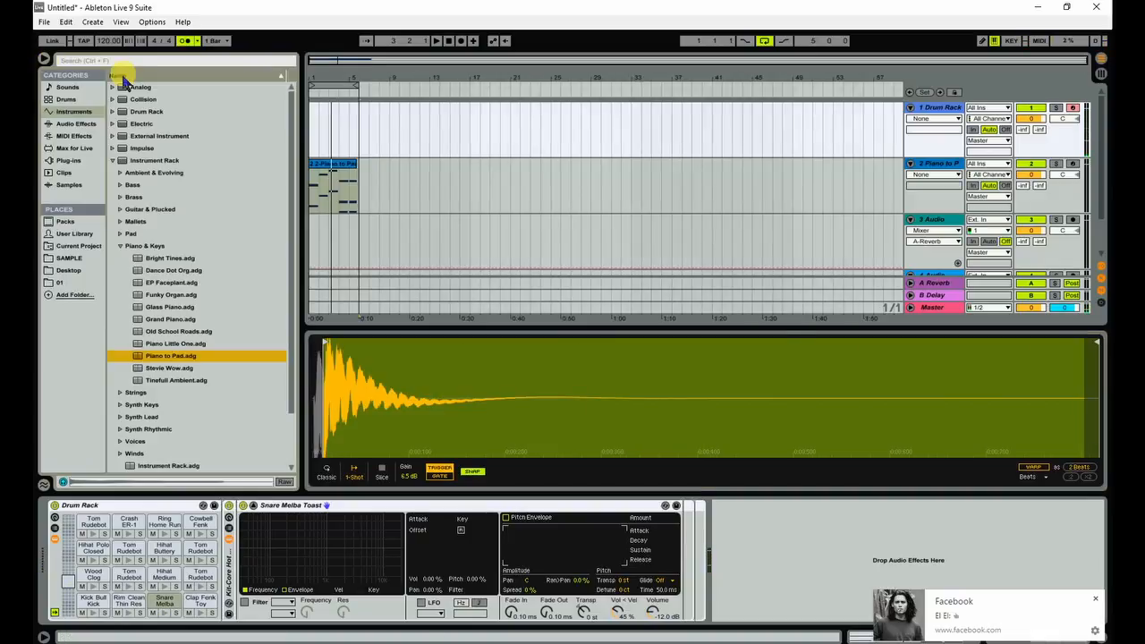
click(74, 190)
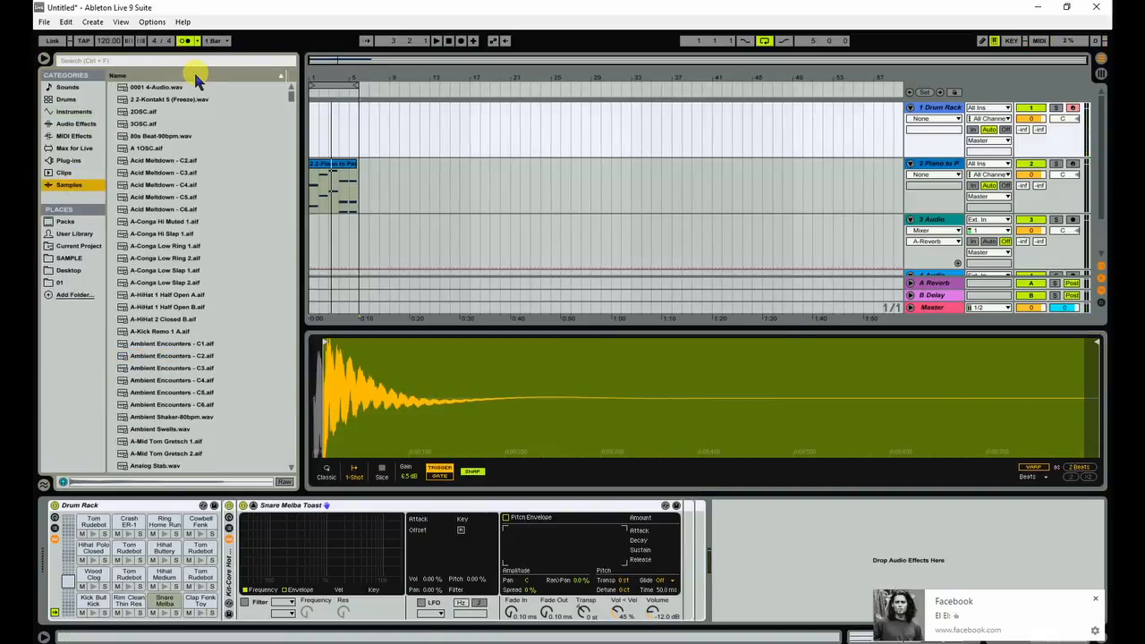
click(149, 61)
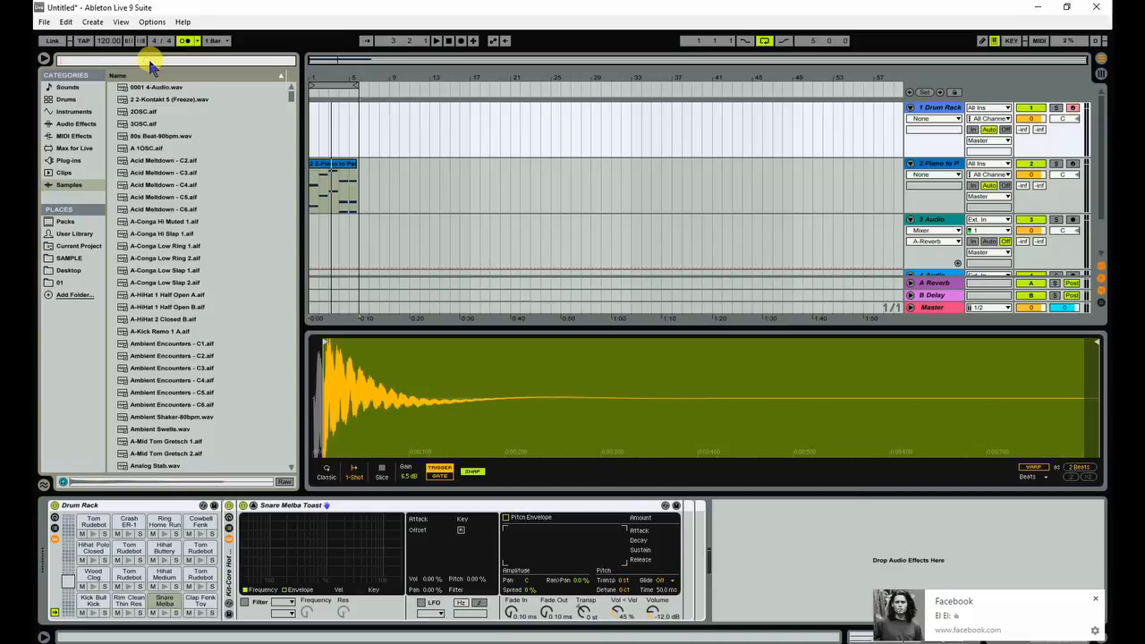
text(snare3)
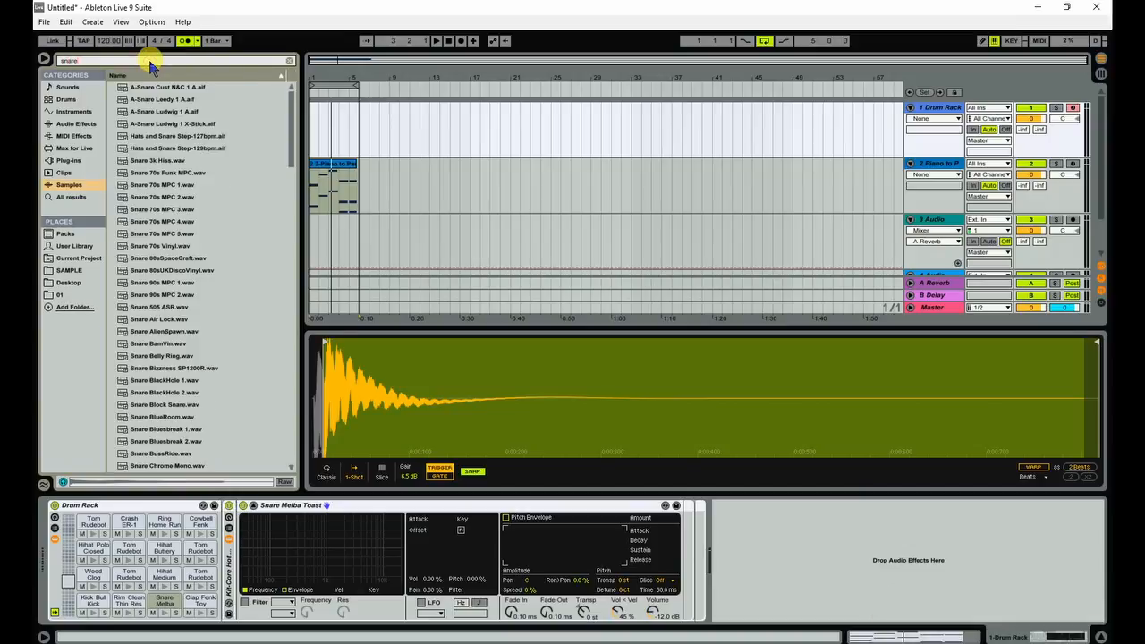
Preview several snare samples, including Snare 70s Funk MPC, 80sSpaceCraft, 90s MPC 1 and 70s MPC 4
click(153, 113)
click(156, 173)
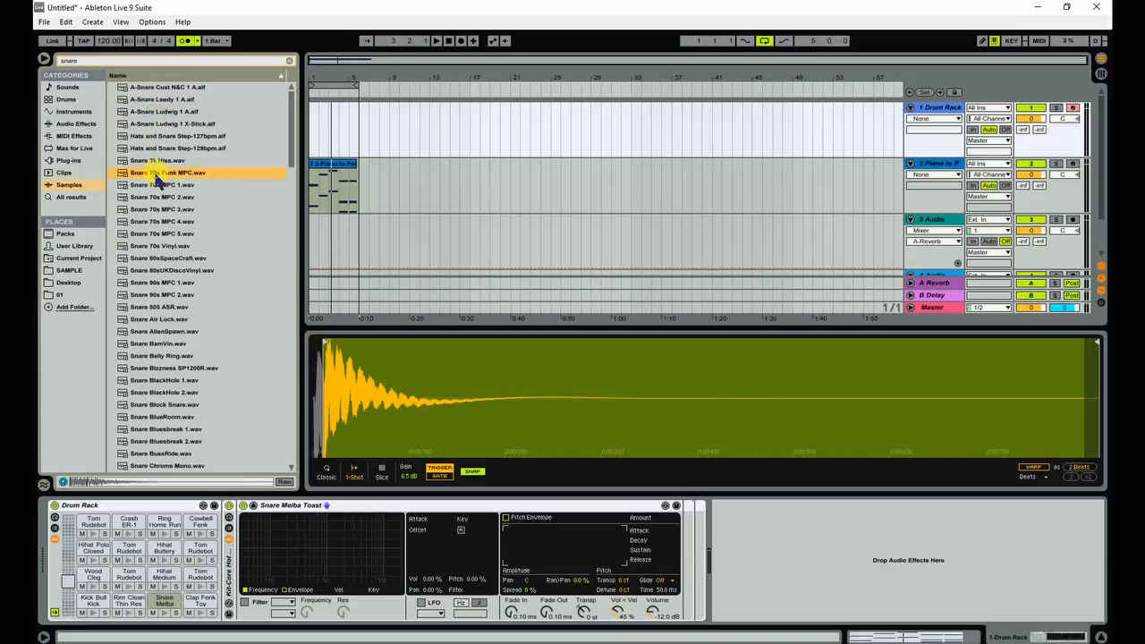
click(157, 258)
click(155, 283)
click(161, 221)
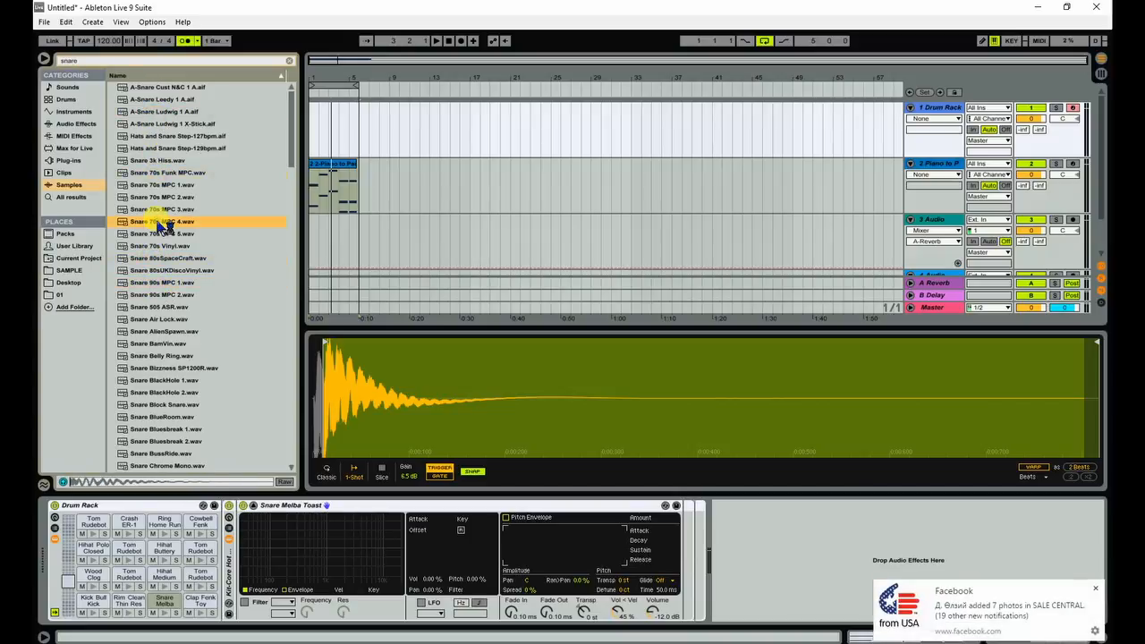
Replace the Snare Melba pad's sample in the Drum Rack with Snare 70s MPC 1.wav
double_click(158, 224)
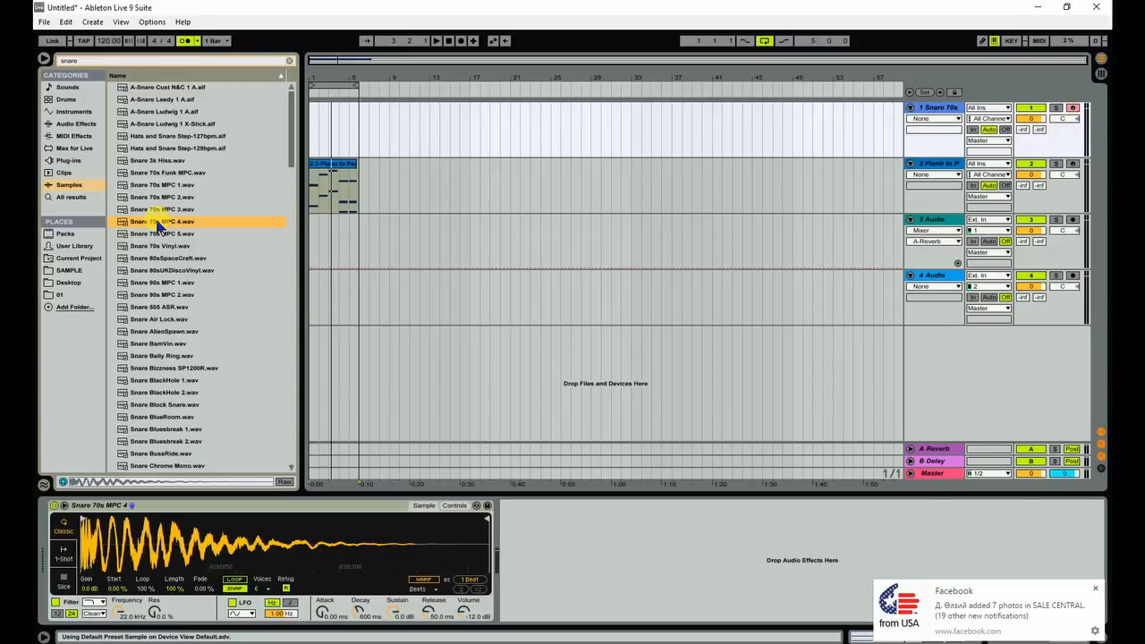
key(ctrl+z)
click(155, 186)
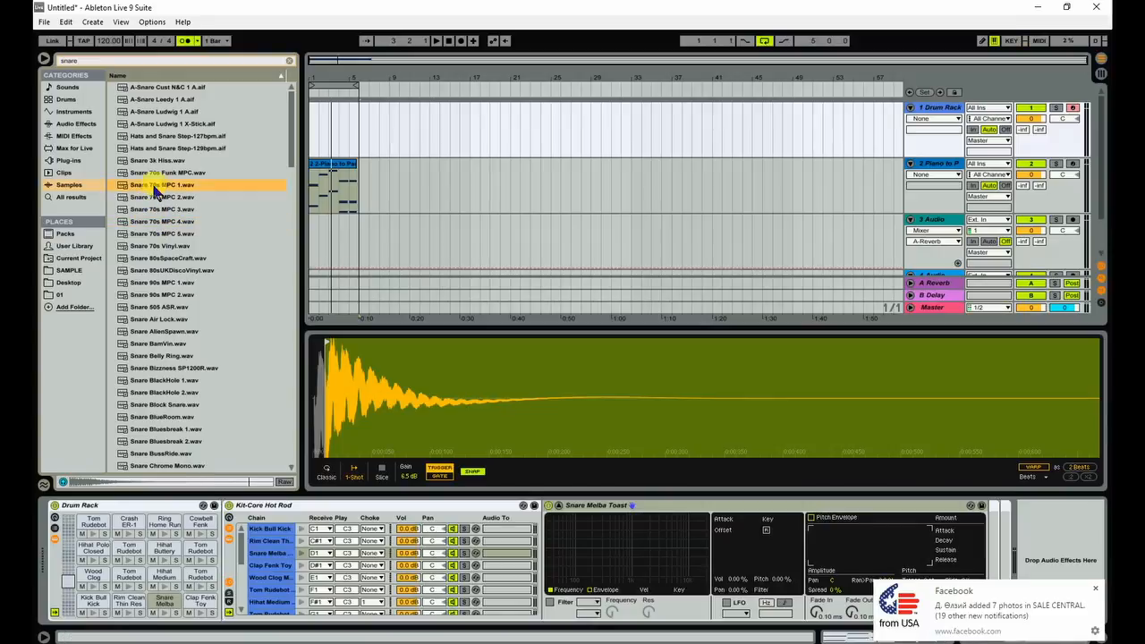
drag(154, 188, 164, 604)
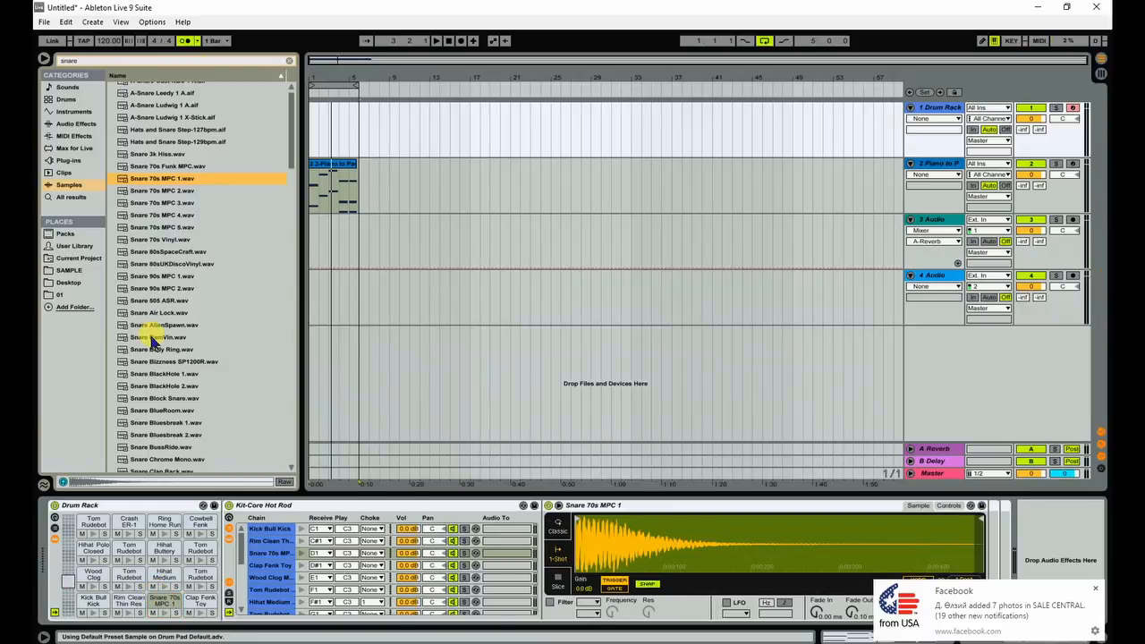
Audition the kick alternating with the new Snare 70s MPC 1 sample
key(a)
key(s)
key(a)
key(s)
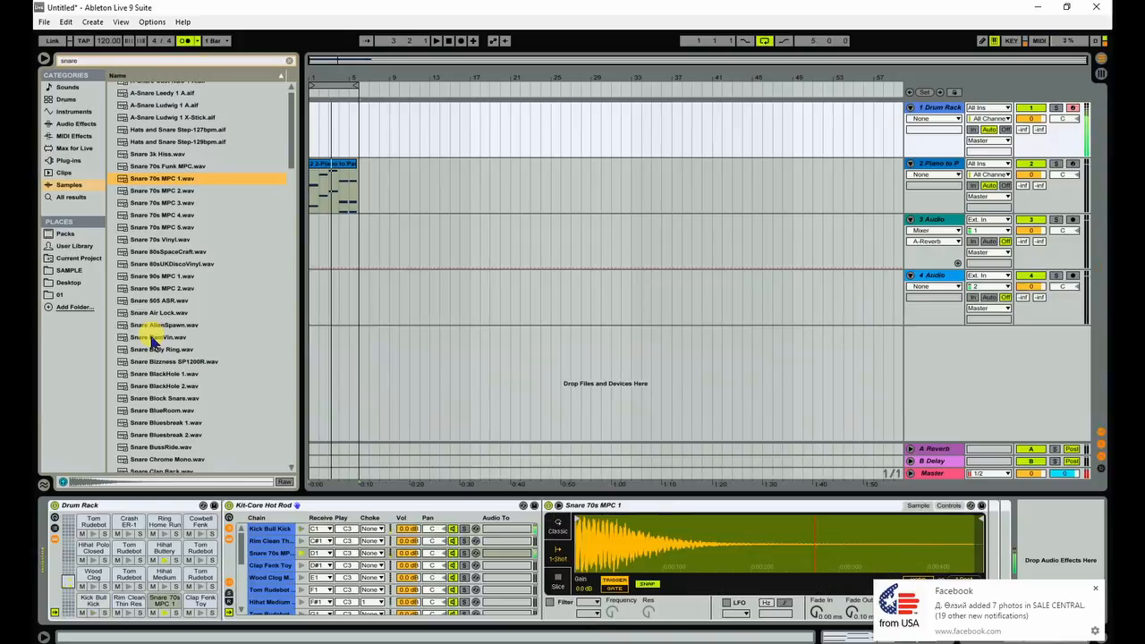
Audition the closed hi-hats, set the Hihat Medium Easy Closed gain to 2.0 dB and hide the browser
key(u)
key(t)
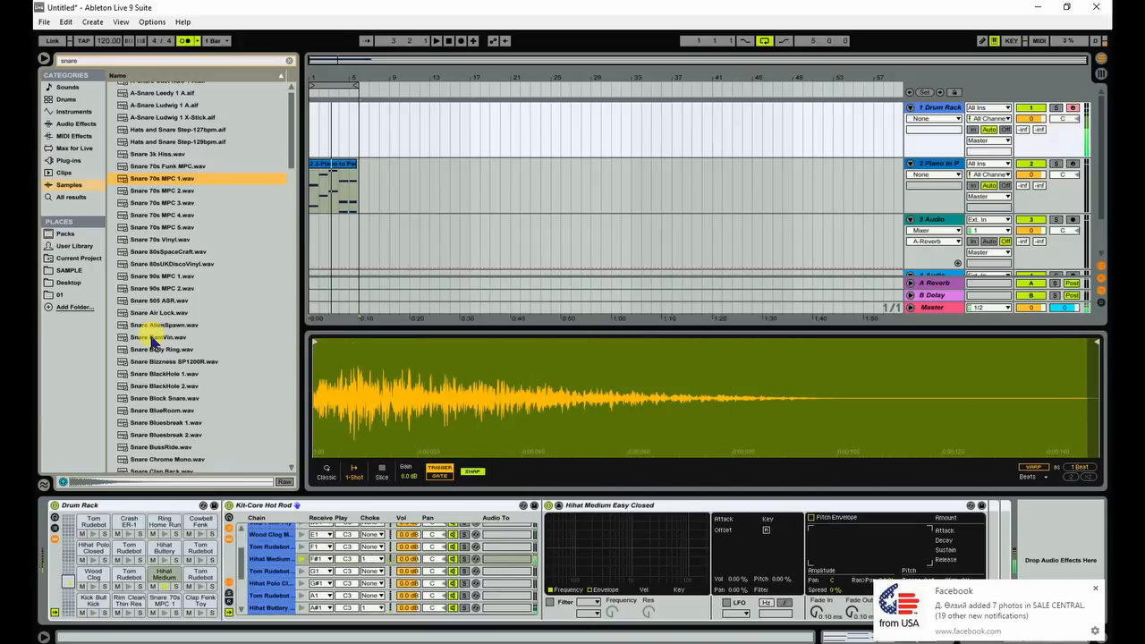
drag(406, 476, 406, 473)
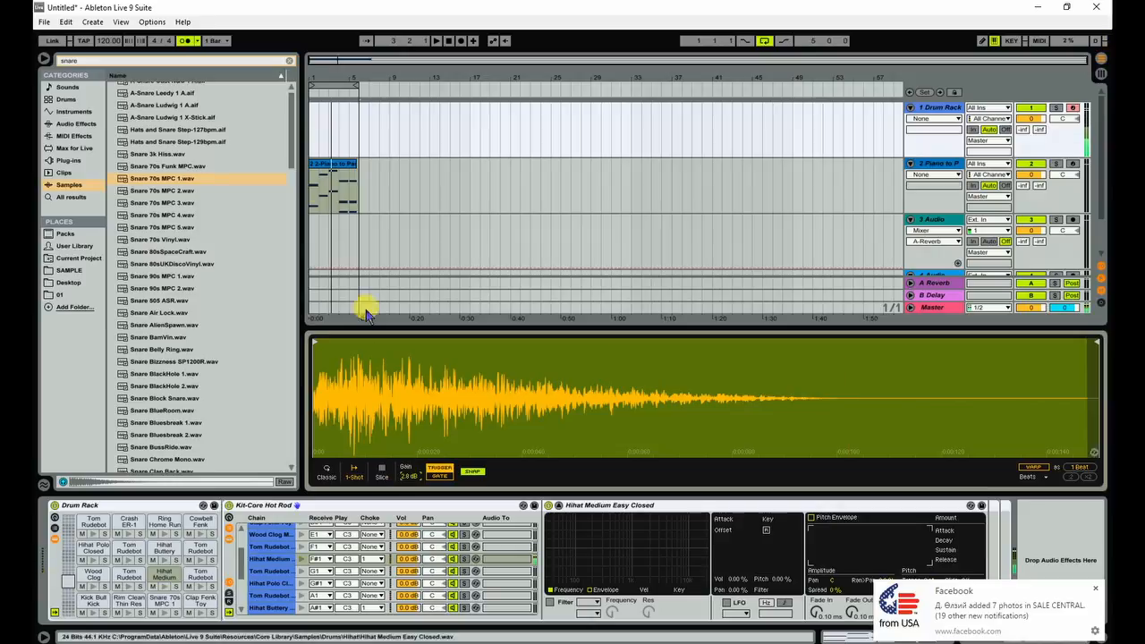
click(43, 59)
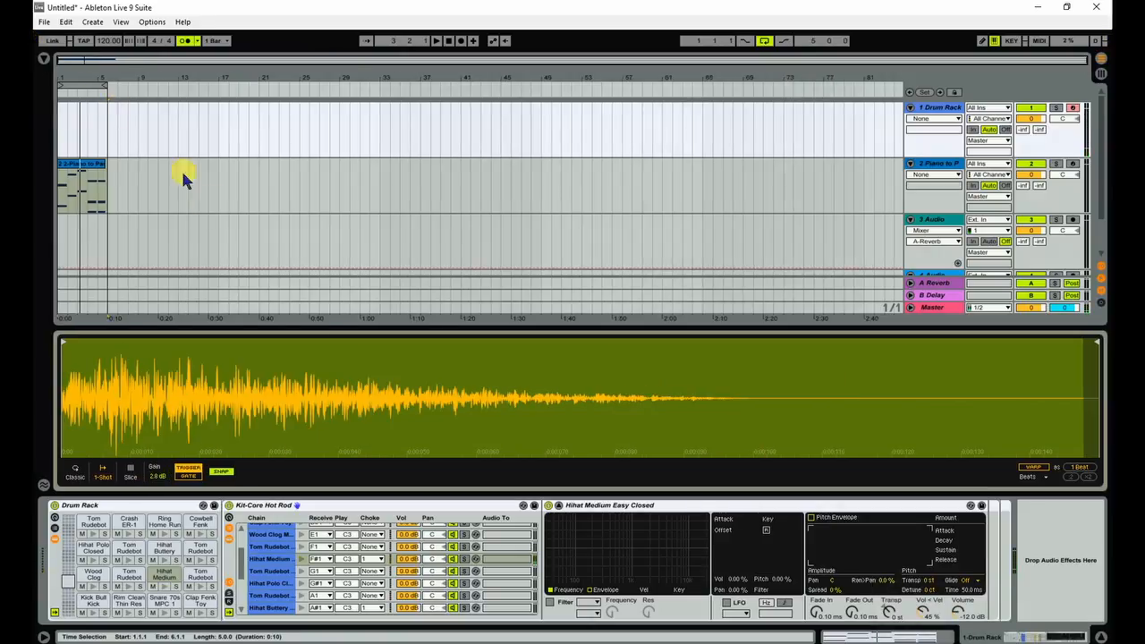
Play the looped piano clip, return to the start and review the global quantization choices, keeping 1 Bar
key(space)
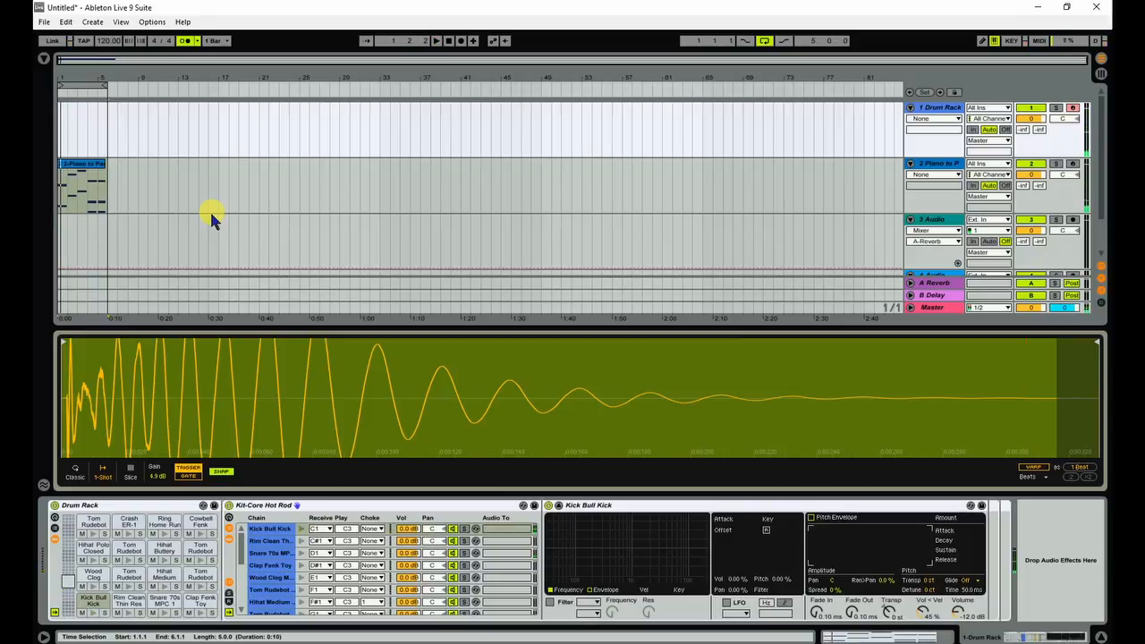
click(450, 41)
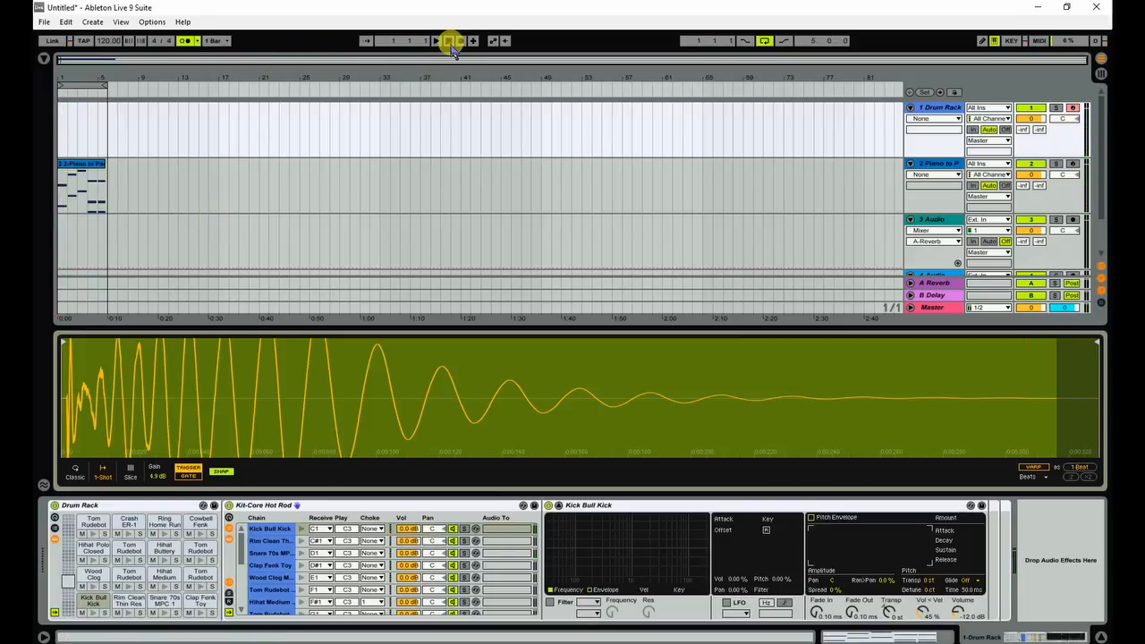
click(225, 43)
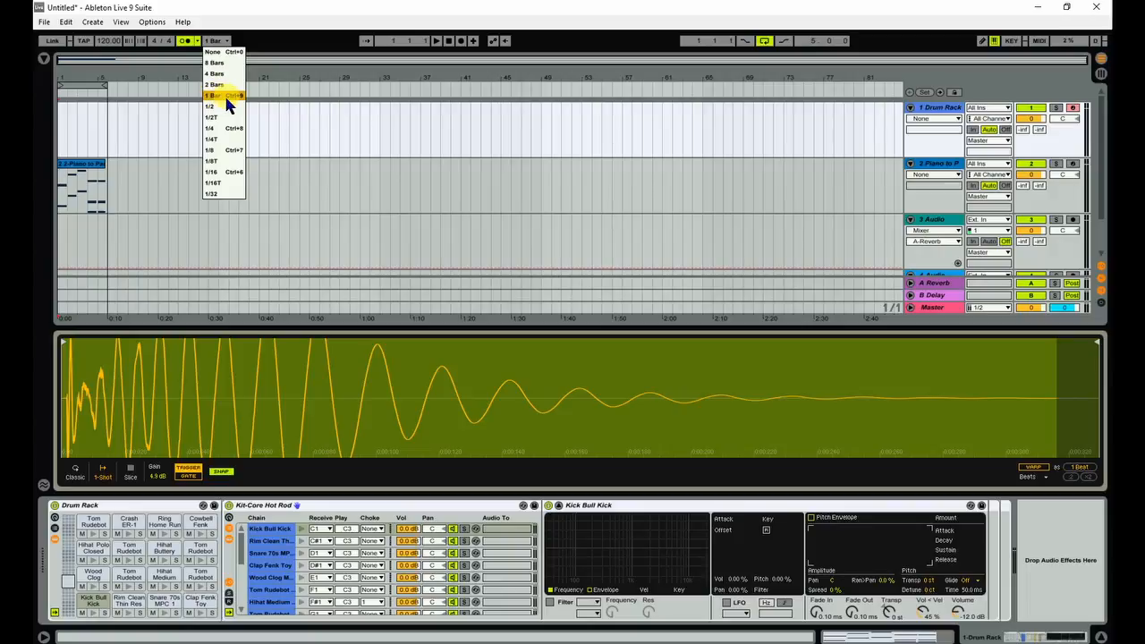
click(216, 97)
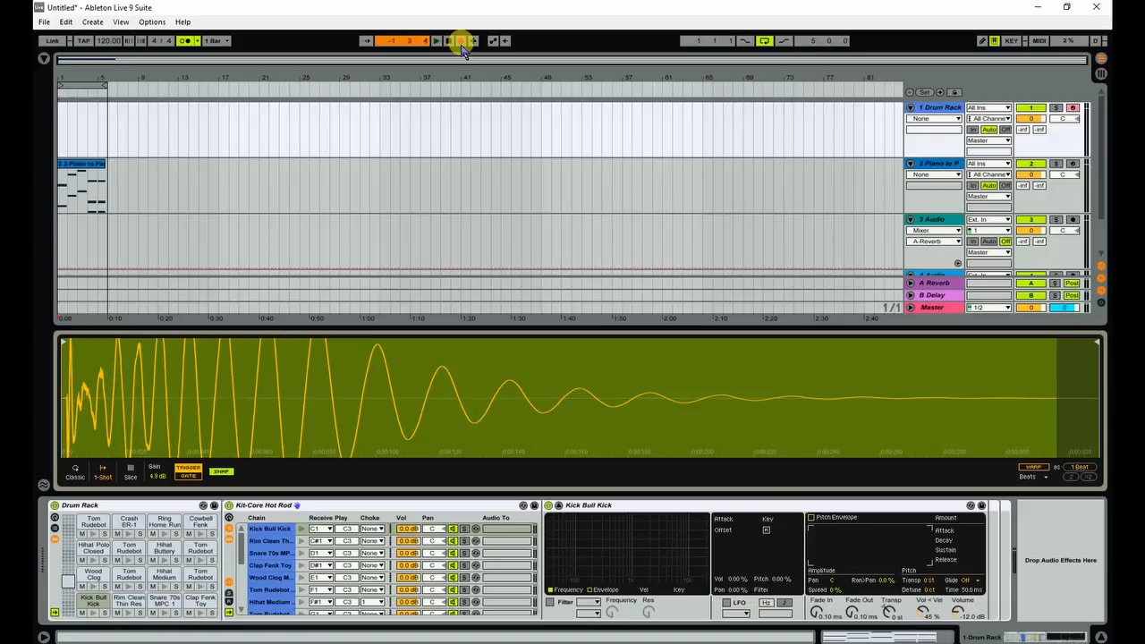
Record a drum pattern of kick, snare and the medium and buttery closed hi-hats onto the Drum Rack track over the looped piano
key(a)
key(a)
key(s)
key(a)
key(a)
key(s)
key(t)
key(a)
key(s)
key(a)
key(s)
key(u)
key(a)
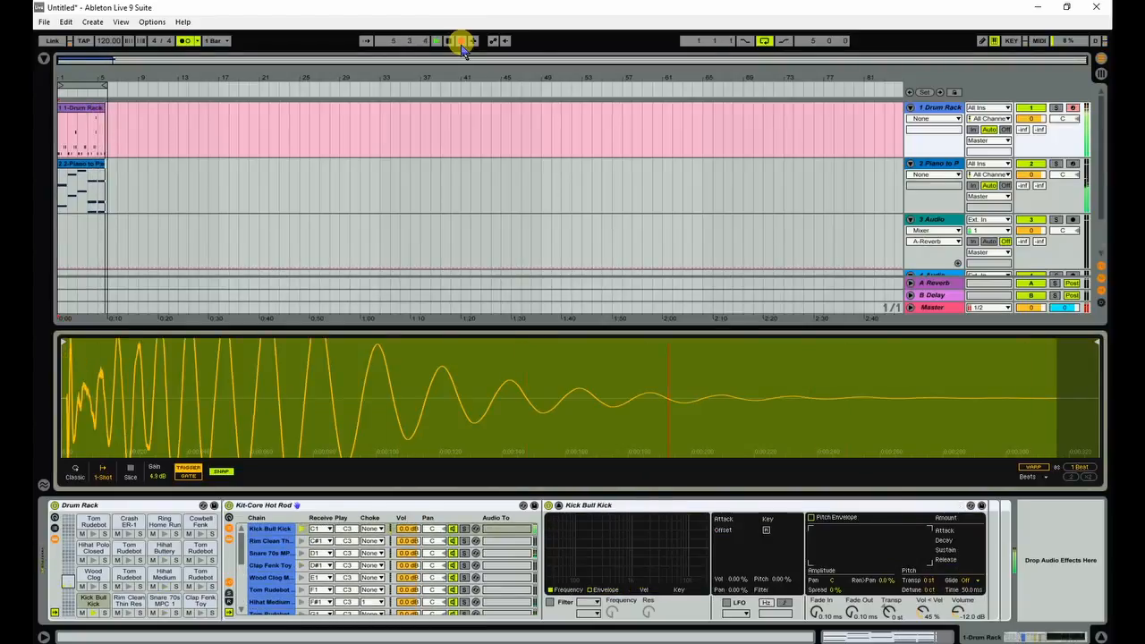
key(u)
click(460, 40)
Open the recorded Drum Rack clip in the note editor and quantize all of its notes
click(79, 116)
double_click(80, 119)
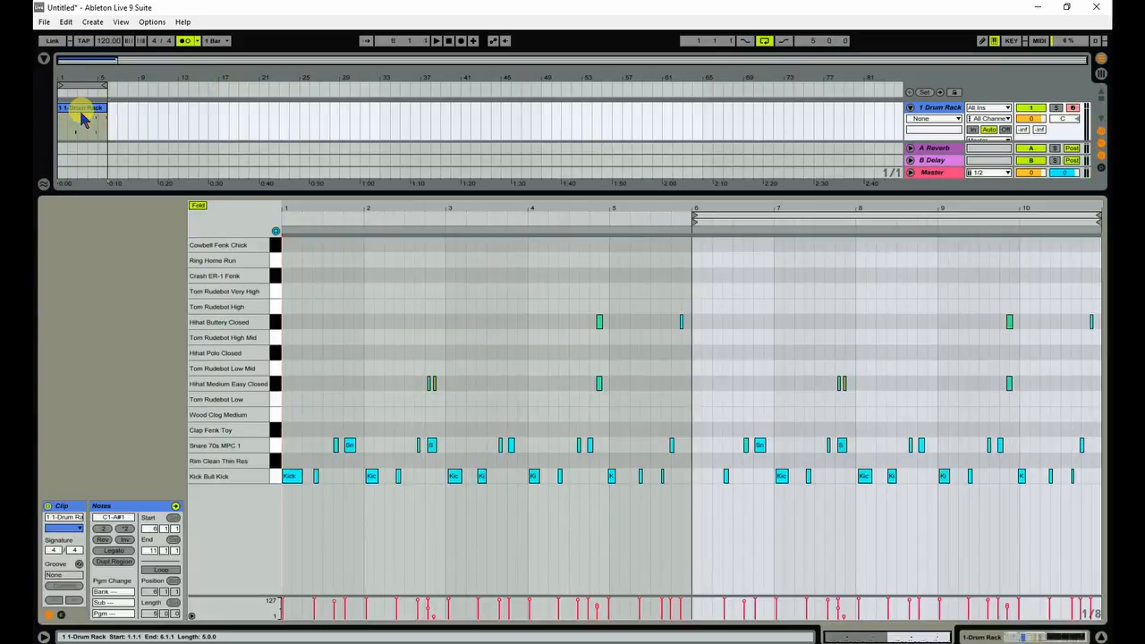
key(ctrl+a)
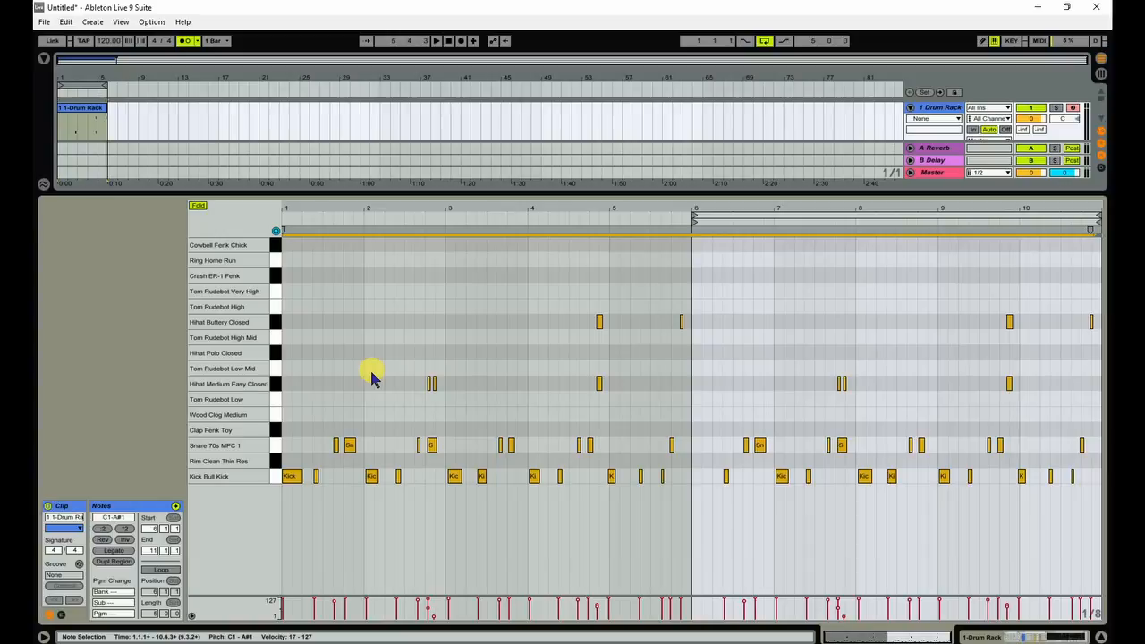
key(Delete)
key(ctrl+z)
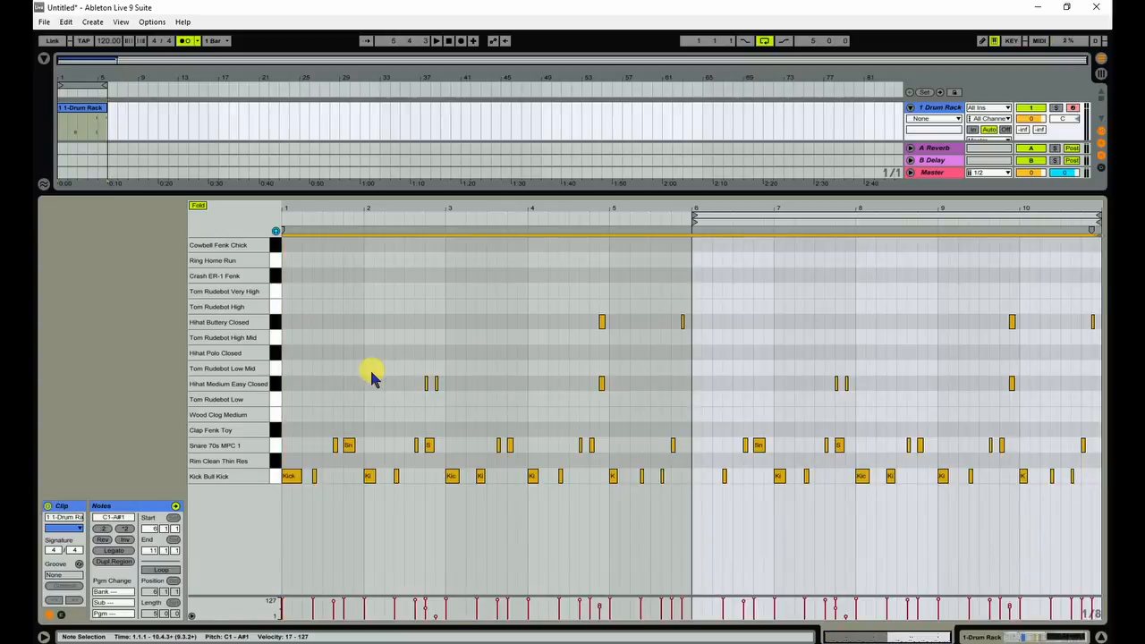
Play the quantized drum clip and extend its loop region back to bar 1 for a length of 10 bars
key(space)
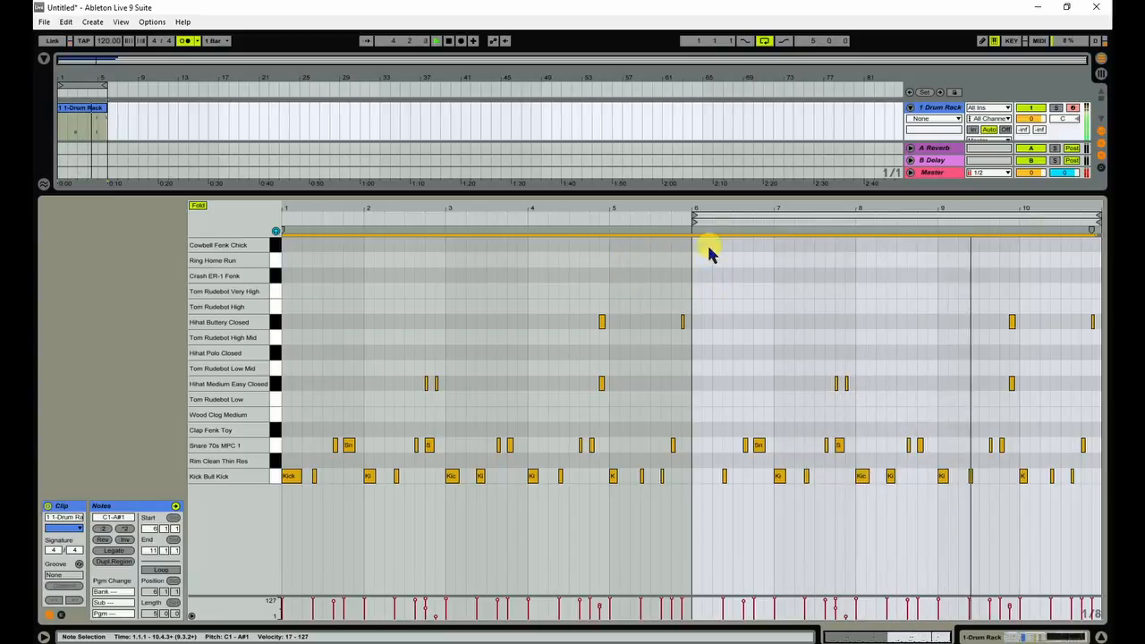
drag(686, 201, 275, 170)
click(690, 219)
mouse_move(609, 204)
mouse_down()
mouse_move(327, 196)
mouse_move(268, 213)
mouse_move(615, 253)
mouse_move(693, 280)
mouse_up()
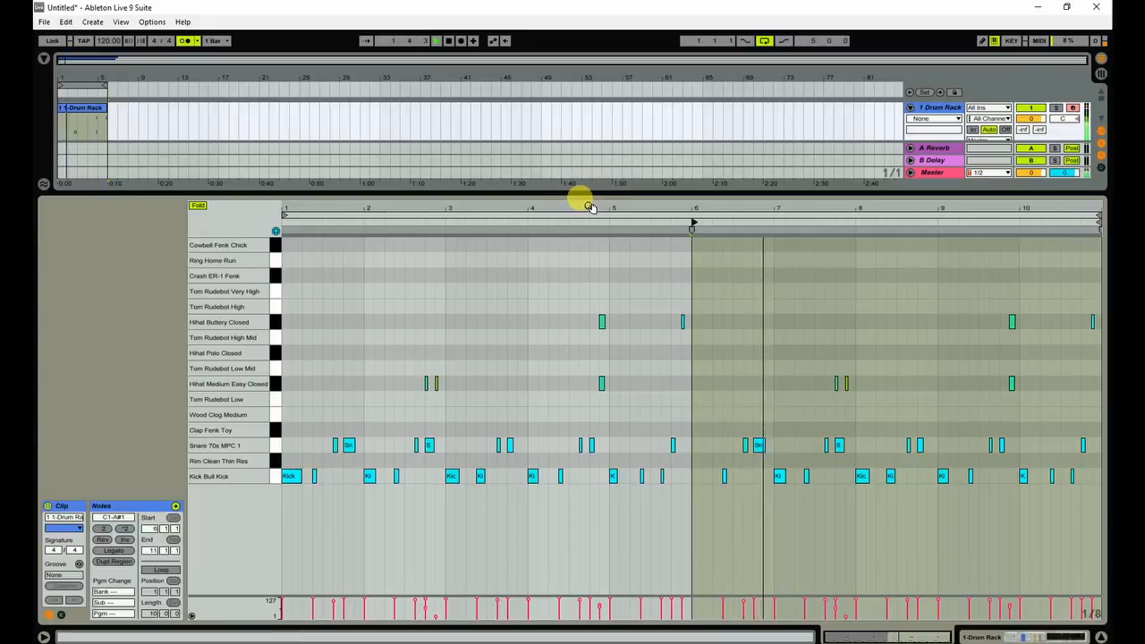
Return to the full arrangement during playback and reopen the drum clip in the note editor
click(1101, 637)
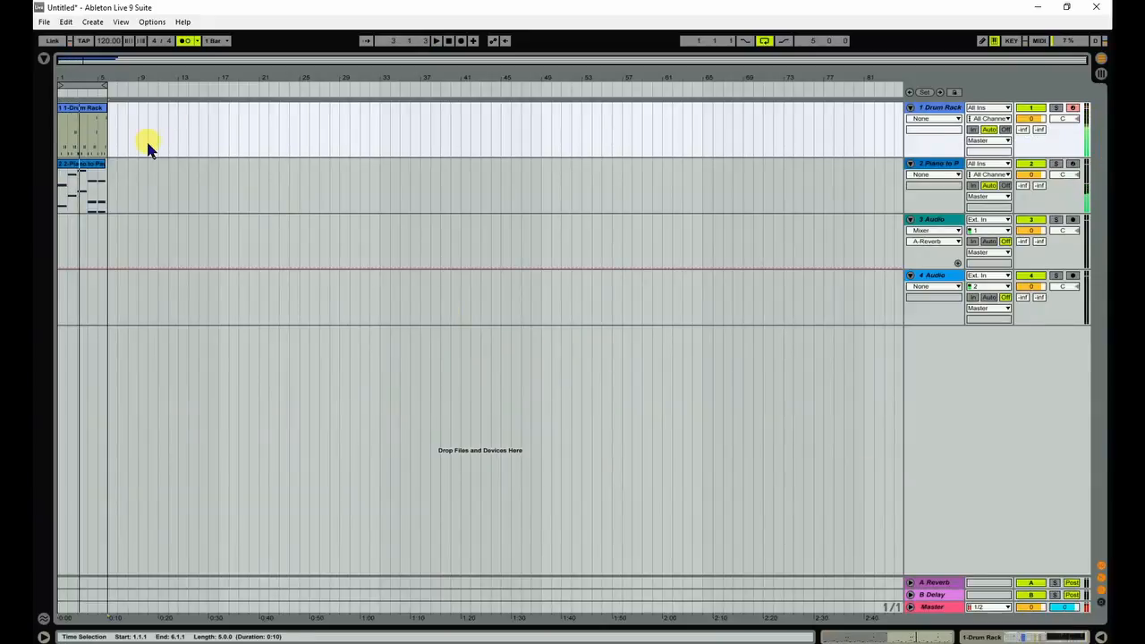
double_click(74, 117)
key(space)
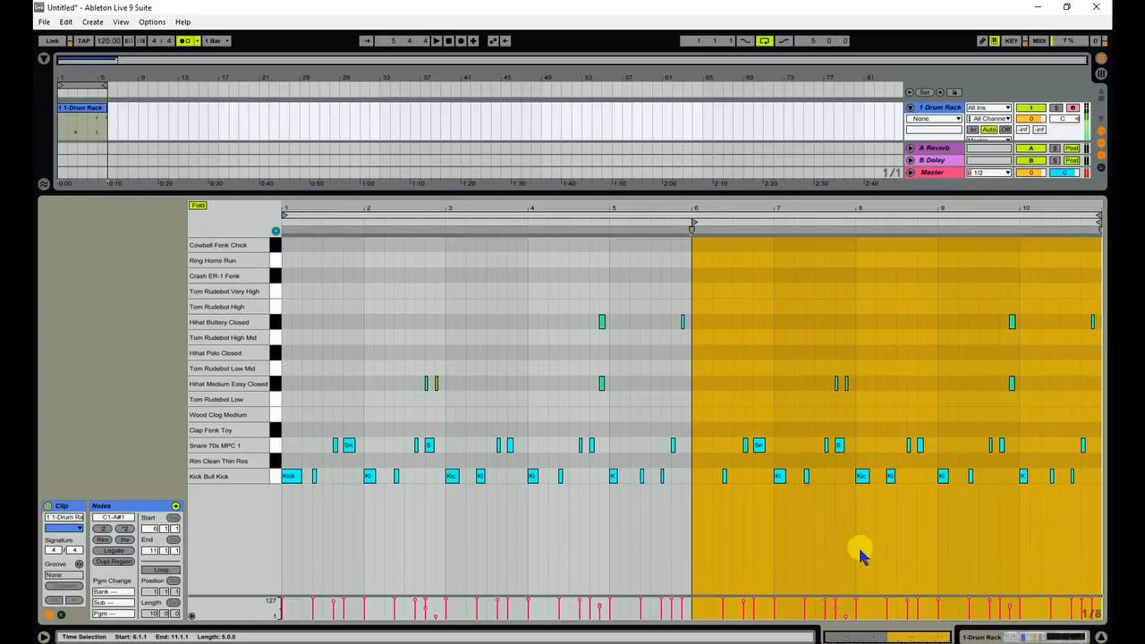
Raise the velocity of the Hihat Medium Easy Closed note at 7.4.3 and of all the clip's notes to 127
click(836, 444)
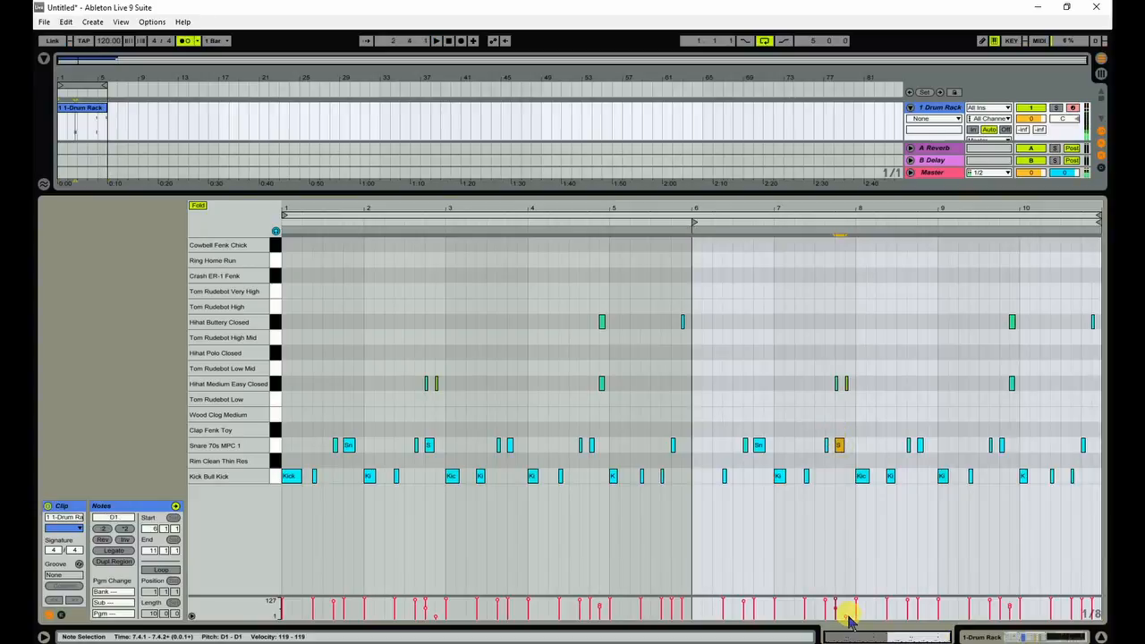
click(846, 622)
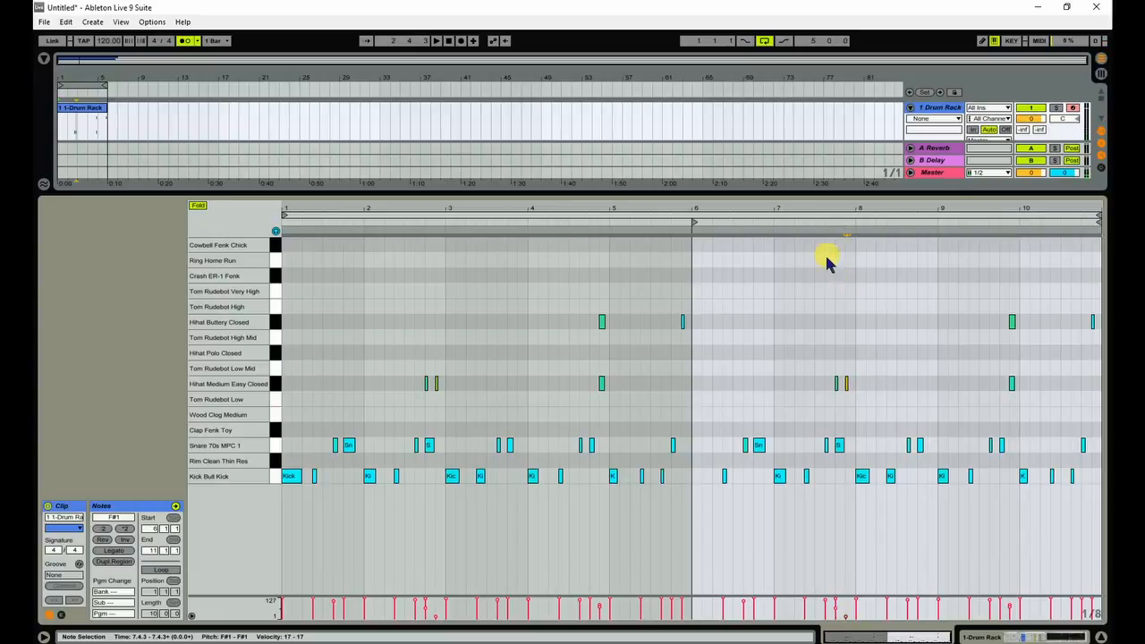
click(822, 221)
key(space)
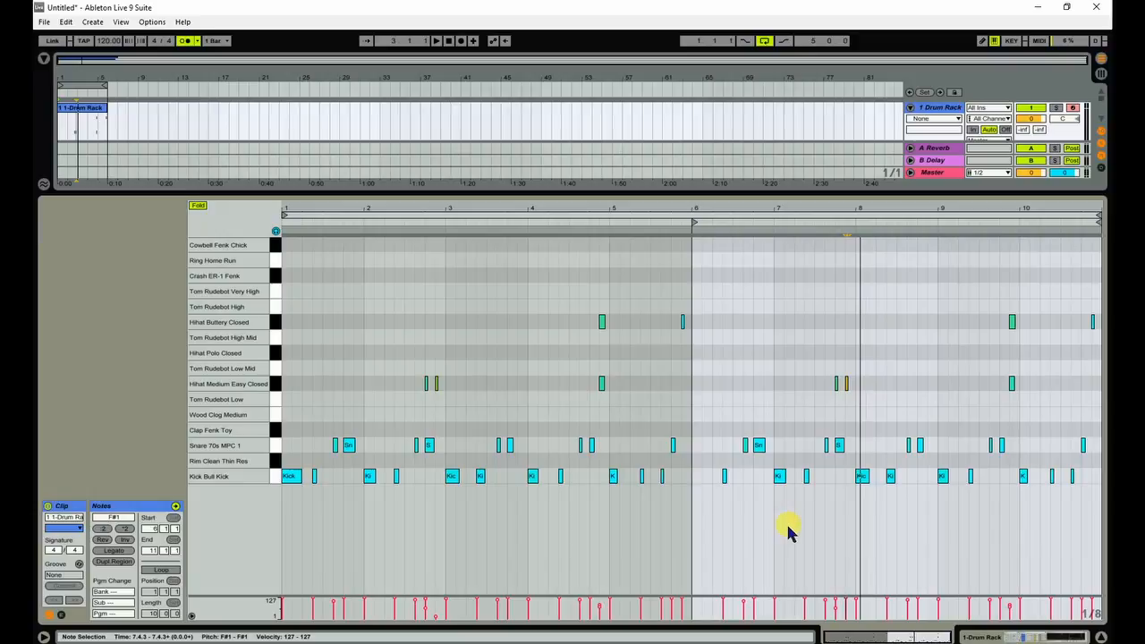
key(ctrl+a)
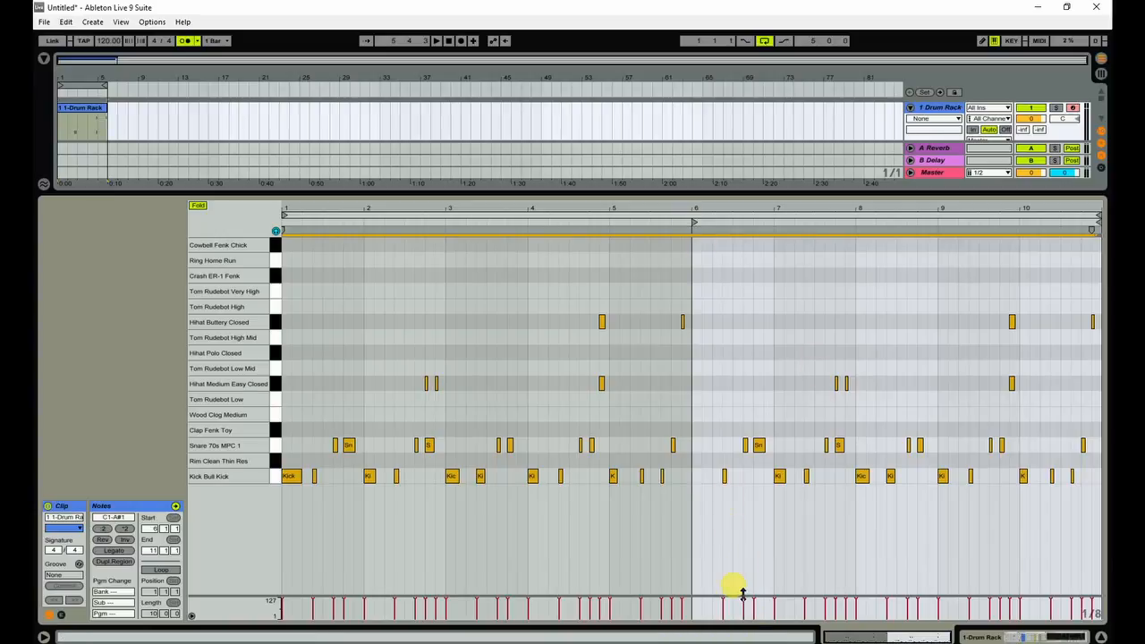
Enlarge the velocity lane below the drum notes and play the clip
drag(743, 593, 749, 535)
drag(742, 561, 741, 577)
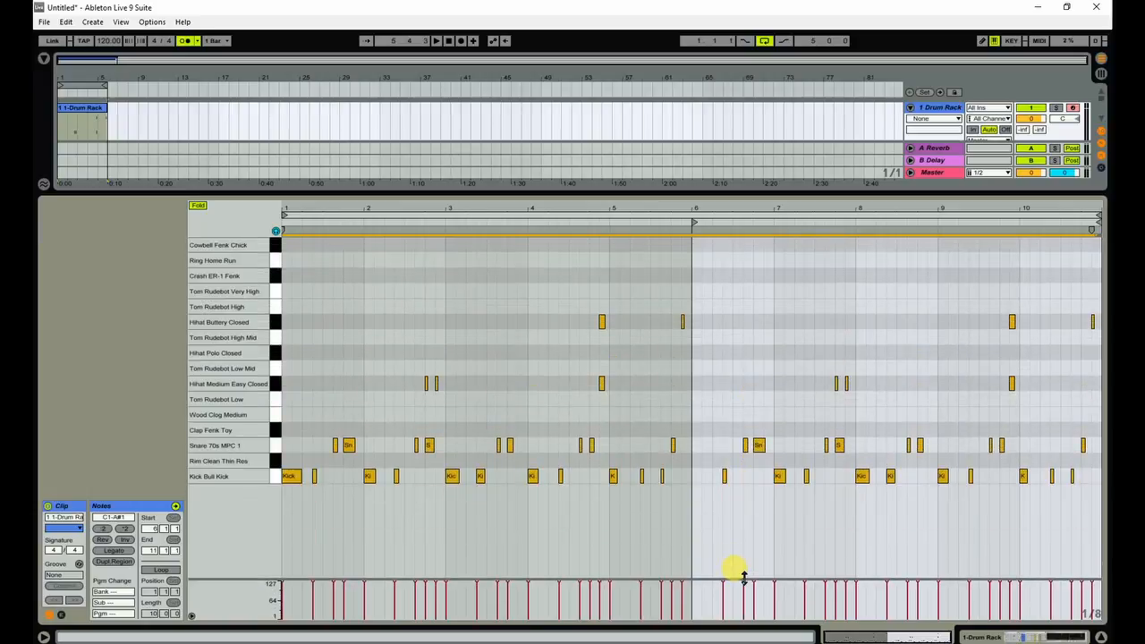
click(693, 221)
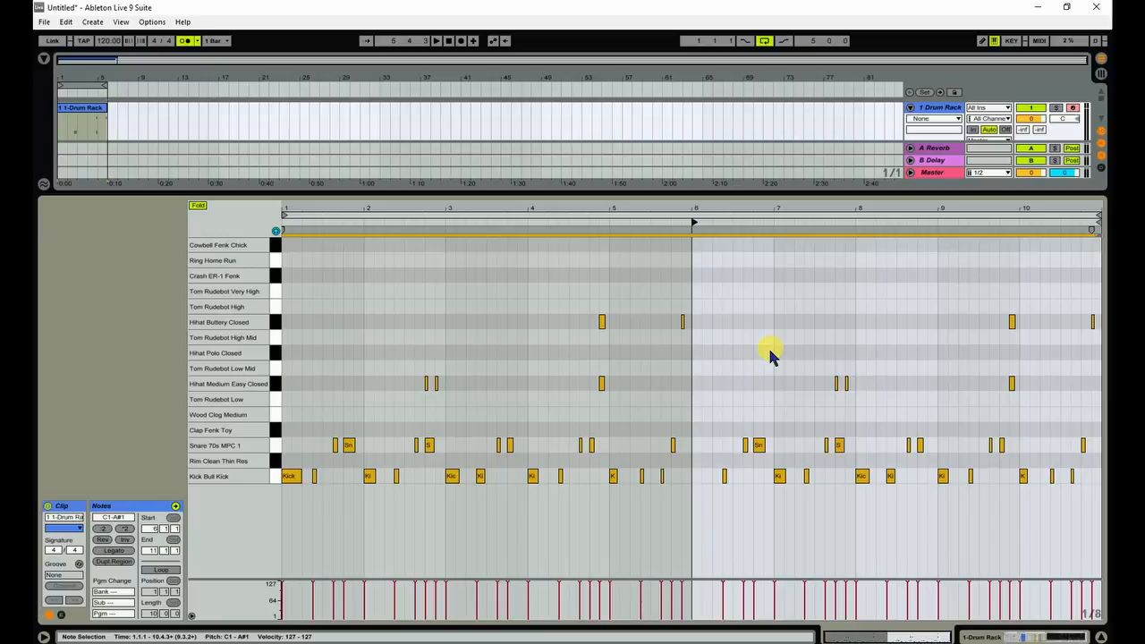
key(space)
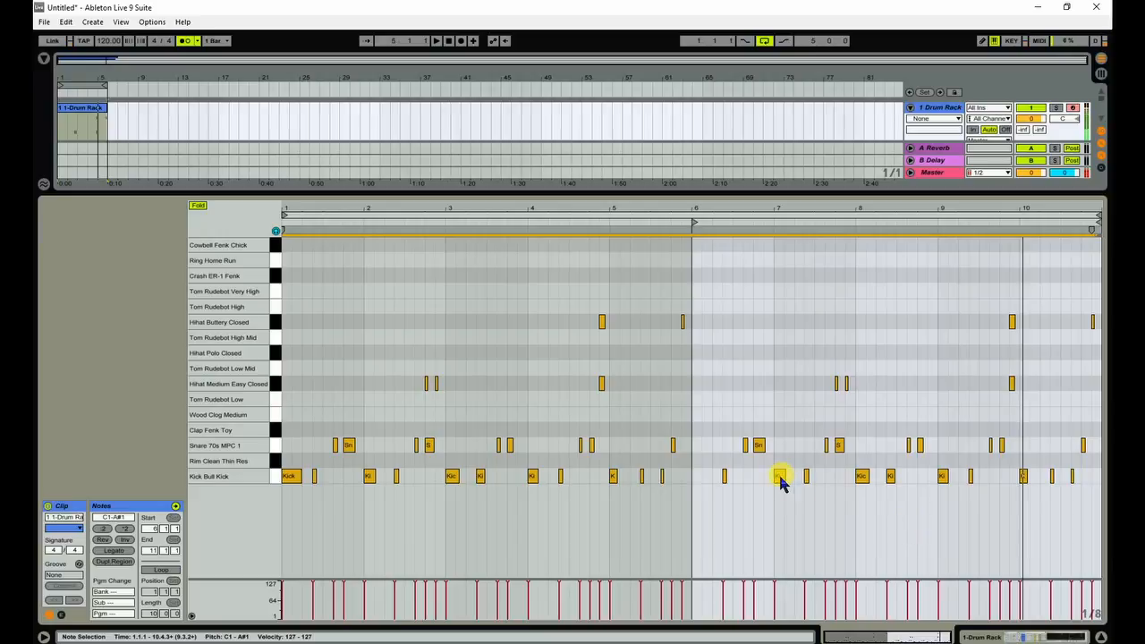
Copy the Kick Bull Kick note at 7.1.1 to the empty start of bar 6 at 6.1.1
mouse_move(781, 477)
mouse_down()
mouse_move(708, 484)
mouse_move(796, 489)
mouse_up()
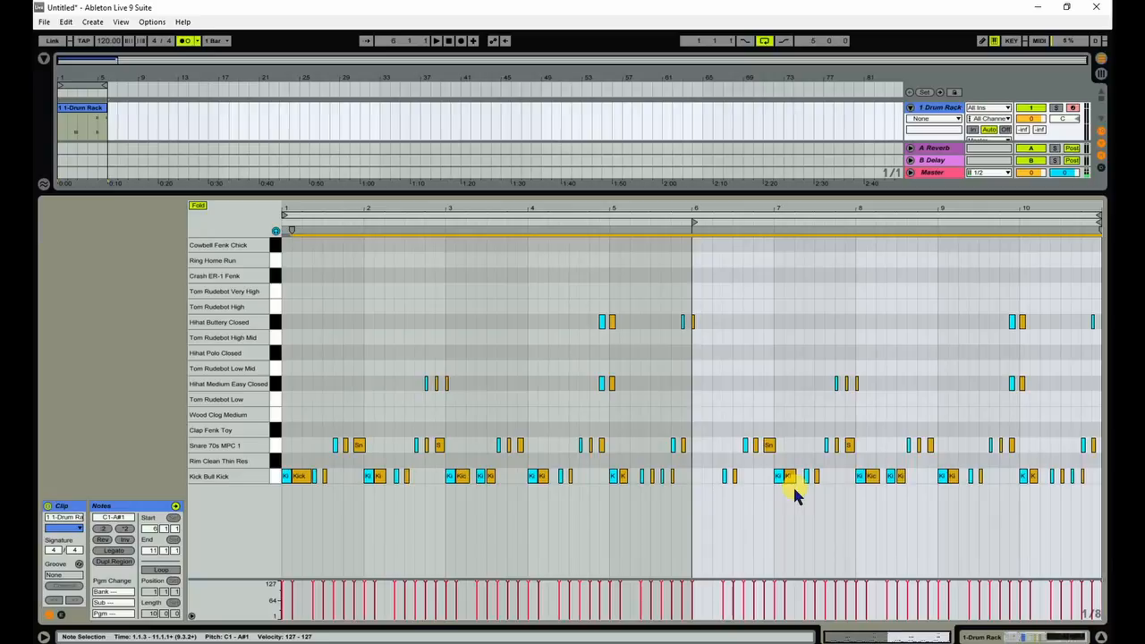
click(780, 477)
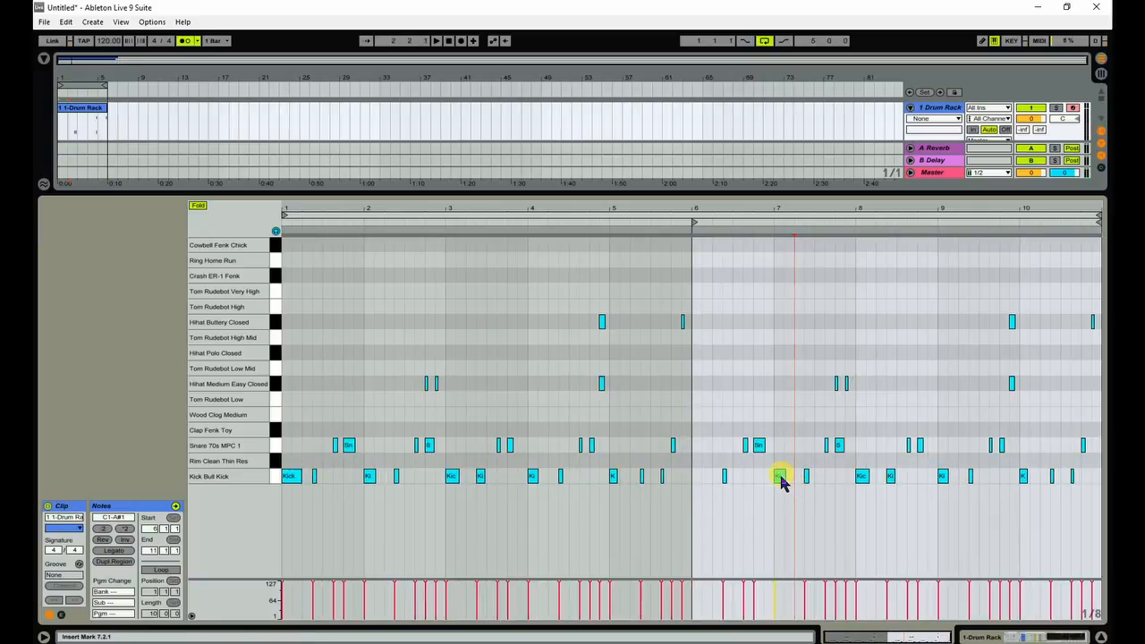
drag(781, 481, 700, 488)
Play the edited drum clip, hide the note editor and play the full arrangement
key(space)
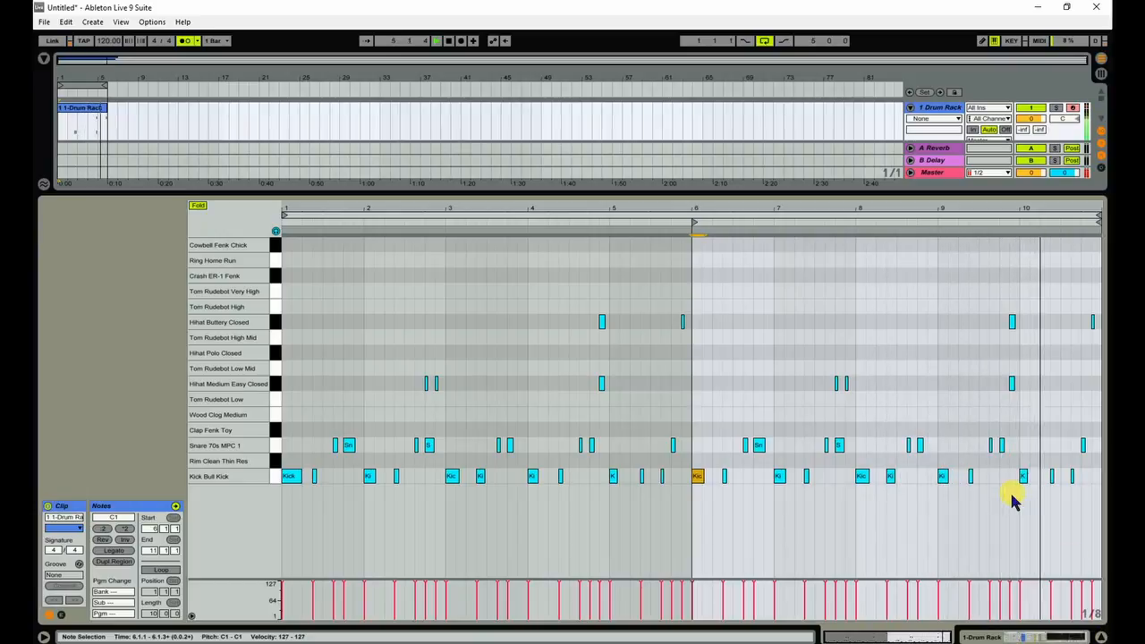
key(space)
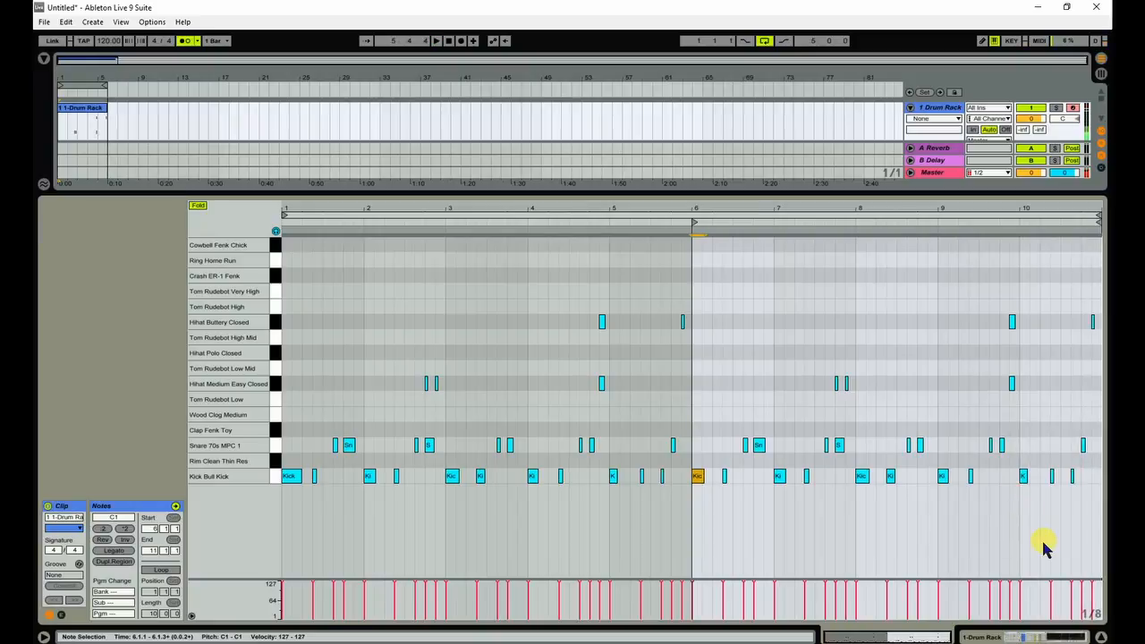
click(1103, 635)
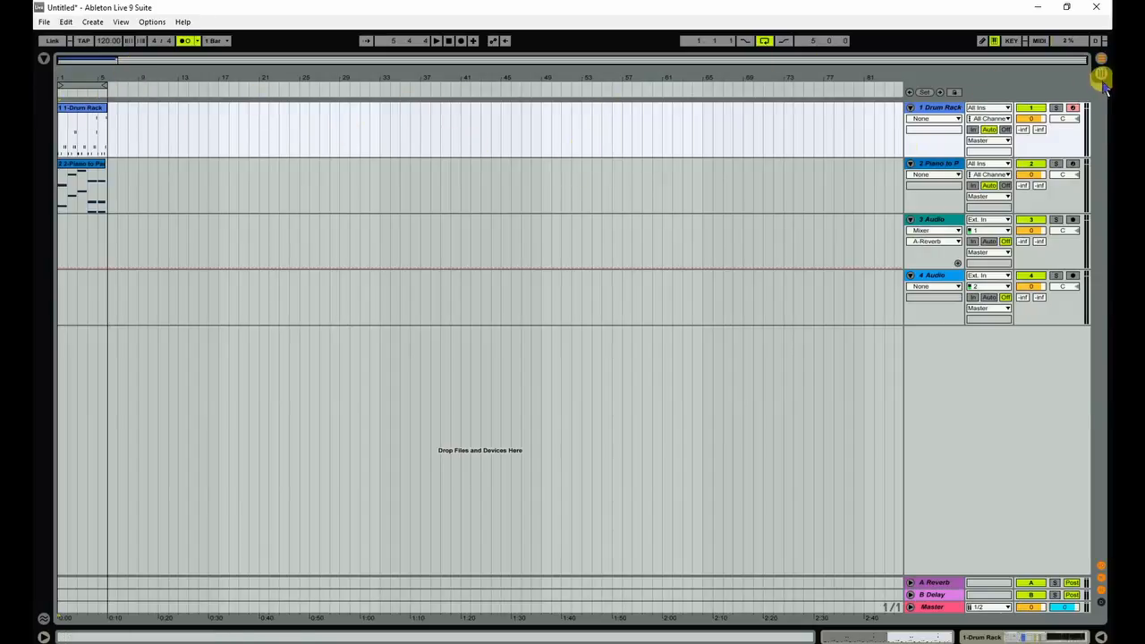
key(space)
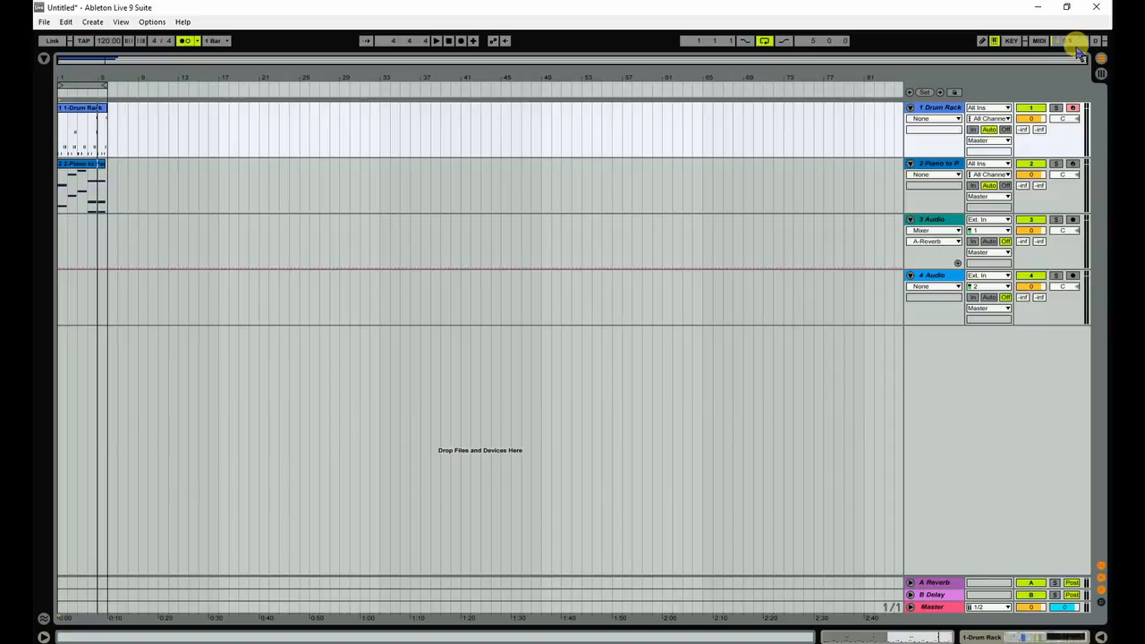
Show the browser, clear the snare search in the Plug-ins category and expand the NI folder
click(45, 60)
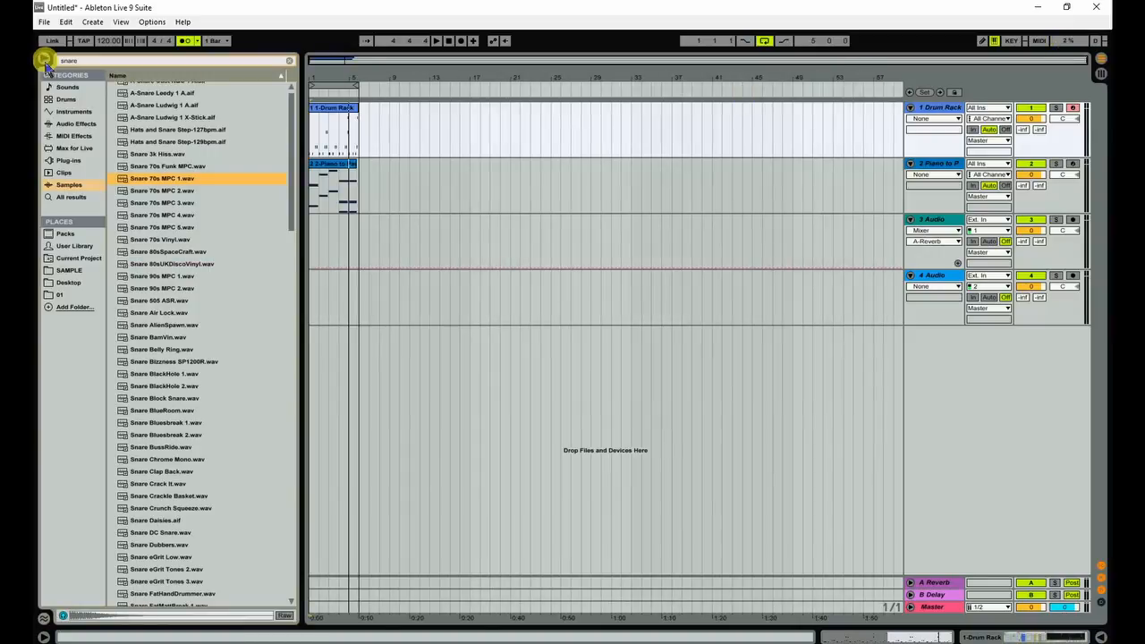
click(67, 162)
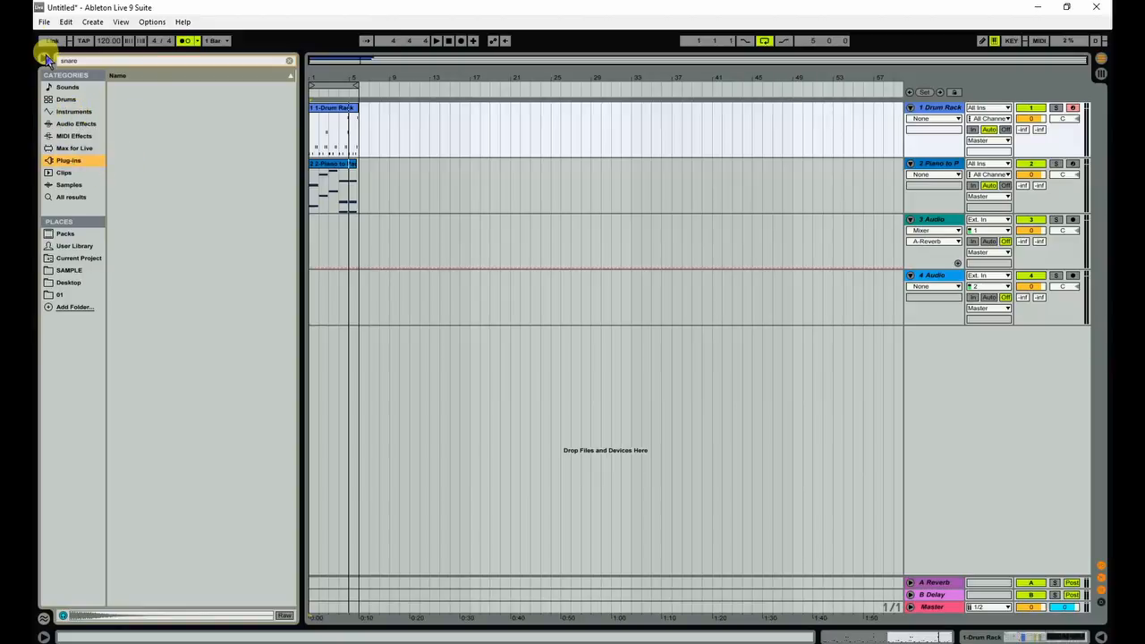
click(289, 60)
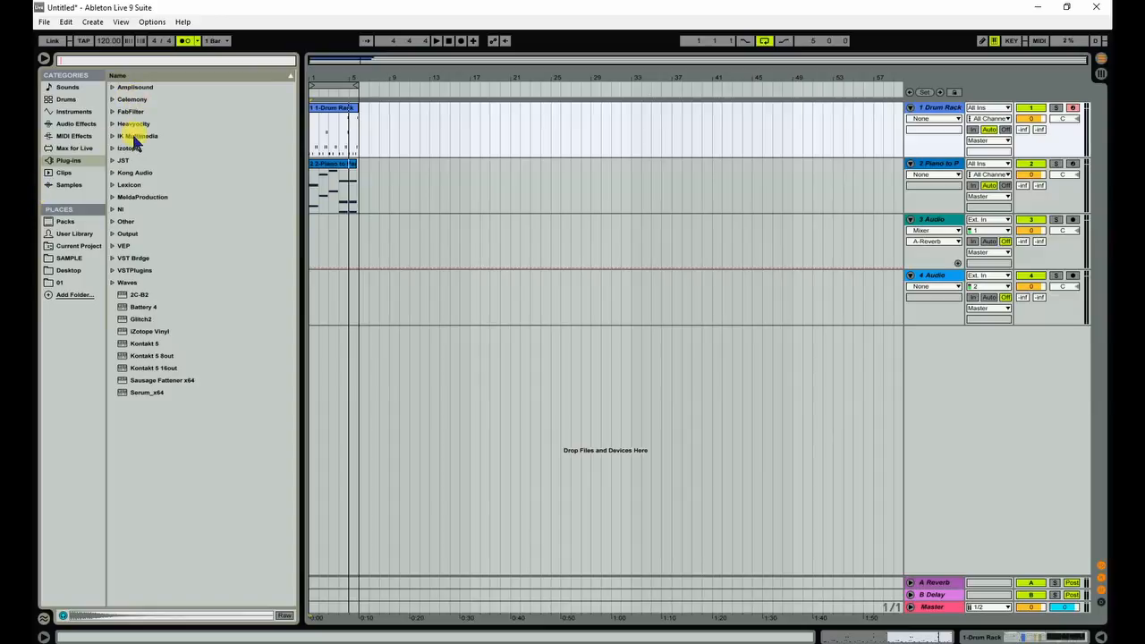
click(112, 211)
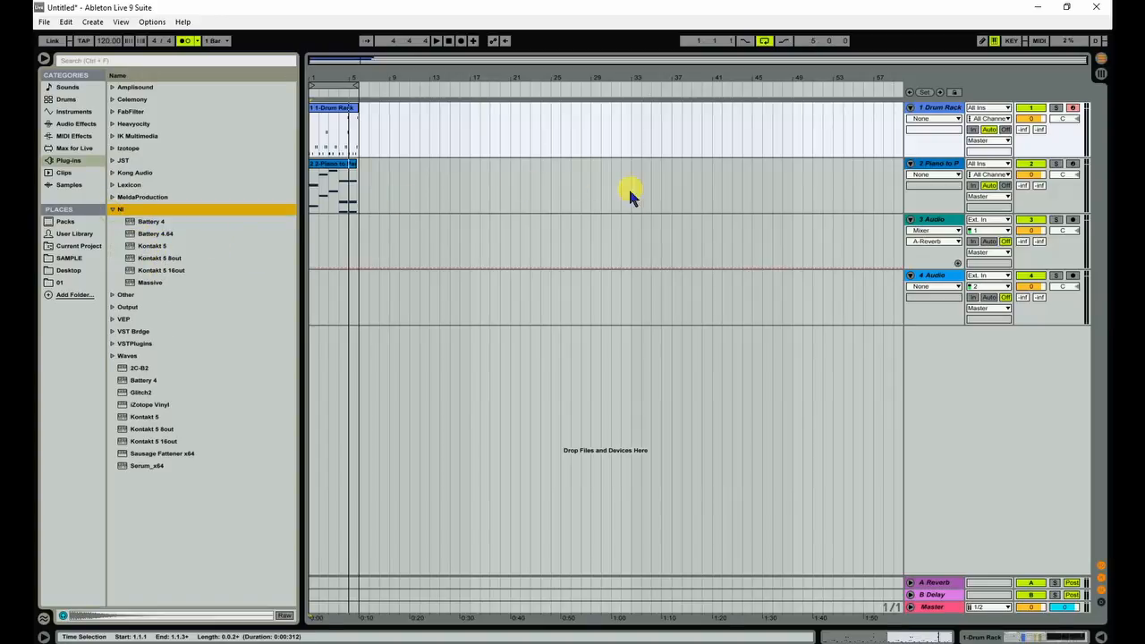
Insert a new MIDI track below the 4 Audio track
click(933, 166)
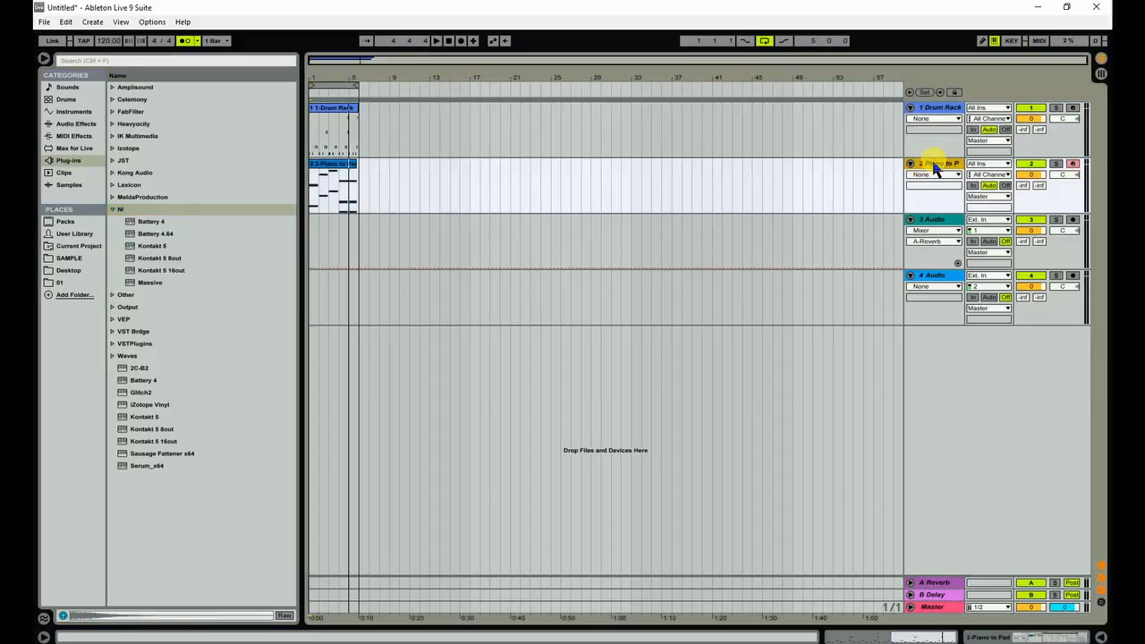
right_click(936, 376)
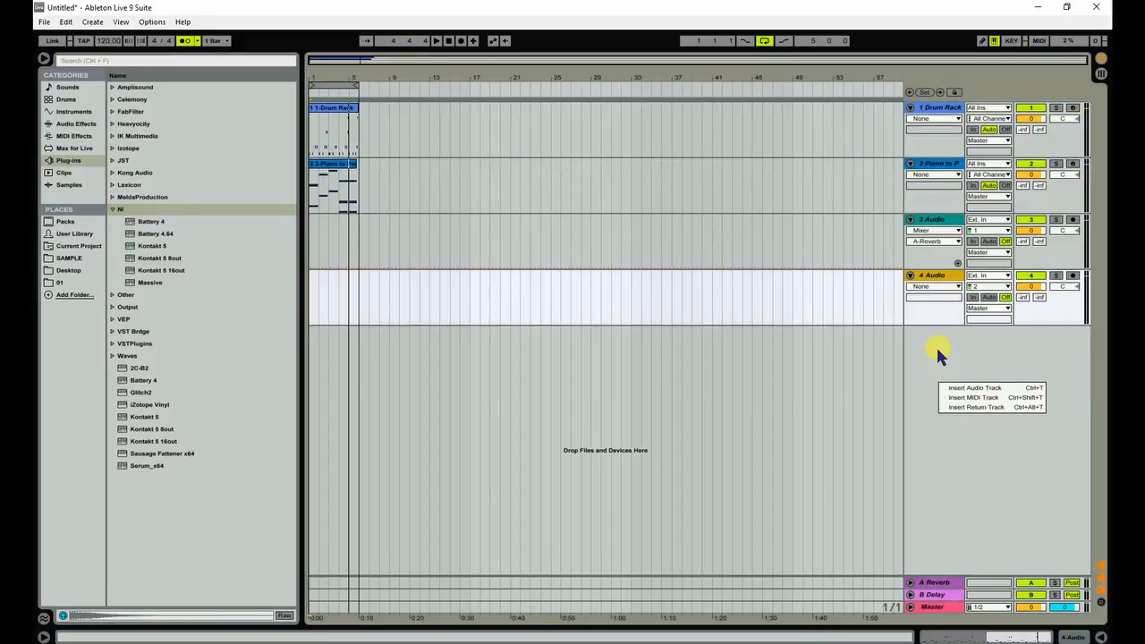
click(937, 349)
right_click(938, 349)
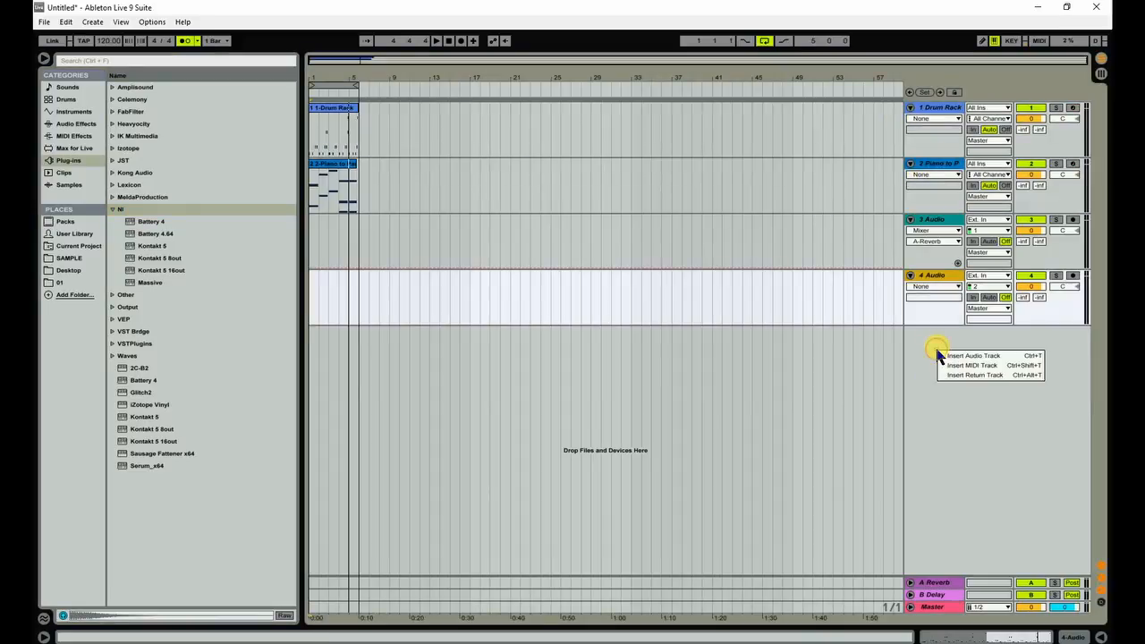
click(979, 366)
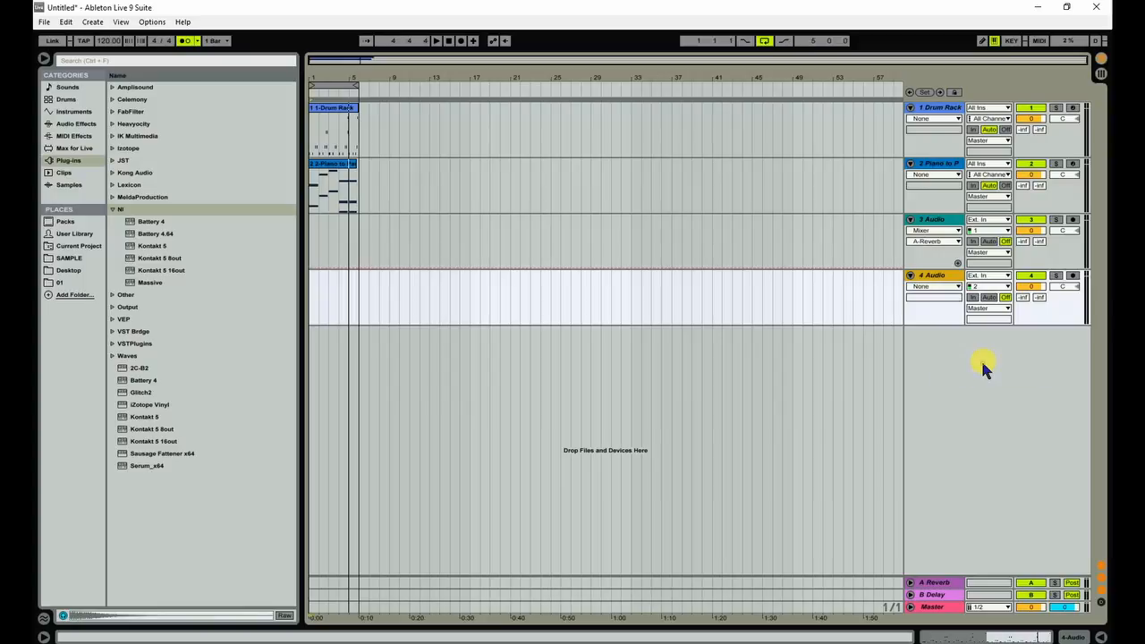
Load Kontakt 5 from the NI folder onto the new MIDI track and close its plug-in window
click(937, 334)
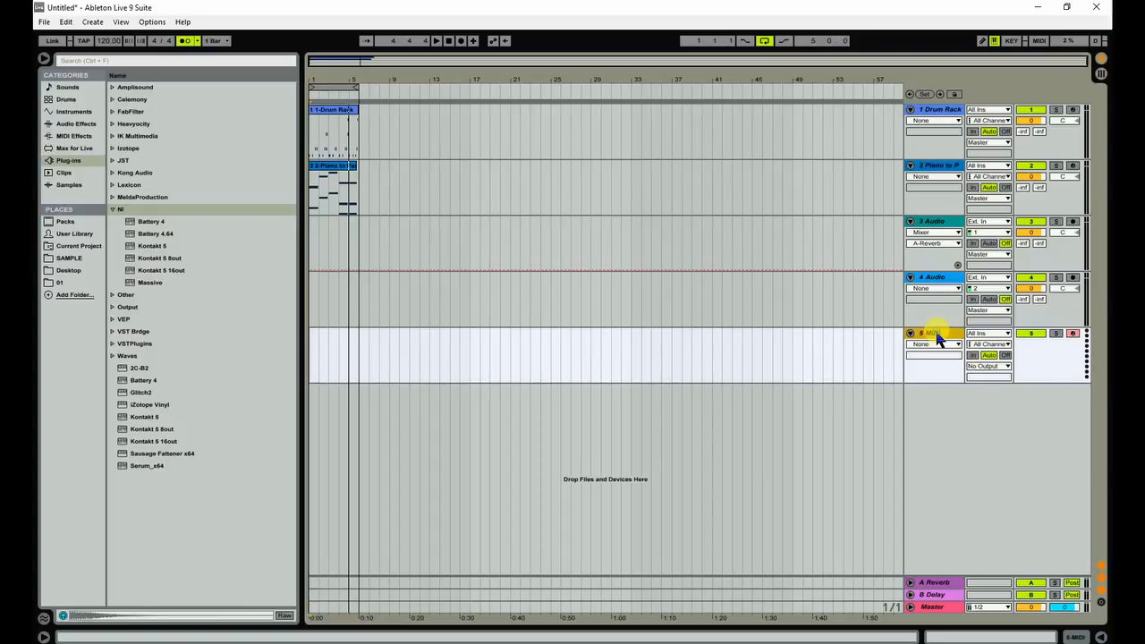
drag(150, 255, 177, 205)
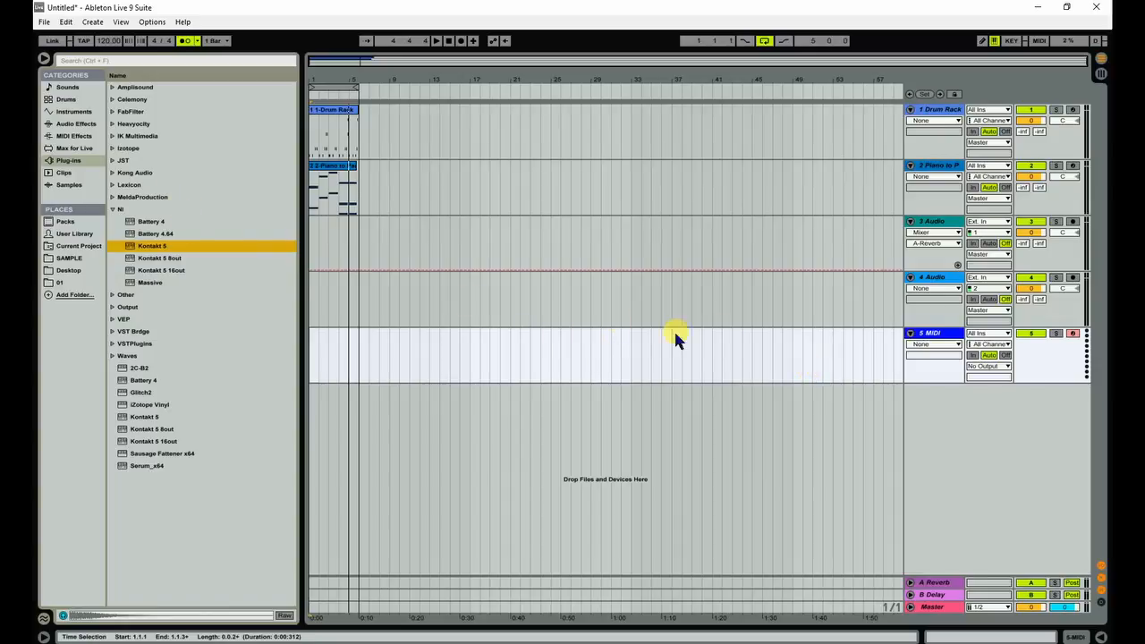
double_click(937, 334)
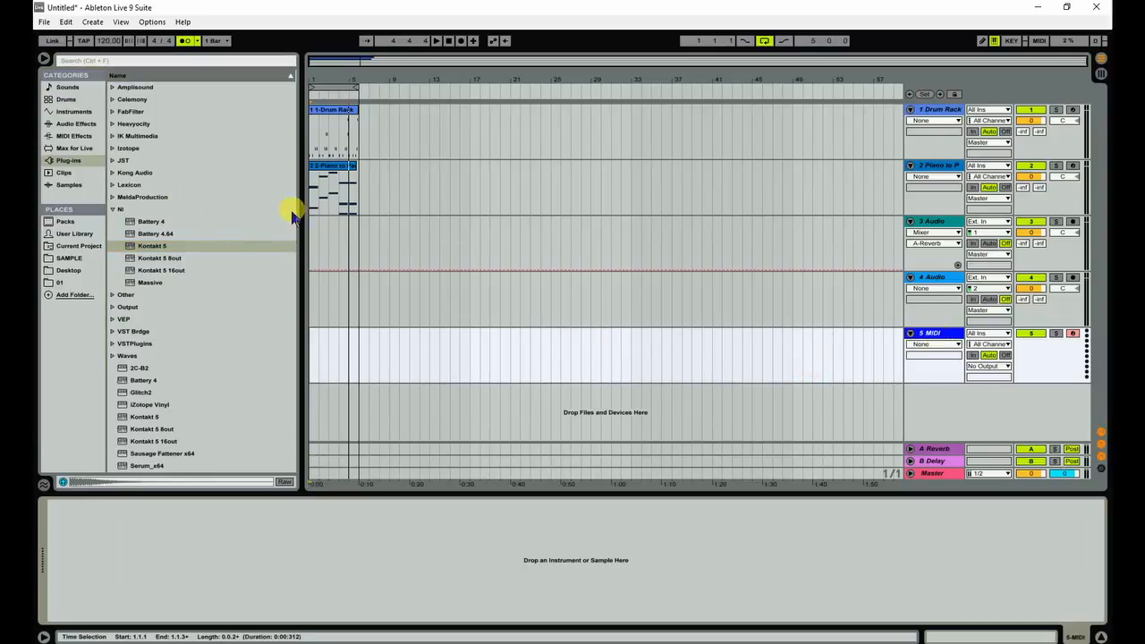
click(150, 247)
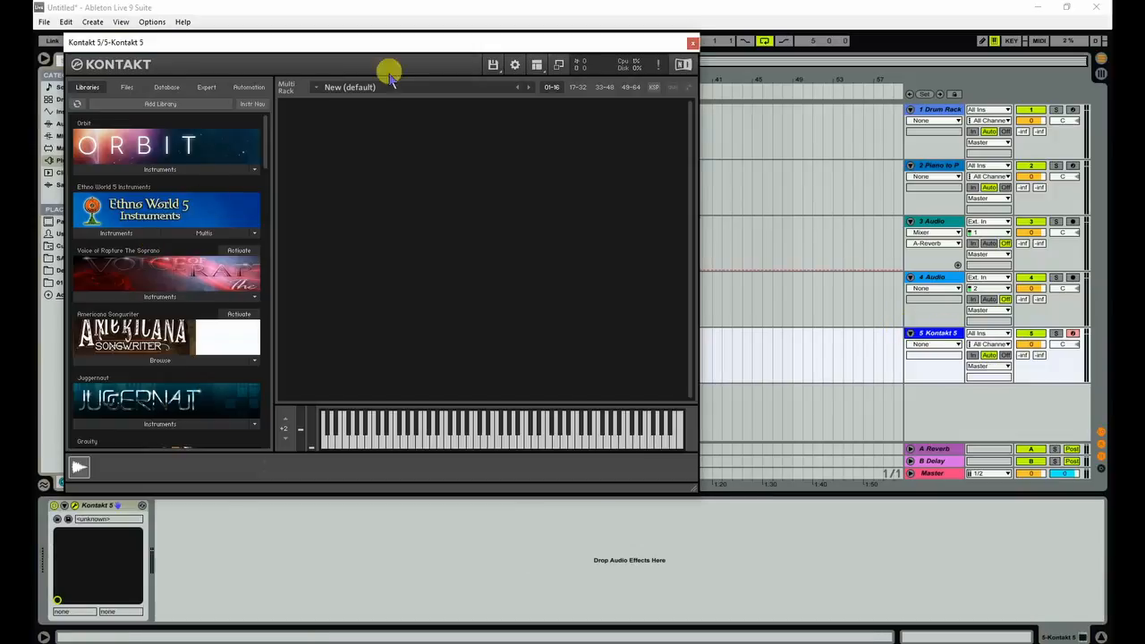
click(694, 42)
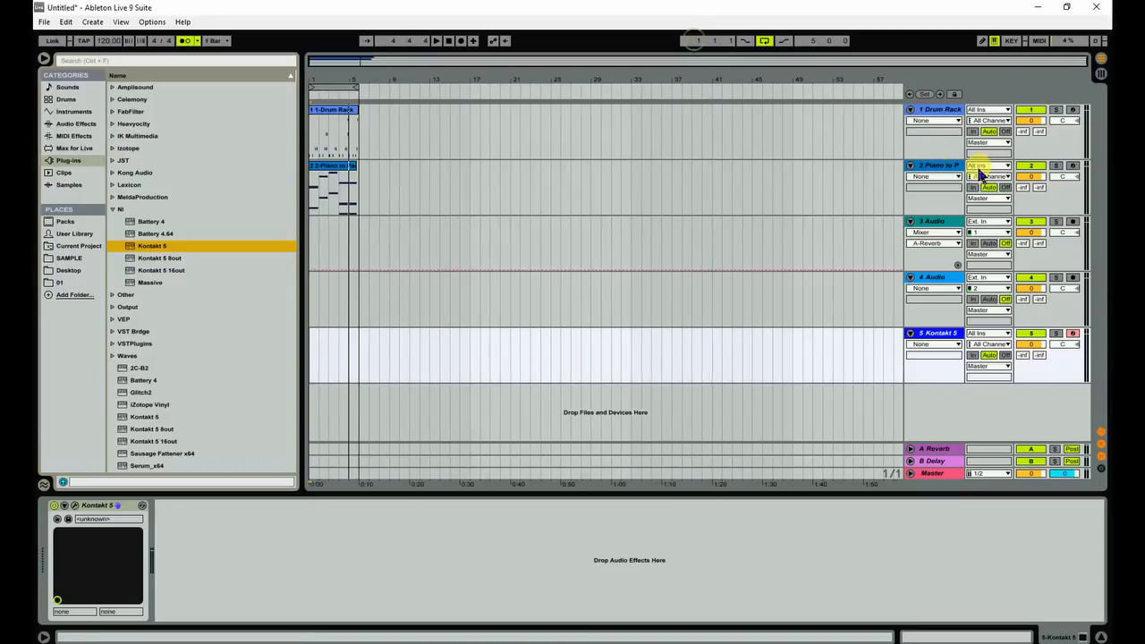
Rename the Drum Rack track as Bombor
click(942, 111)
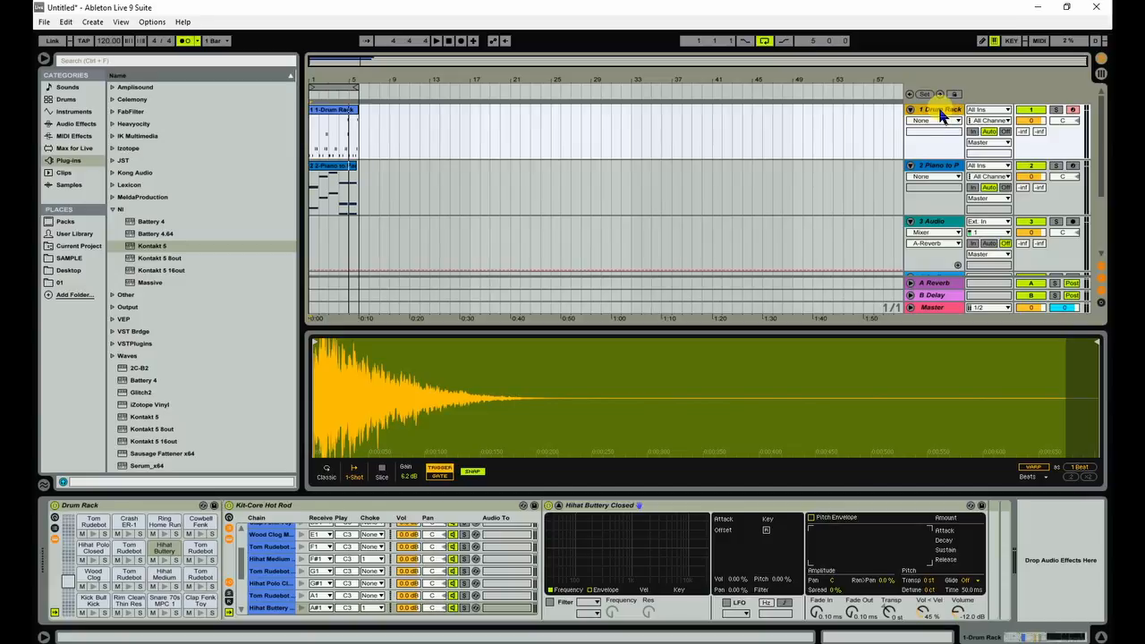
right_click(942, 115)
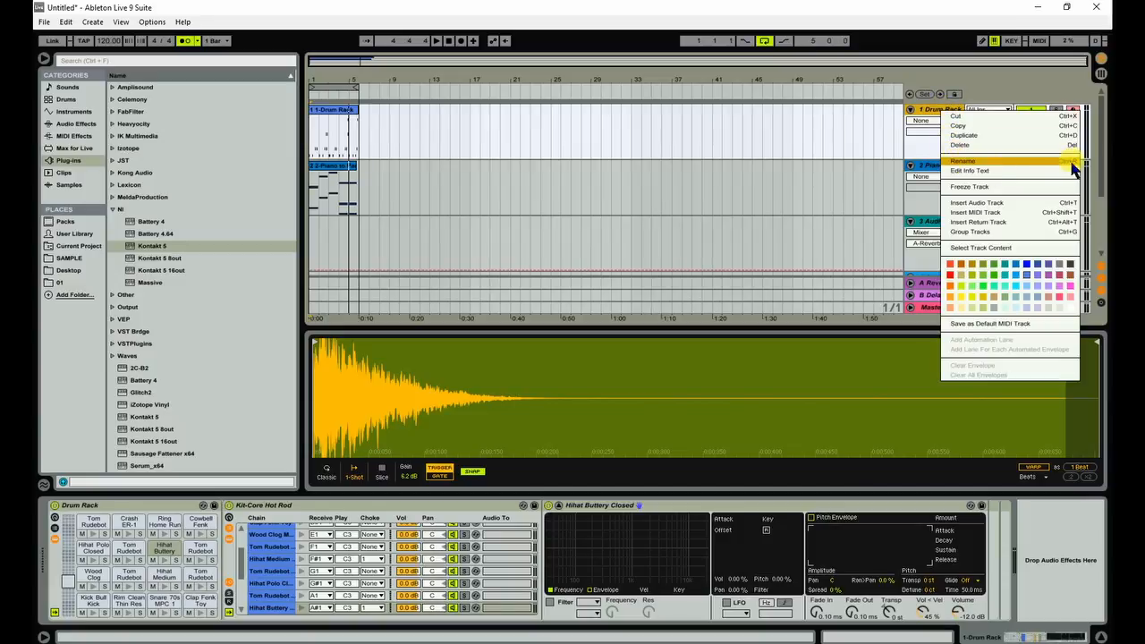
click(953, 162)
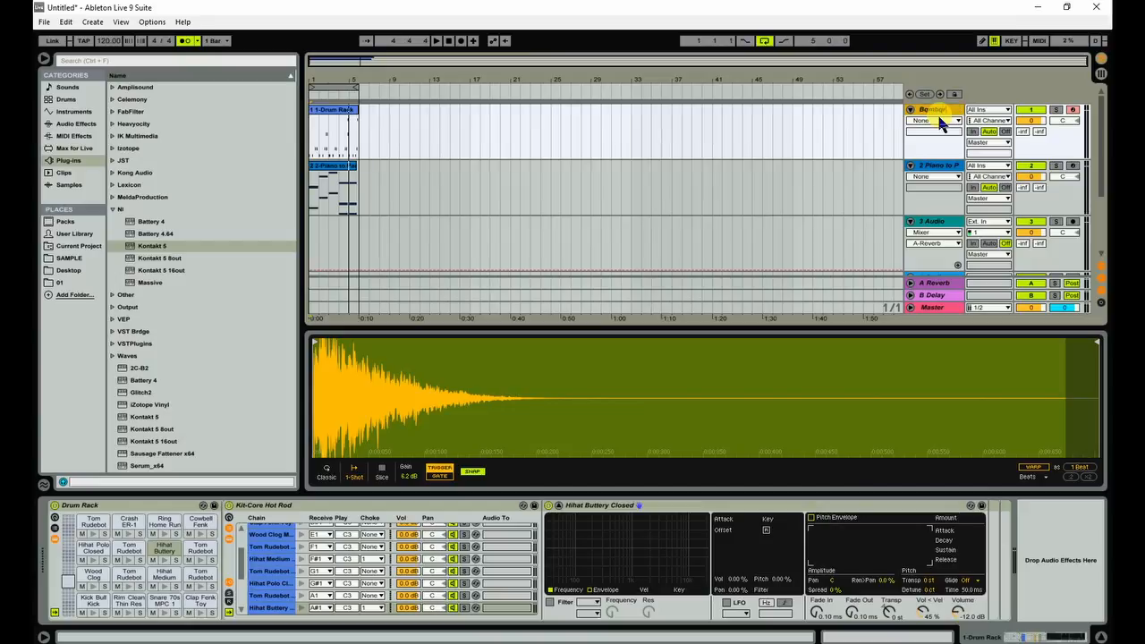
key(Return)
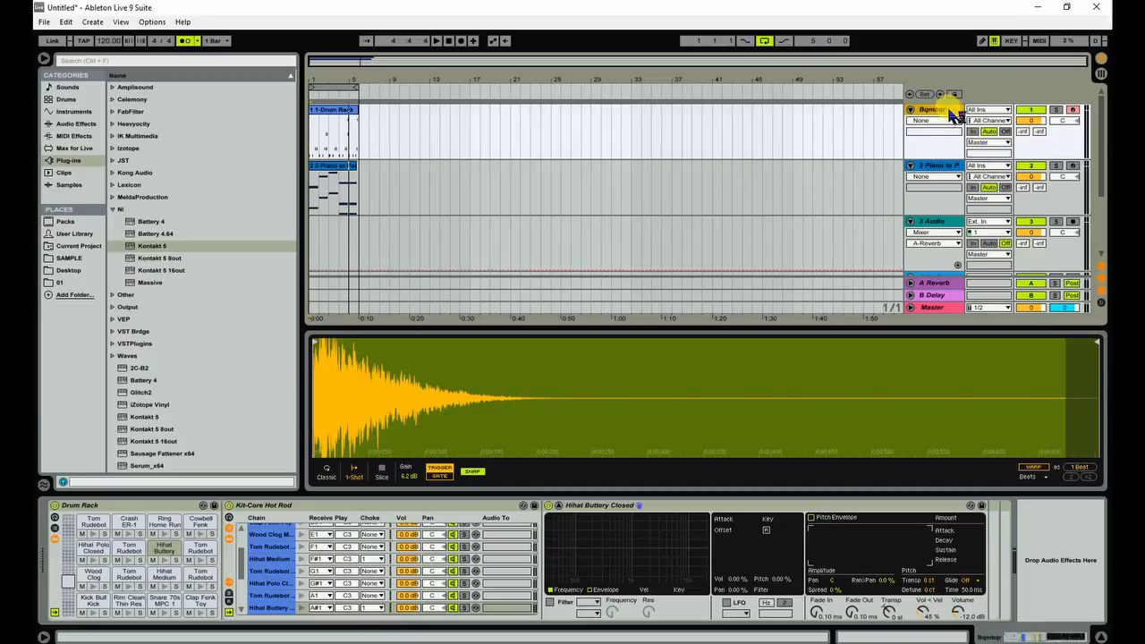
Delete the renamed drum track and undo the deletion
key(Delete)
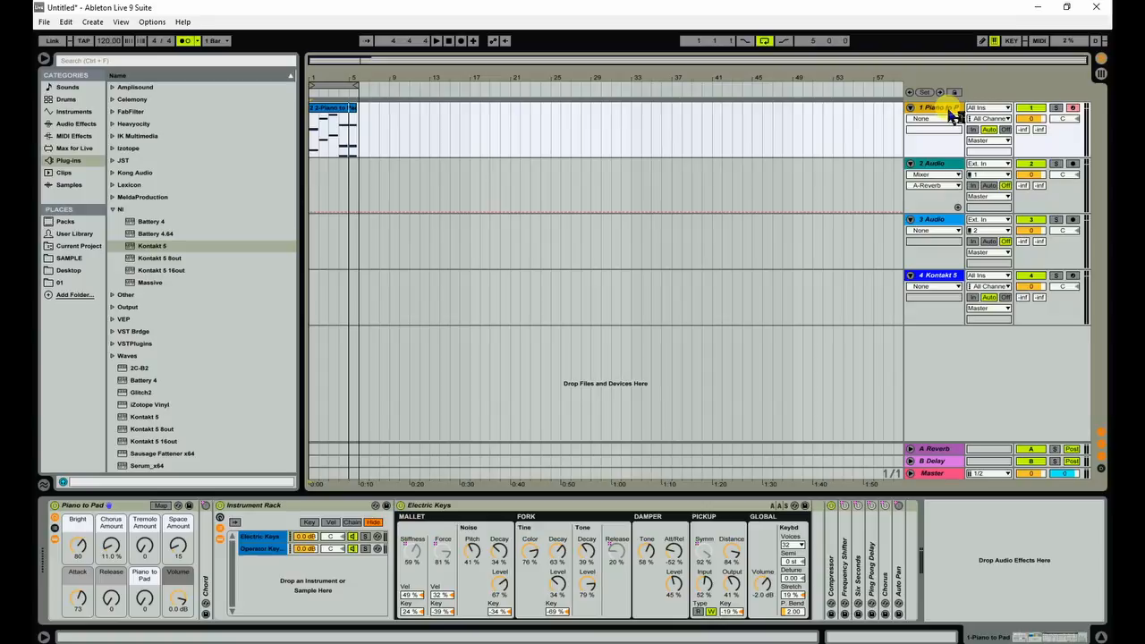
key(ctrl+z)
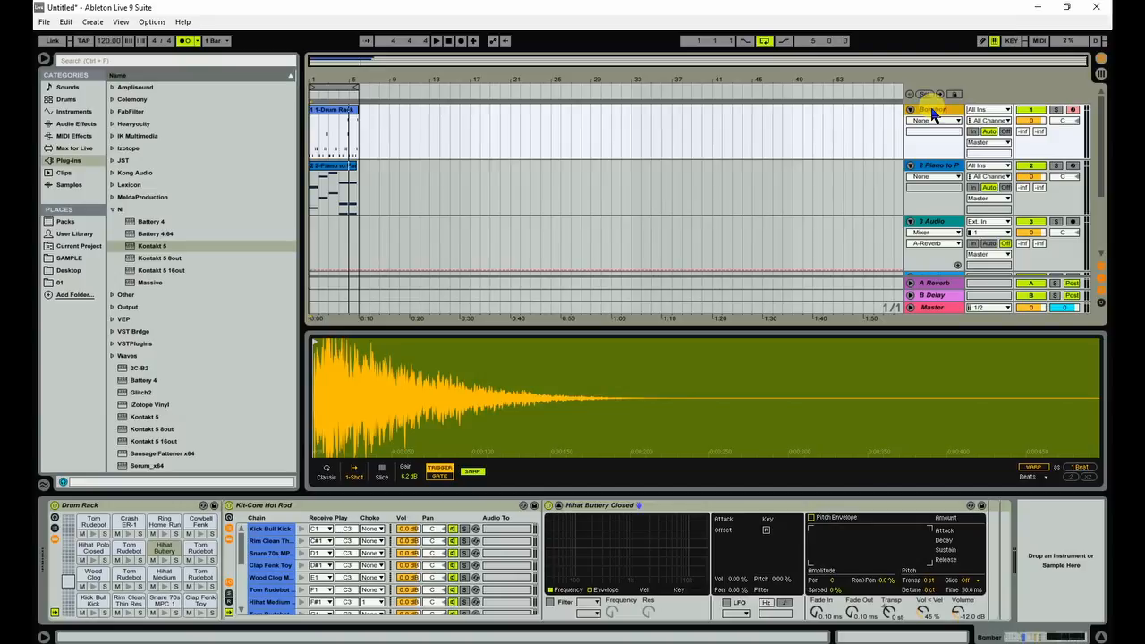
Select the Kontakt 5 track, reopen its plug-in window and move the window toward the middle of the arrangement
click(939, 170)
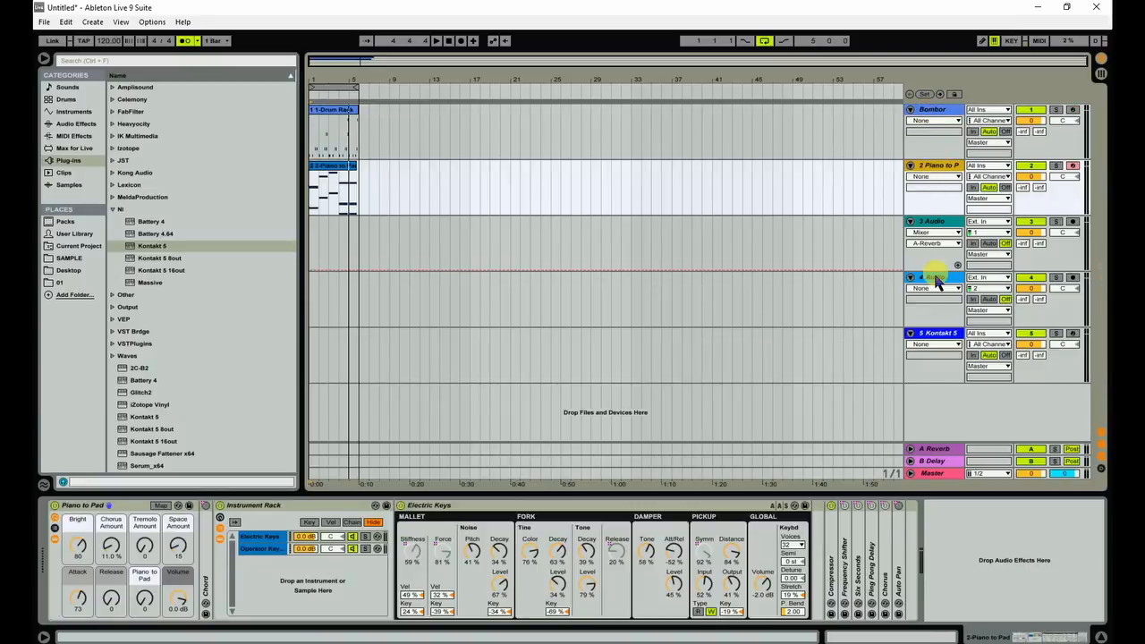
click(935, 336)
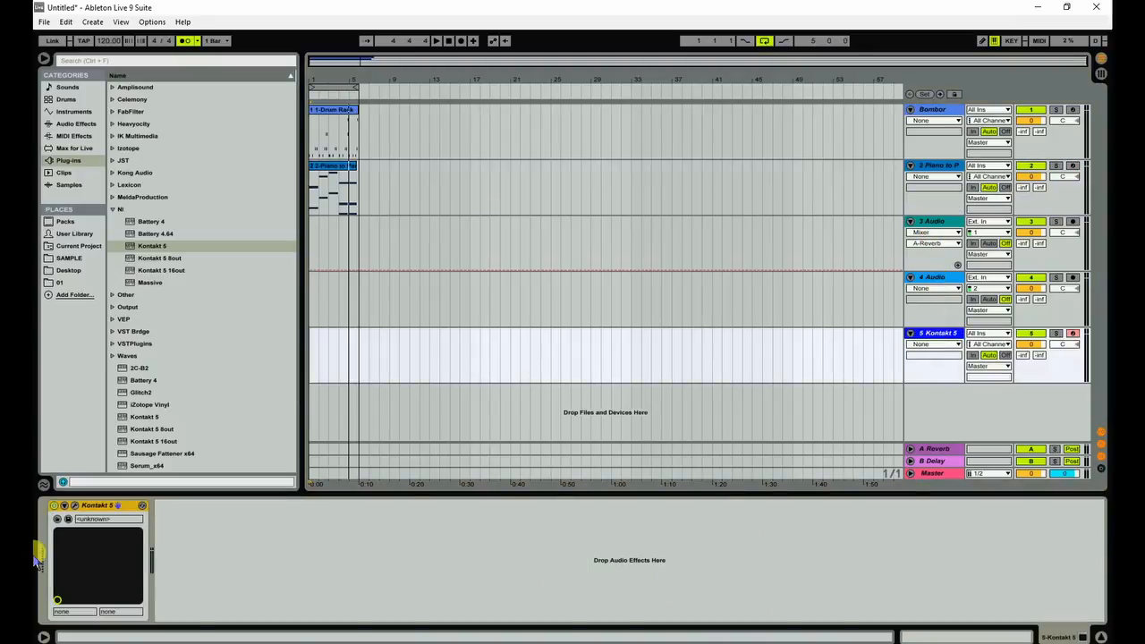
click(75, 510)
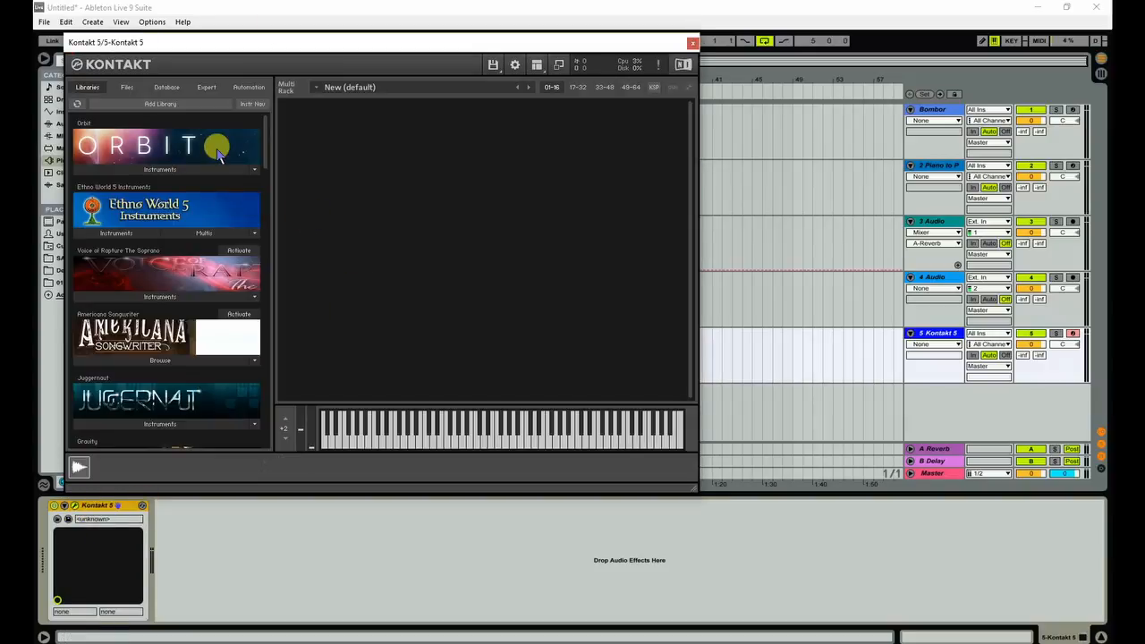
drag(283, 47, 480, 57)
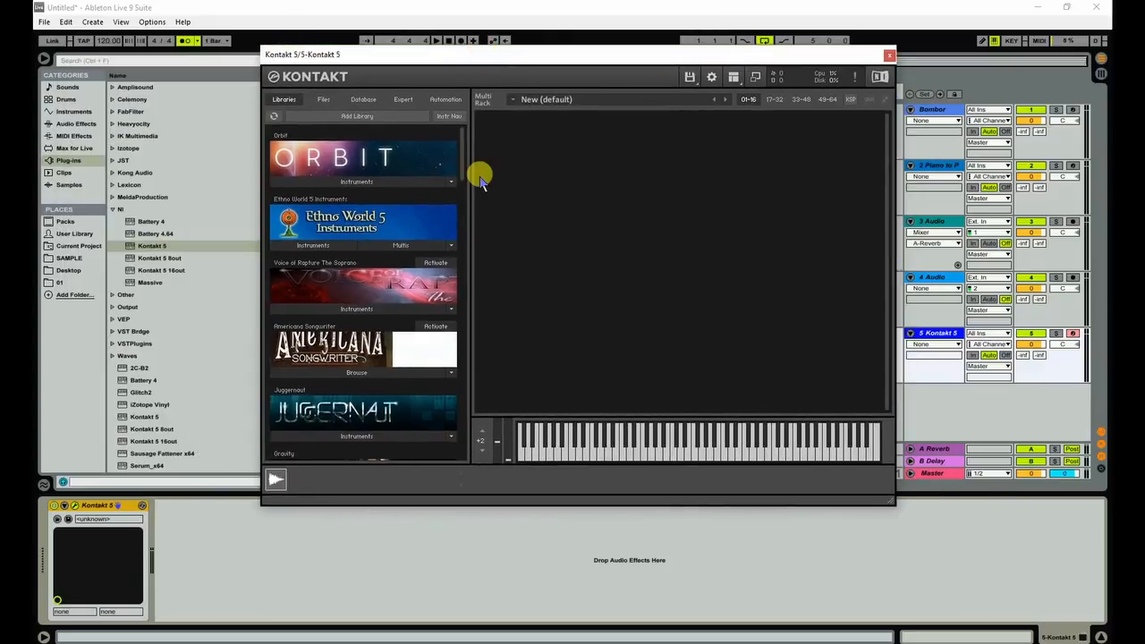
Browse the Kontakt libraries and expand the instruments of the Damage library
scroll(458, 197, down, 3)
scroll(456, 219, down, 10)
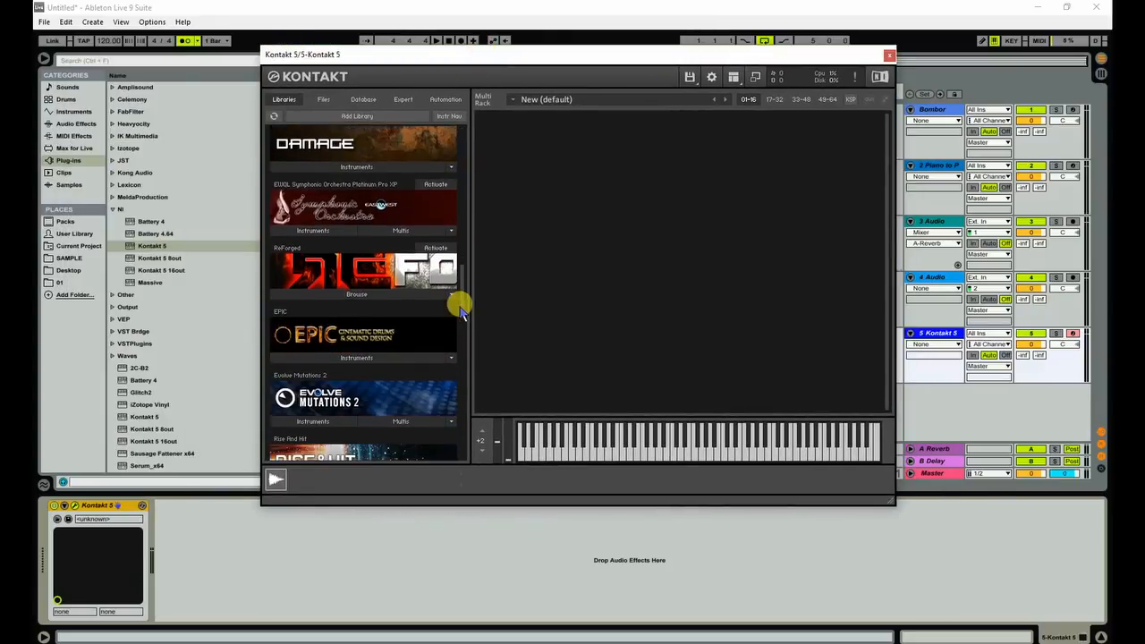
scroll(461, 307, down, 10)
scroll(454, 371, down, 7)
drag(454, 411, 466, 292)
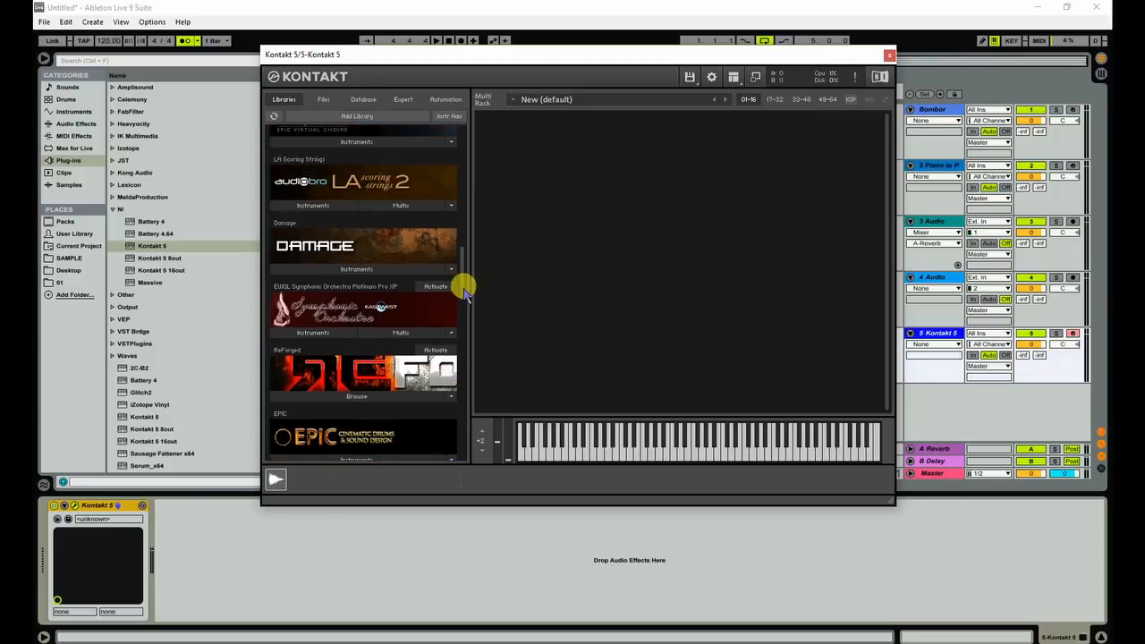
click(347, 269)
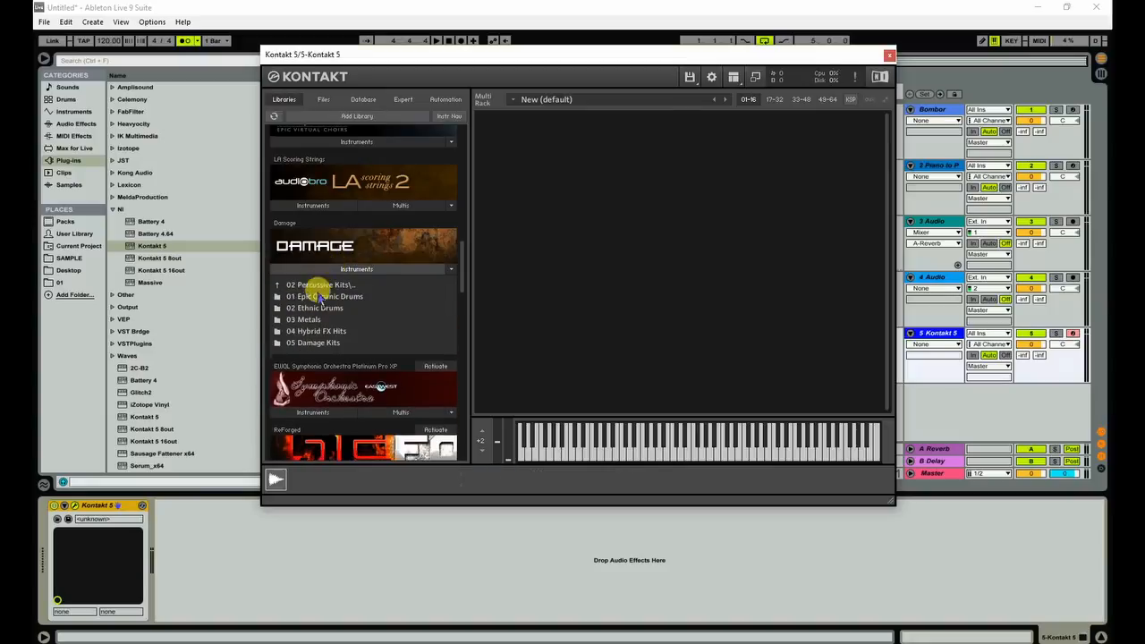
Load LPS Epic Tech Full.nki from the Damage library's Loop Menus, try the instrument, and close the Kontakt window
click(319, 284)
click(320, 285)
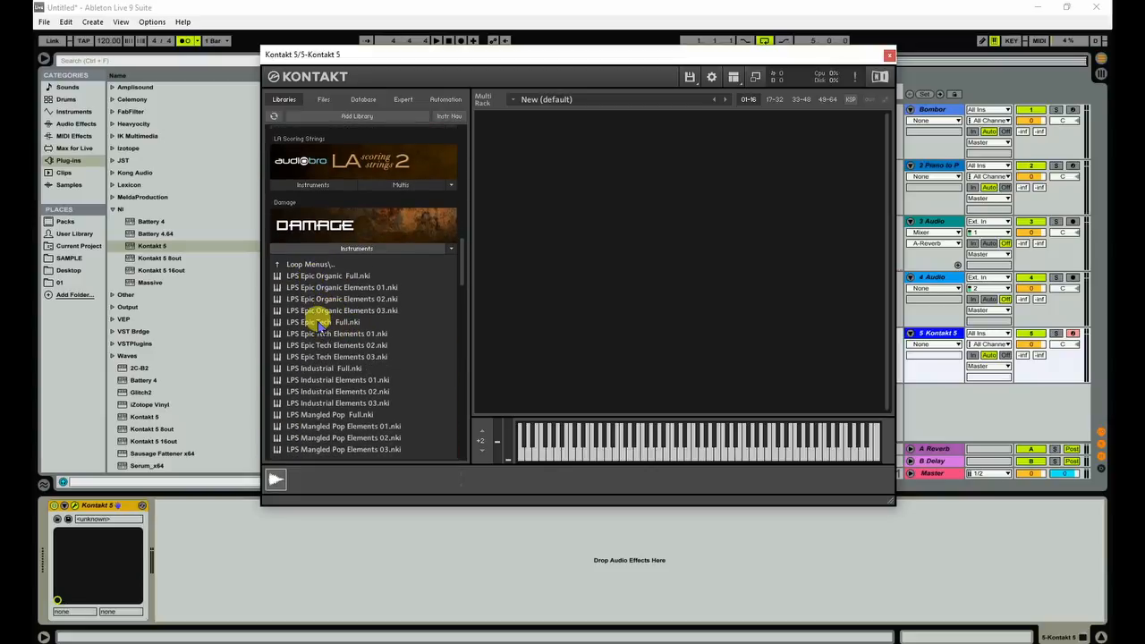
double_click(319, 324)
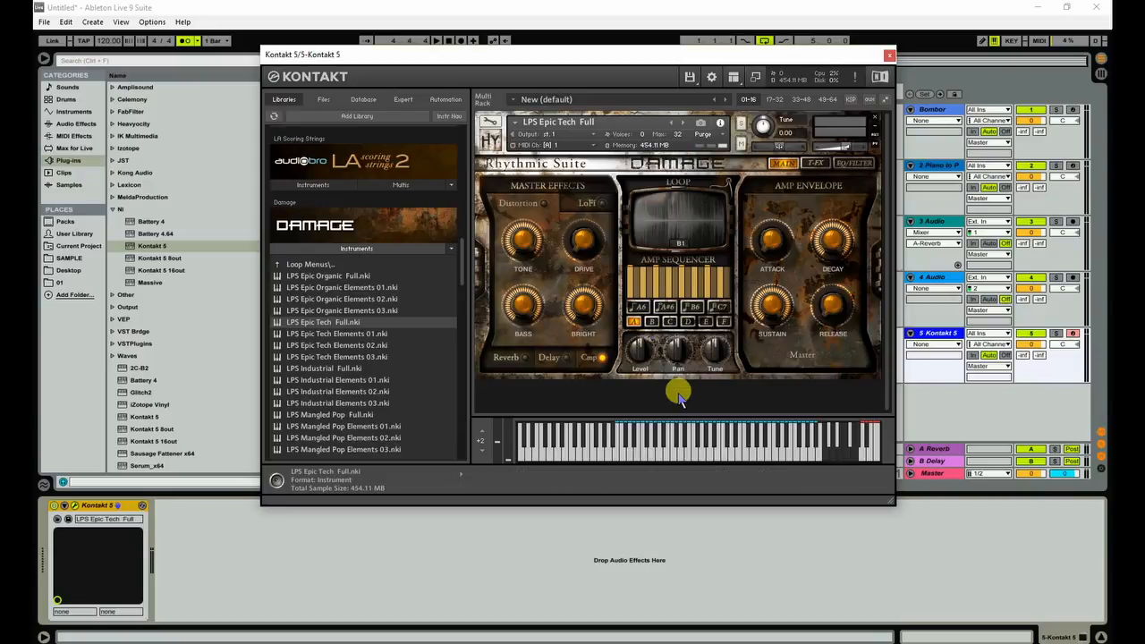
click(890, 56)
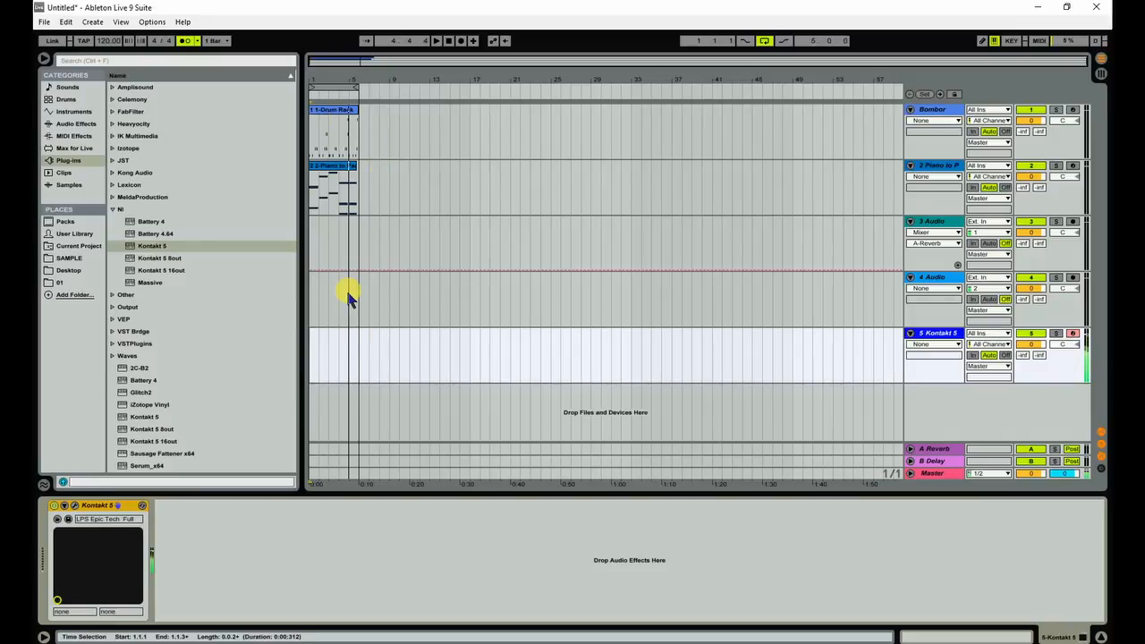
click(74, 507)
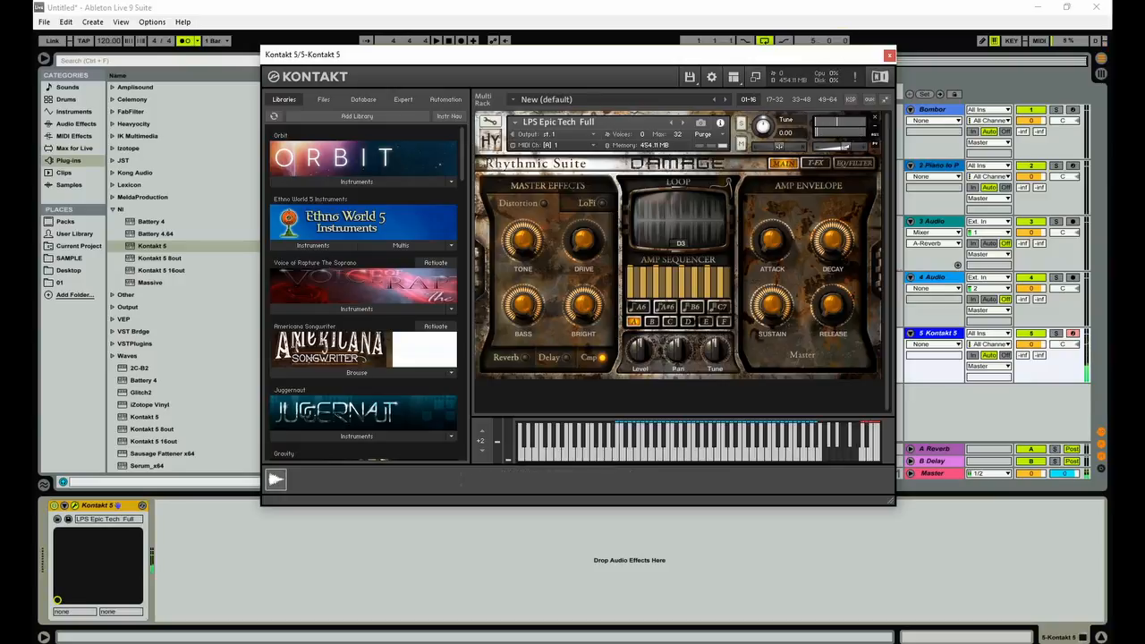
click(891, 55)
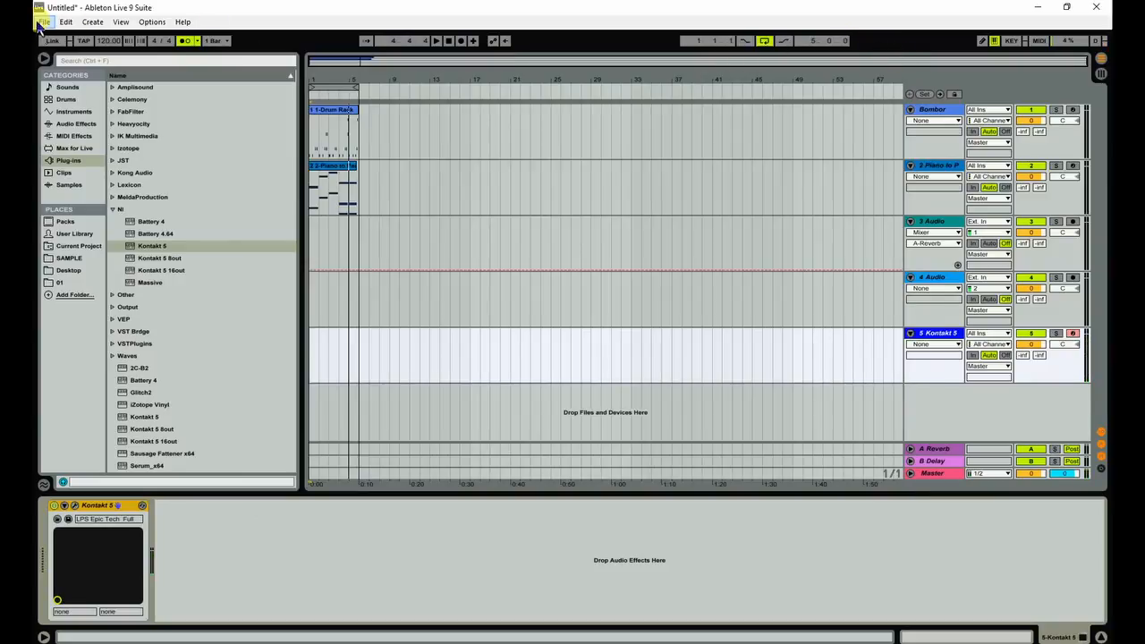
Hide the browser, play the arrangement briefly, and turn off arrangement looping
click(43, 59)
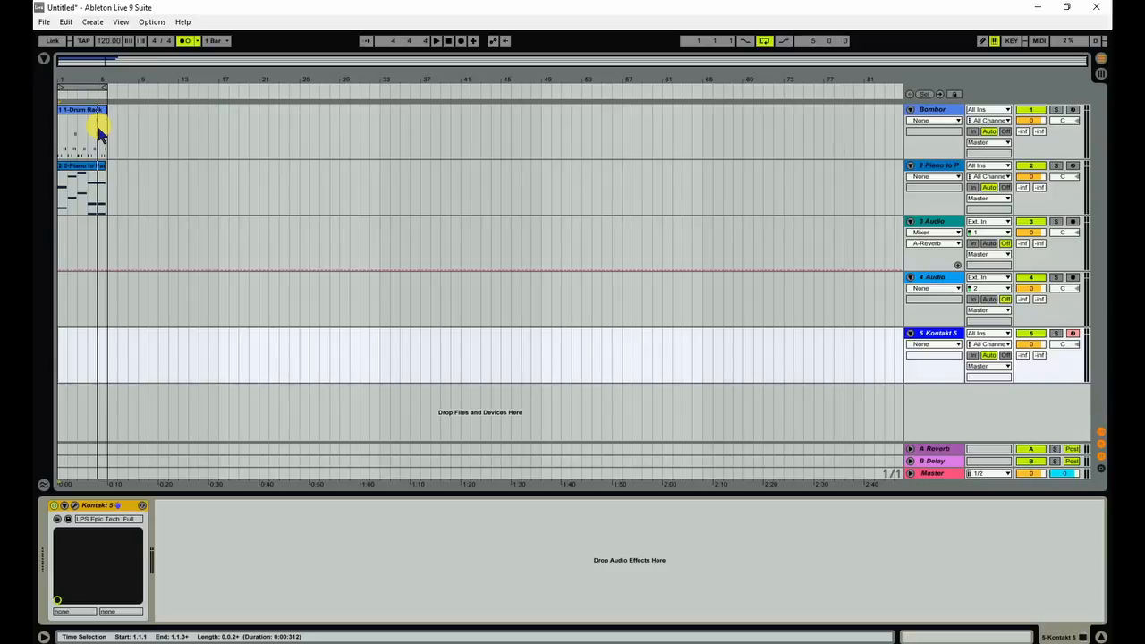
key(space)
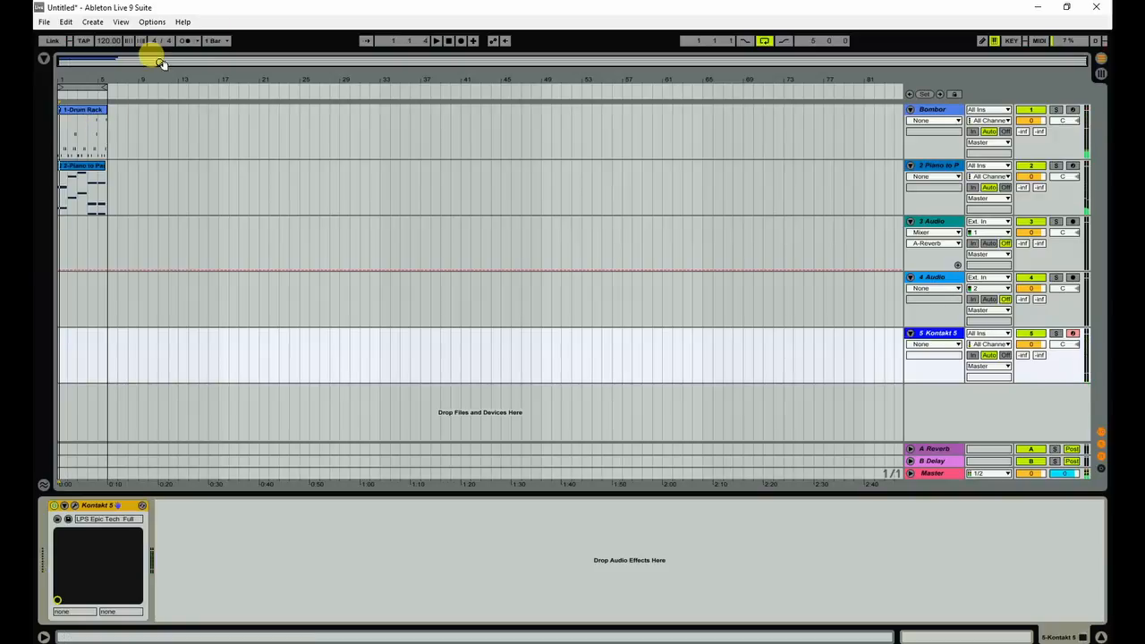
click(763, 42)
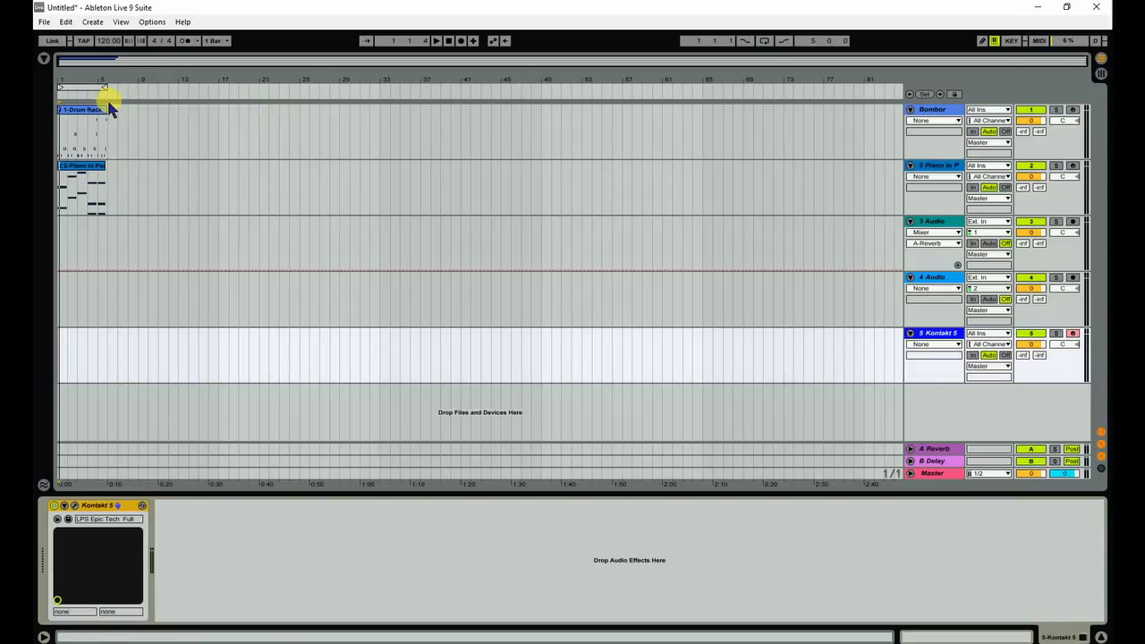
Record a MIDI clip on the 5 Kontakt 5 track from bar 6 to about the end of bar 9
click(107, 168)
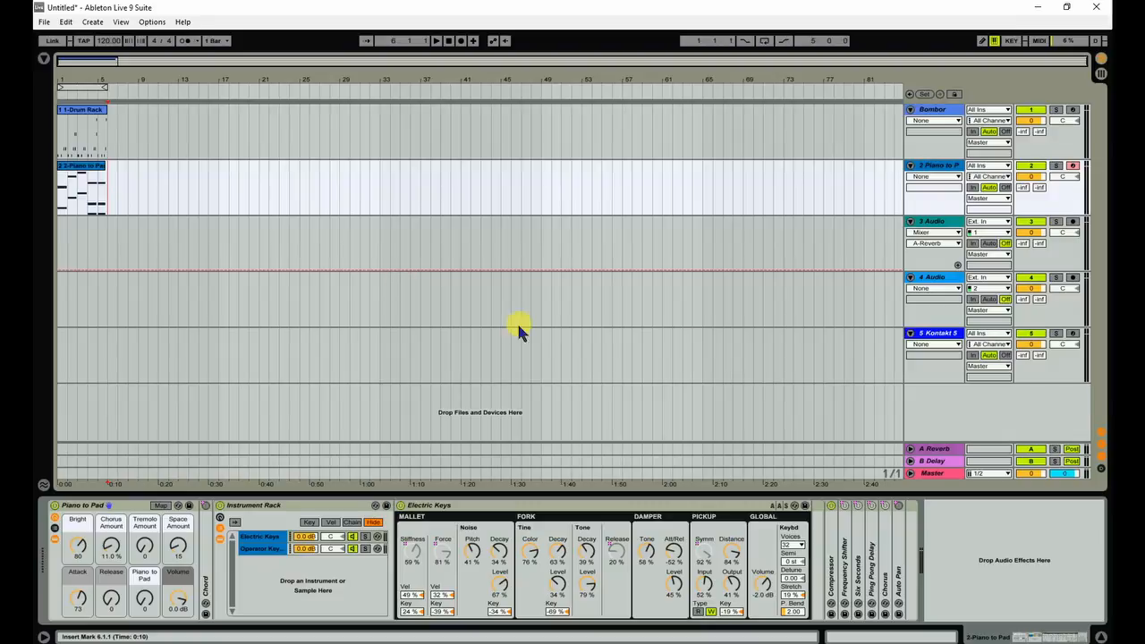
click(940, 335)
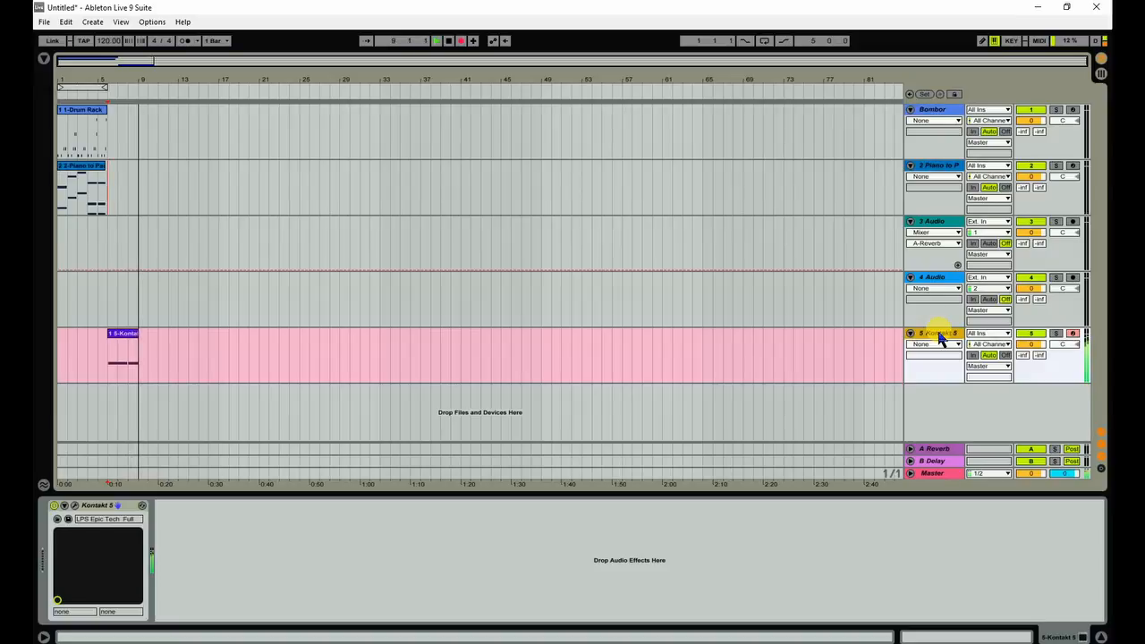
key(space)
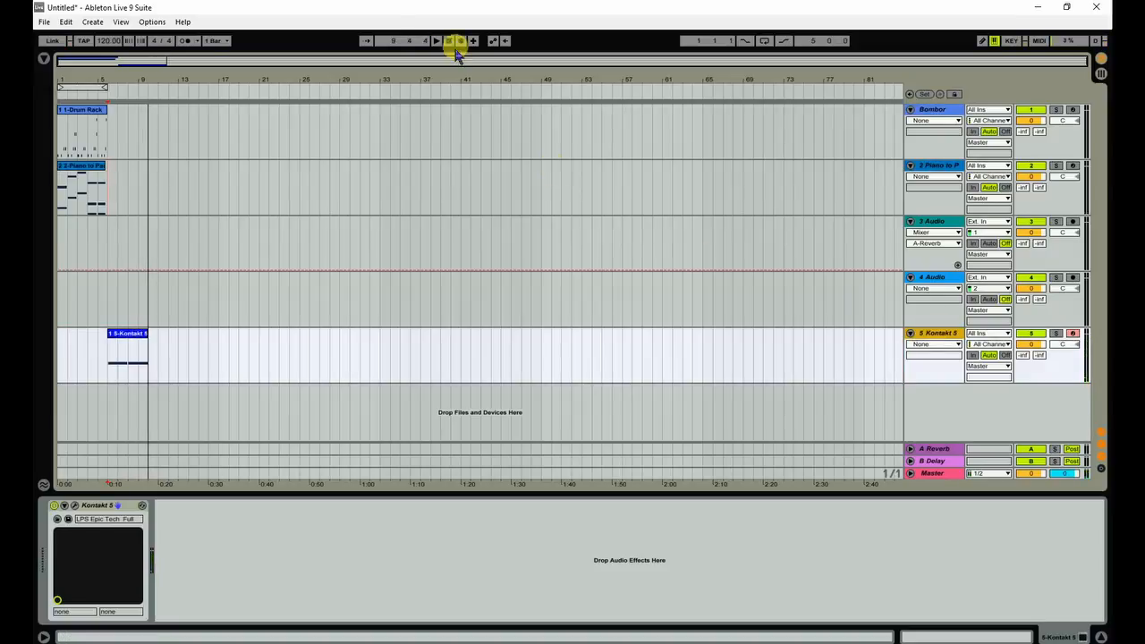
Lower the project tempo to 101.00 and play the recorded Kontakt clip from bar 6
click(109, 43)
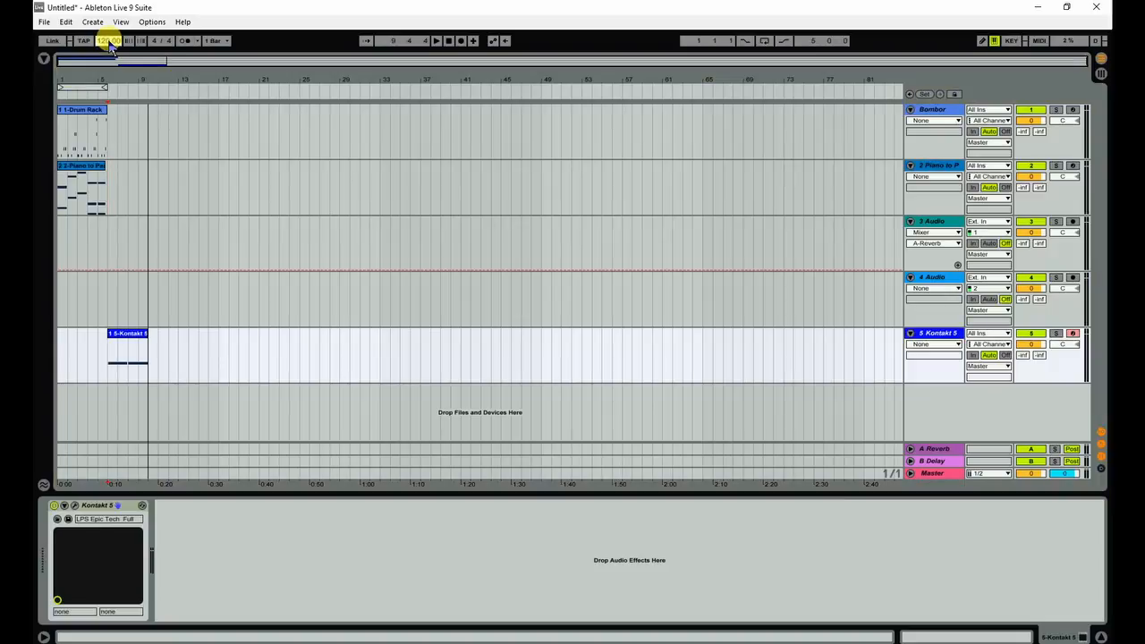
drag(110, 43, 110, 60)
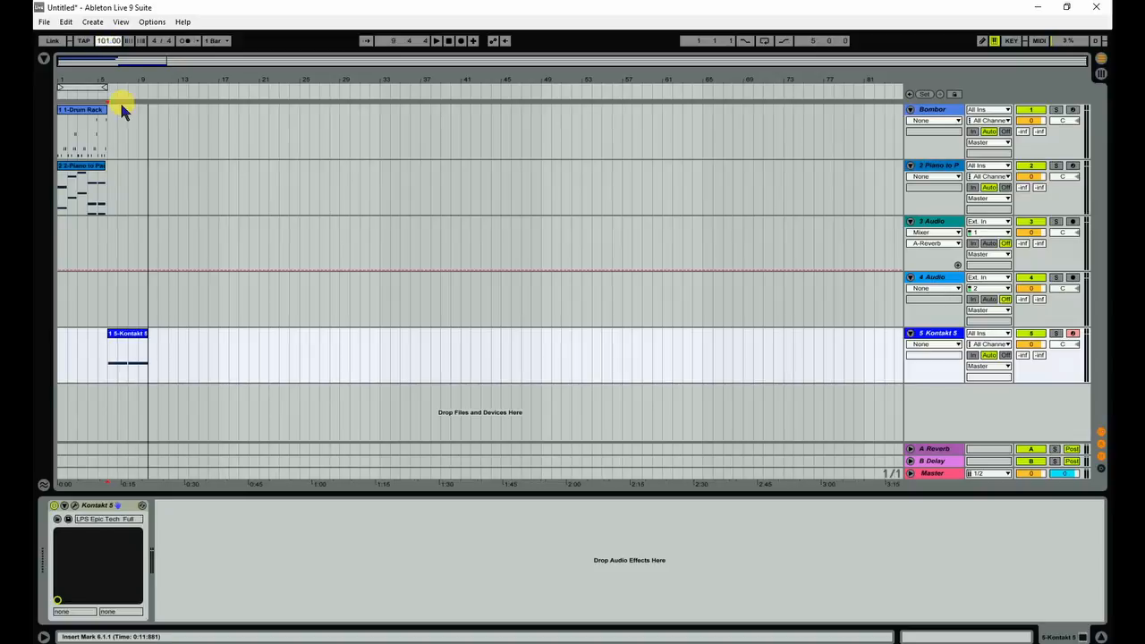
click(109, 95)
key(space)
click(102, 94)
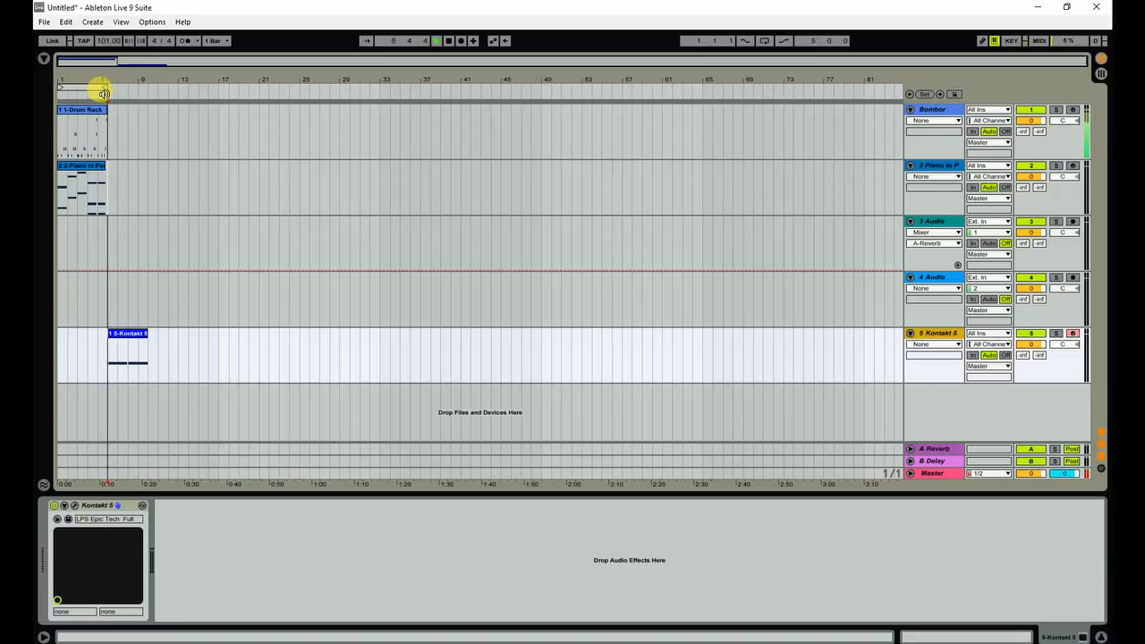
click(104, 94)
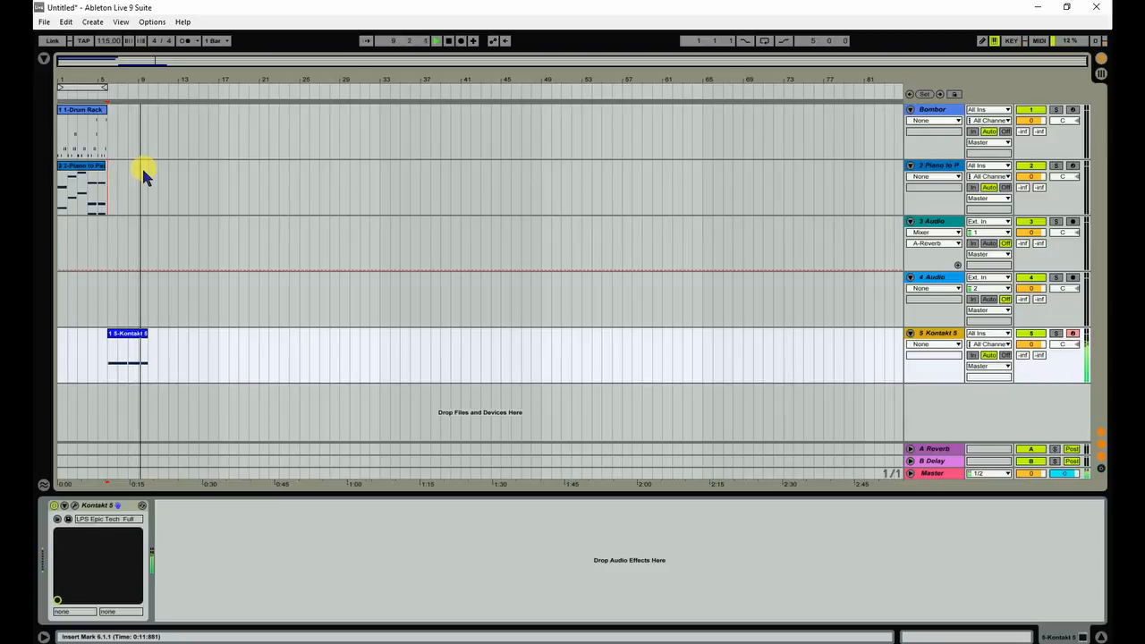
Set the project tempo to 144.00 and play the Kontakt clip again from bar 6
key(space)
drag(106, 40, 105, 14)
click(110, 87)
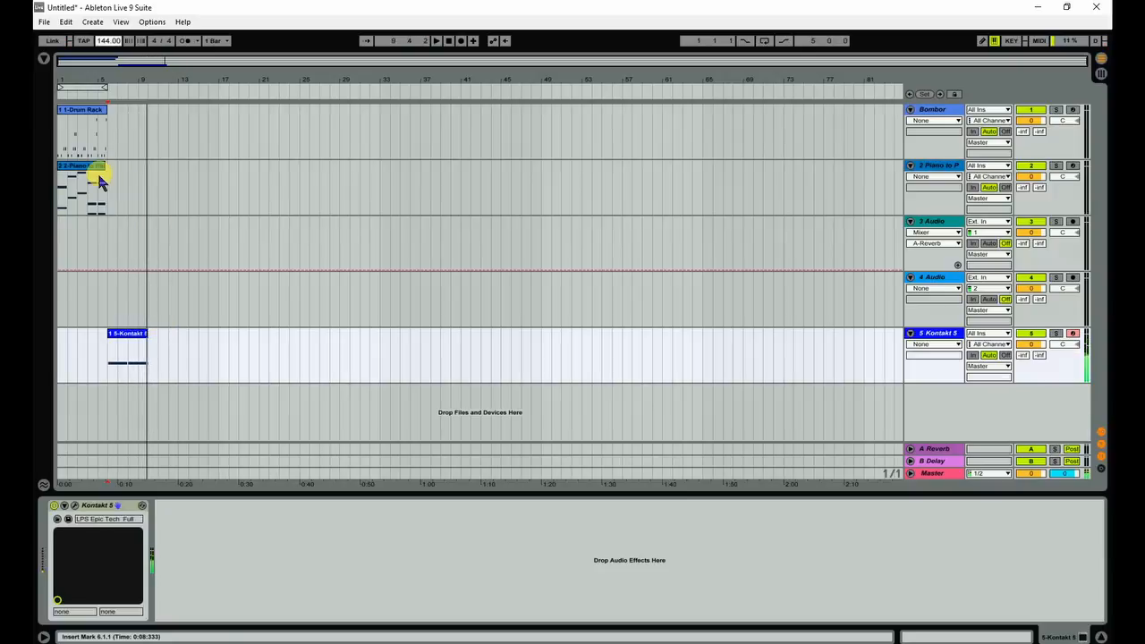
Move the piano clip to start at bar 10 and duplicate the Drum Rack clip twice
drag(89, 173, 126, 152)
click(94, 111)
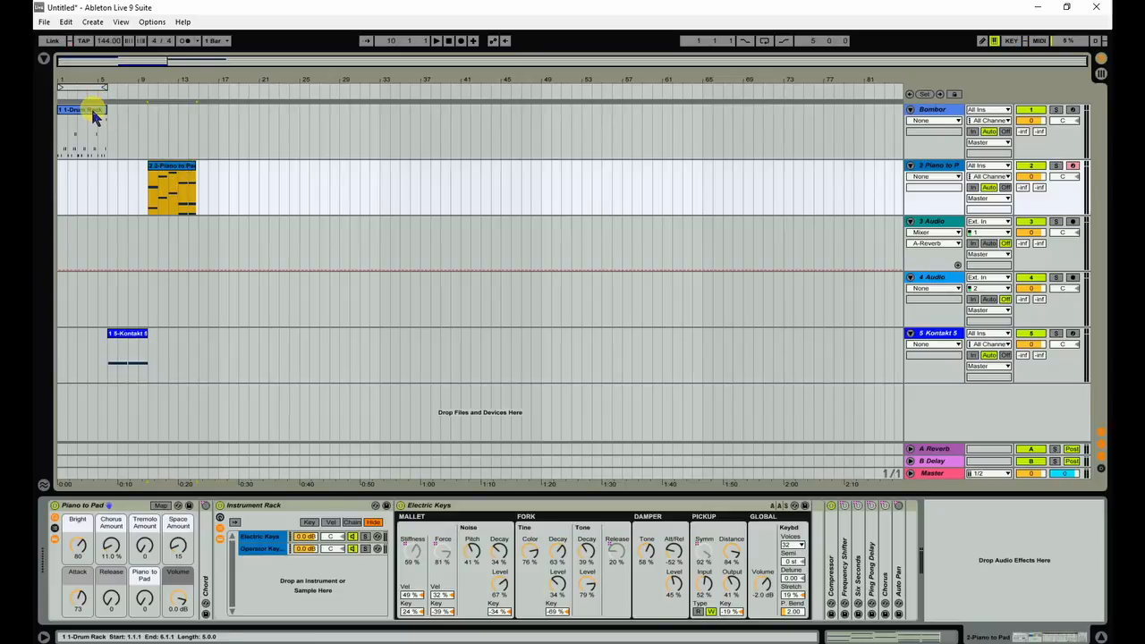
double_click(94, 115)
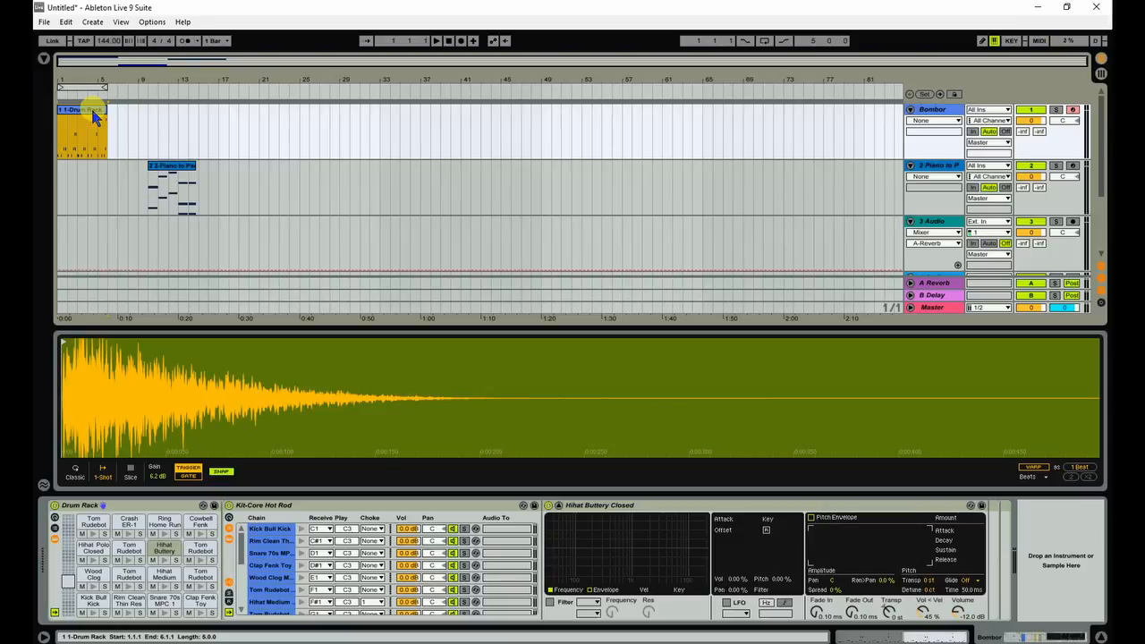
key(ctrl+d)
key(ctrl+d)
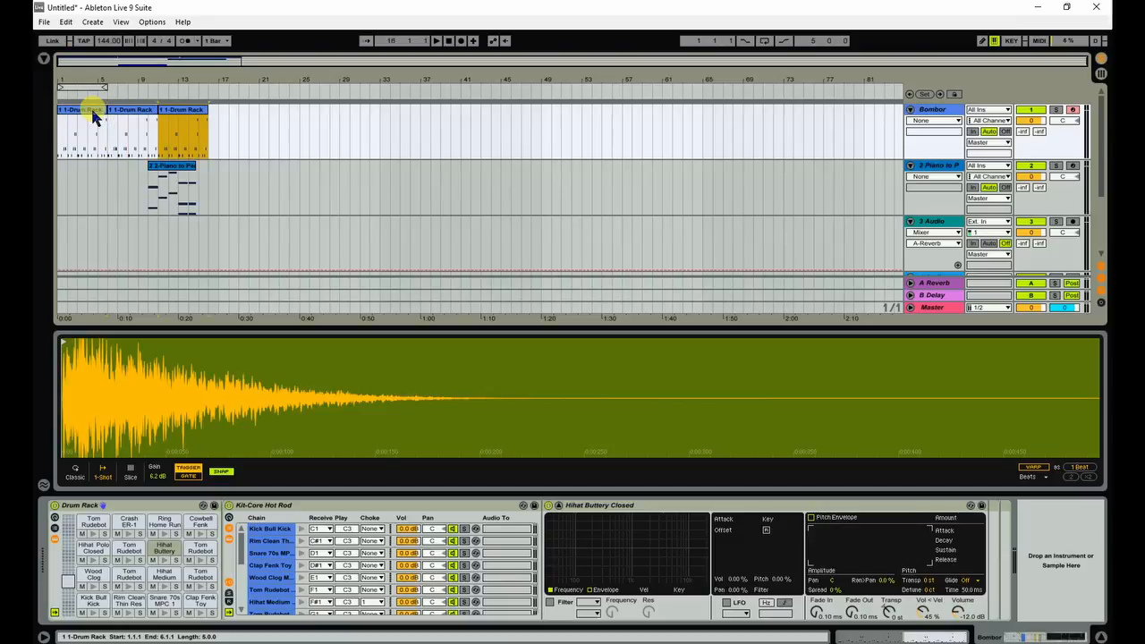
Shift the piano clip to start at bar 11 and play the arrangement from the beginning with the device view hidden
key(space)
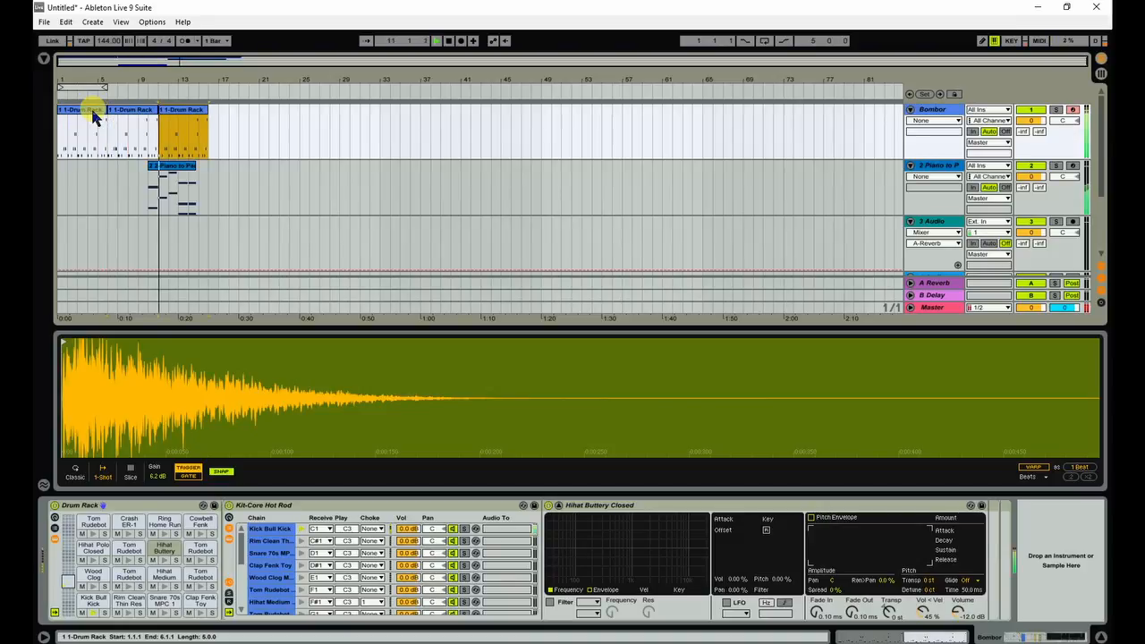
drag(179, 176, 209, 166)
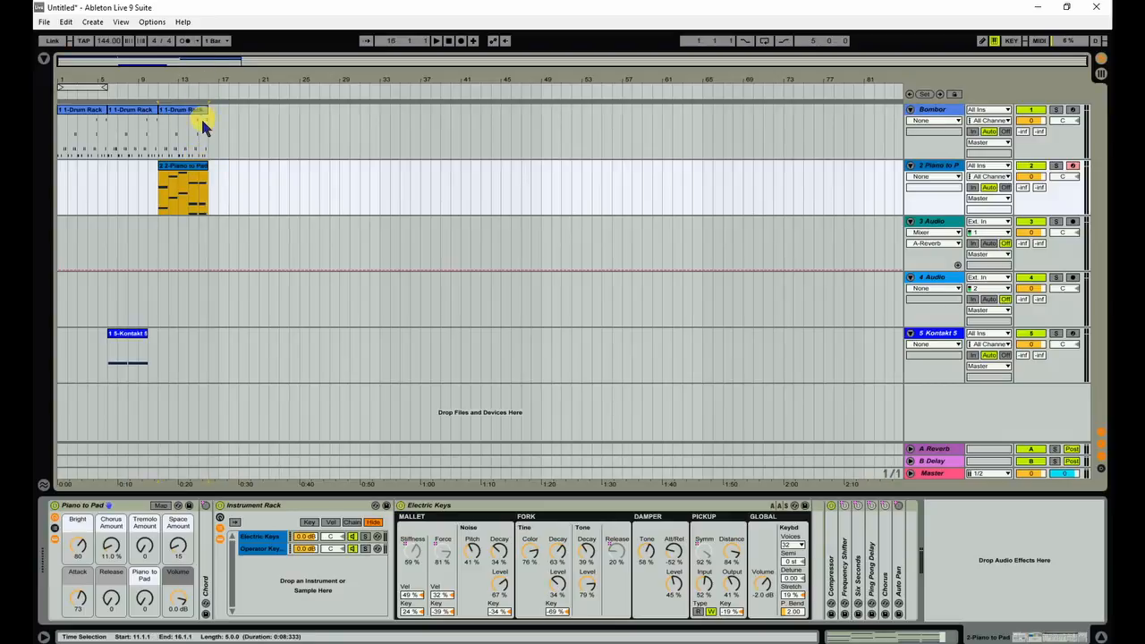
click(57, 108)
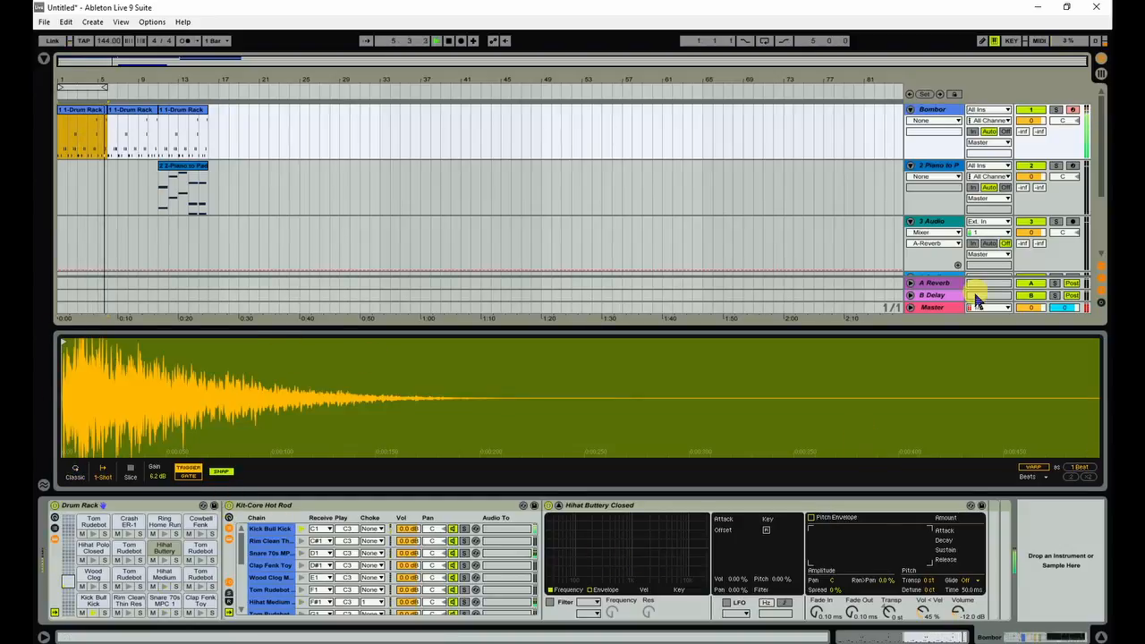
click(1103, 633)
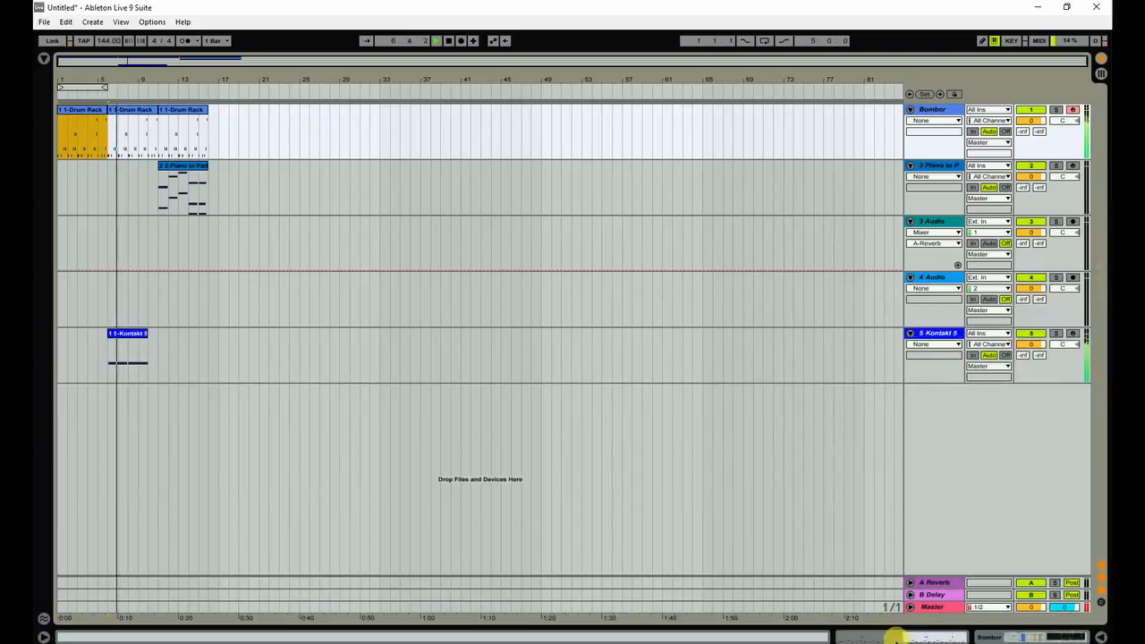
Duplicate the Kontakt 5 clip twice and trim the last copy to end at bar 16
click(130, 336)
click(129, 336)
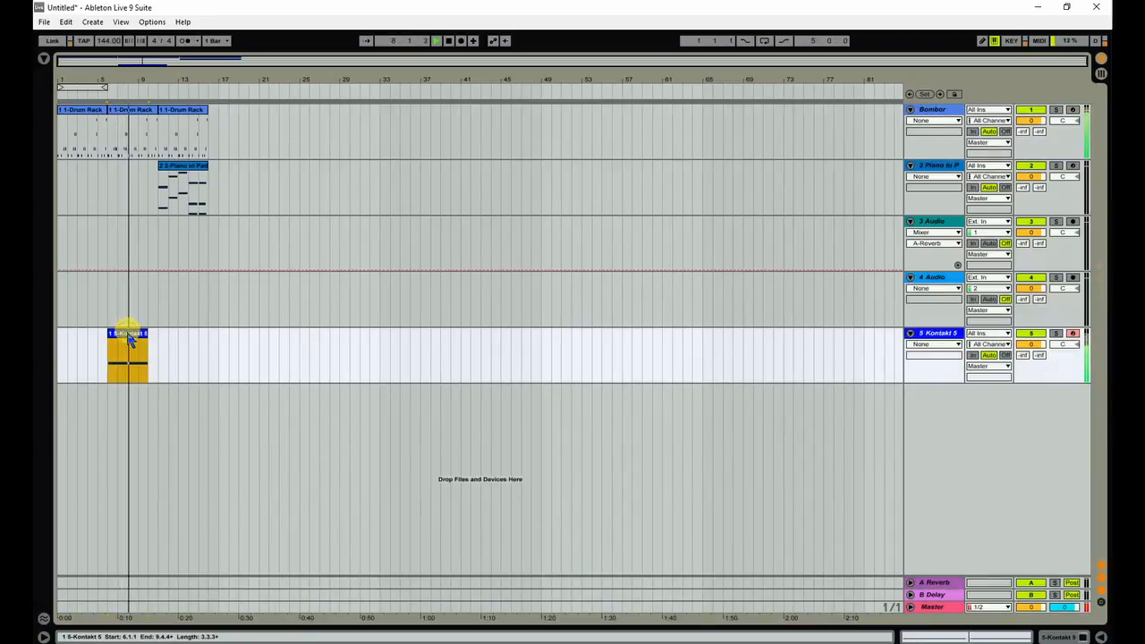
key(ctrl+d)
key(ctrl+d)
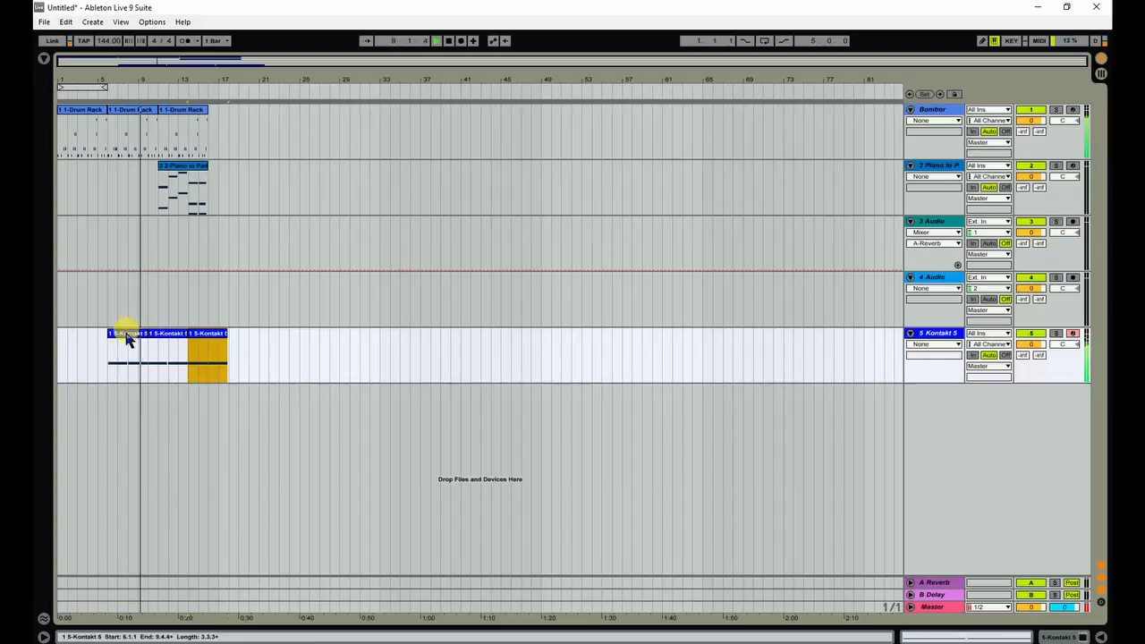
drag(229, 338, 208, 317)
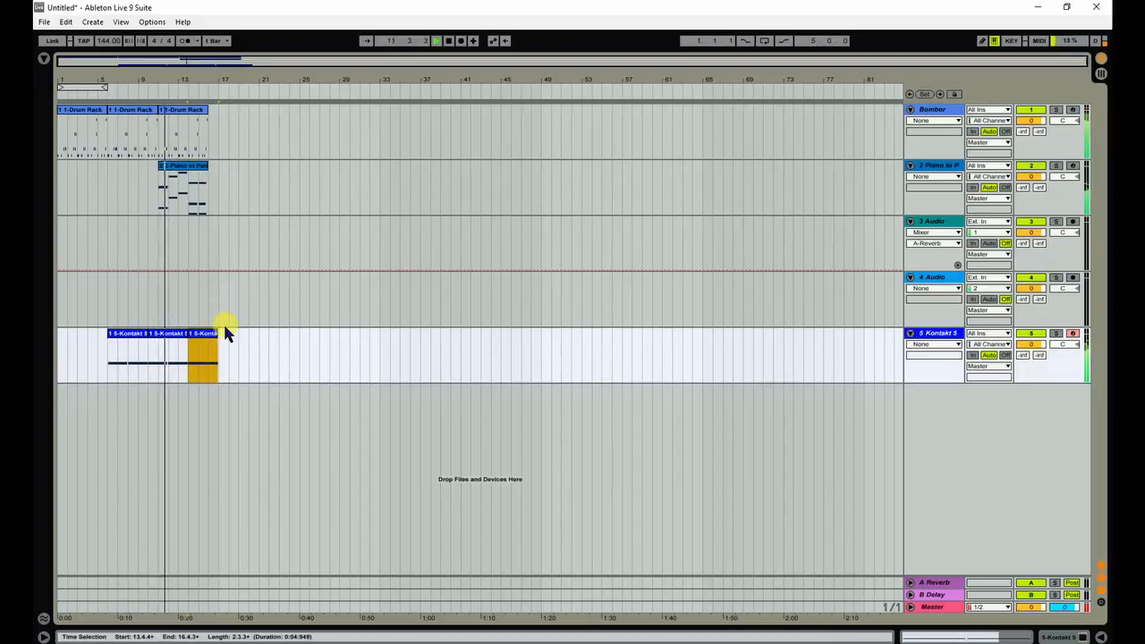
drag(214, 334, 205, 327)
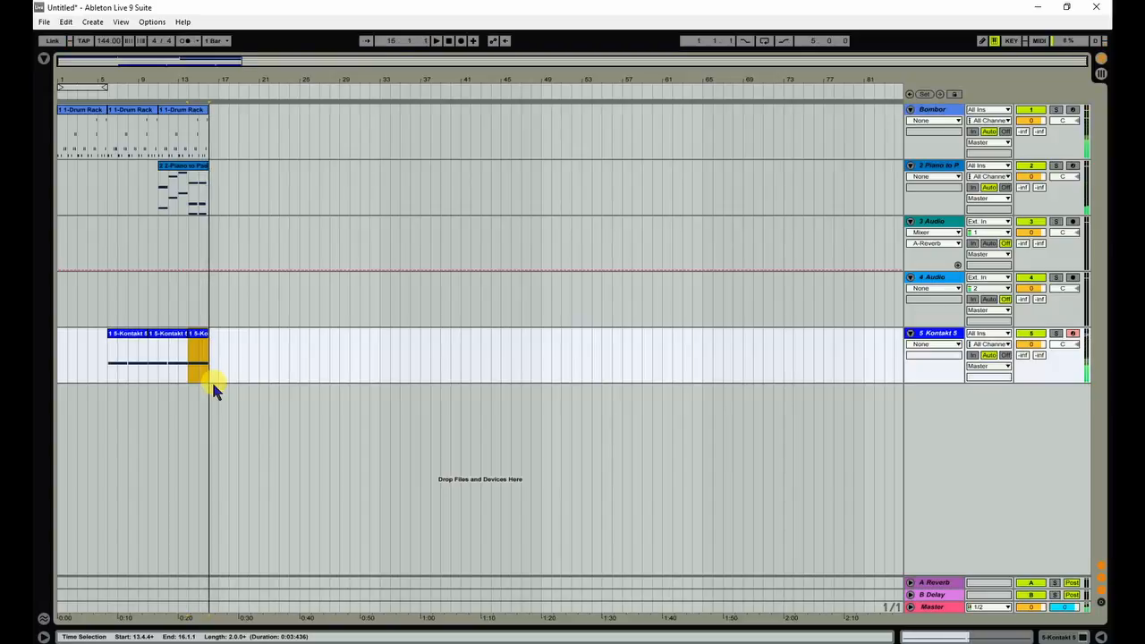
click(43, 61)
drag(152, 248, 148, 253)
drag(296, 280, 956, 424)
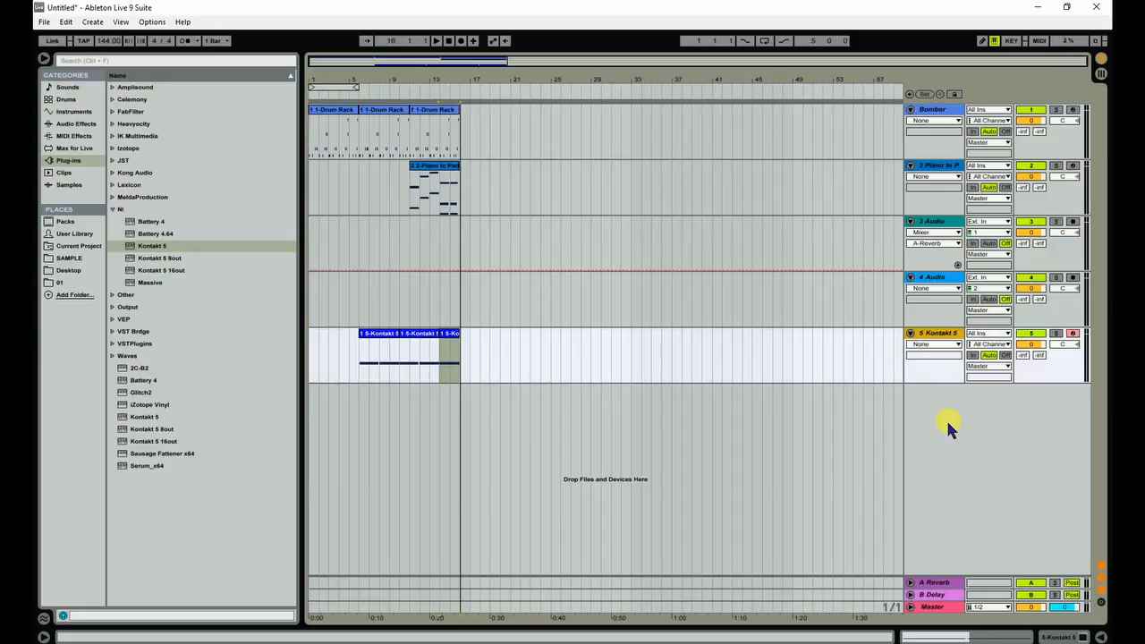
click(116, 212)
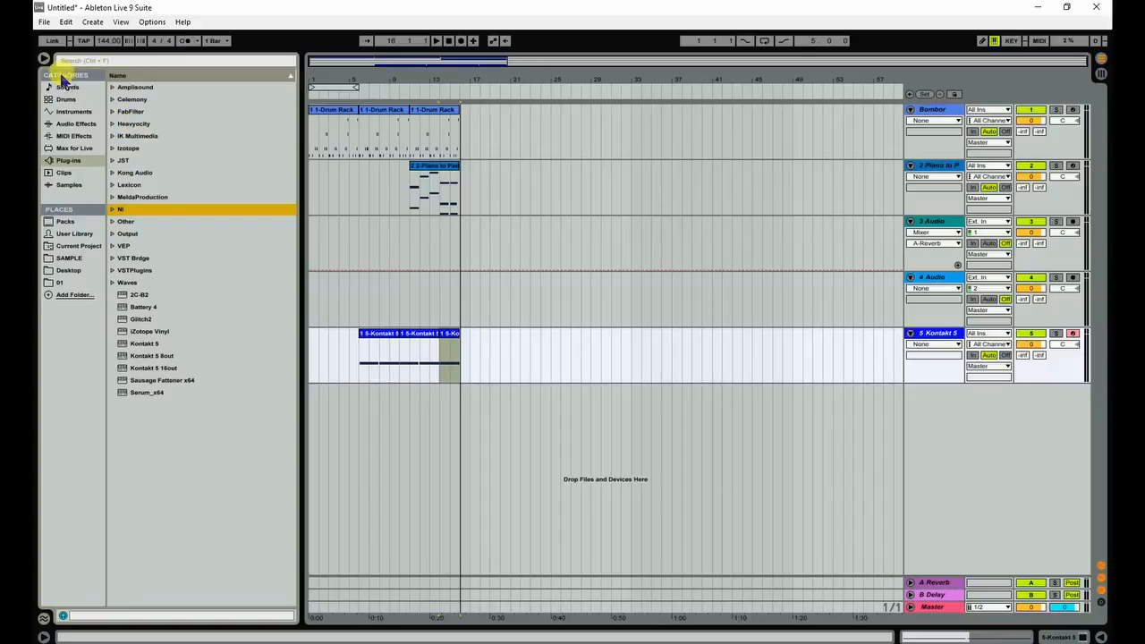
click(42, 61)
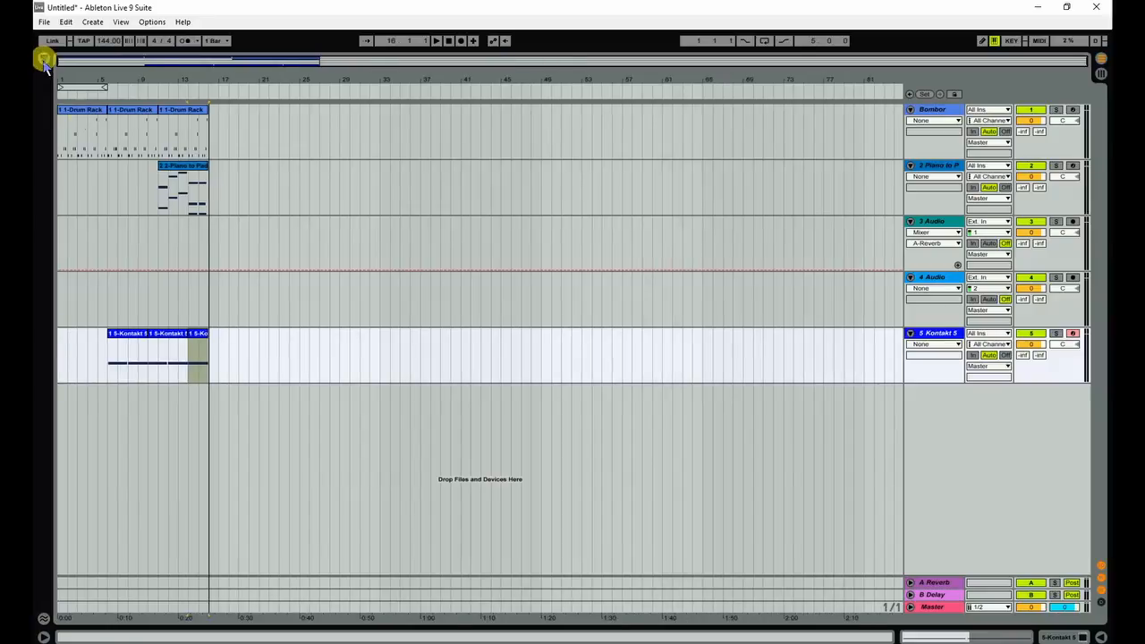
Insert a MIDI track below the Kontakt 5 track and load the NI Massive plug-in on it
right_click(947, 405)
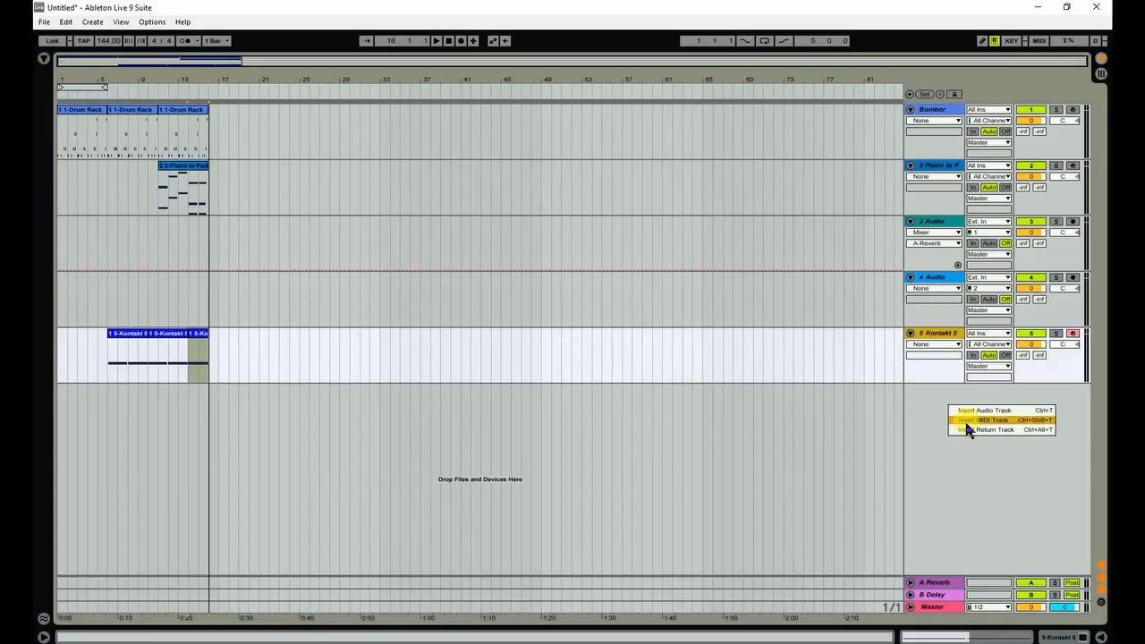
click(964, 420)
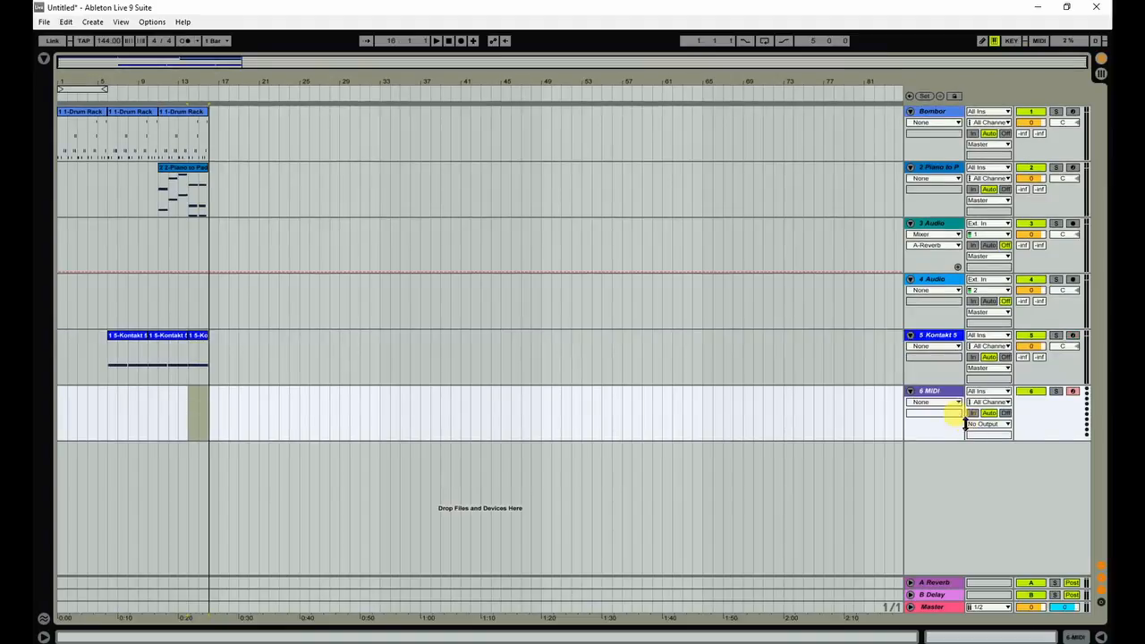
click(43, 59)
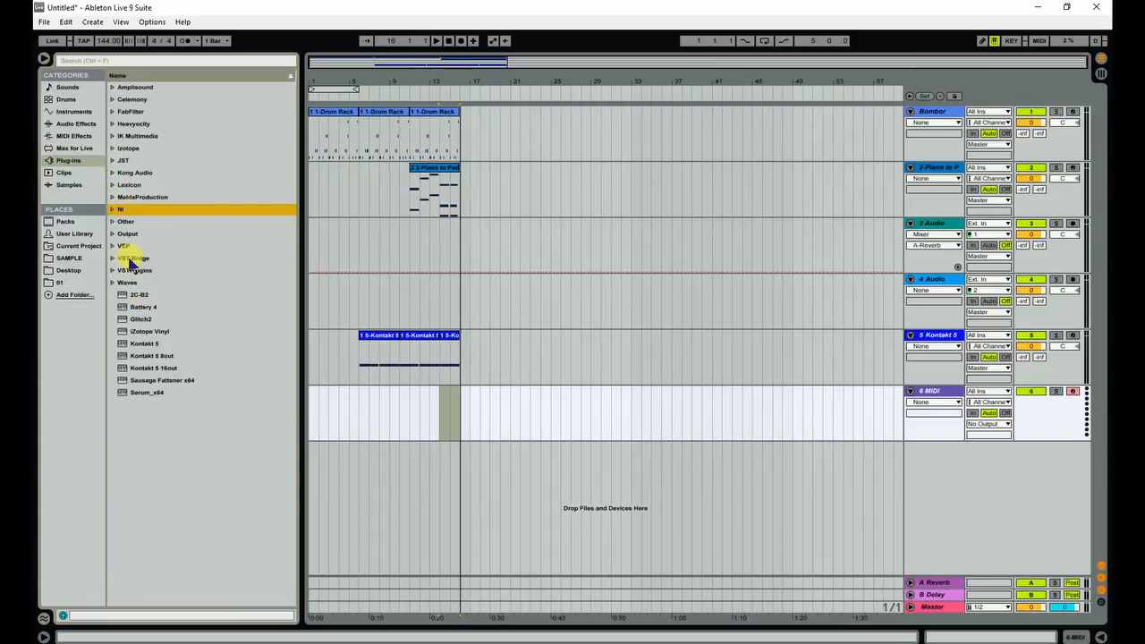
click(113, 212)
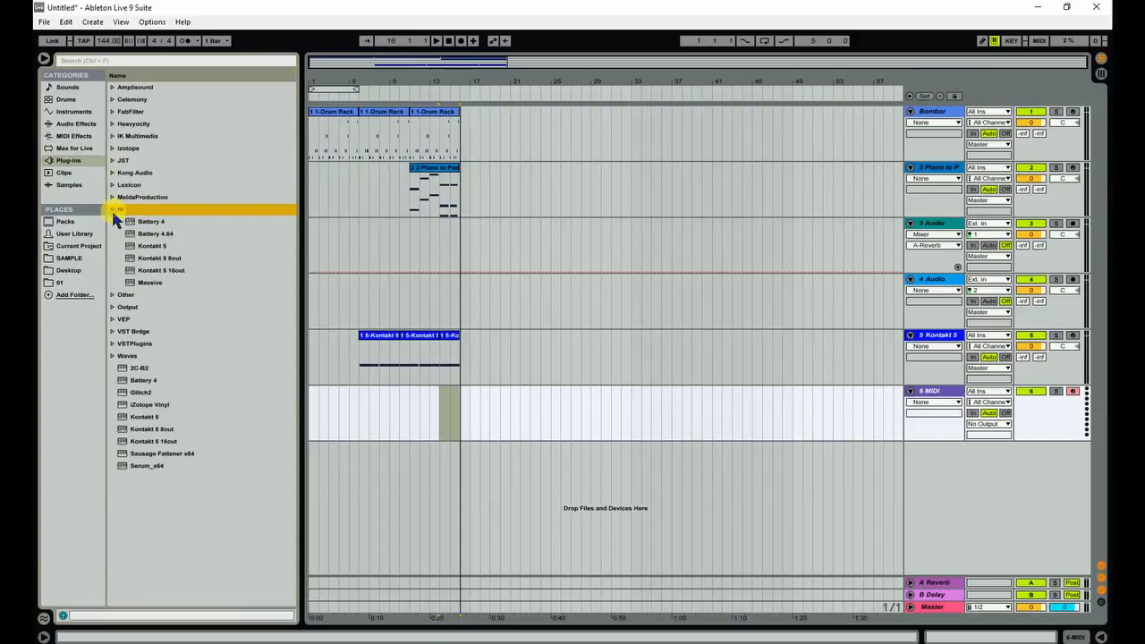
click(145, 283)
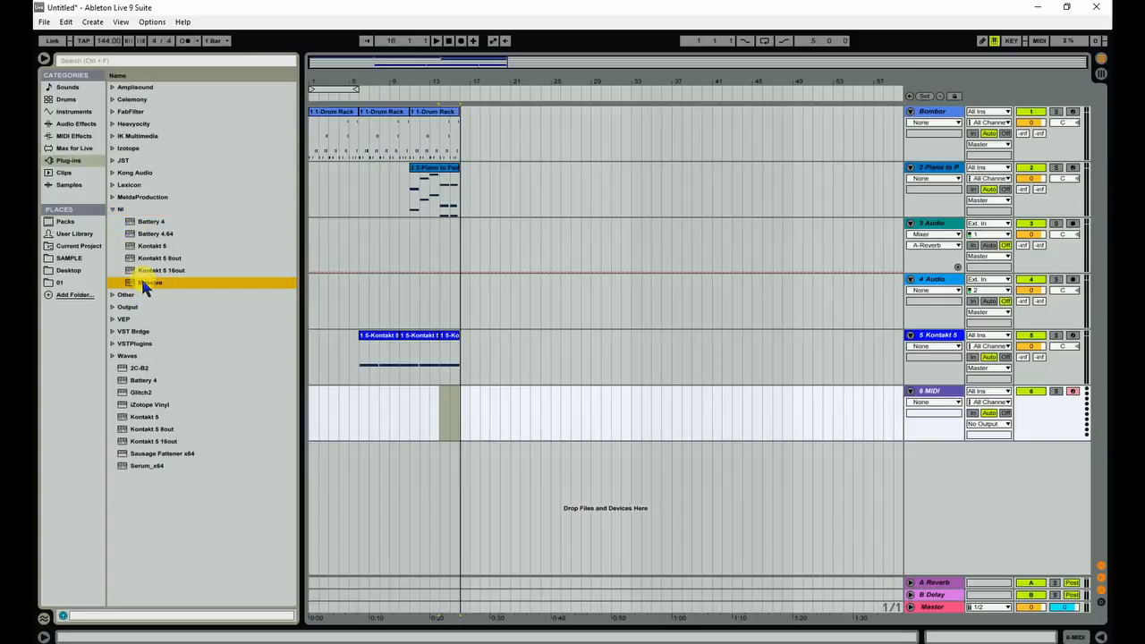
key(Tab)
key(Tab)
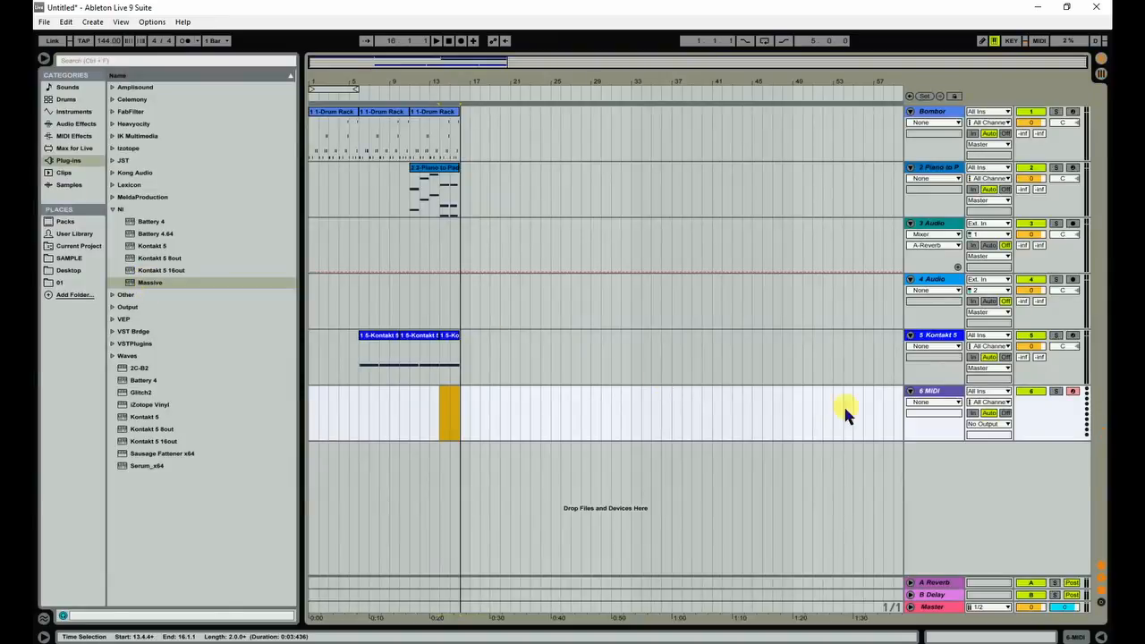
double_click(931, 392)
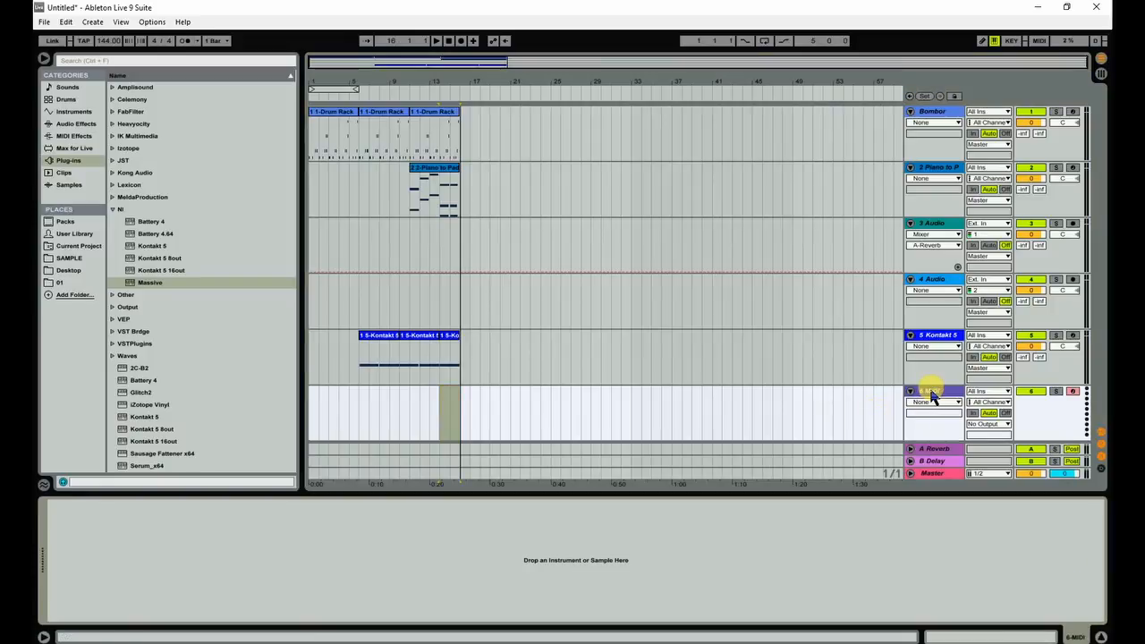
double_click(143, 280)
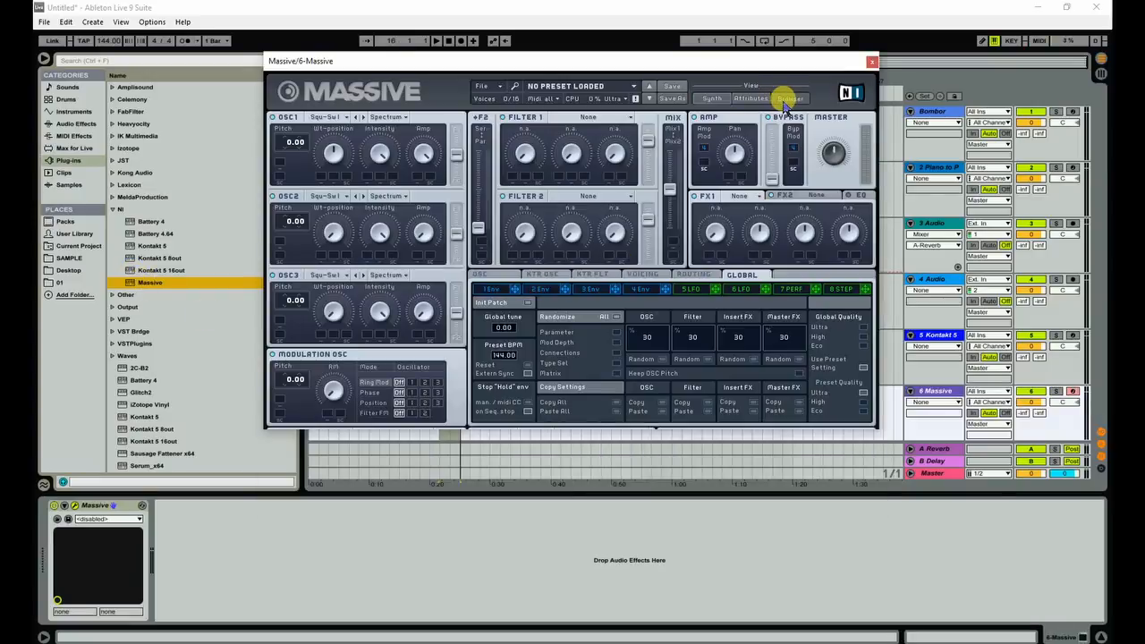
Open Massive's sound browser, filter the sounds to the Bass type and choose the preset 24 BS - 5
click(786, 100)
click(313, 259)
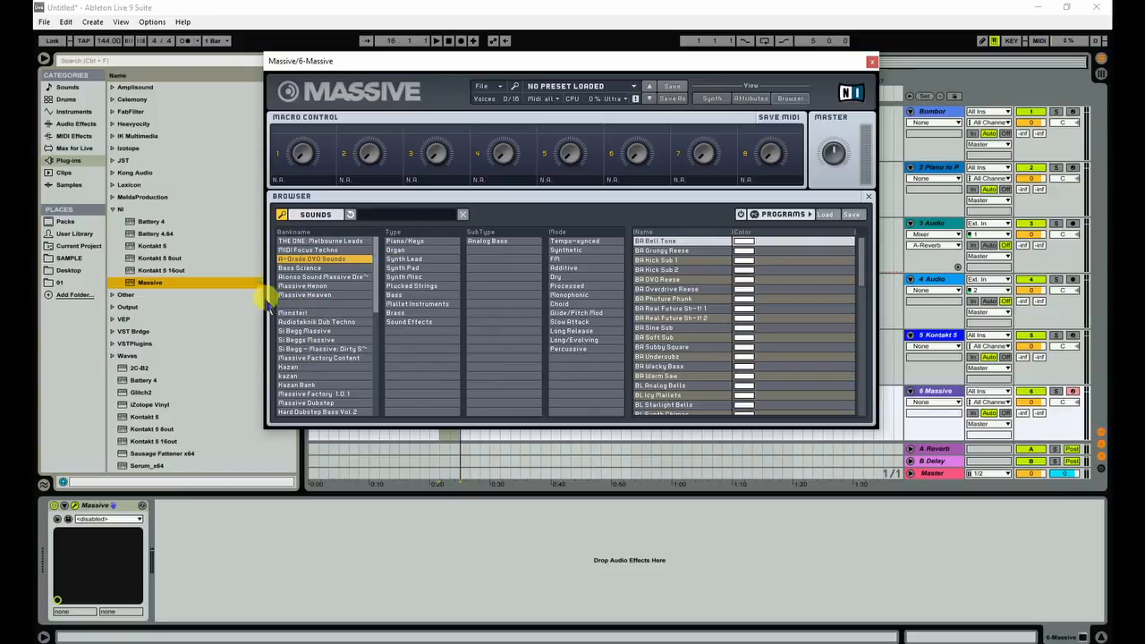
click(300, 268)
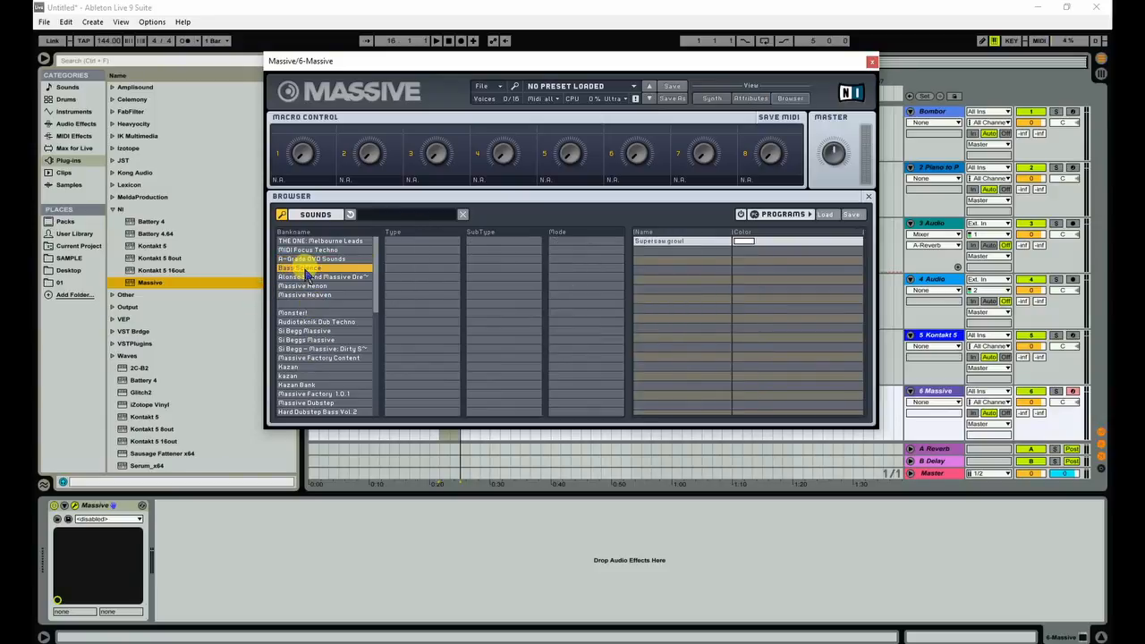
click(302, 268)
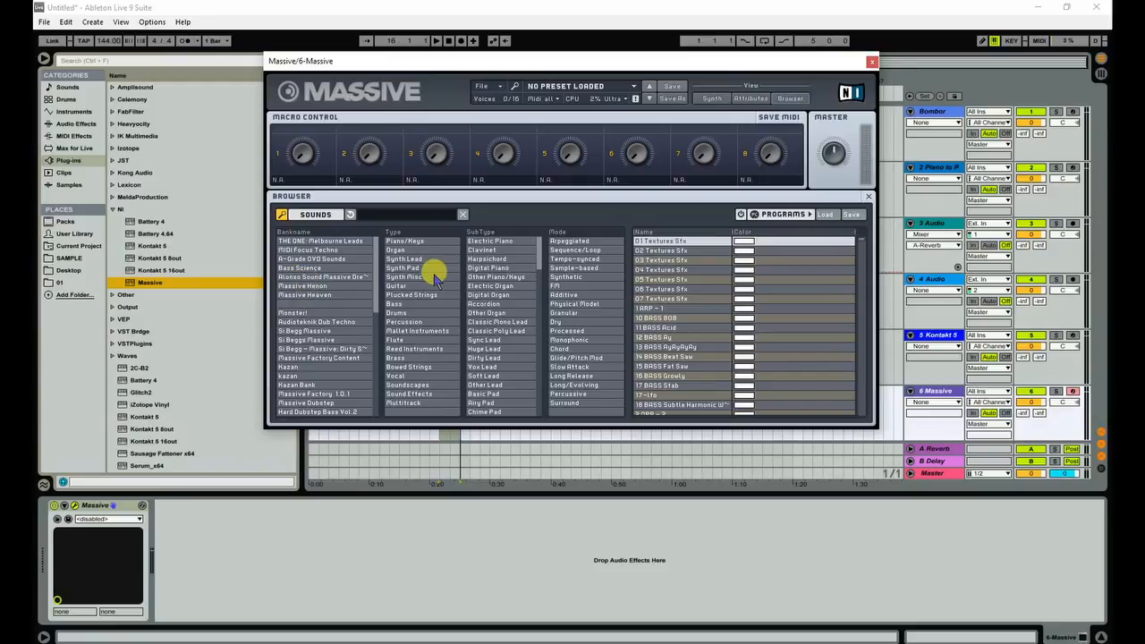
click(395, 304)
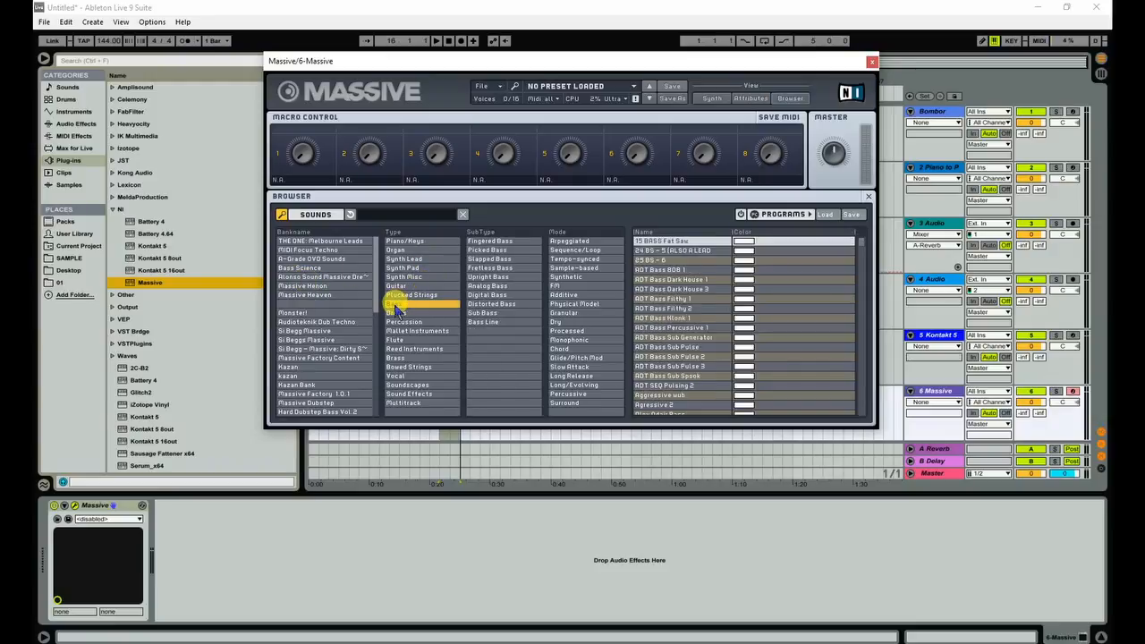
click(656, 252)
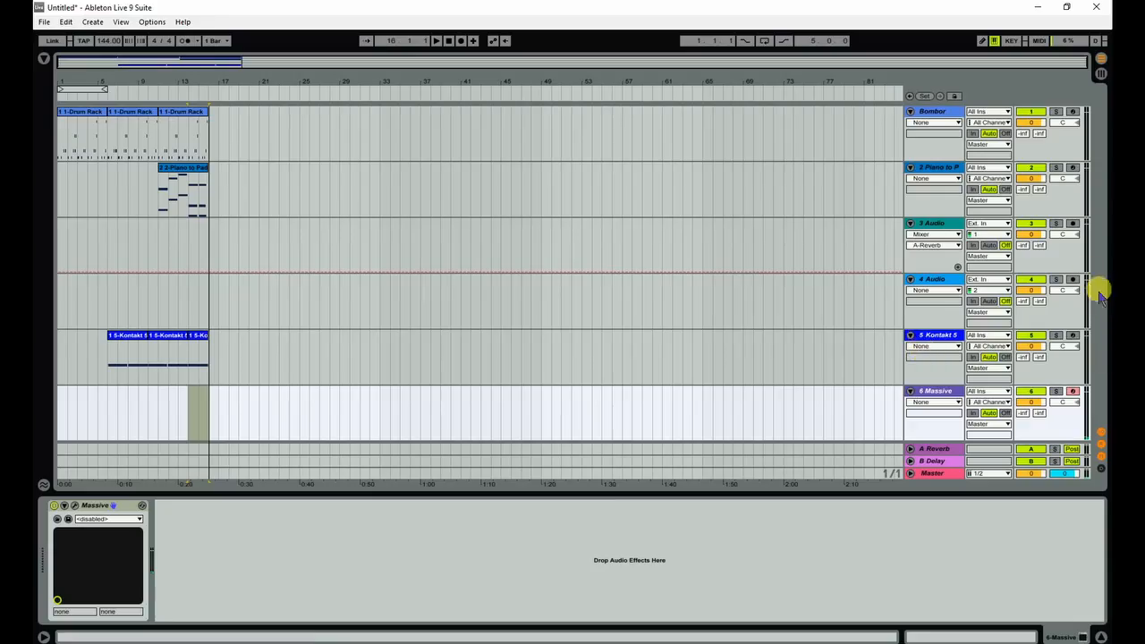
Extend the loop region to 15 bars from bar 1 and play the arrangement
drag(105, 88, 192, 95)
key(space)
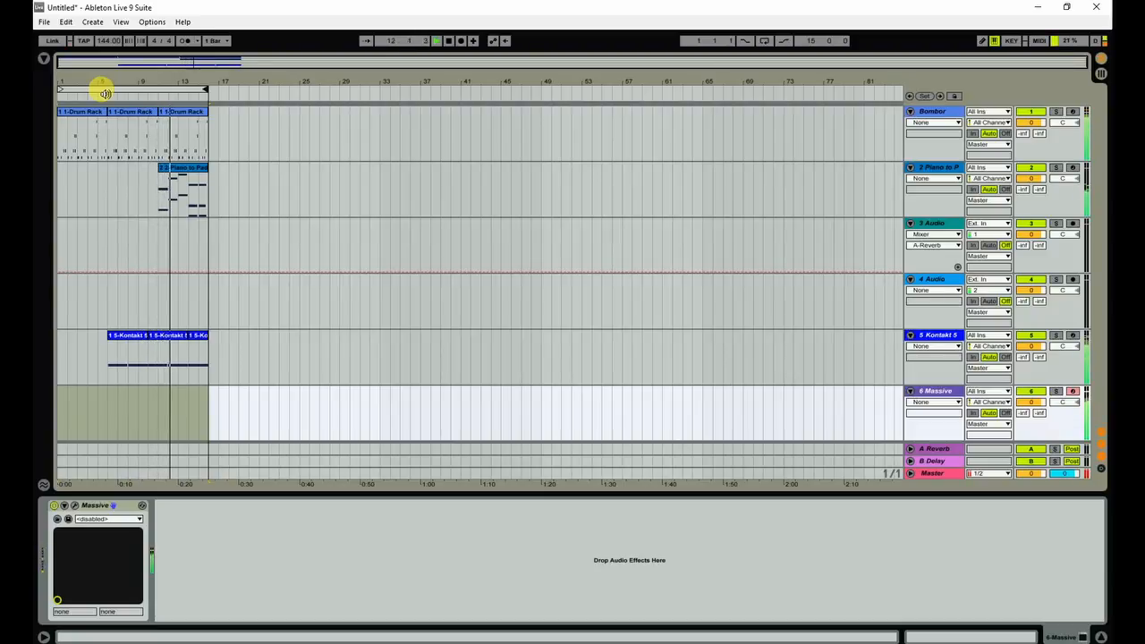
click(182, 173)
drag(182, 170, 191, 400)
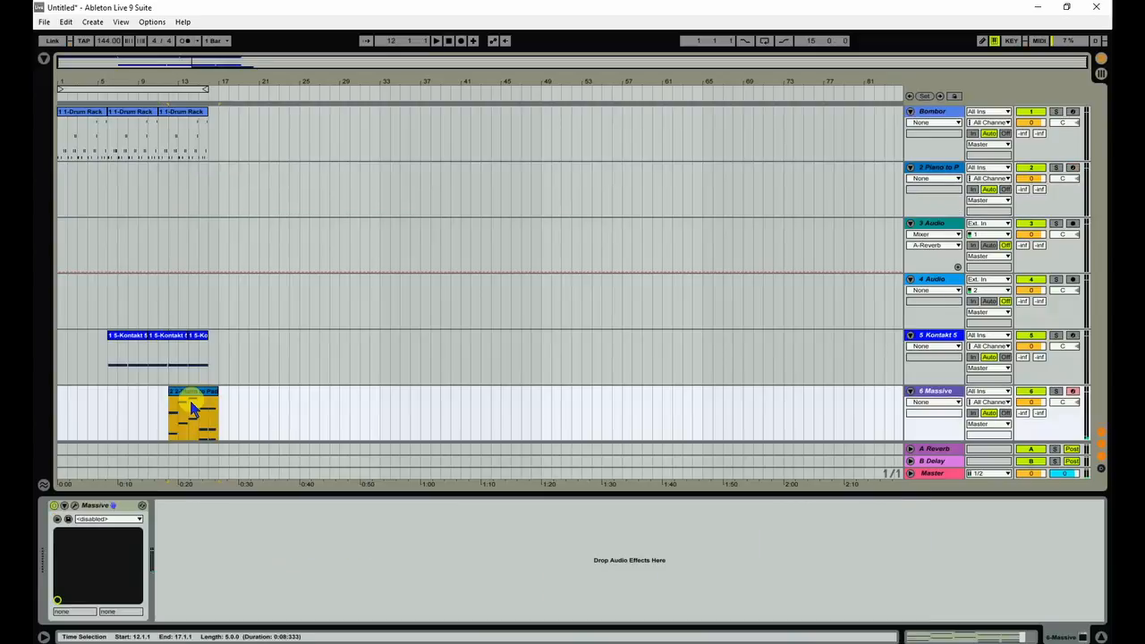
key(ctrl+z)
Copy the piano clip onto the Massive track at bar 11 and select all notes inside the copy
drag(181, 175, 181, 418)
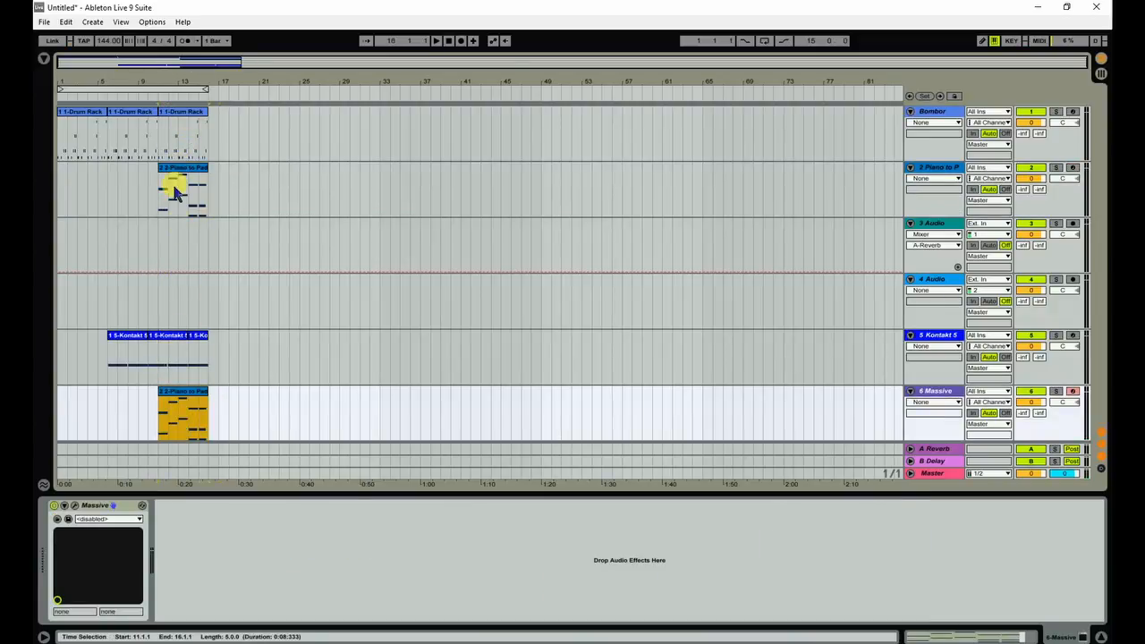
click(187, 394)
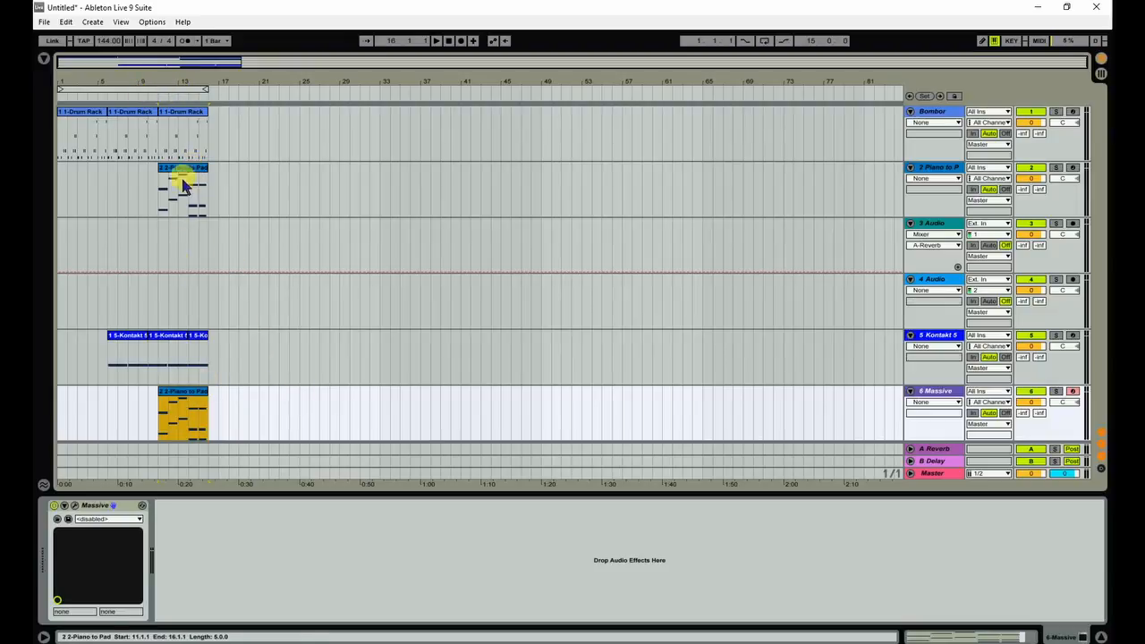
double_click(193, 399)
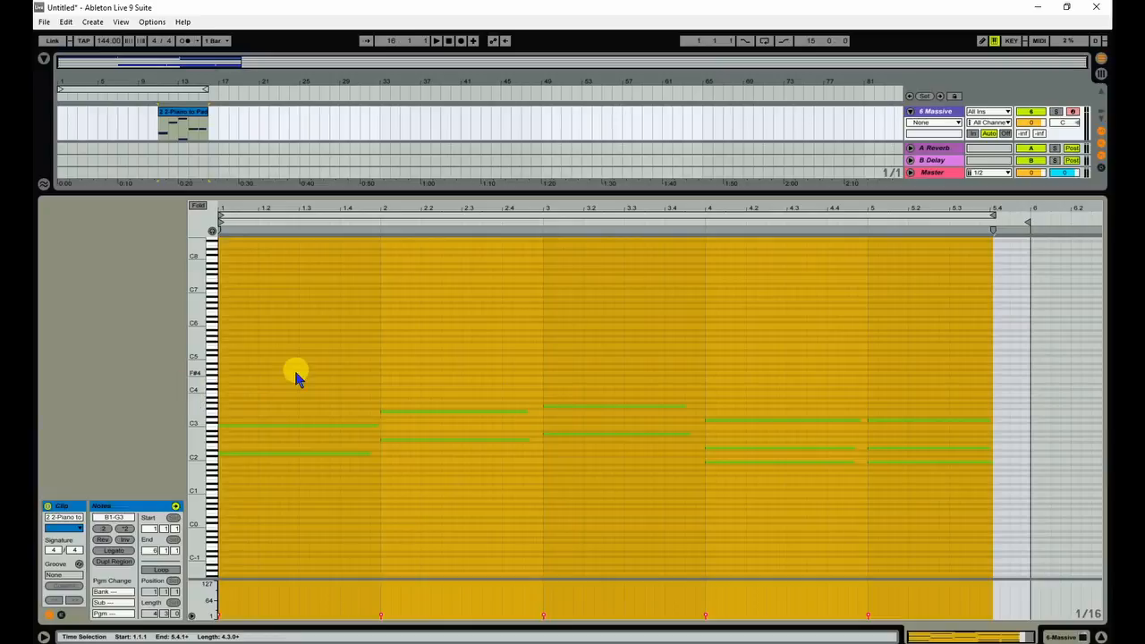
click(268, 376)
key(ctrl+a)
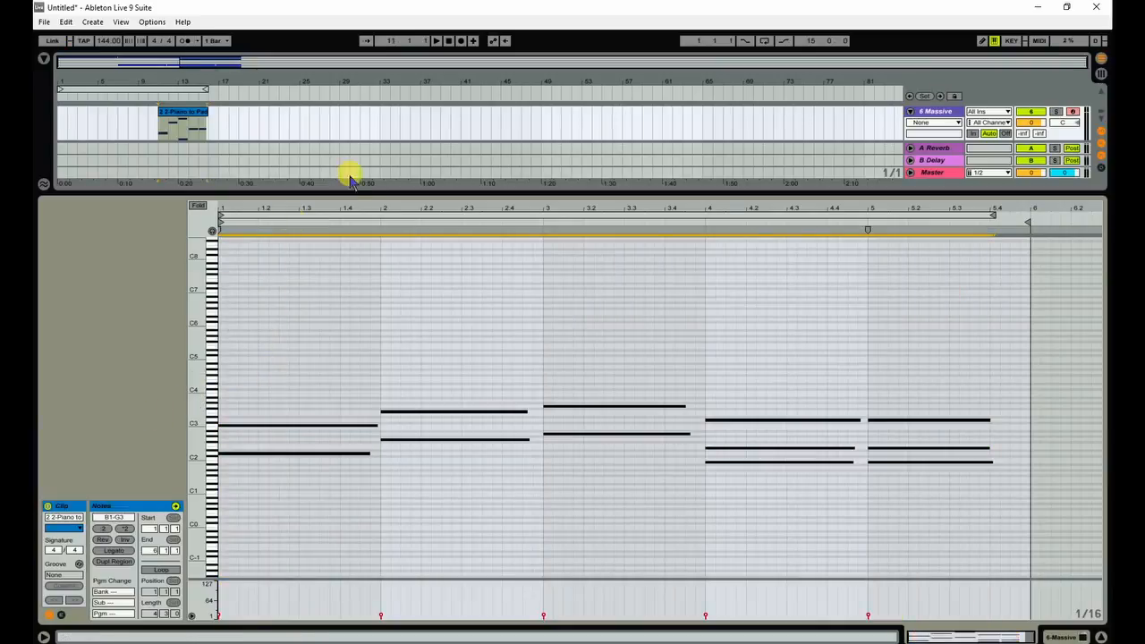
Examine the Massive clip's notes at closer and wider zoom levels along the time ruler and the piano roll
click(310, 210)
drag(311, 209, 465, 295)
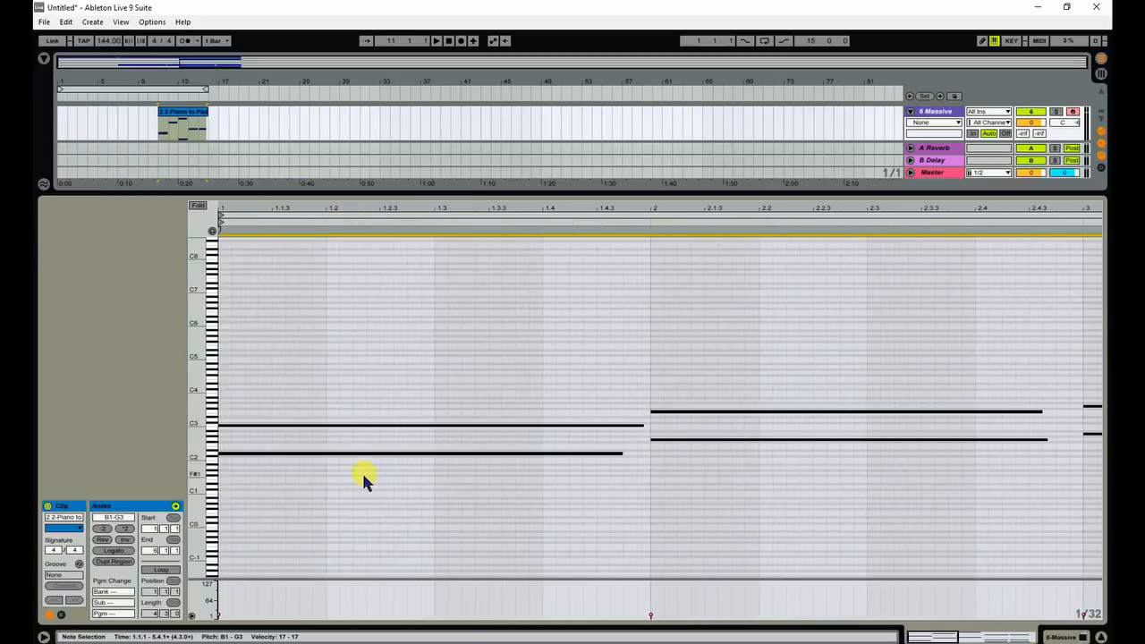
drag(195, 403, 208, 367)
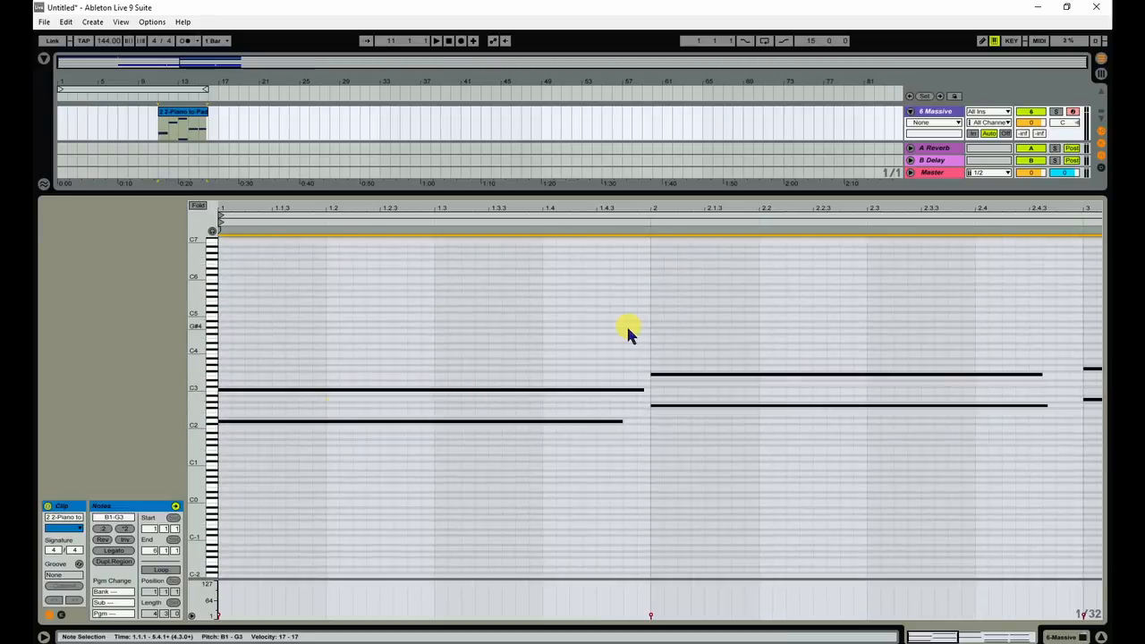
key(plus)
key(plus)
key(plus)
key(plus)
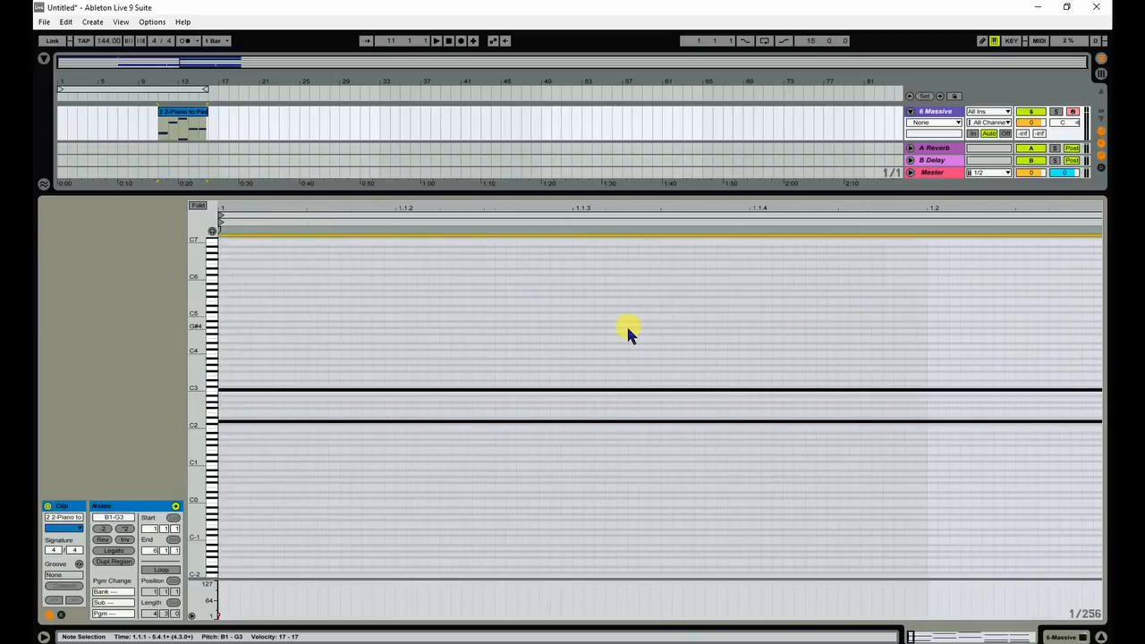
key(minus)
key(minus)
key(minus)
key(minus)
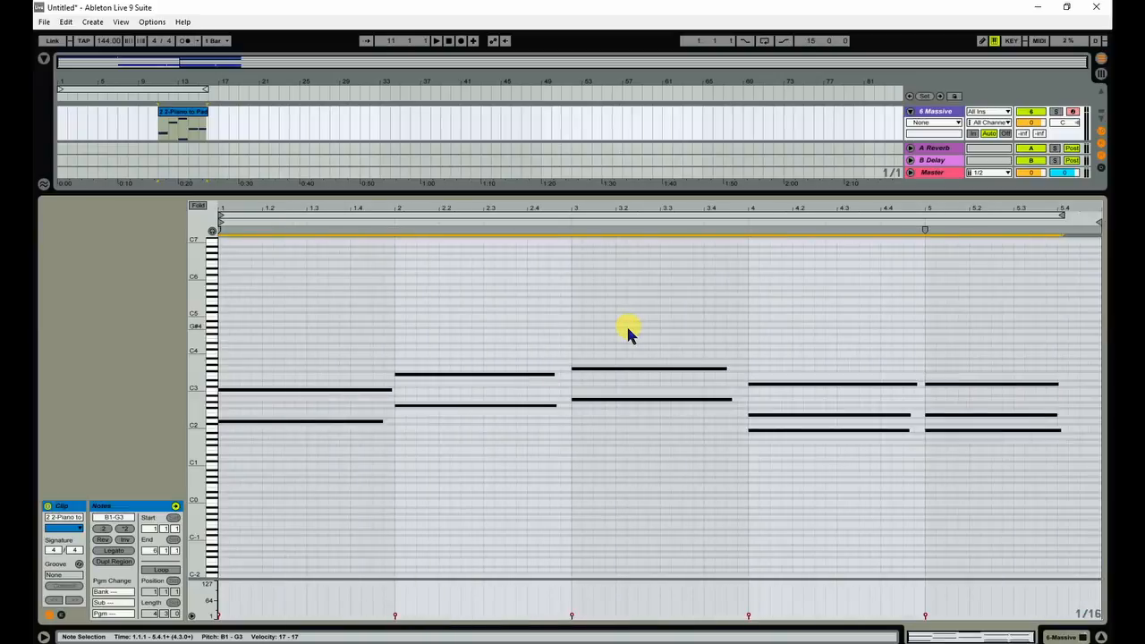
key(plus)
key(minus)
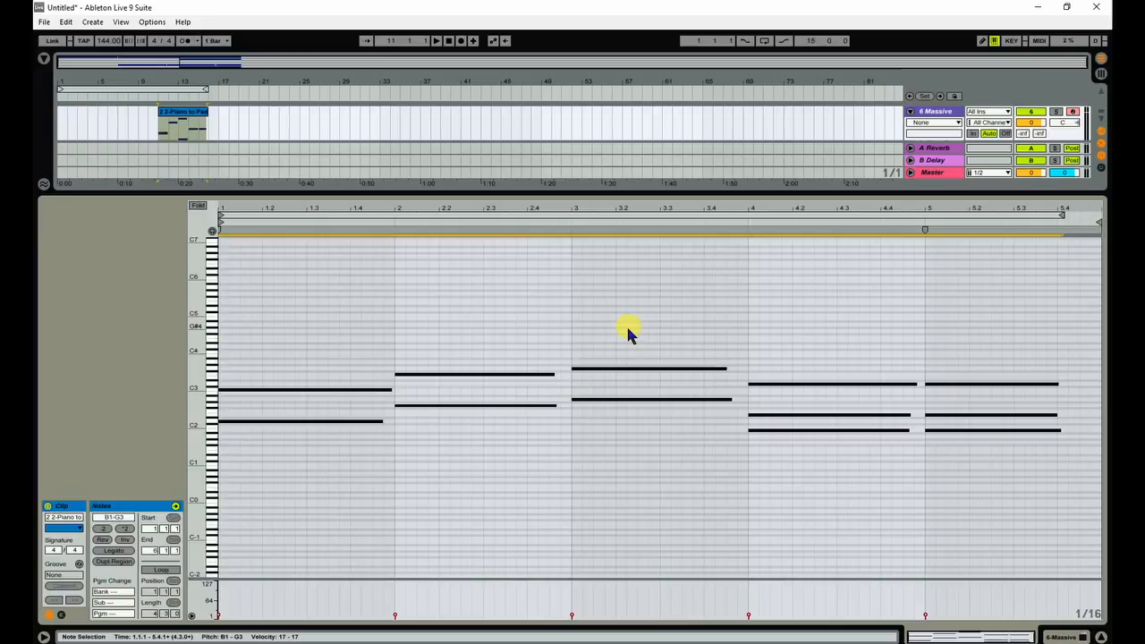
Select every note in the Massive clip with a marquee around all the chords
key(ctrl+a)
drag(1035, 499, 250, 311)
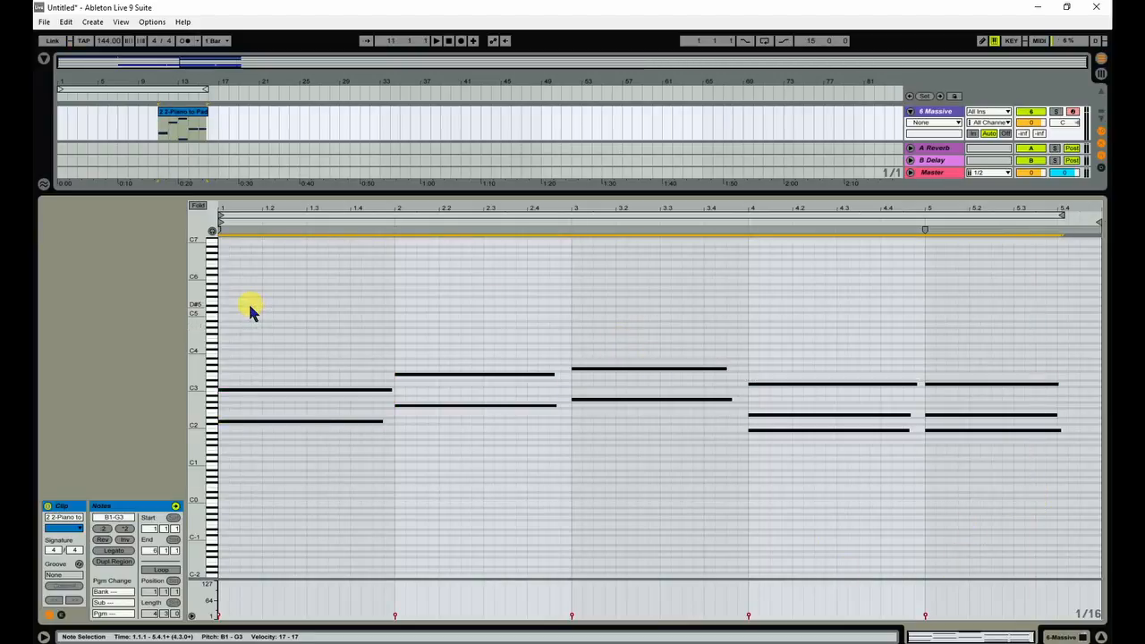
click(1047, 489)
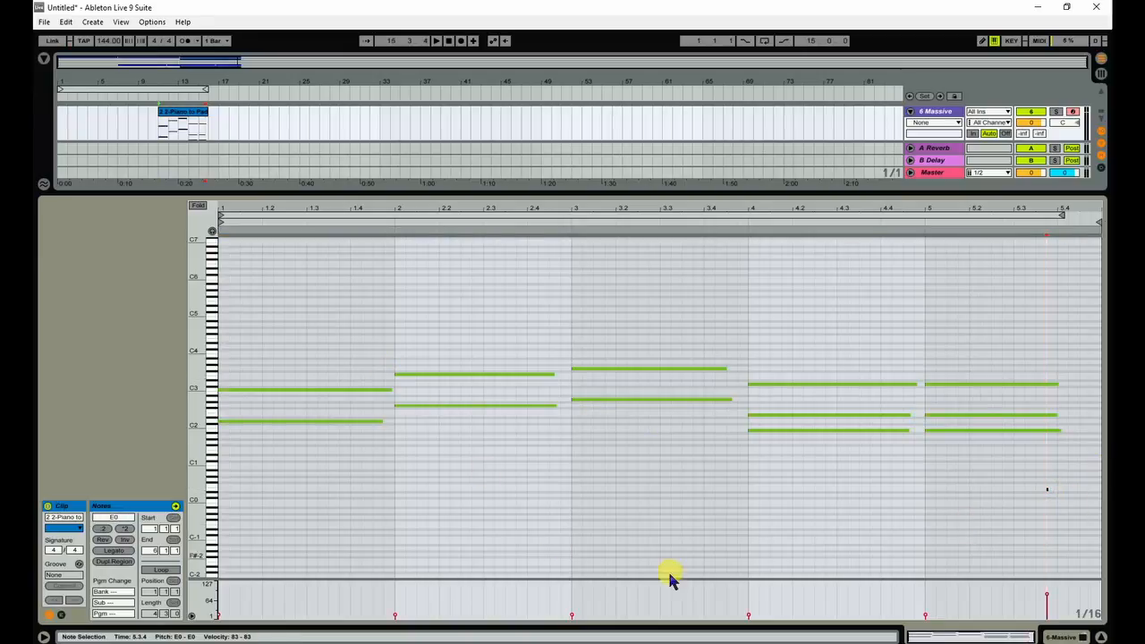
drag(1060, 522, 276, 275)
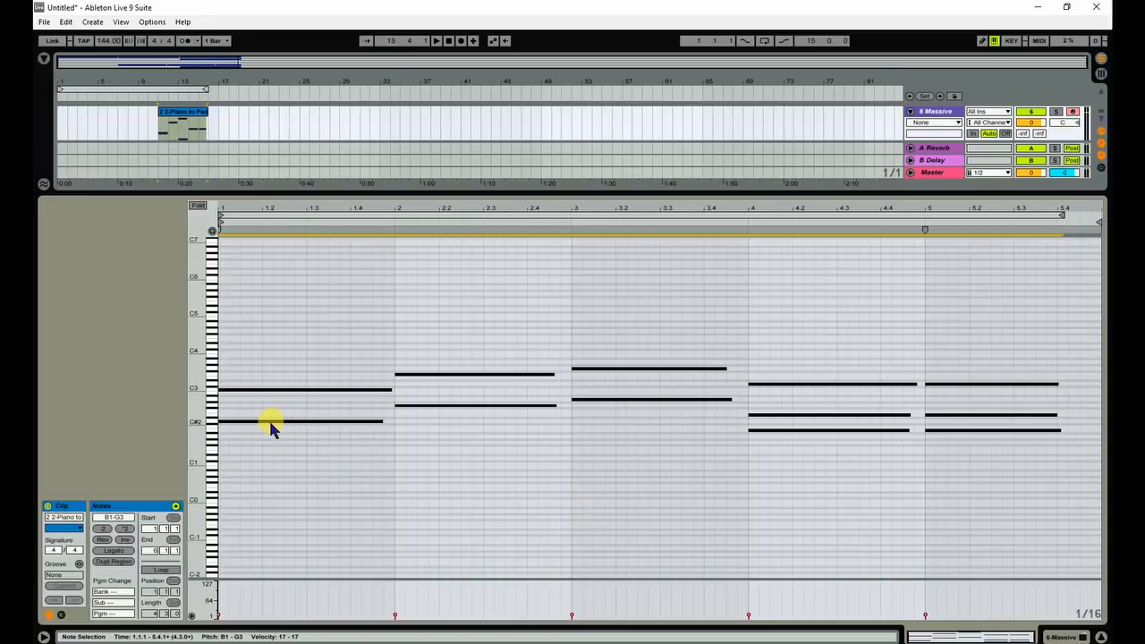
Transpose the selected notes down 12 semitones to B0-G2 and hide the note editor
key(Down)
key(Down)
key(Down)
key(Down)
key(Down)
key(Down)
key(Down)
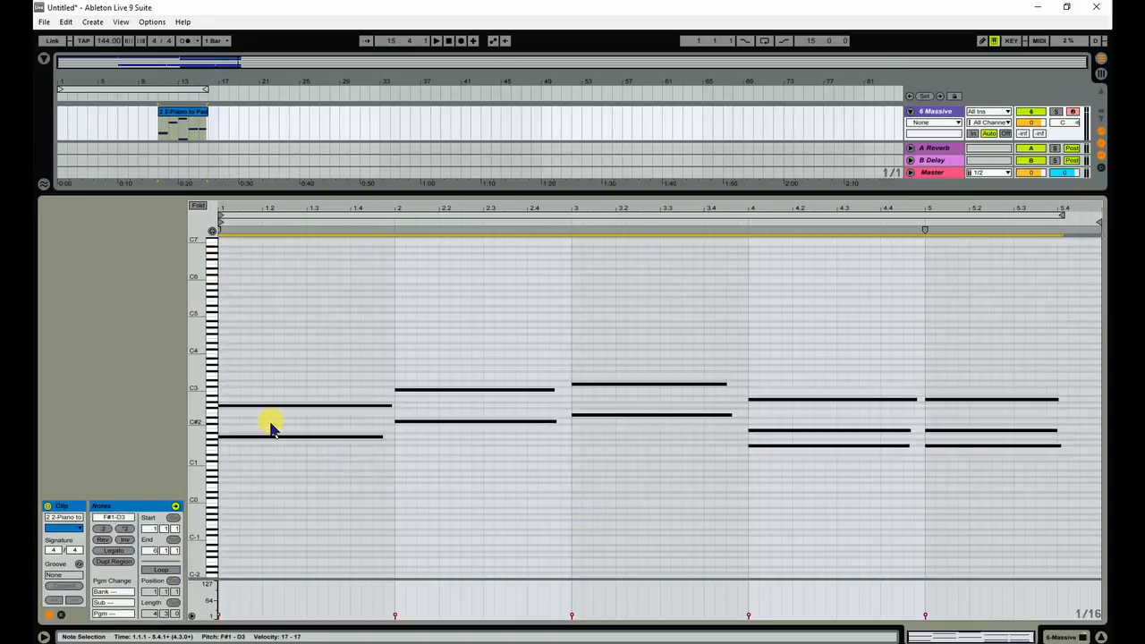
key(Down)
key(Down)
key(Down)
key(Down)
key(Down)
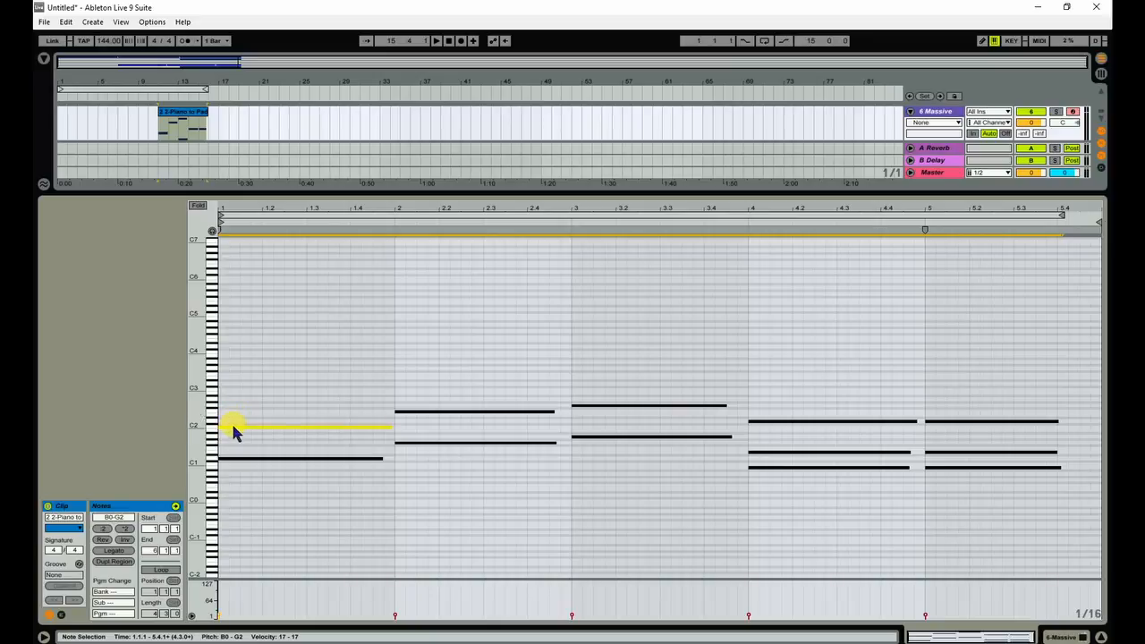
click(1101, 635)
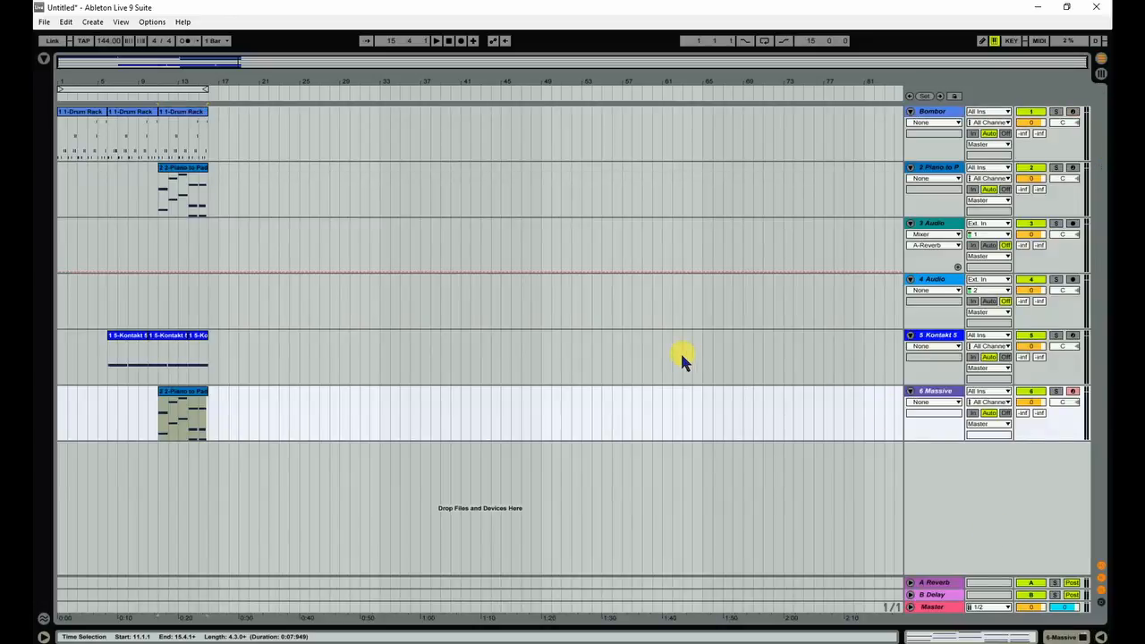
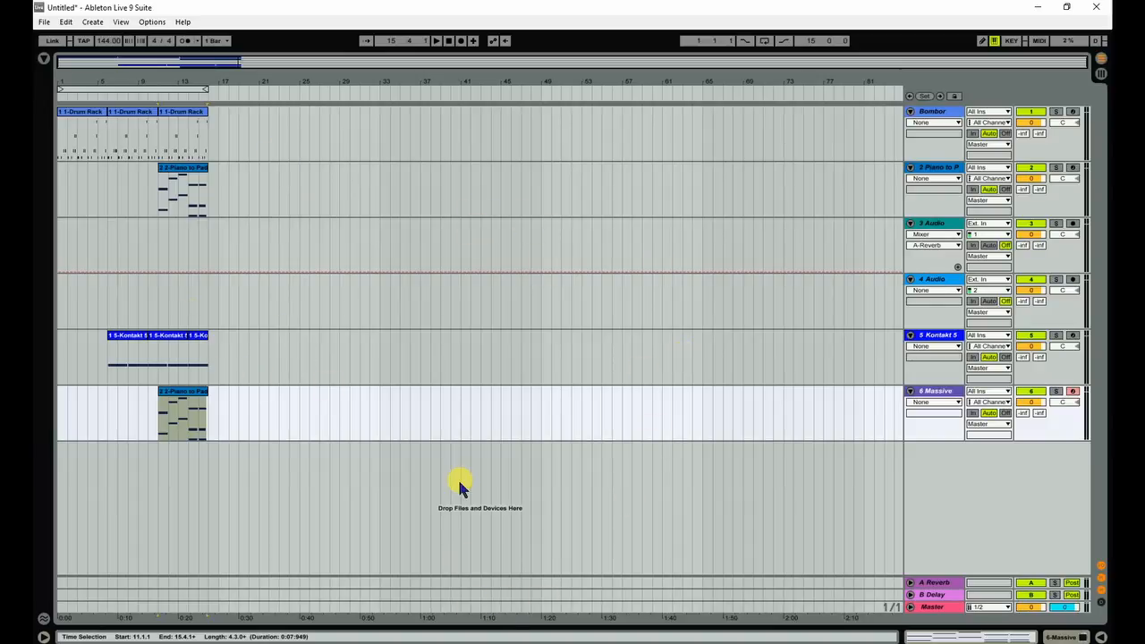
right_click(488, 642)
click(483, 634)
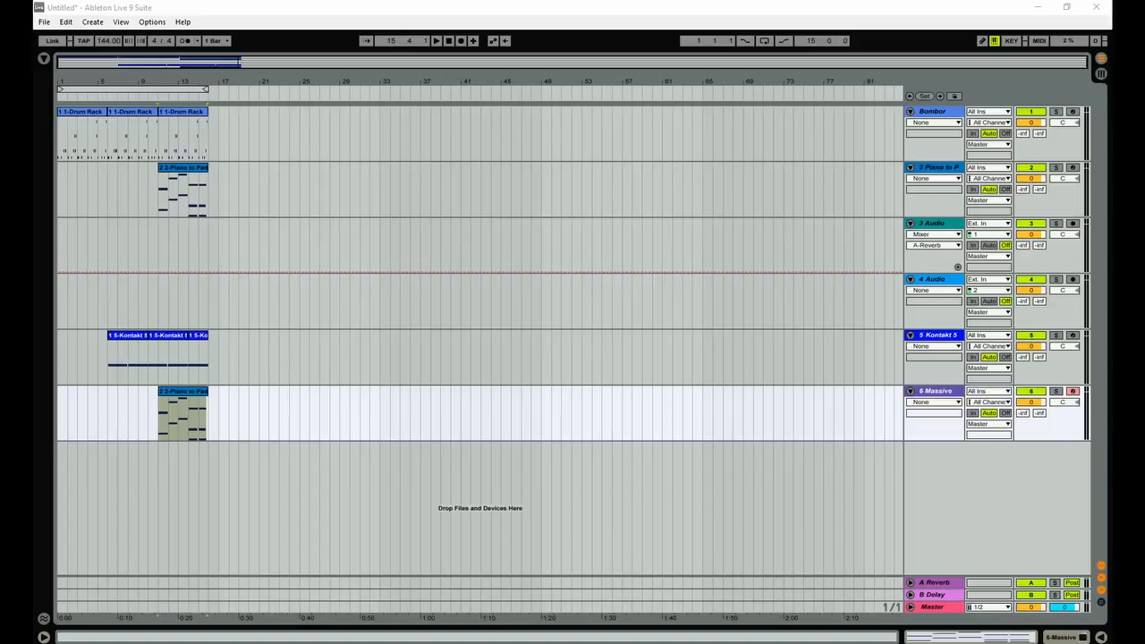
Reopen the Massive clip to review its transposed notes, and return to the full arrangement
click(161, 396)
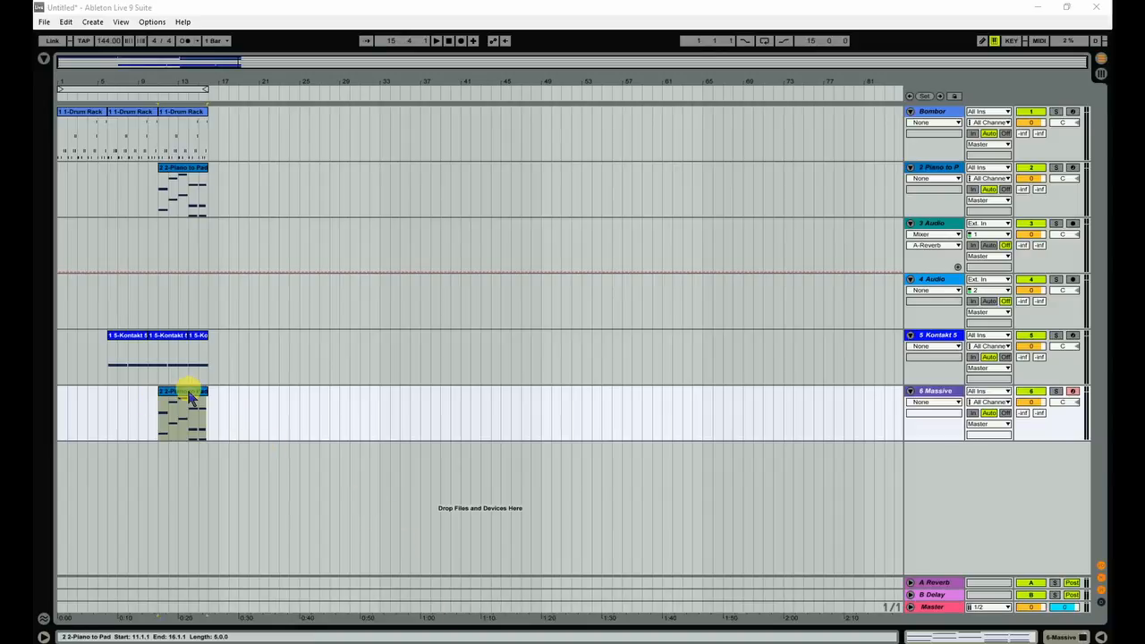
double_click(190, 397)
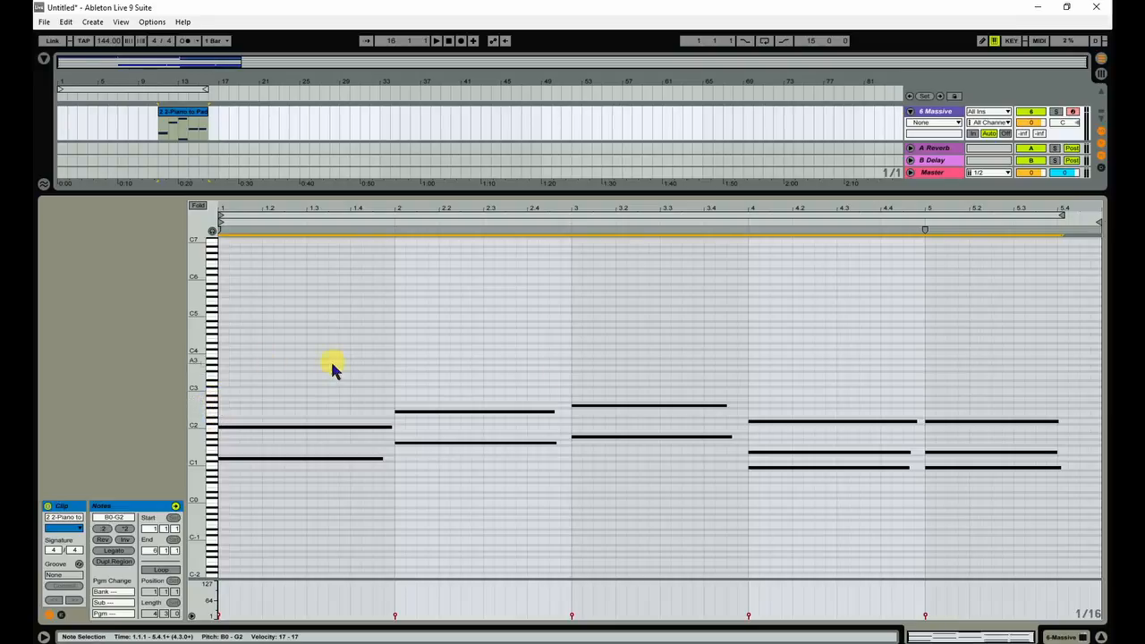
click(1101, 637)
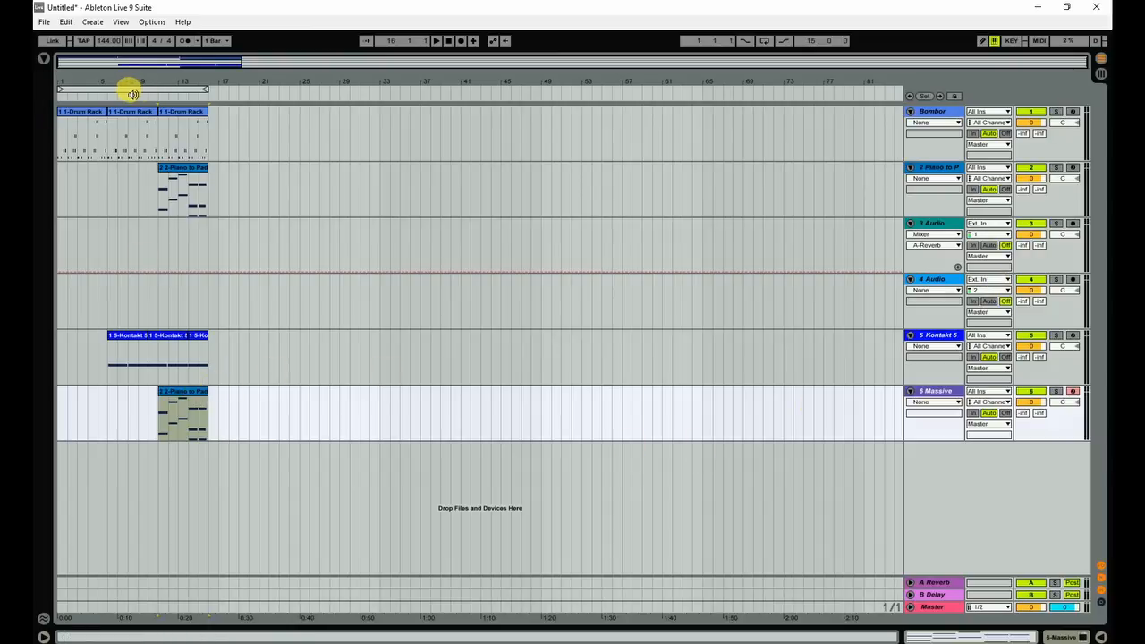
Select the looped section and the first Kontakt 5 clip, and play the arrangement from around bar 5 to hear the layered parts
click(134, 89)
click(141, 93)
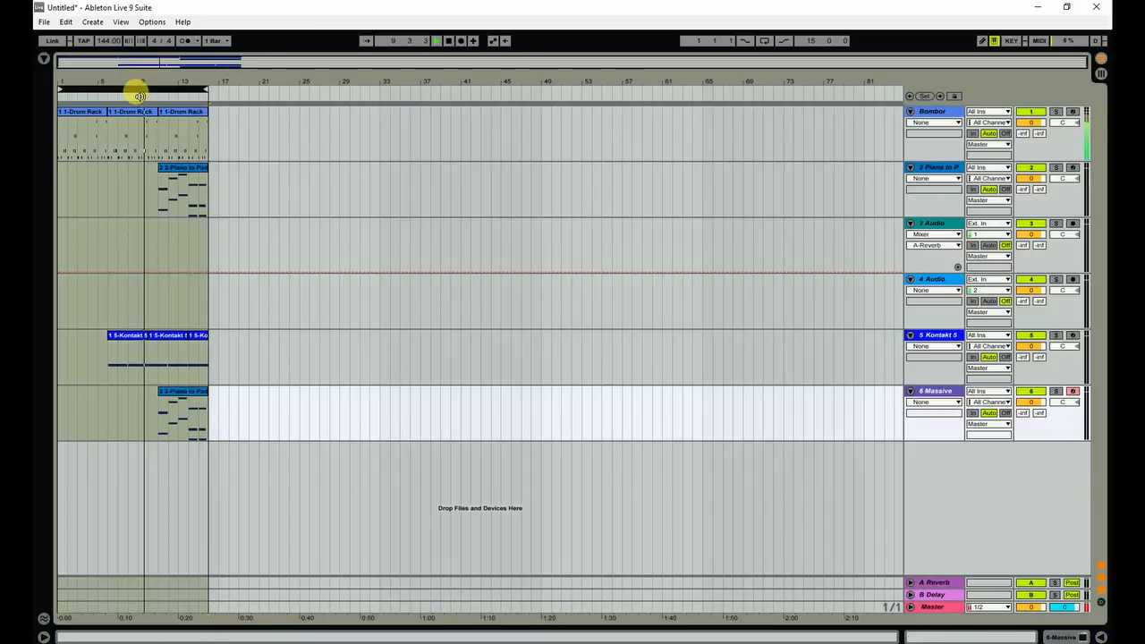
click(133, 340)
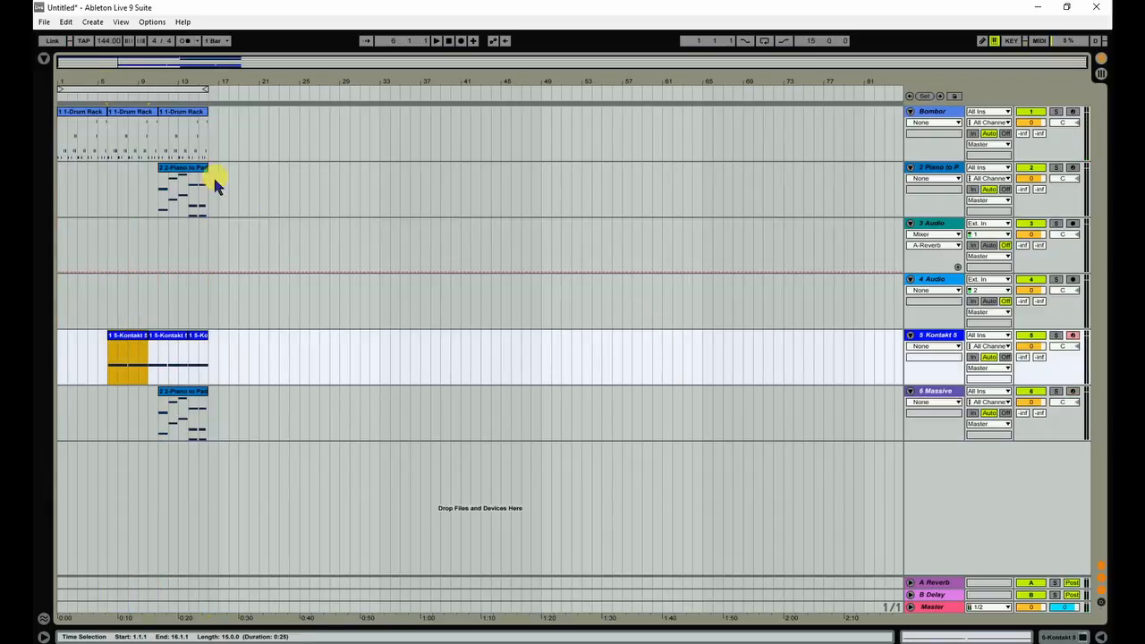
click(101, 96)
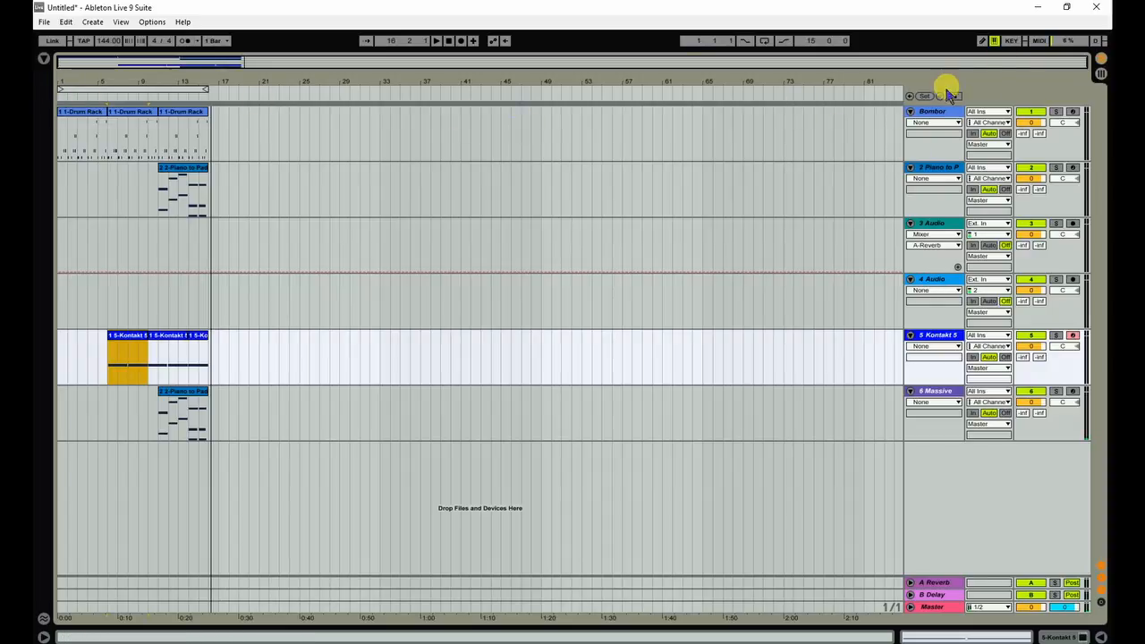
Rename the Massive track to Bass and show its instrument device
click(935, 394)
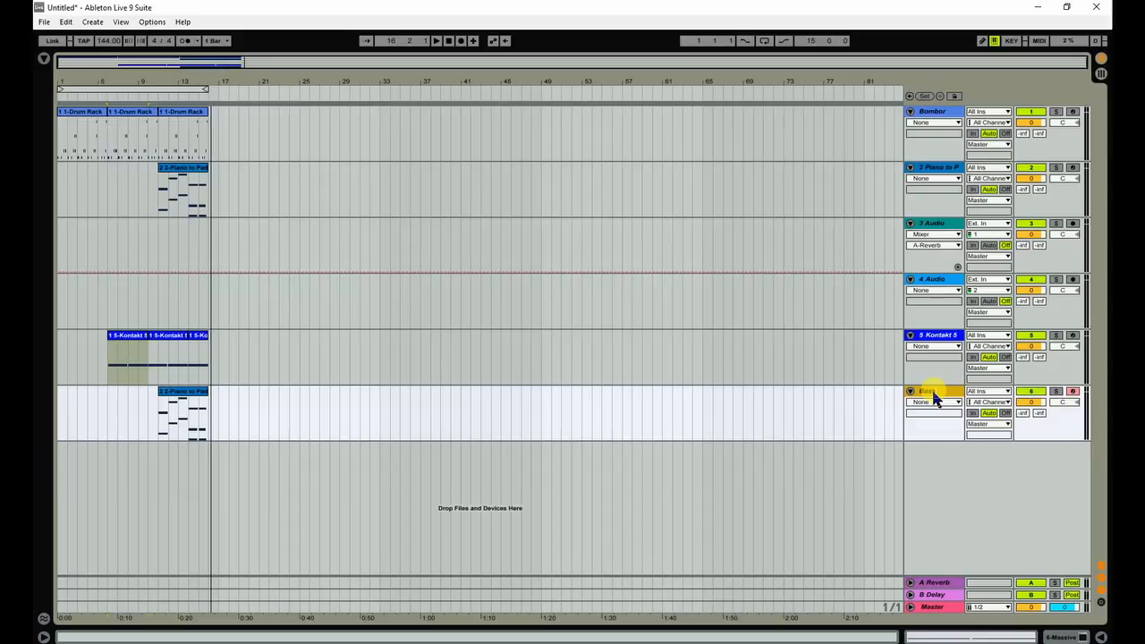
key(Return)
double_click(950, 395)
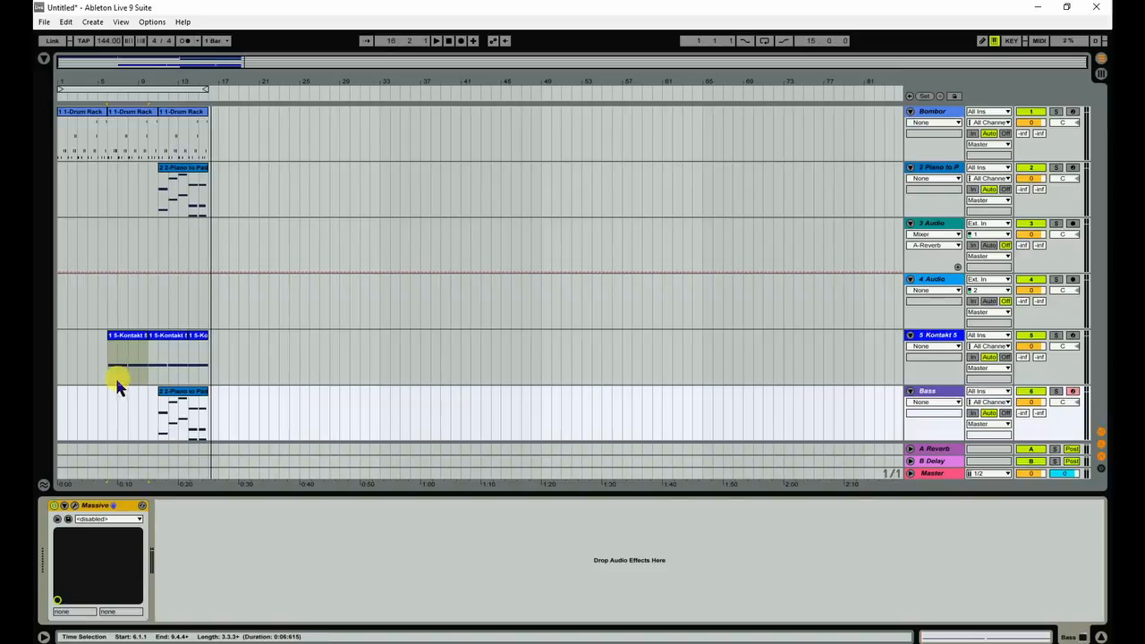
Recolour the clip on the Bass track red and hide its note editor
double_click(177, 392)
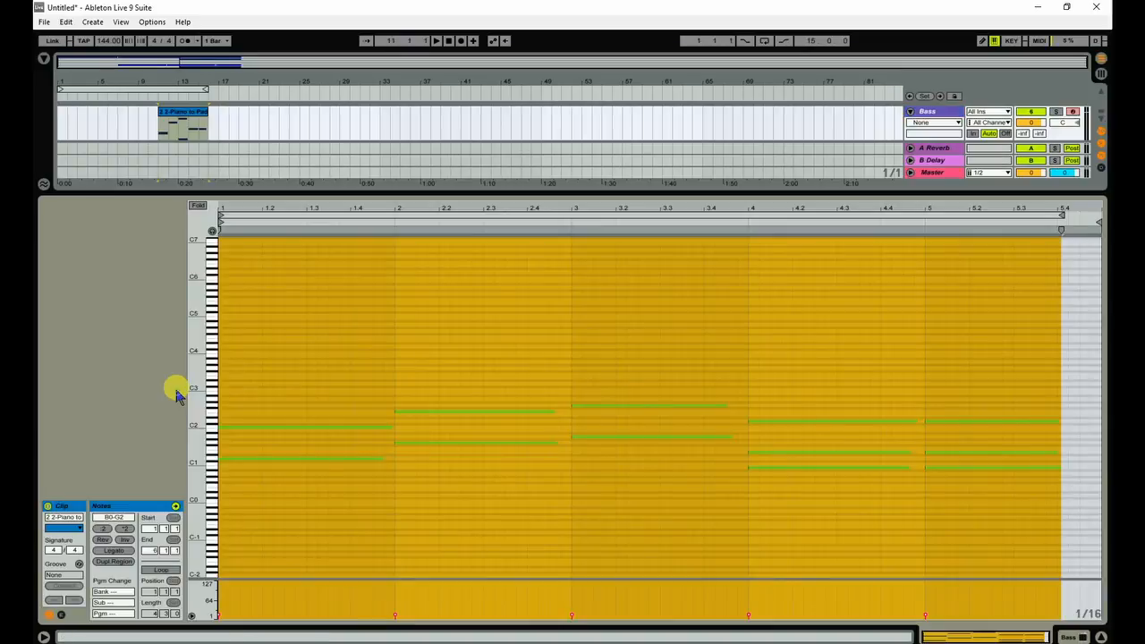
click(76, 530)
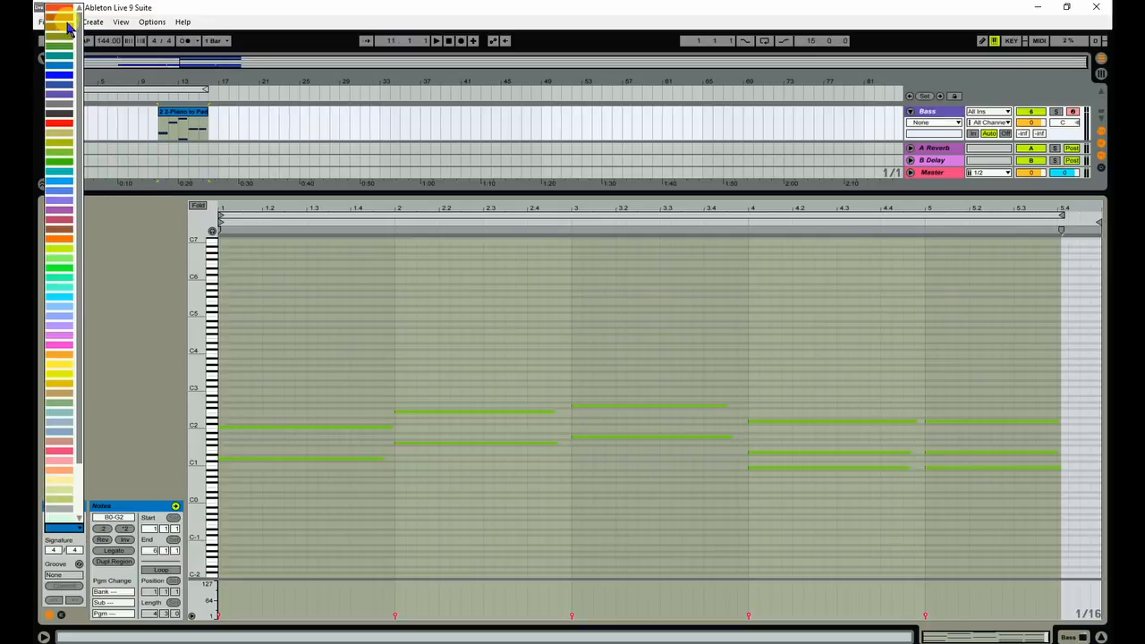
click(60, 125)
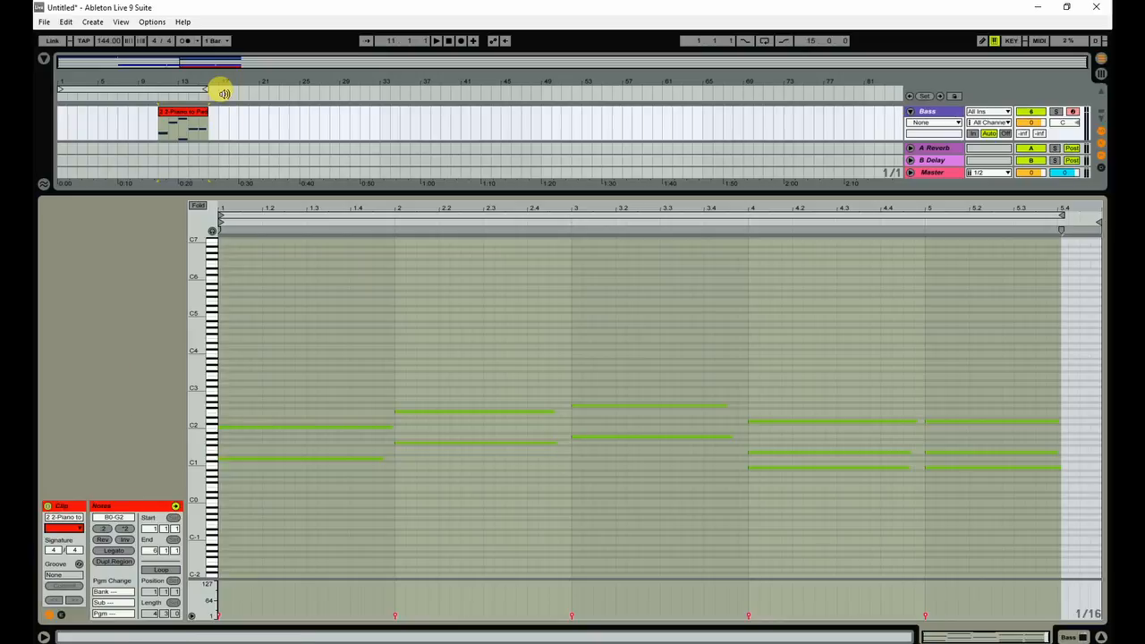
click(1101, 637)
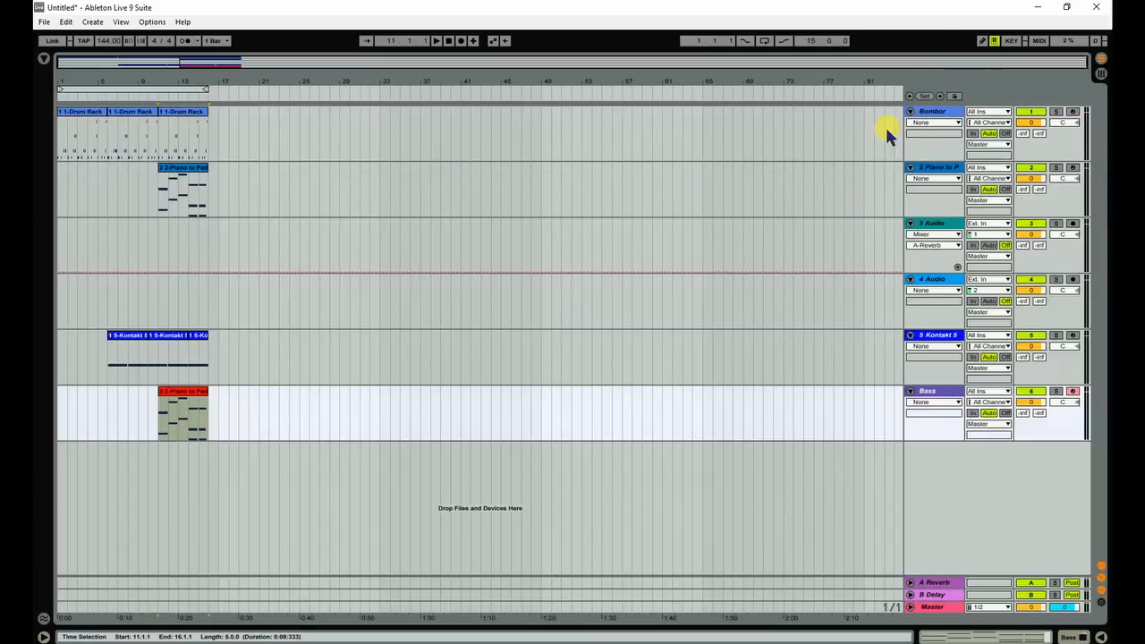
Fold the Bombor, Piano to Pad, 3 Audio and 4 Audio tracks into compact lanes
click(927, 123)
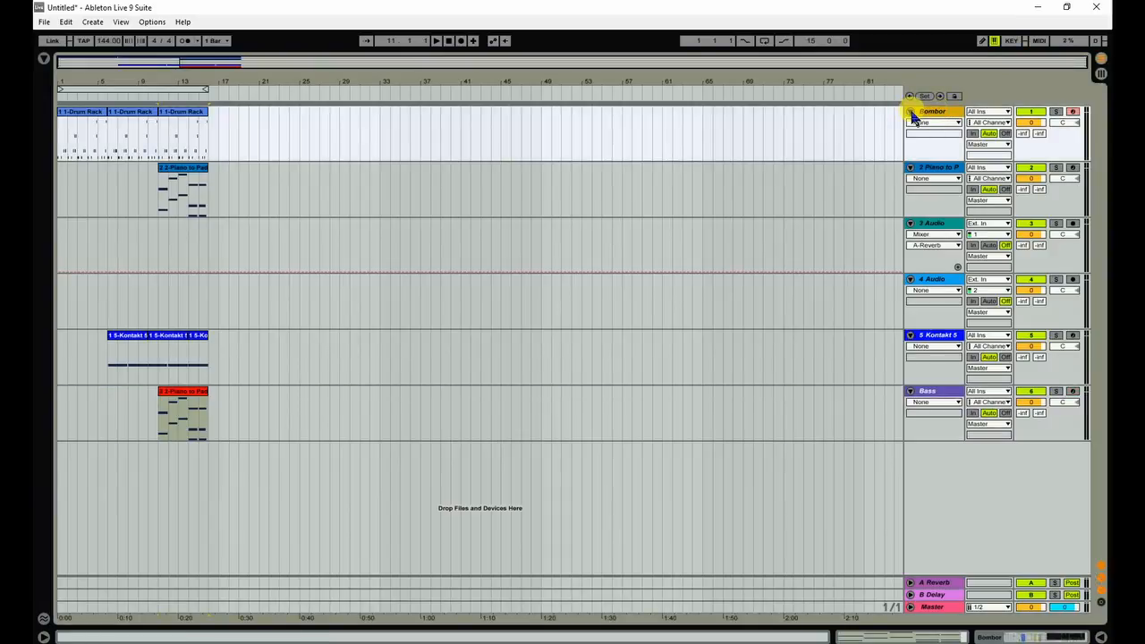
click(911, 113)
click(911, 123)
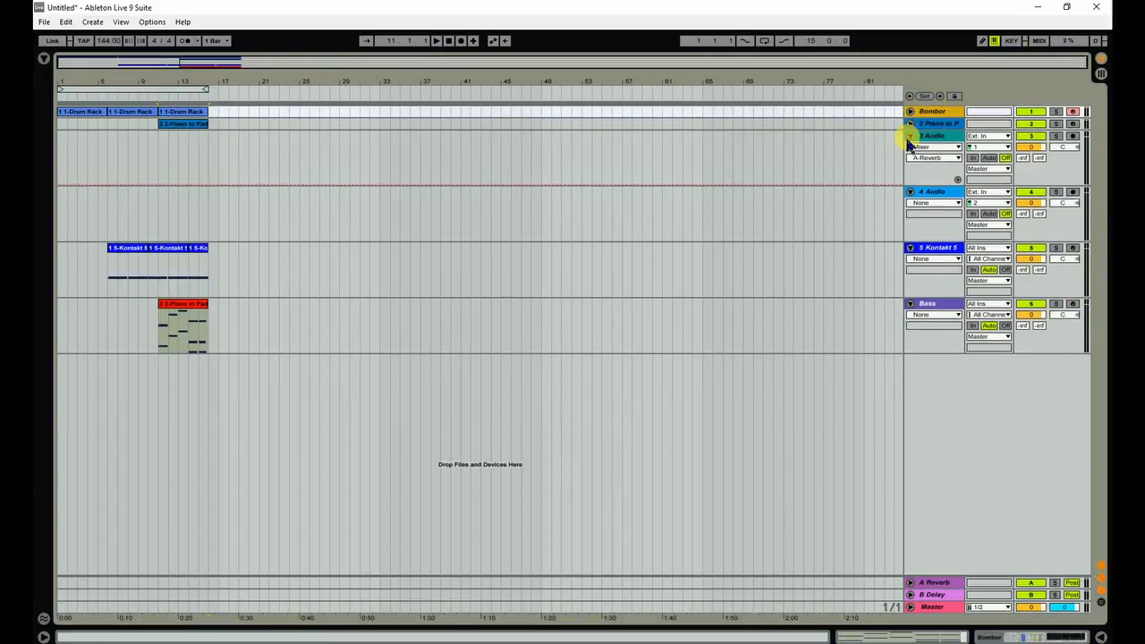
click(911, 135)
click(911, 149)
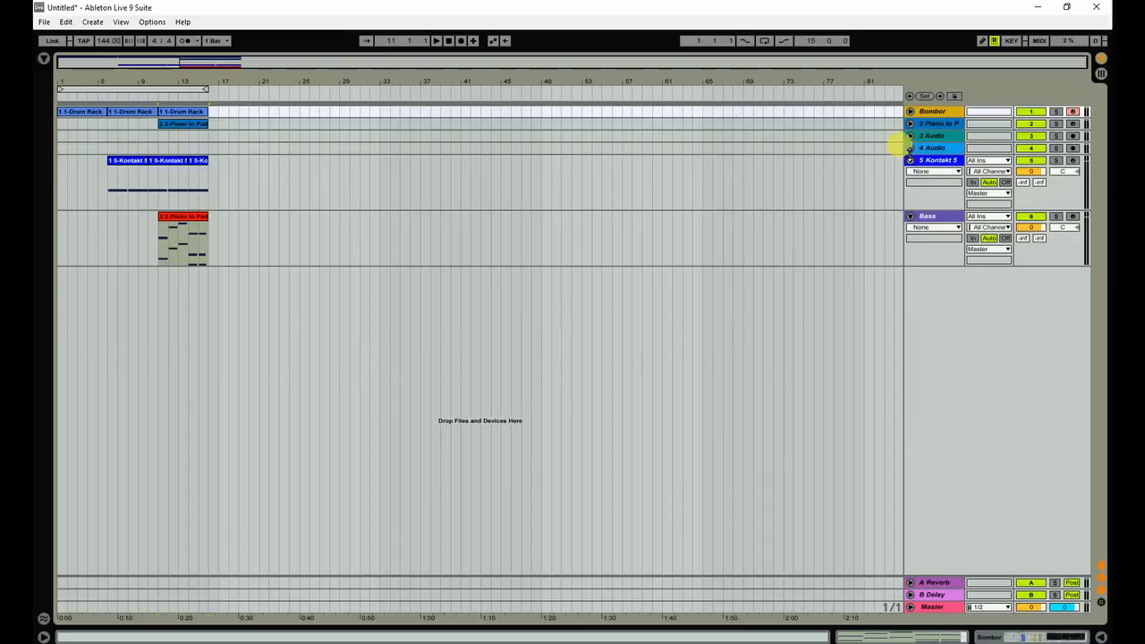
Unfold the 4 Audio track and enlarge the lane heights of 4 Audio and Kontakt 5
click(912, 149)
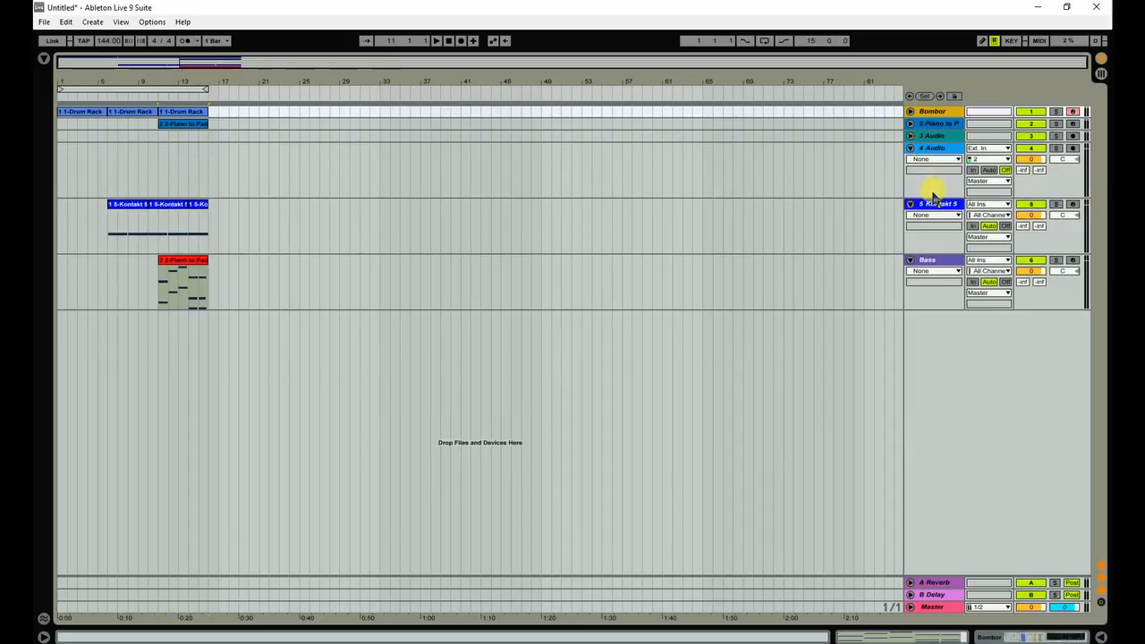
drag(933, 194, 926, 332)
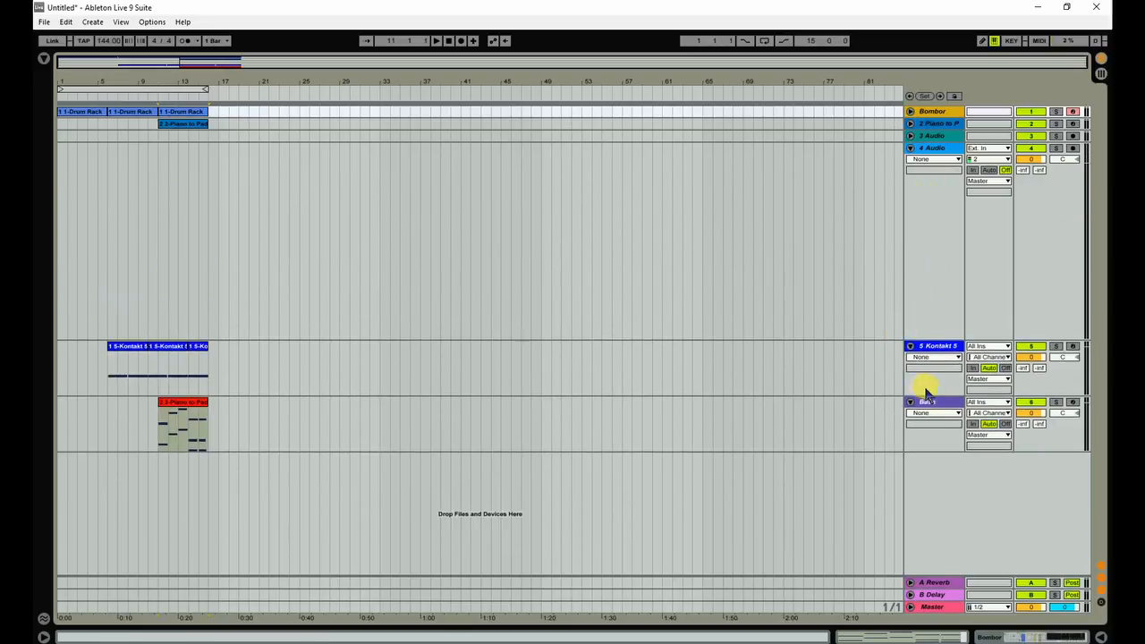
drag(929, 395, 926, 503)
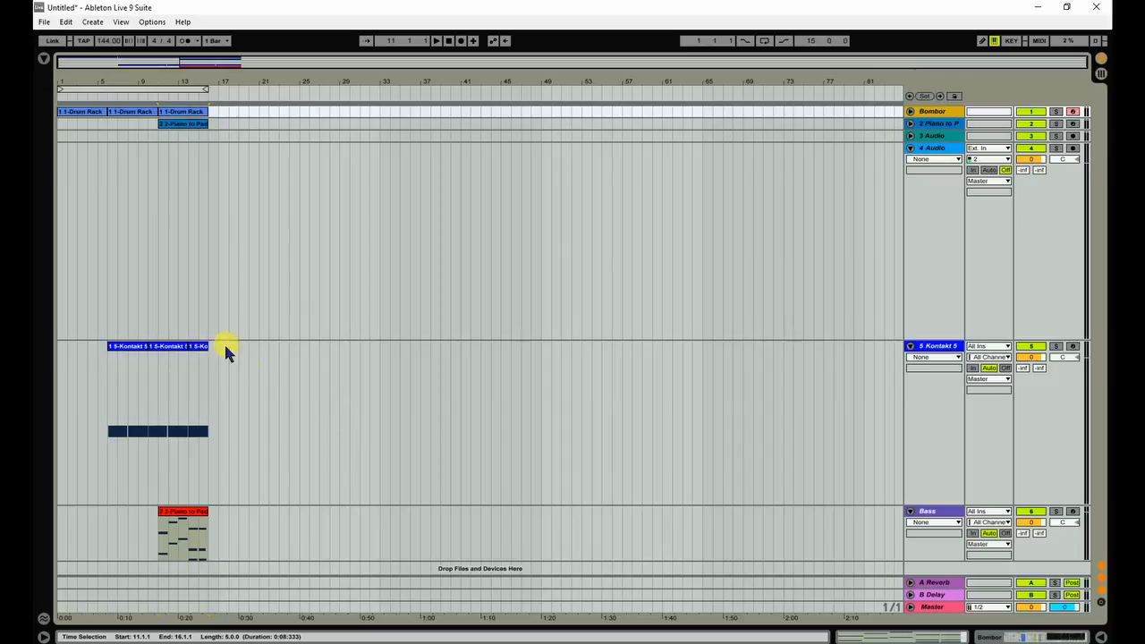
Open the middle Kontakt 5 clip to review its notes, and return to the full arrangement
click(179, 347)
double_click(178, 348)
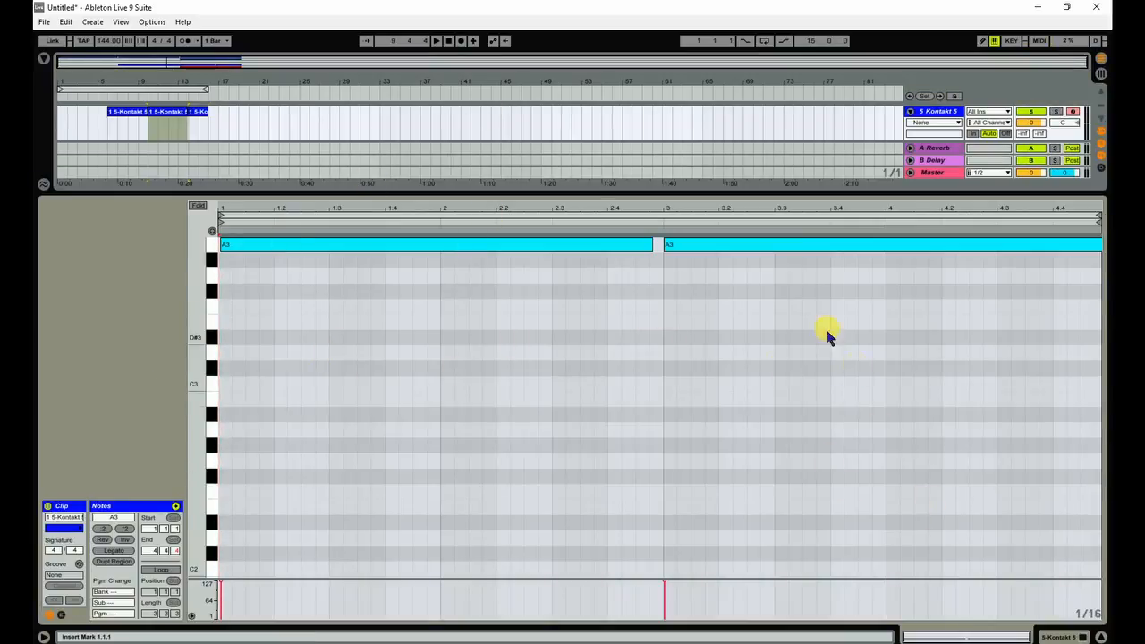
click(1100, 636)
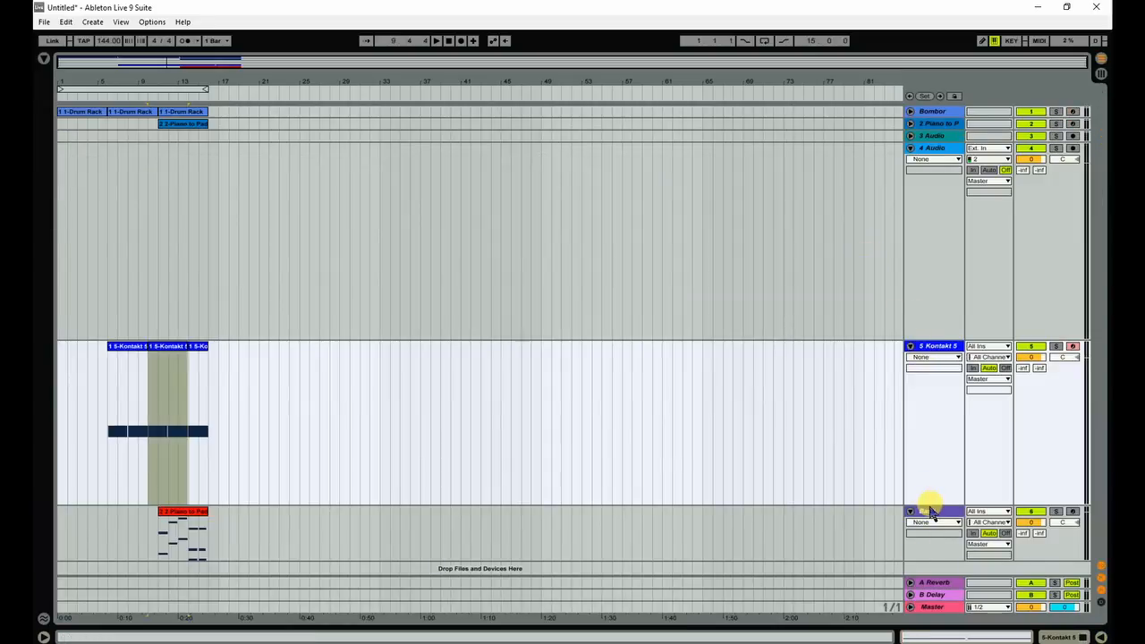
Reduce the Kontakt 5 lane height, and briefly view the track's instrument device
drag(929, 503, 931, 395)
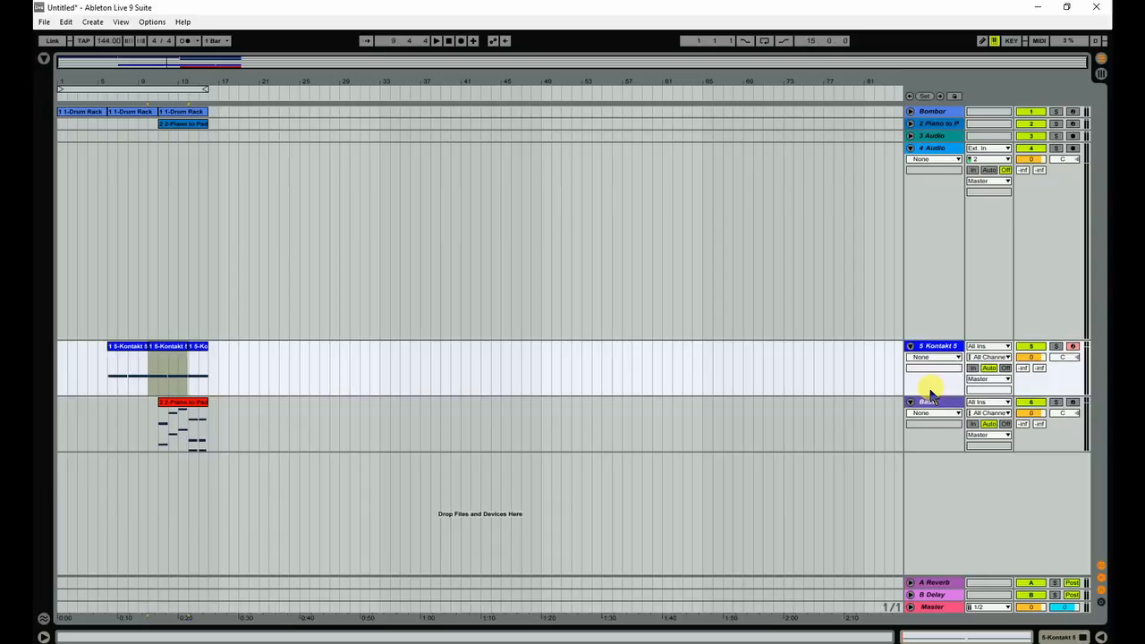
double_click(928, 352)
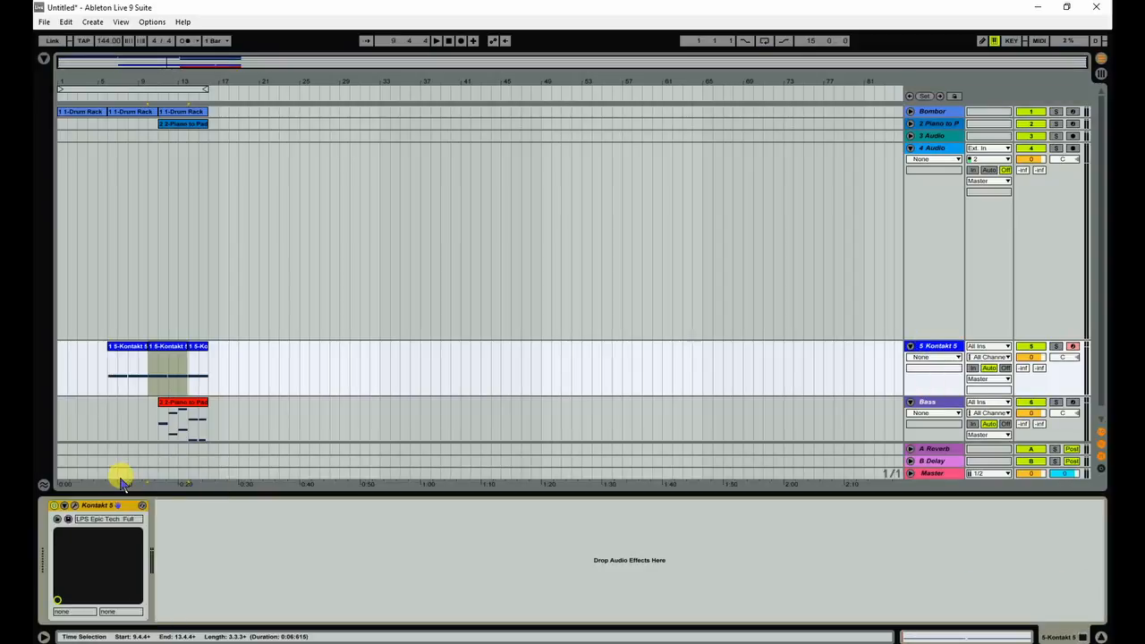
click(1100, 636)
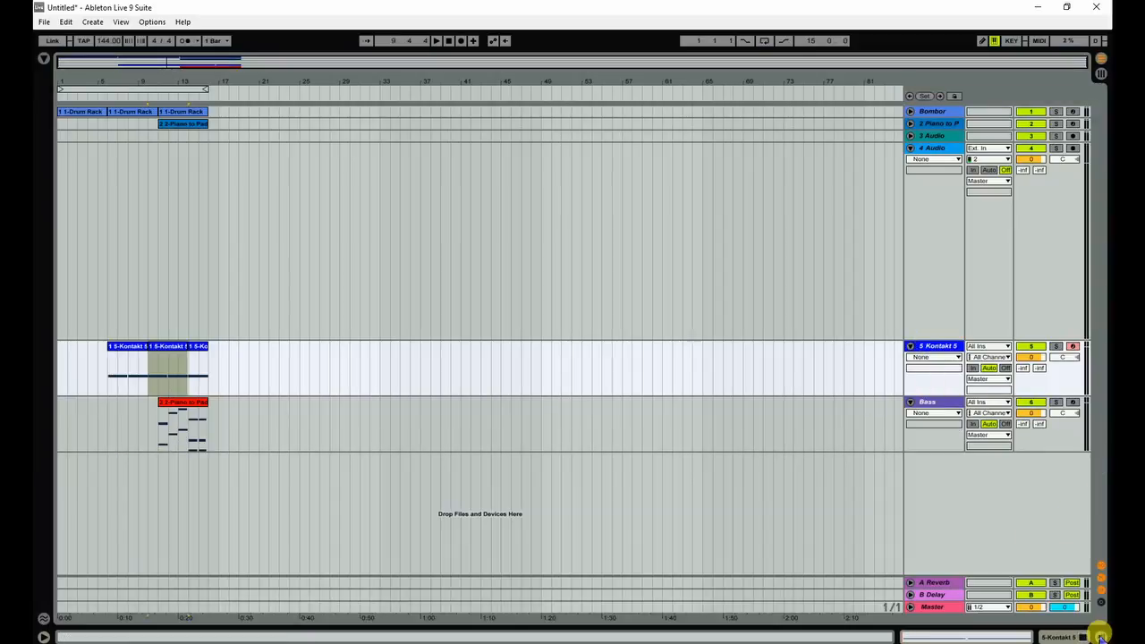
Fold the Bass, Kontakt 5 and 4 Audio tracks into compact lanes
click(910, 402)
click(911, 347)
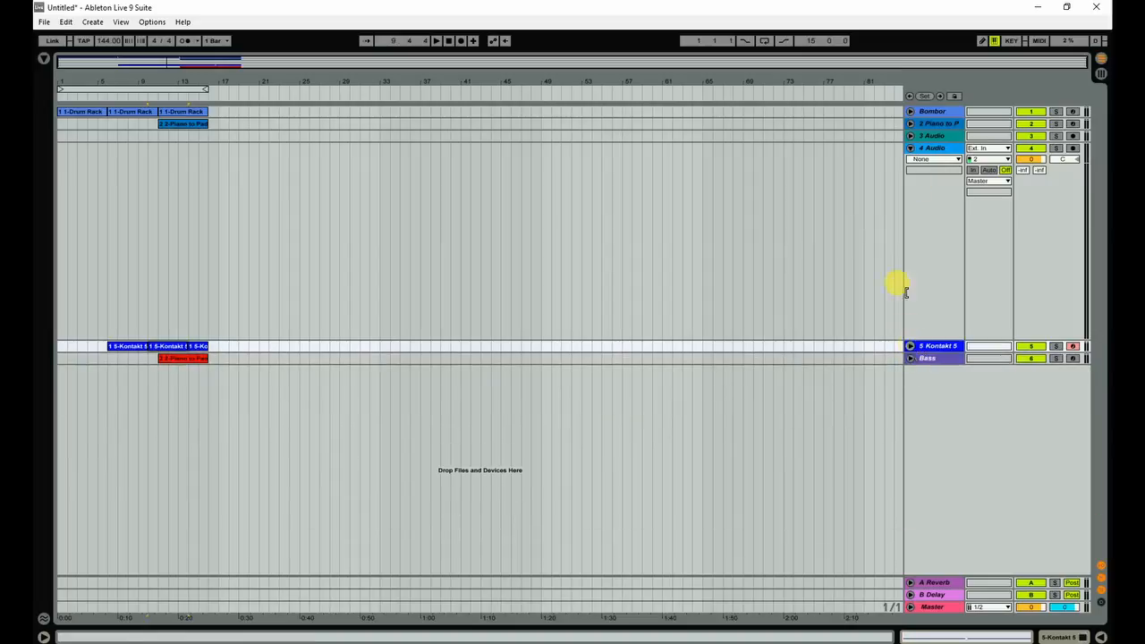
click(911, 149)
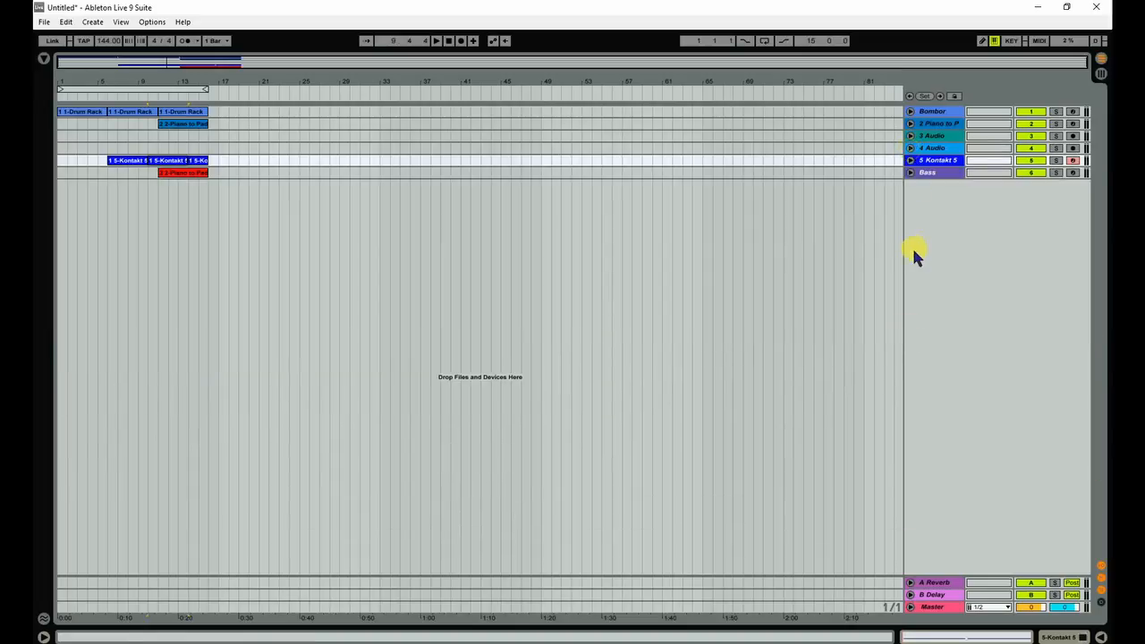
Select the Kontakt 5 and Bass tracks together and combine them into a group track
right_click(936, 177)
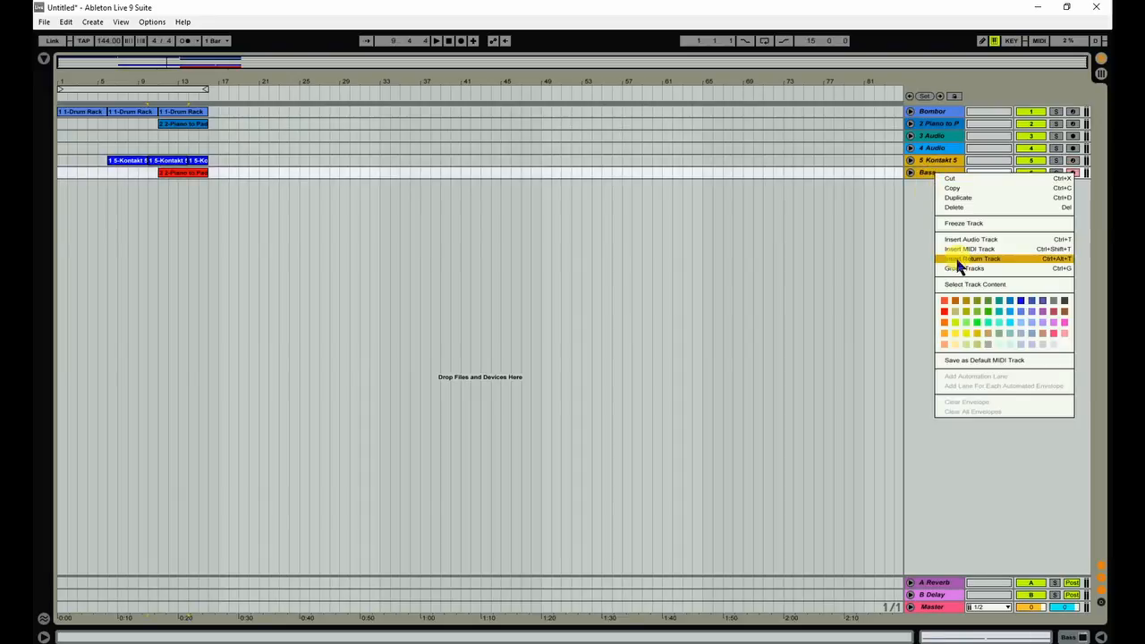
click(915, 239)
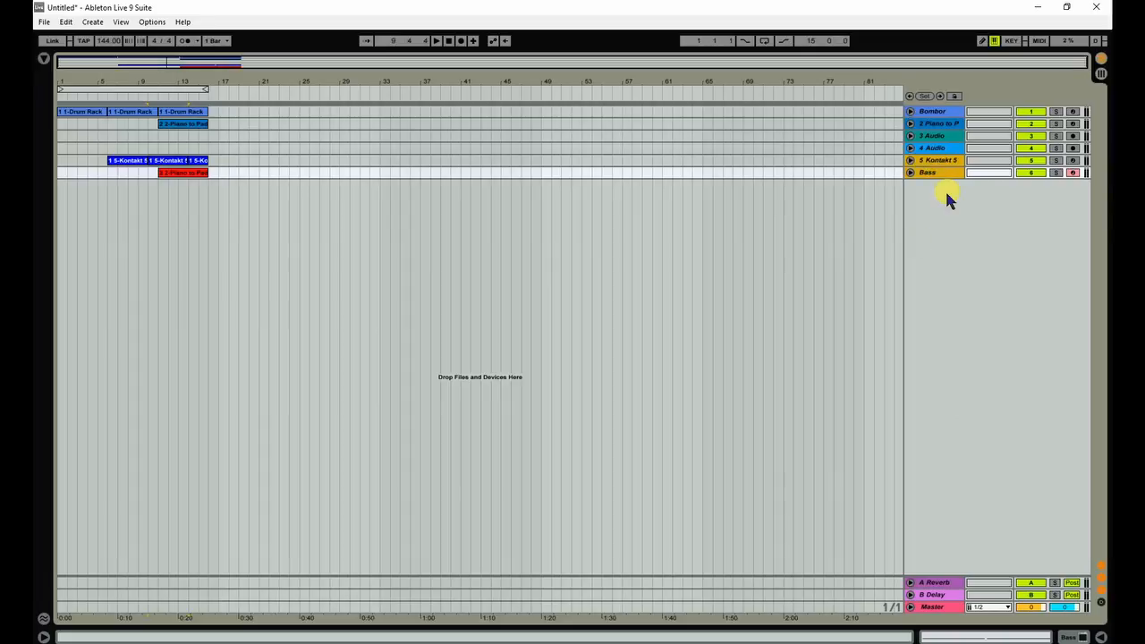
click(942, 162)
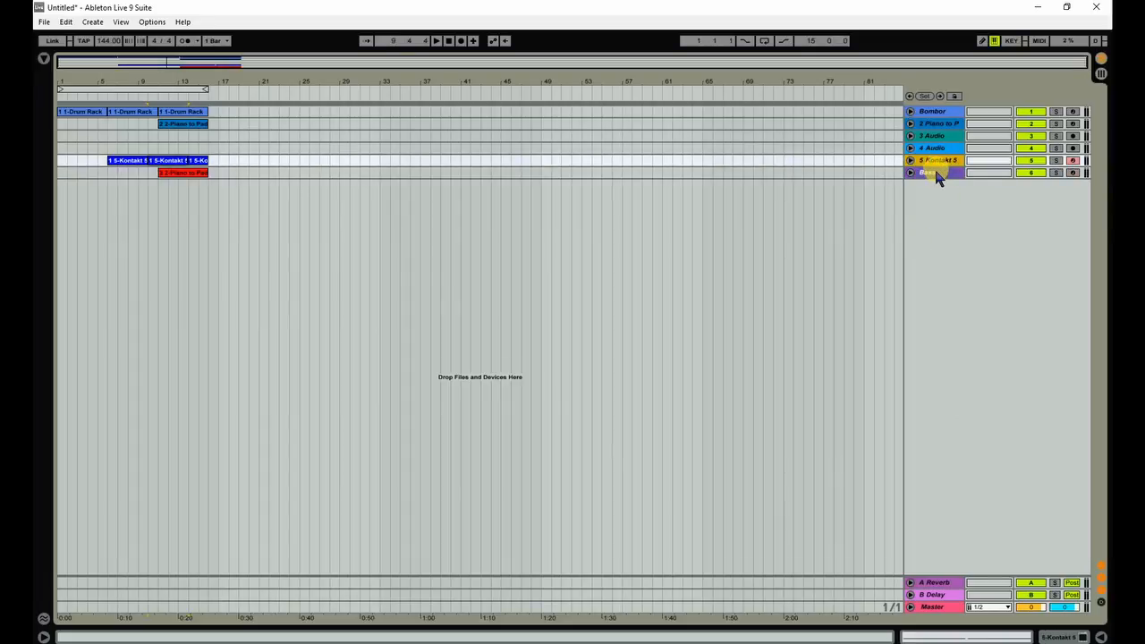
click(936, 173)
right_click(936, 175)
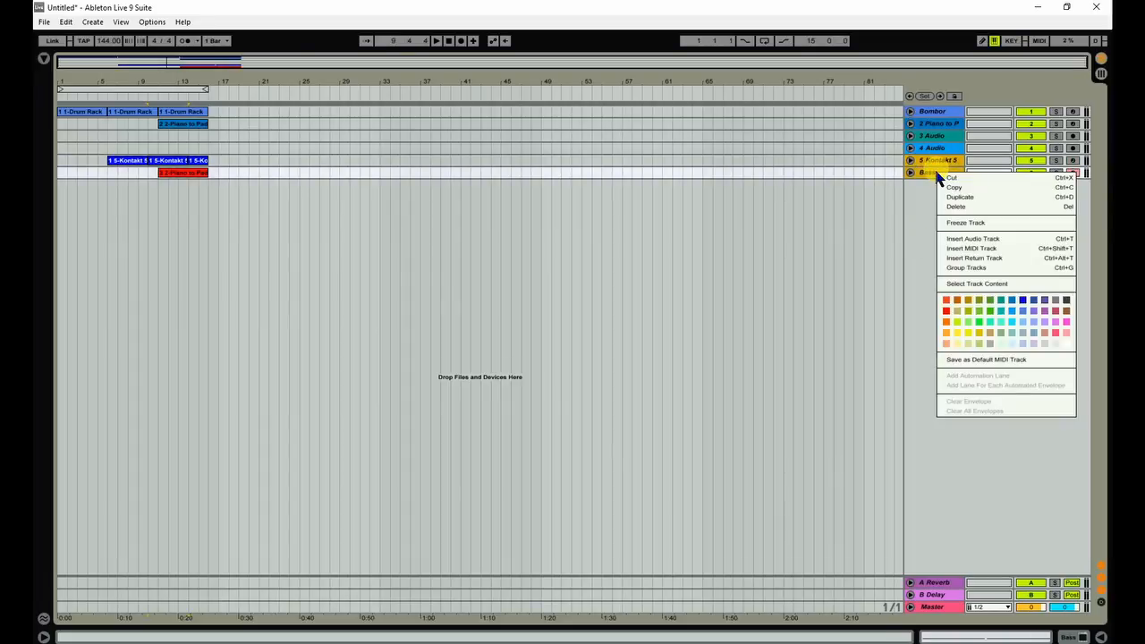
click(1056, 268)
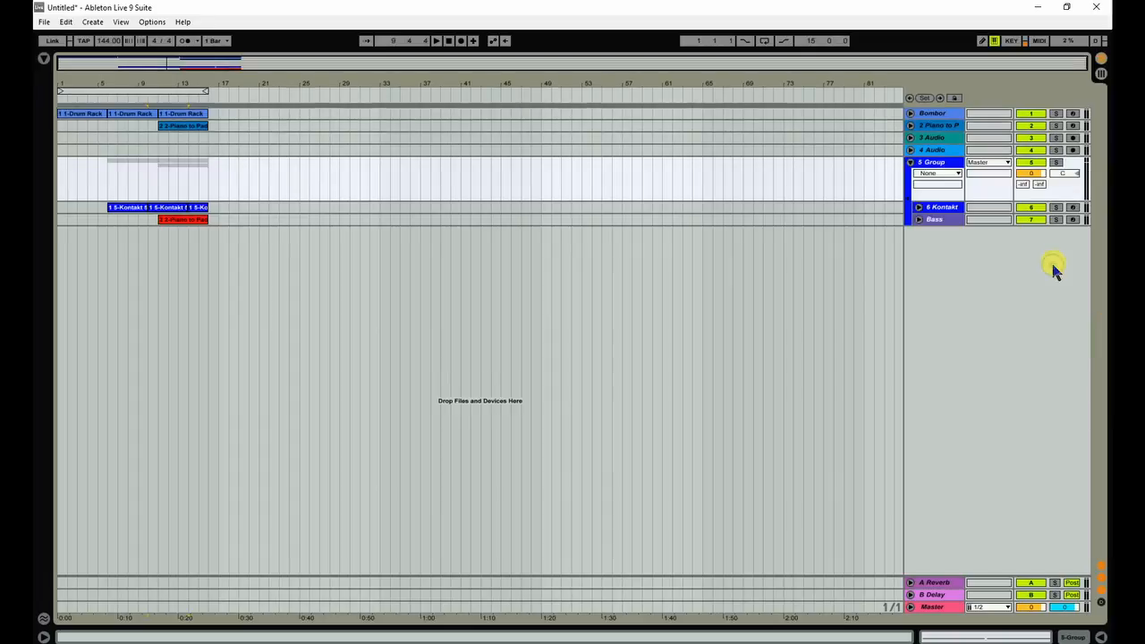
Rename the new group track to 011 and fold it to hide its two member tracks
double_click(935, 166)
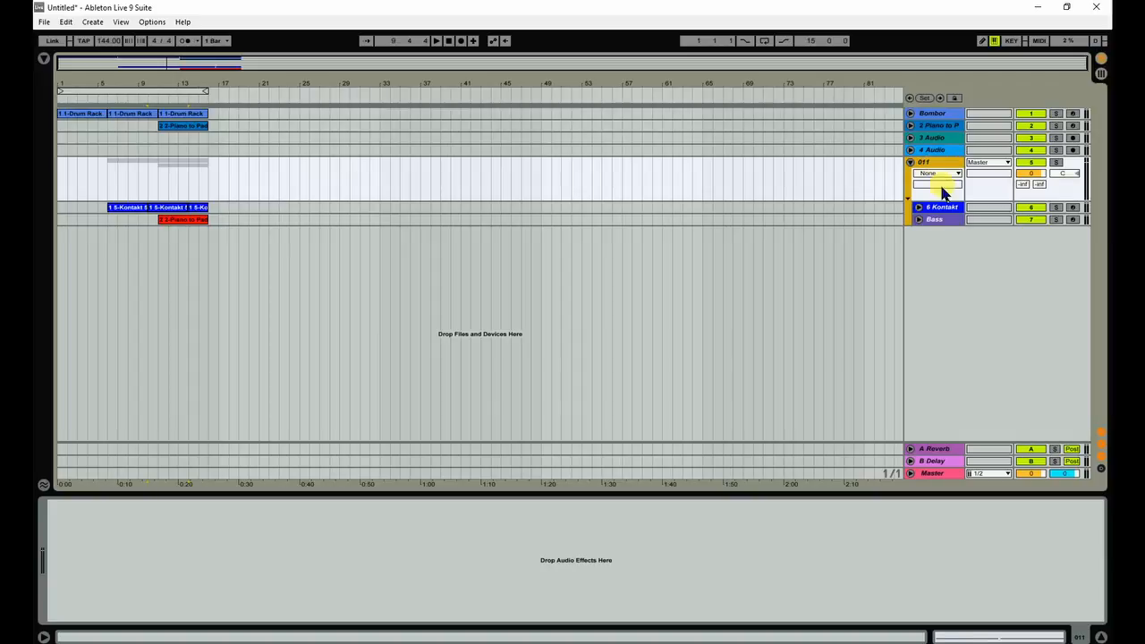
click(911, 163)
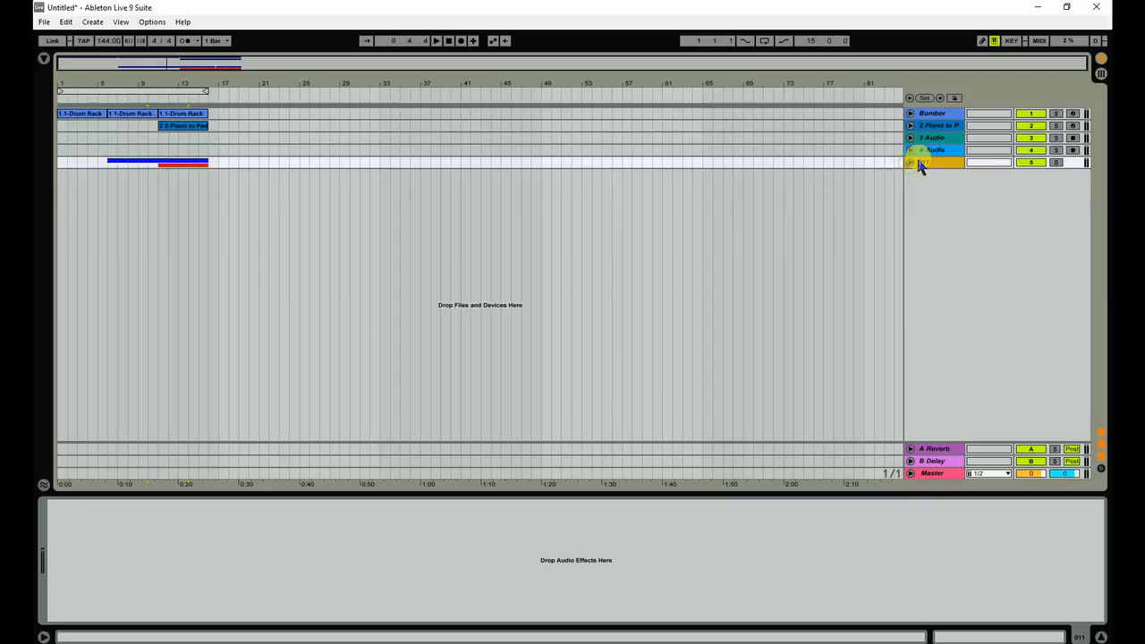
In Session View, lower the Kontakt 5 and Bass volumes, fold the 011 group, and return to Arrangement View
key(Tab)
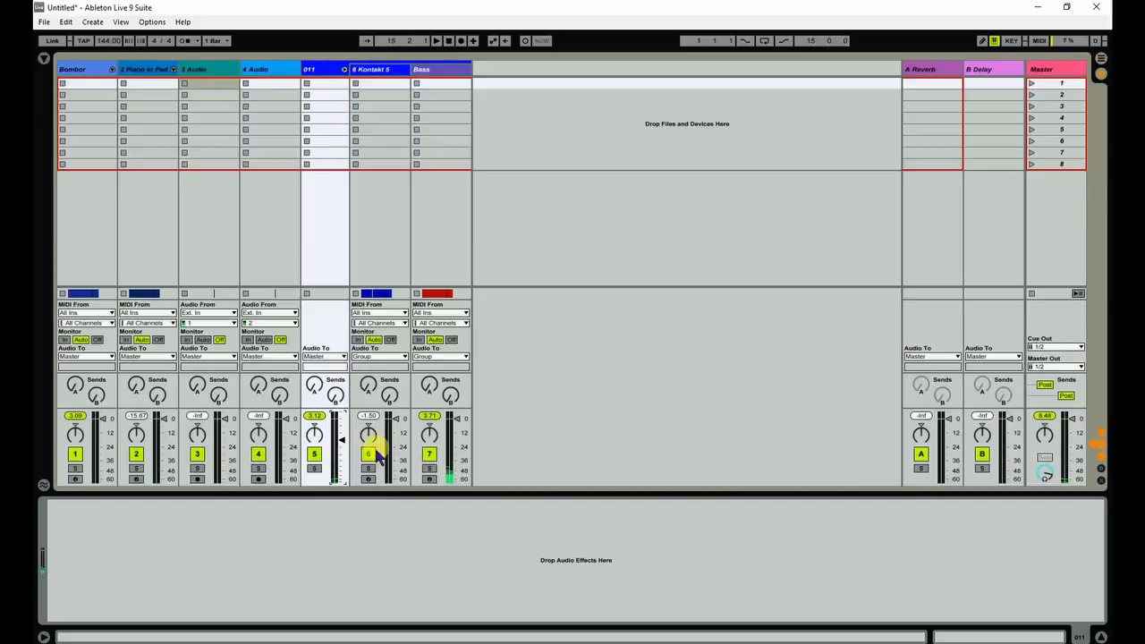
drag(396, 419, 457, 441)
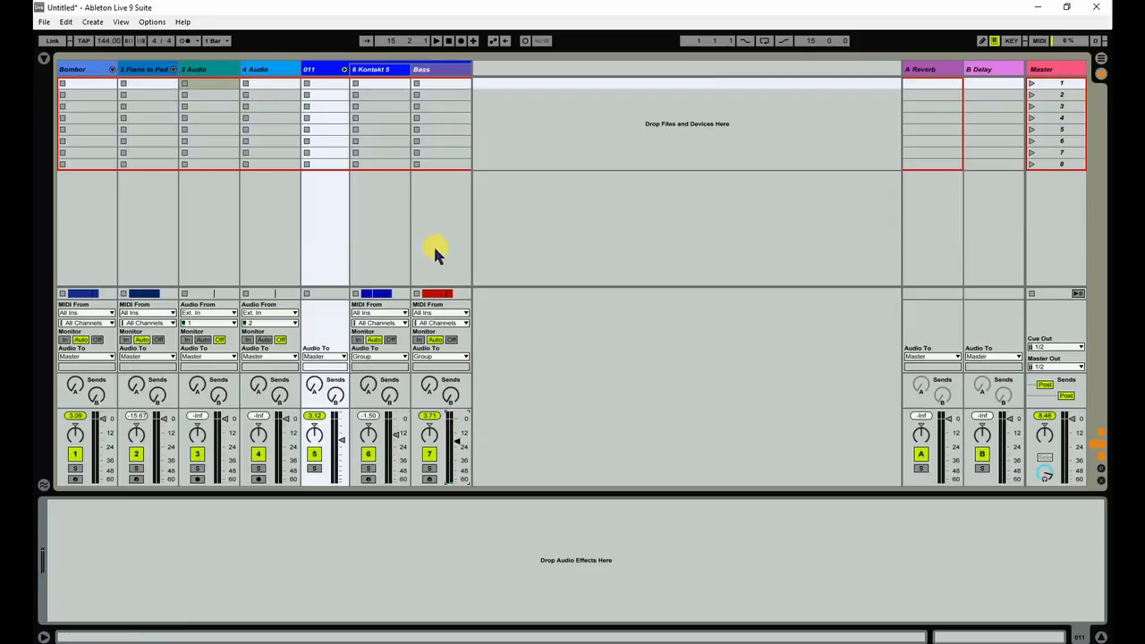
click(345, 70)
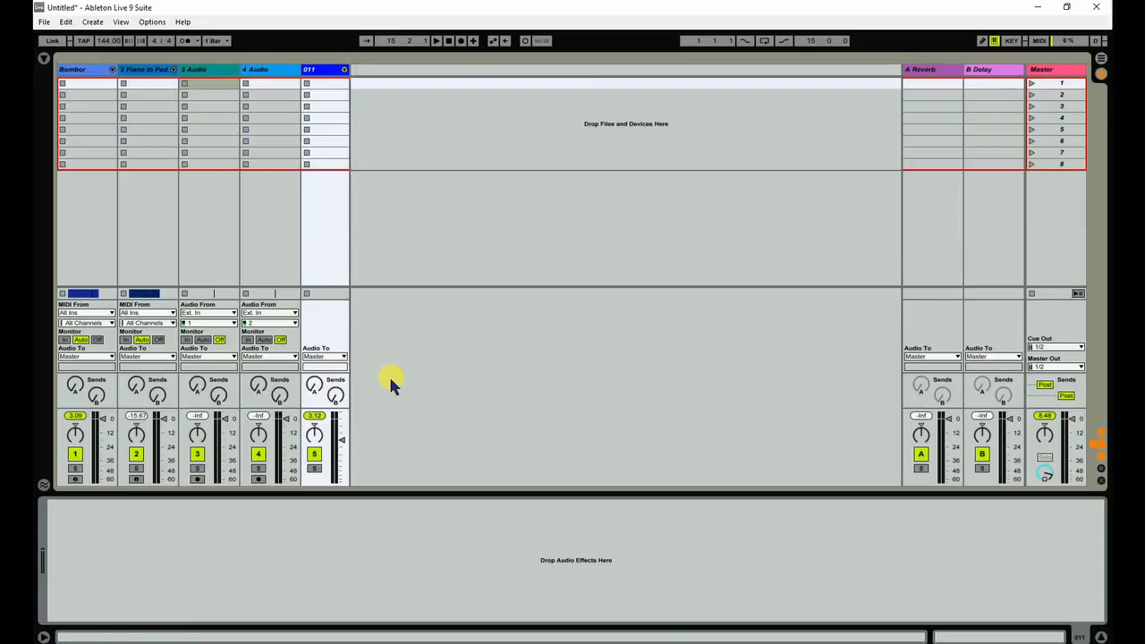
key(Tab)
Show the browser with the NI plug-in folder collapsed, and display the Bombor track's Drum Rack devices
click(43, 58)
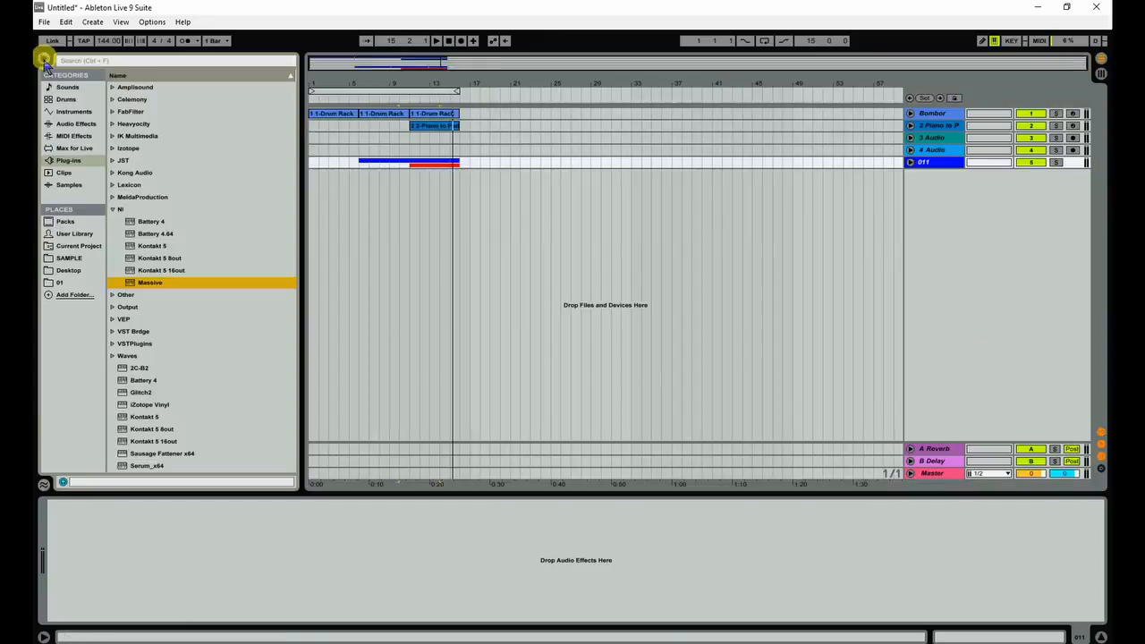
click(113, 208)
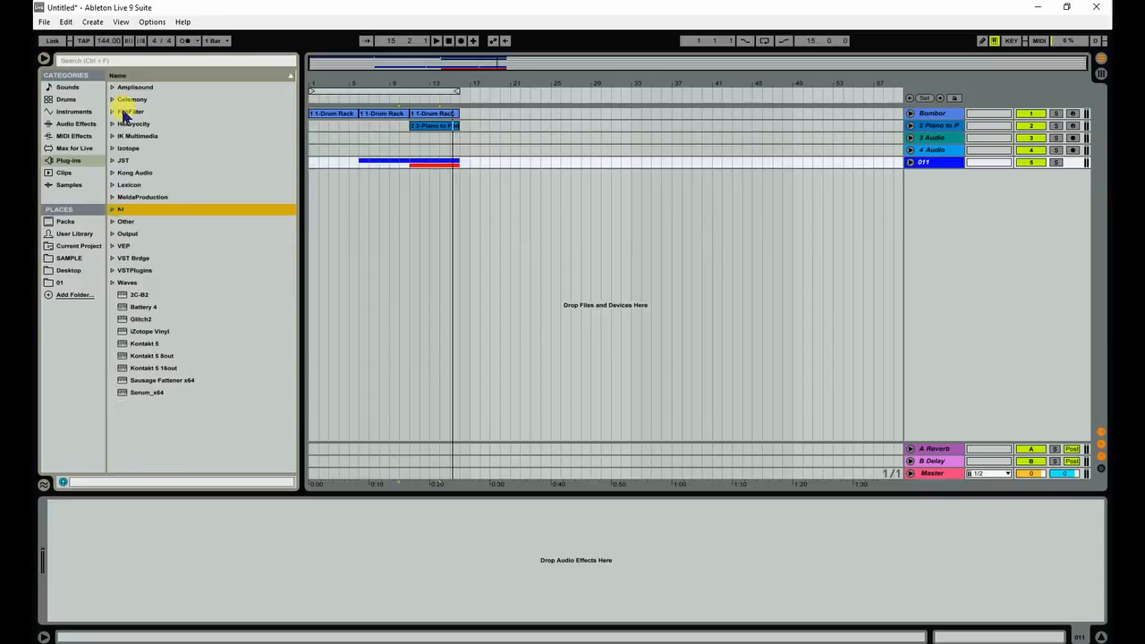
click(934, 116)
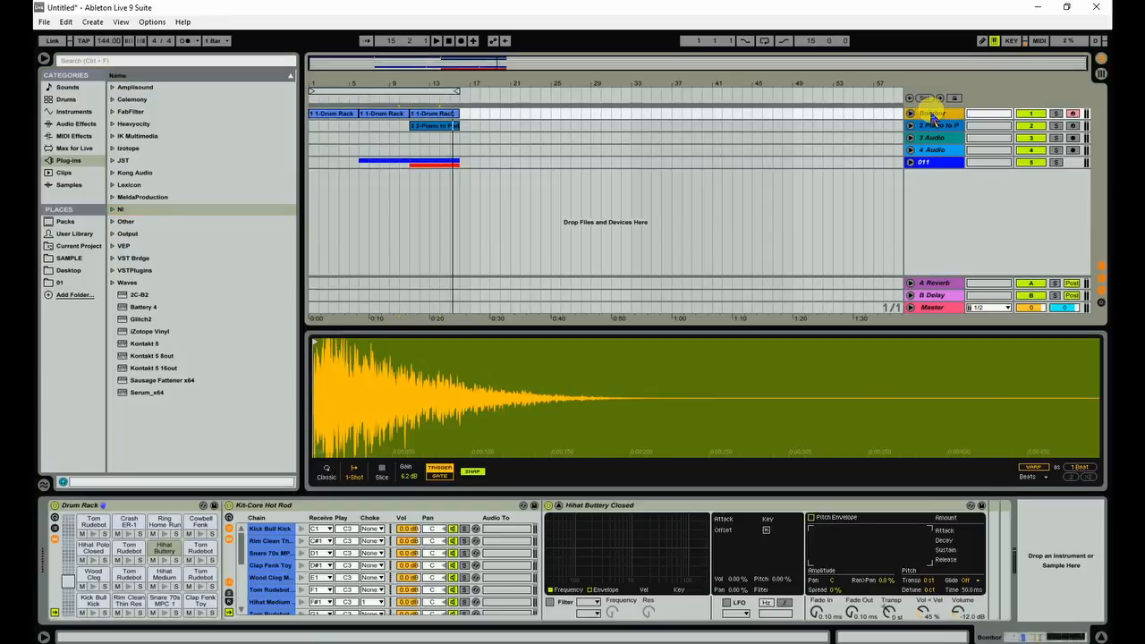
Display the Piano to Pad track's devices and unfold the track in the arrangement during playback
click(933, 128)
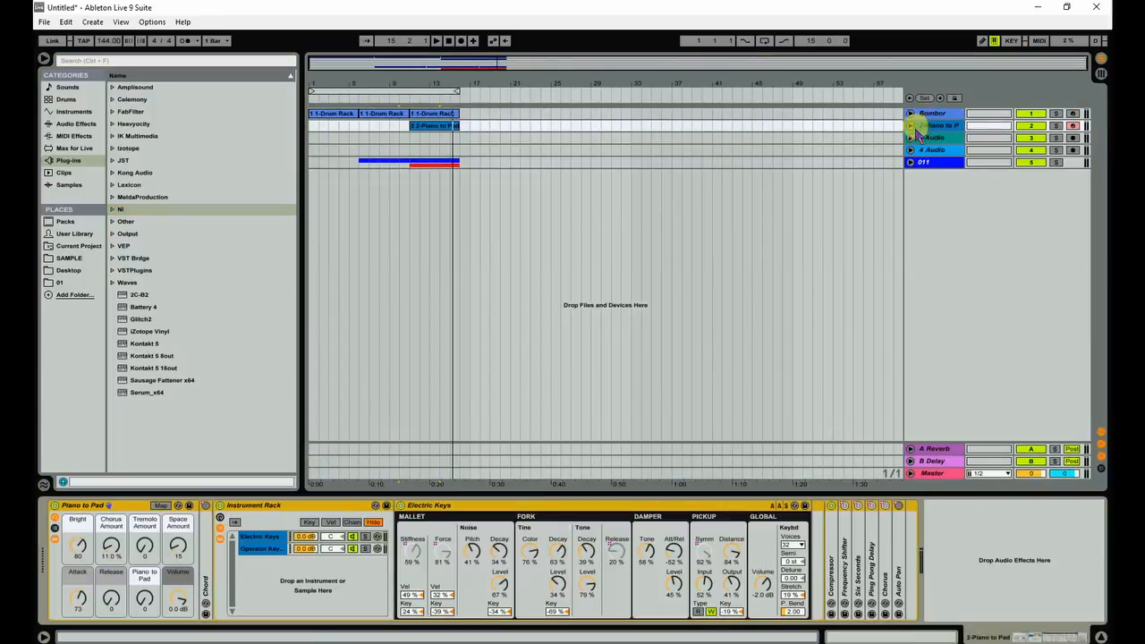
click(911, 126)
key(space)
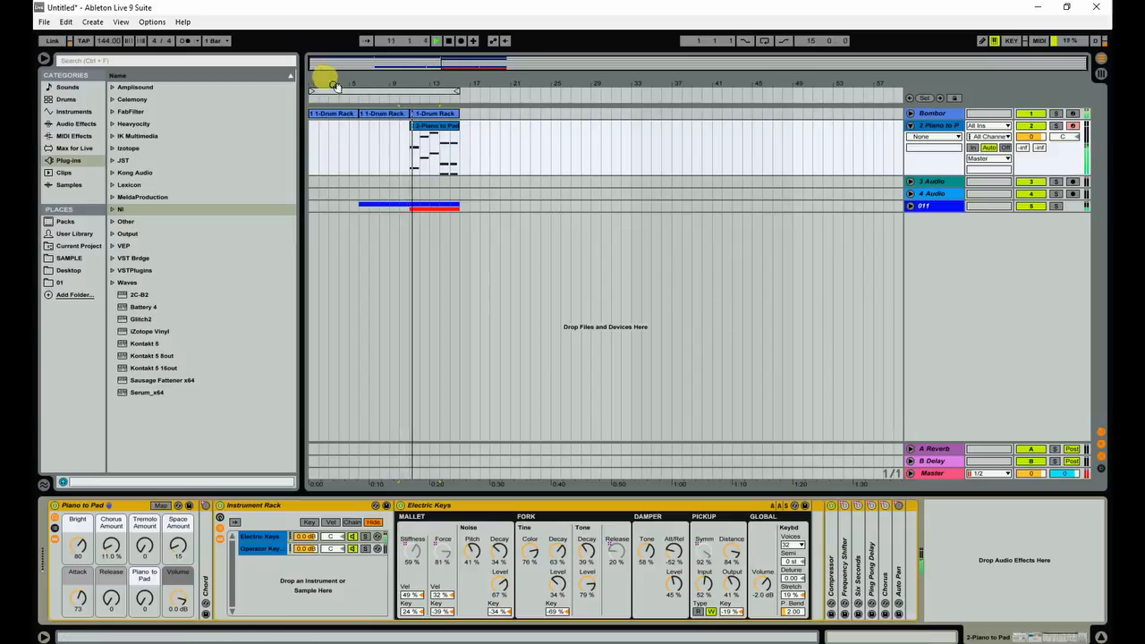
Set the loop to start at bar 11, turn looping on, and play the section with the Piano to Pad track soloed
drag(309, 90, 411, 89)
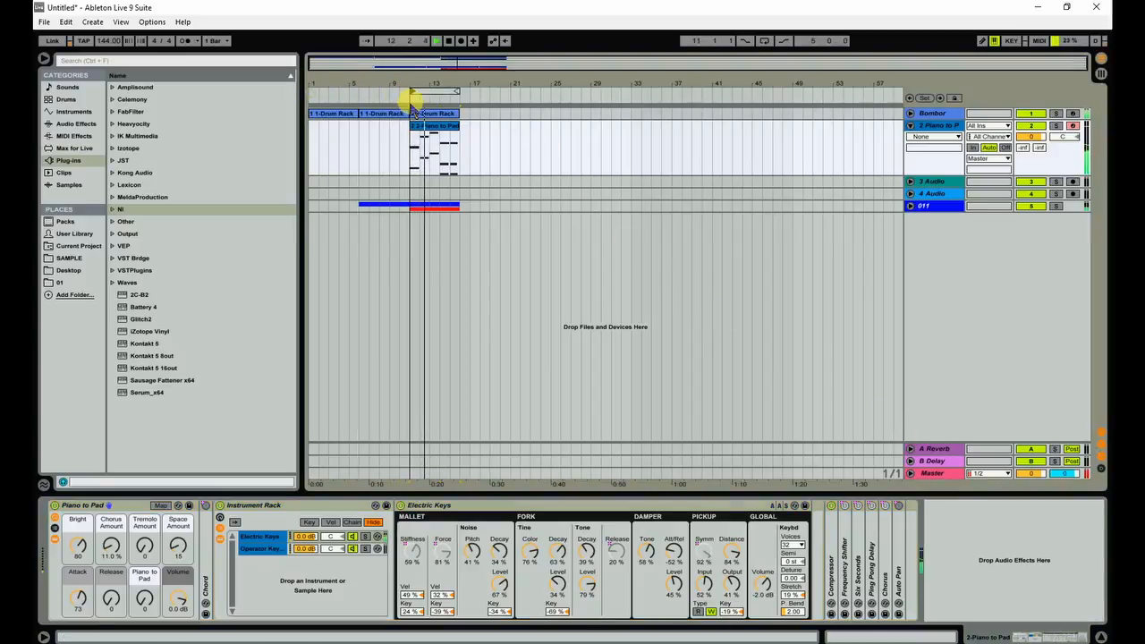
click(445, 143)
click(763, 40)
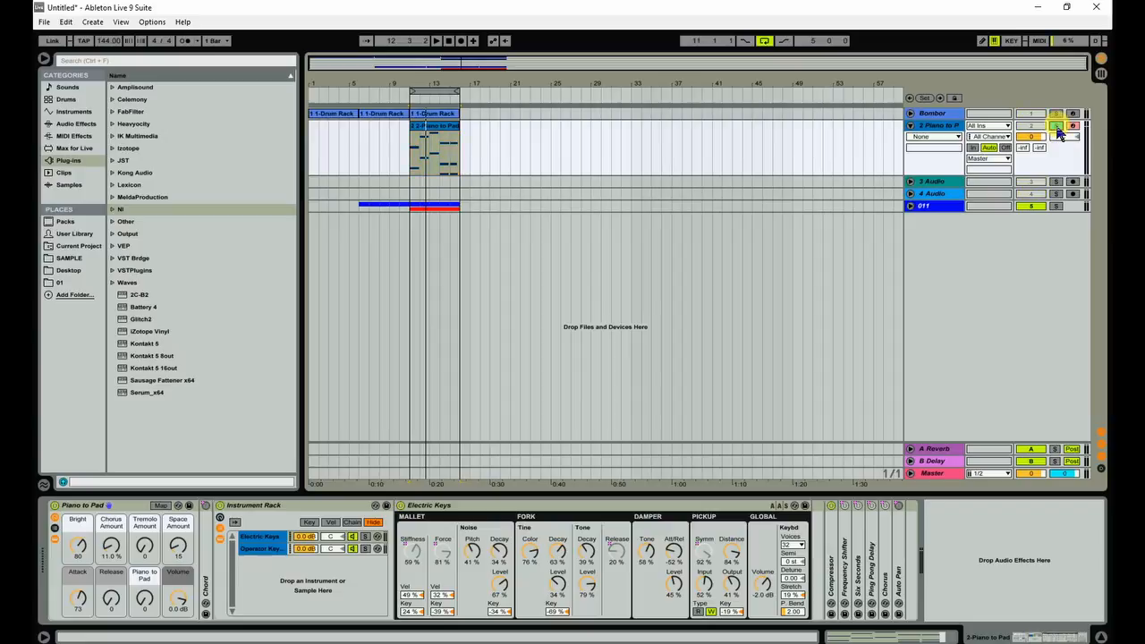
key(space)
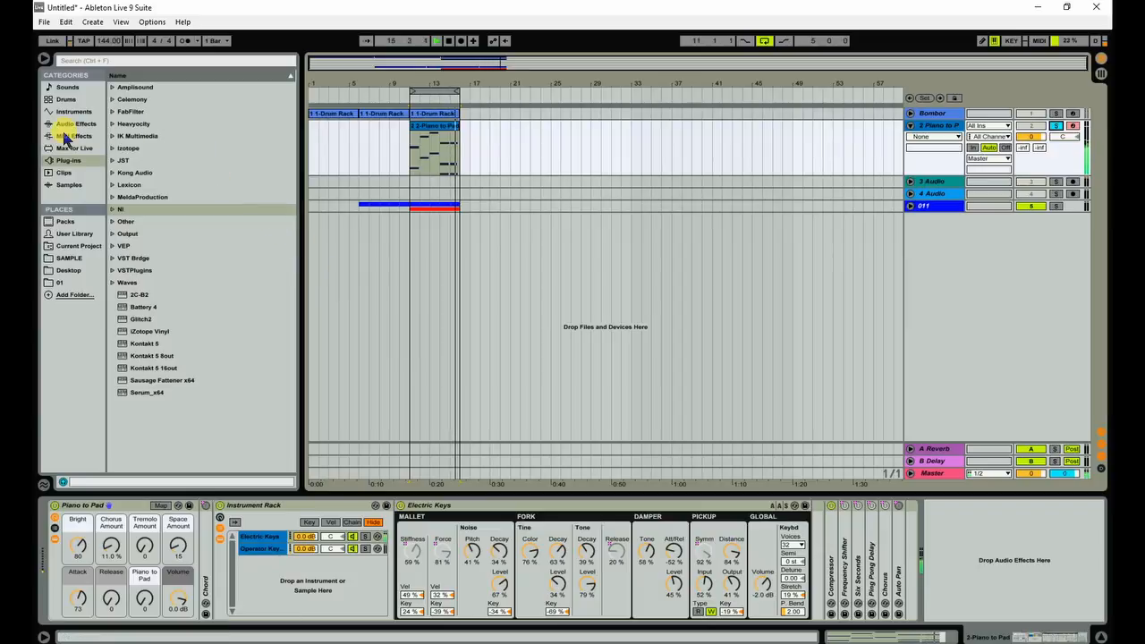
Add the Reverb audio effect to the Piano to Pad track and enable its Lo Cut, moving the input filter to 1.36 kHz
click(71, 125)
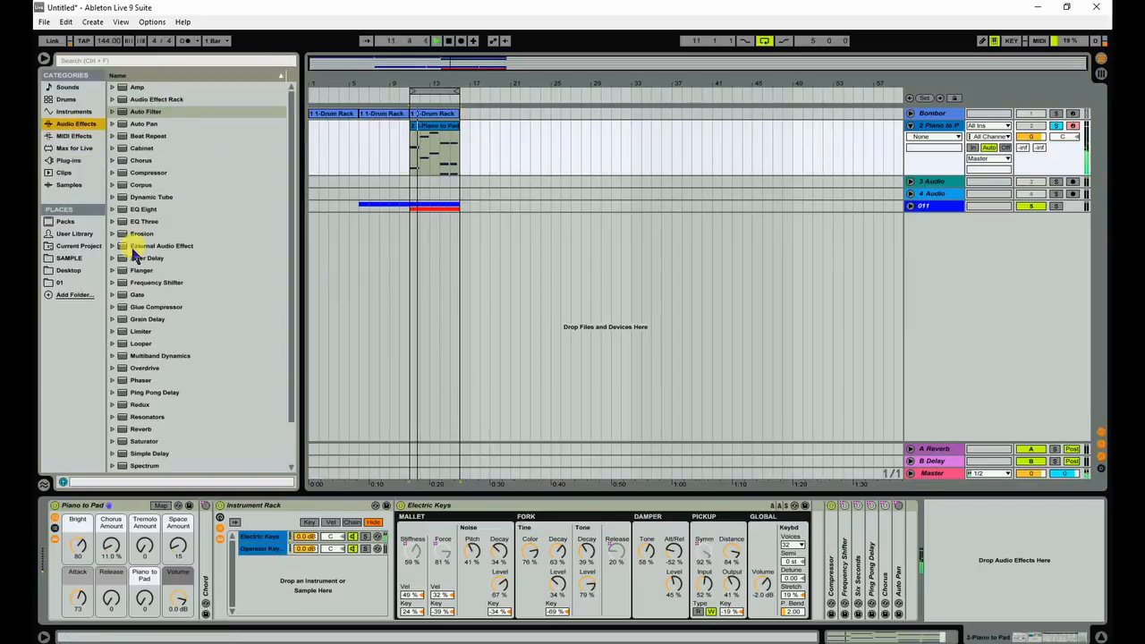
drag(292, 225, 289, 332)
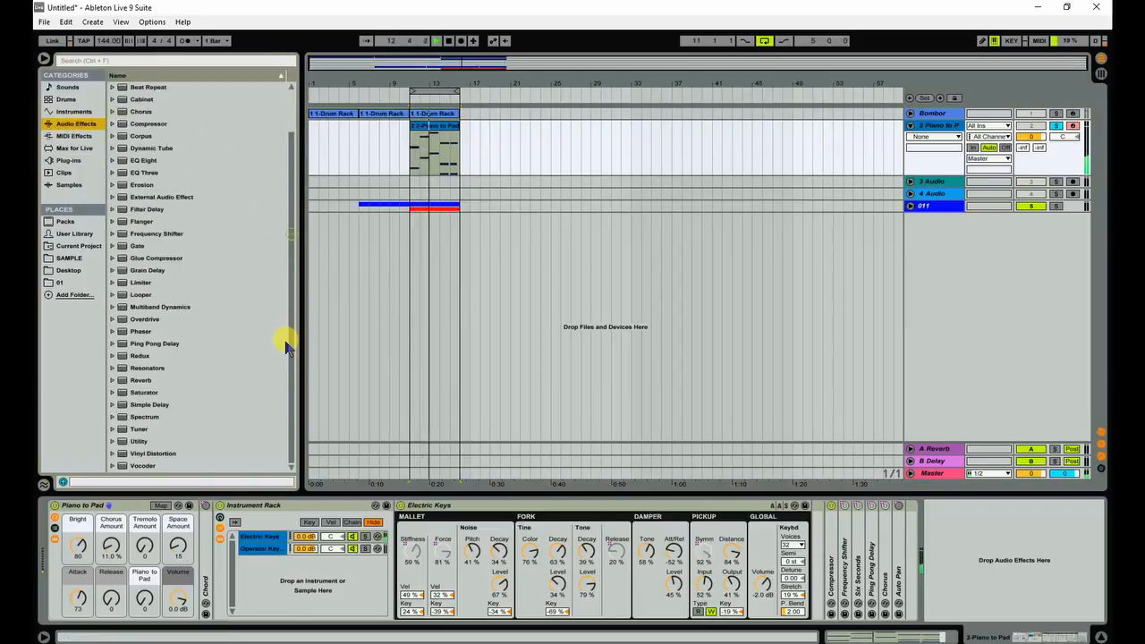
double_click(127, 380)
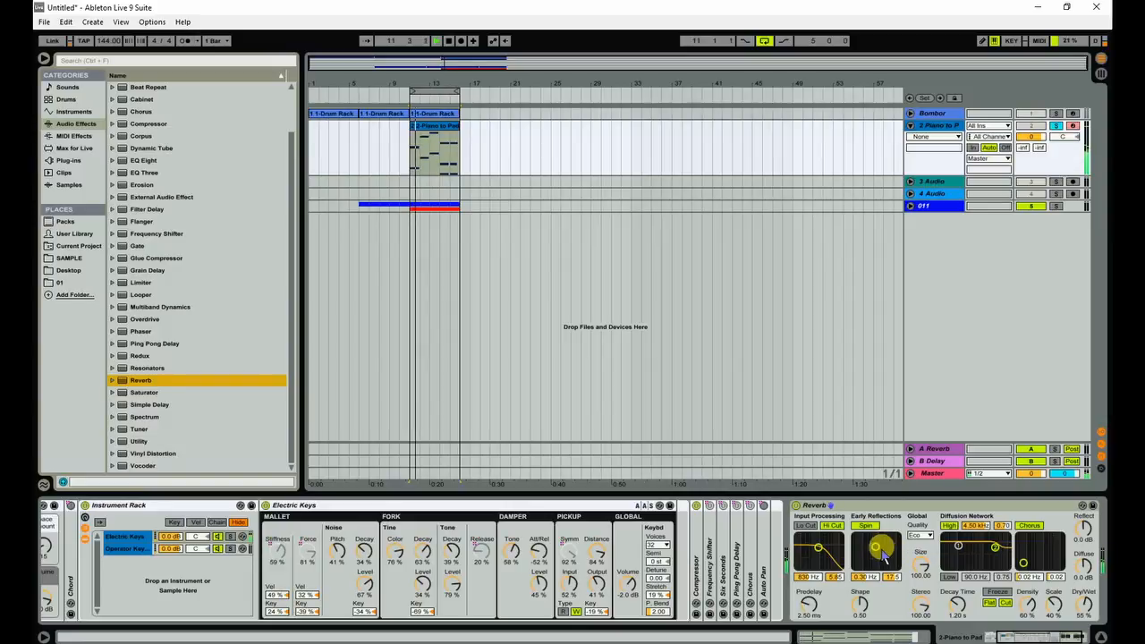
click(806, 527)
drag(816, 551, 822, 551)
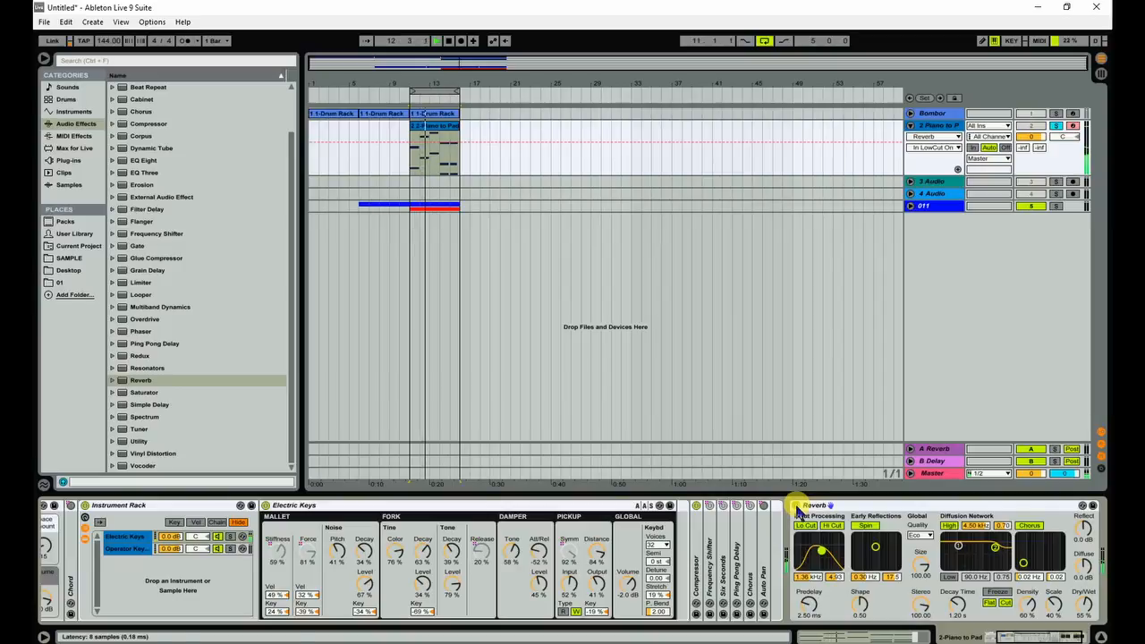
Set the Piano to Pad volume to 0.6 dB in Session View, then back in Arrangement View hide the device view and browser
key(Tab)
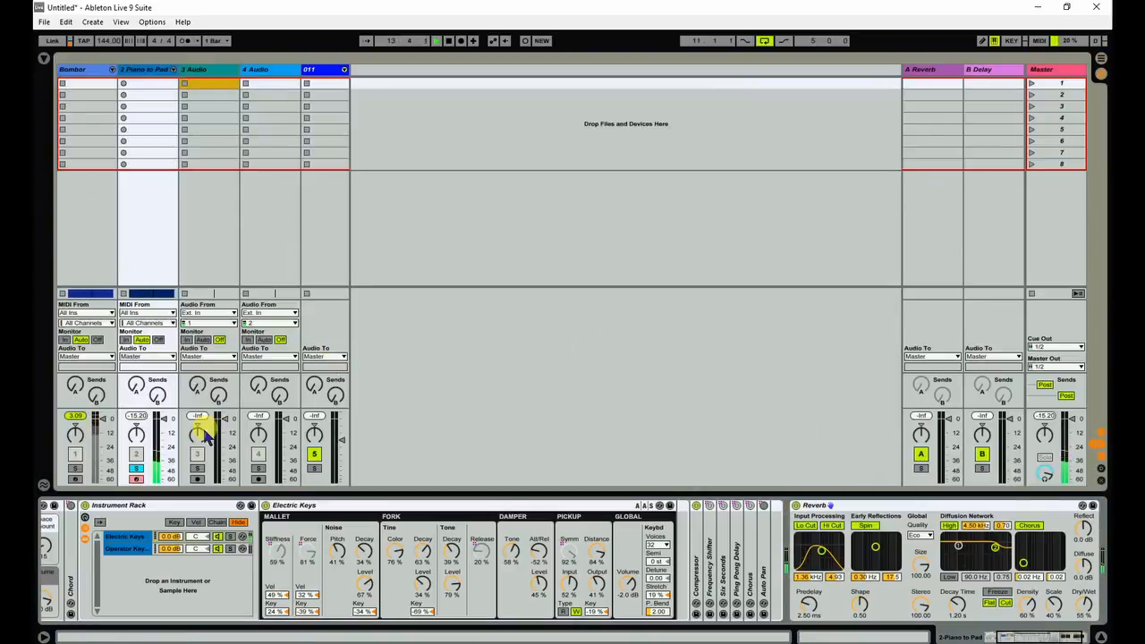
key(Tab)
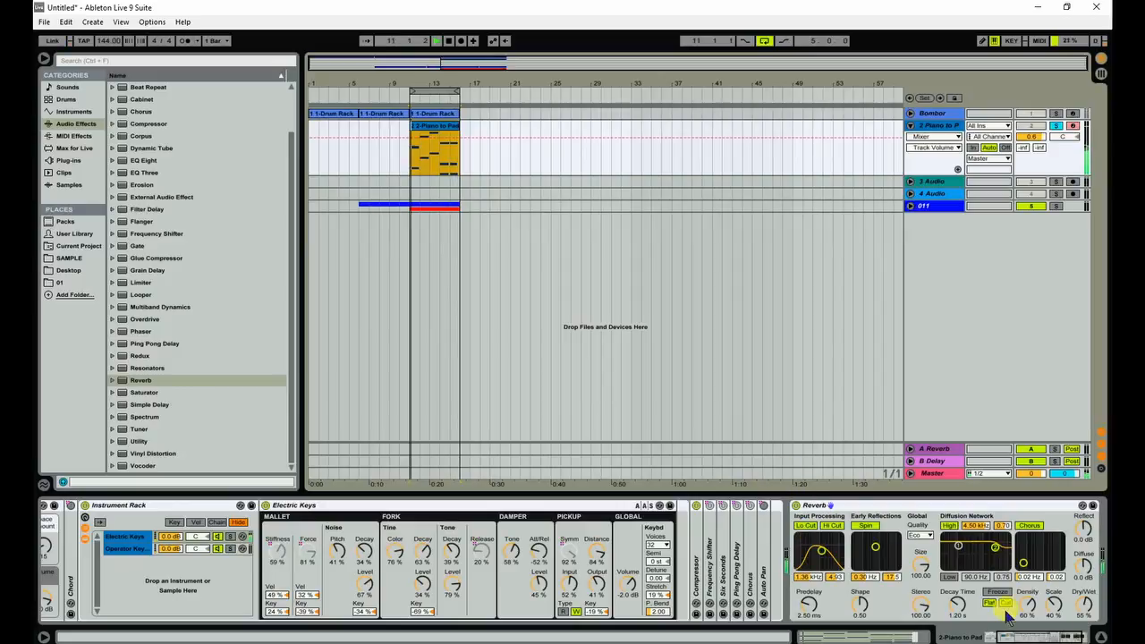
click(1100, 637)
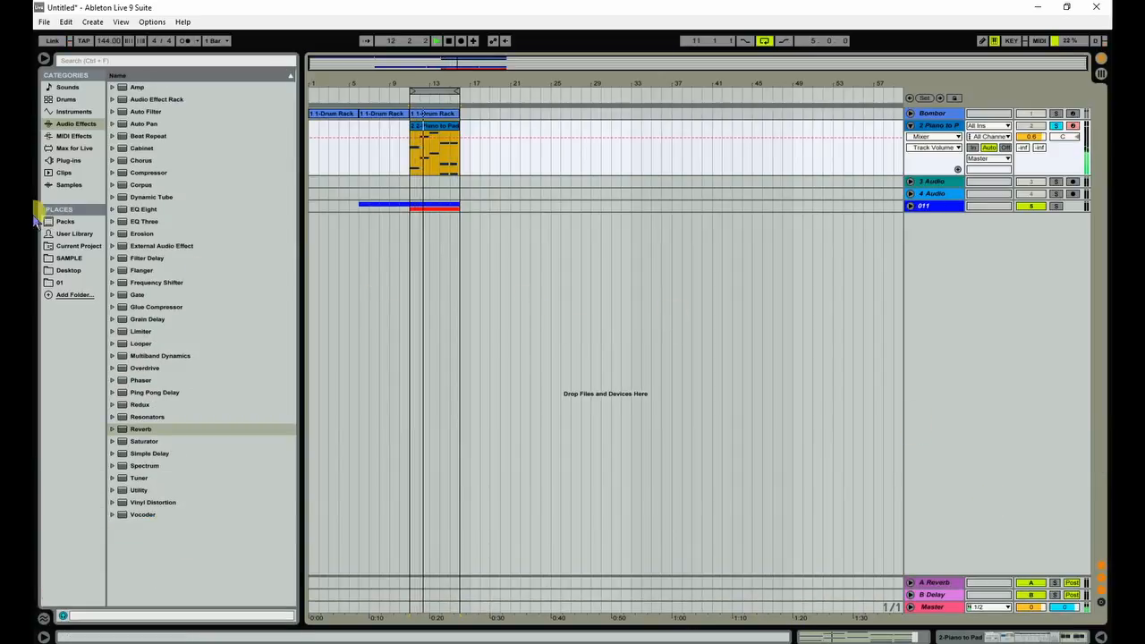
click(43, 58)
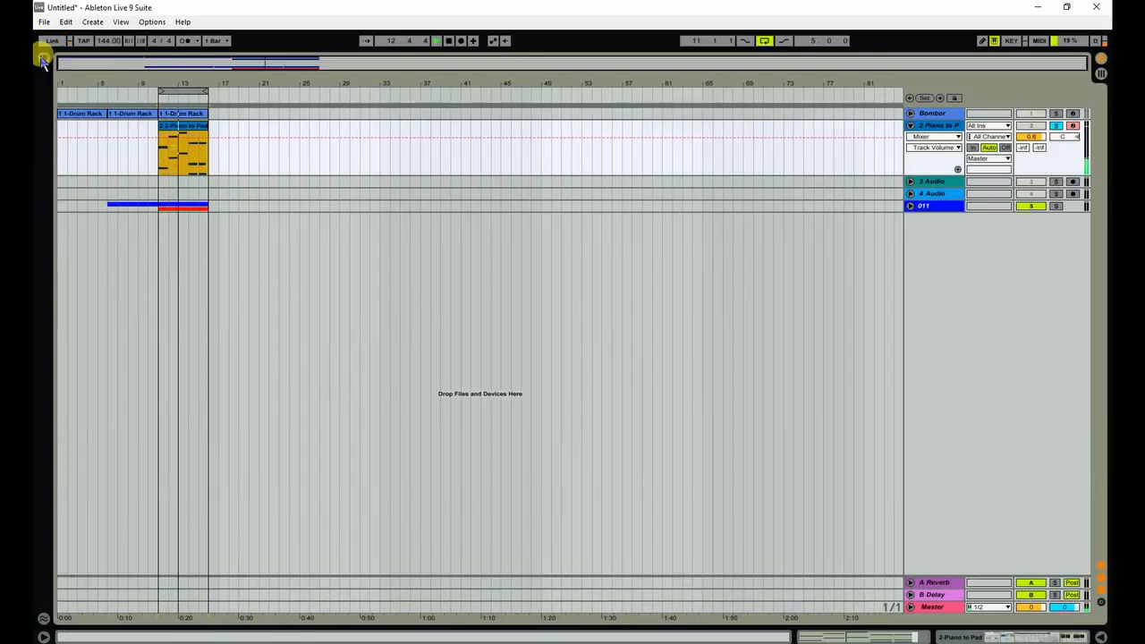
Show the Piano to Pad devices again and bypass and re-enable the Reverb to compare the sound
double_click(938, 125)
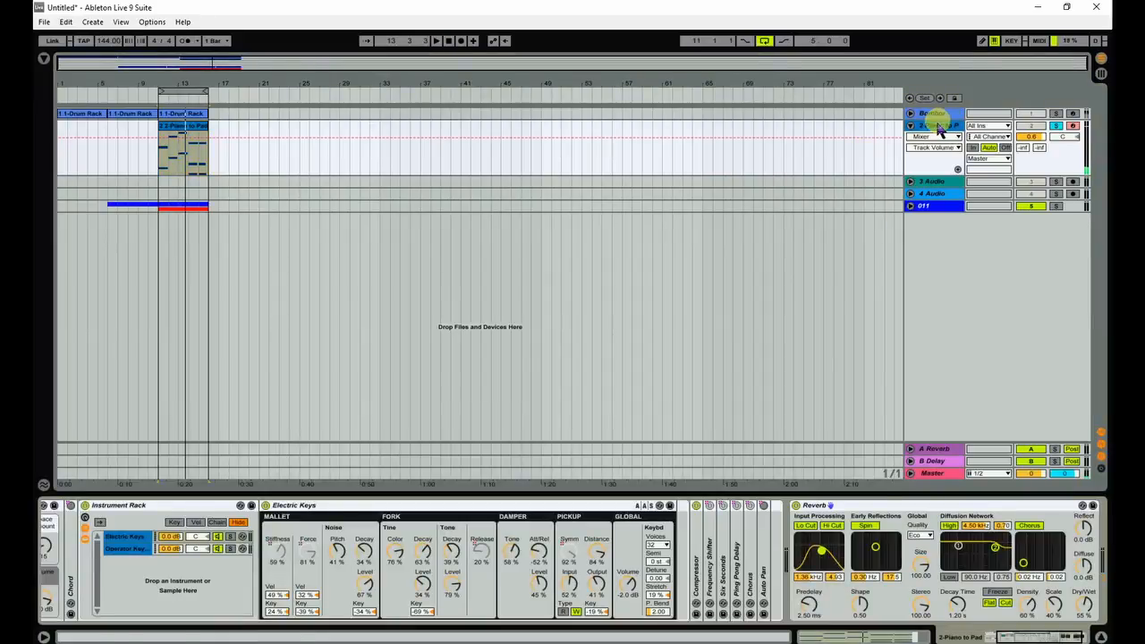
click(796, 506)
key(space)
click(795, 505)
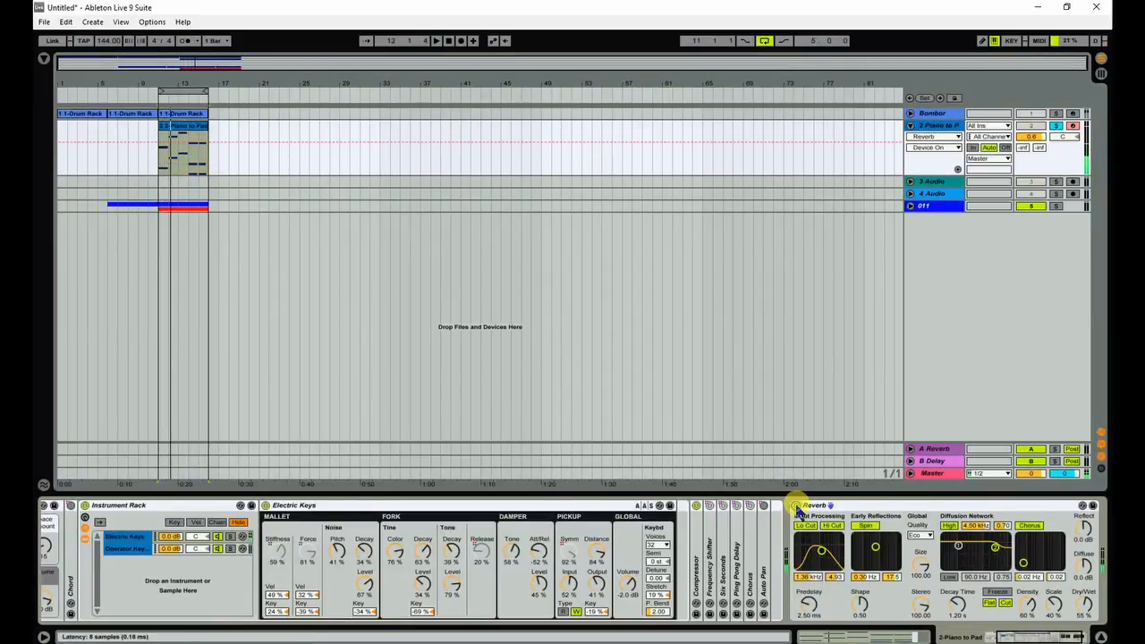
Add a Ping Pong Delay after the Reverb and set its filter to 949 Hz with a bandwidth of 4.62
click(42, 59)
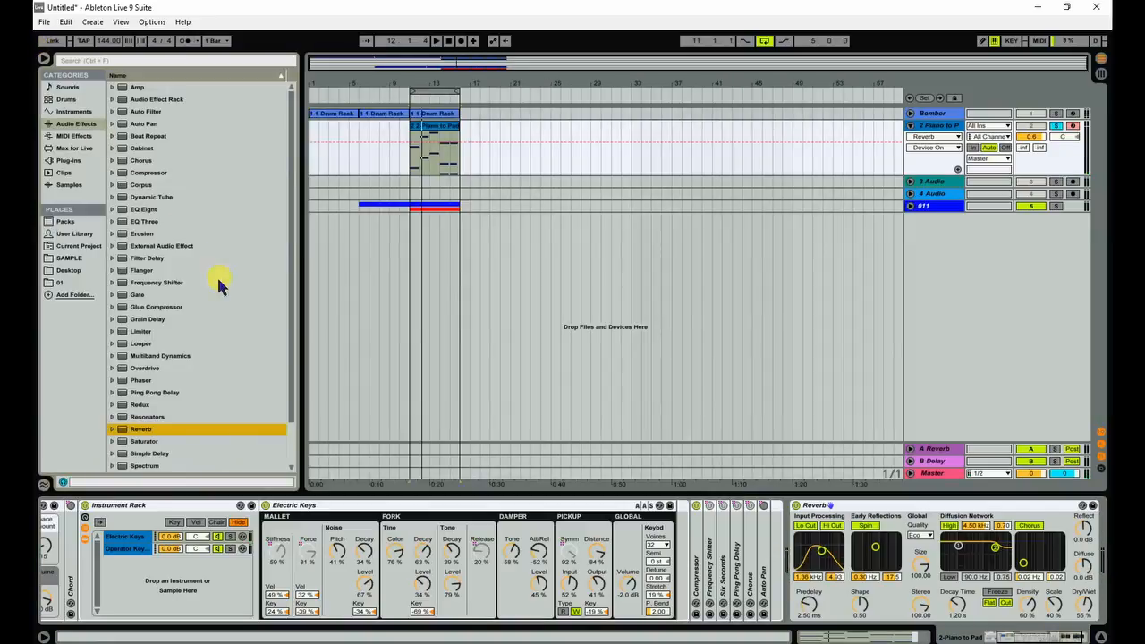
double_click(154, 394)
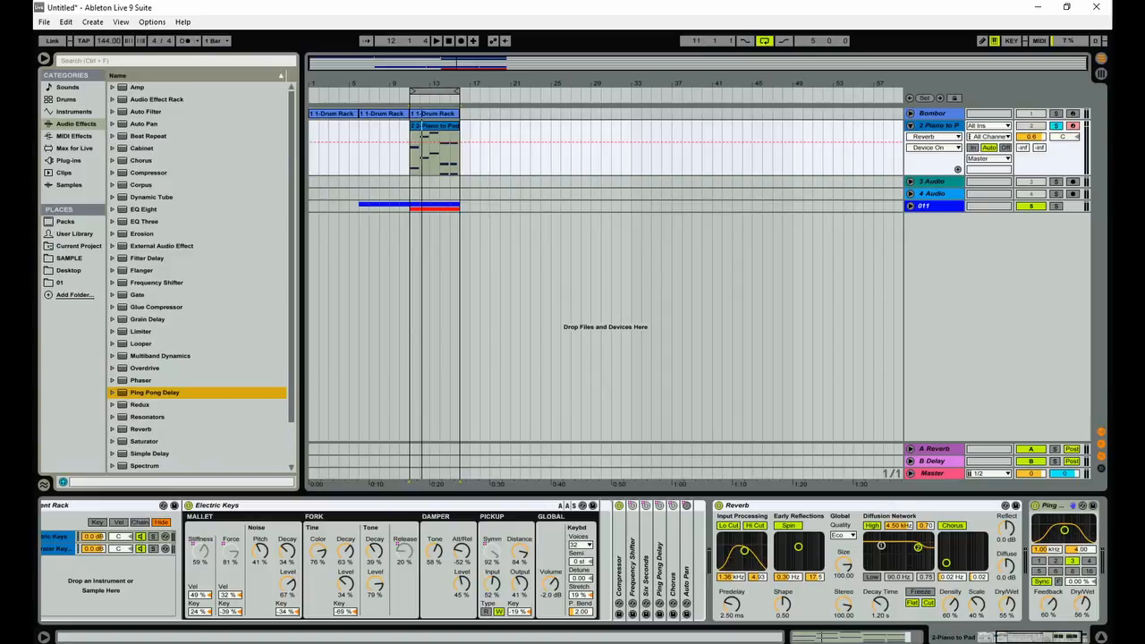
drag(1009, 637, 1047, 637)
key(space)
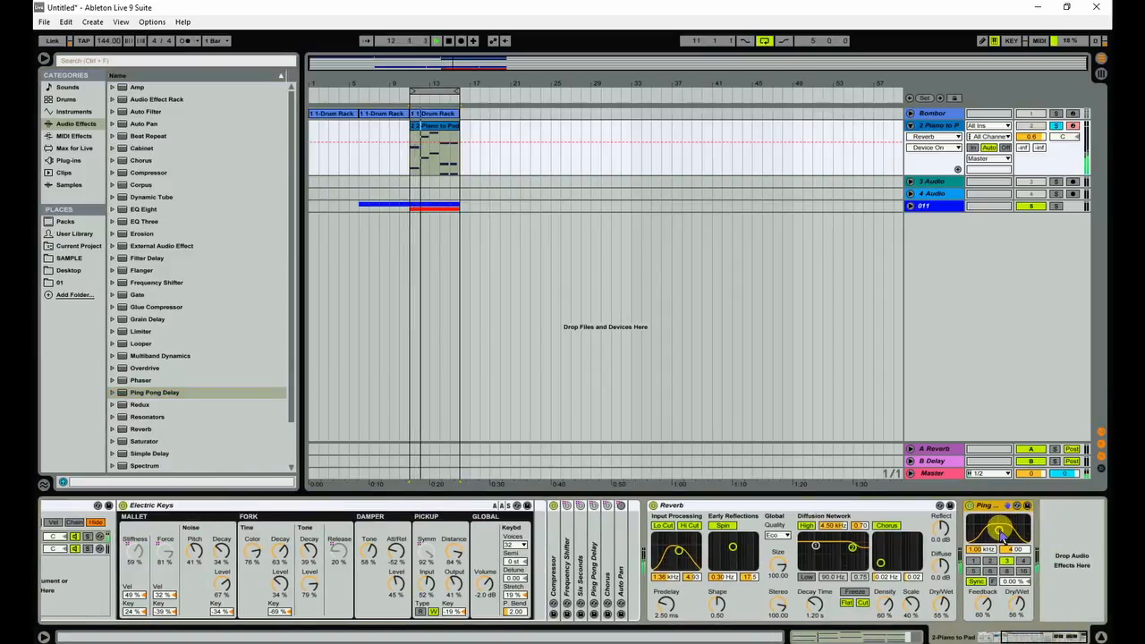
drag(1001, 535, 999, 528)
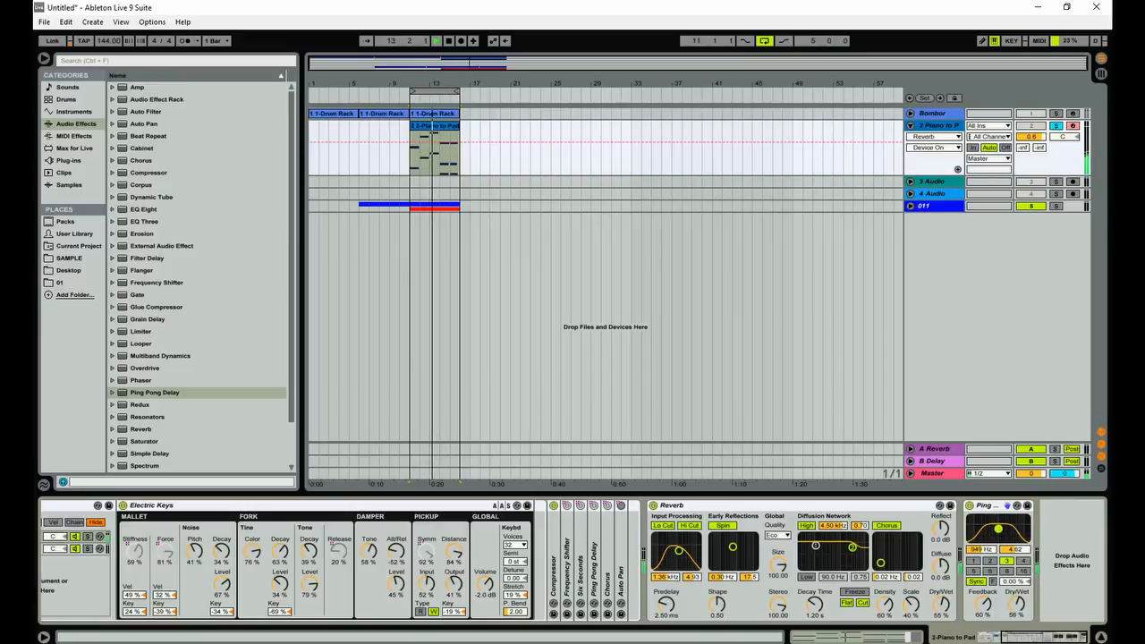
Unsolo the Piano to Pad track, hide the device view and browser, and check the levels briefly in Session View
click(1101, 634)
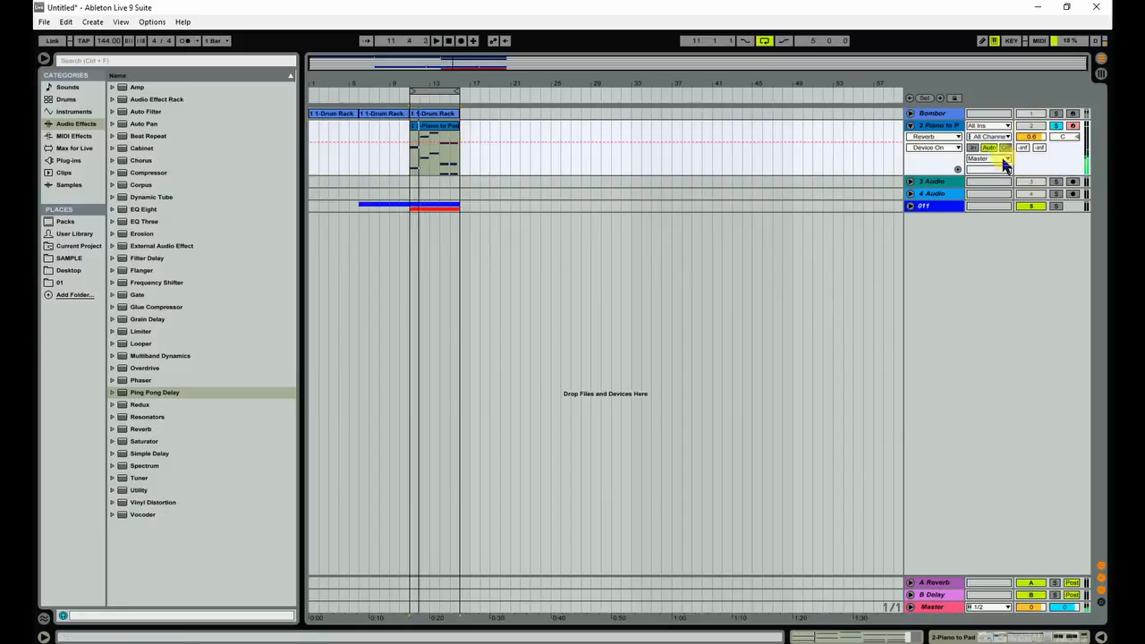
click(1056, 125)
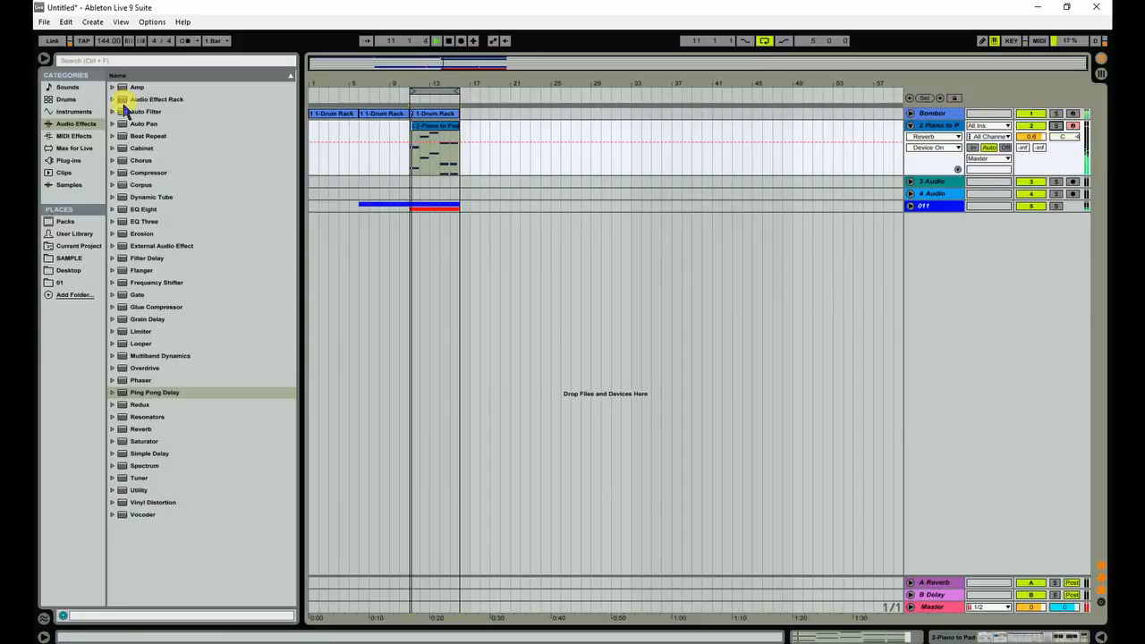
click(43, 58)
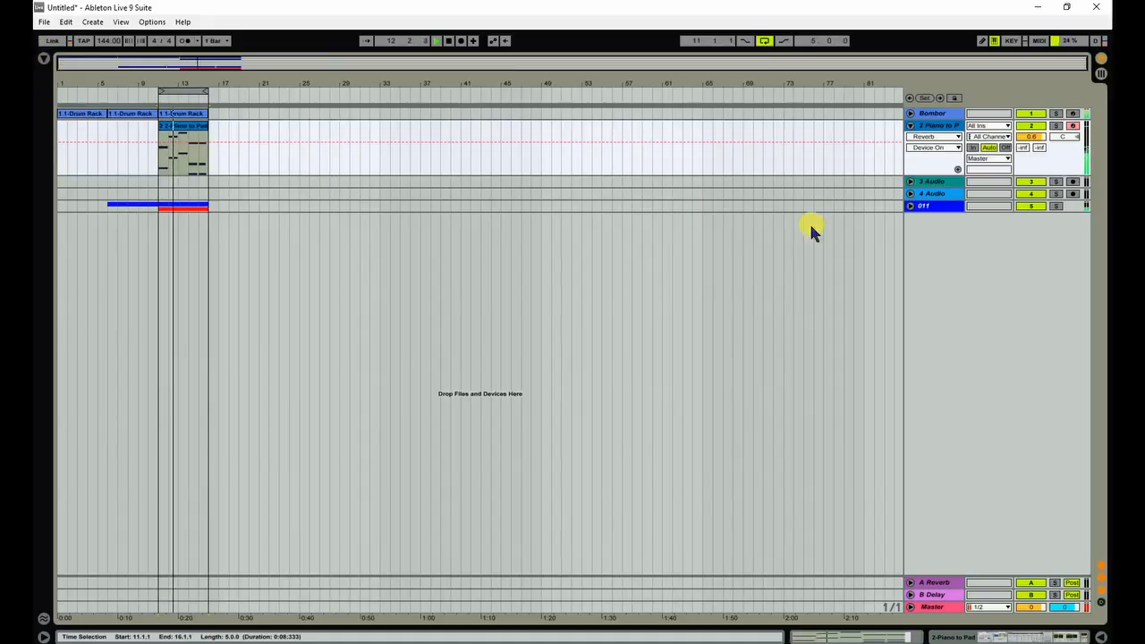
key(Tab)
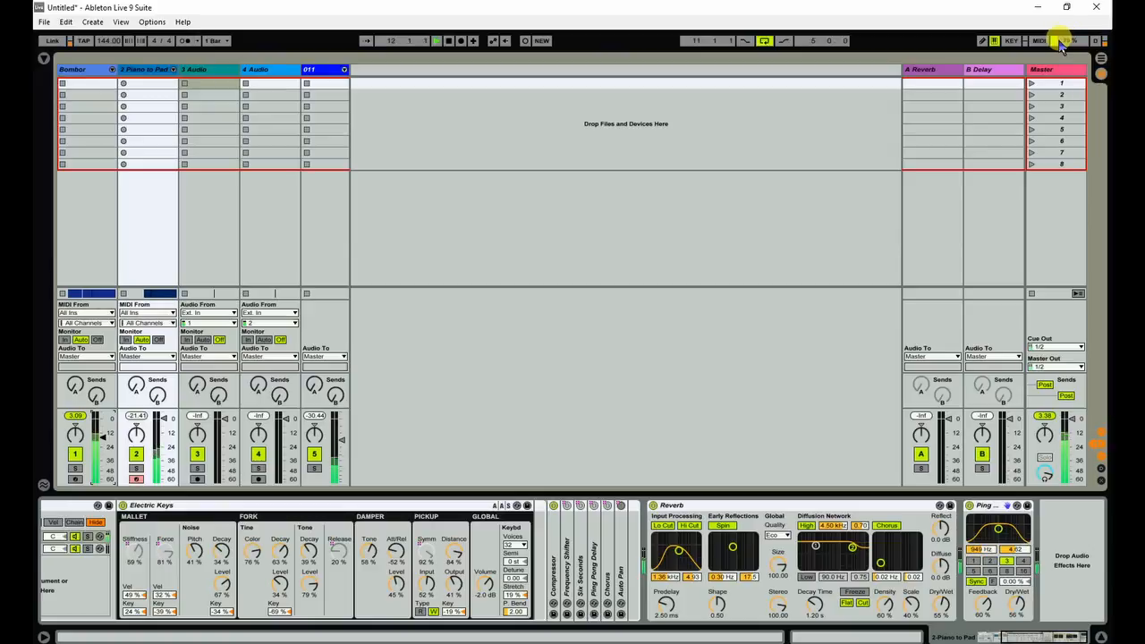
key(Tab)
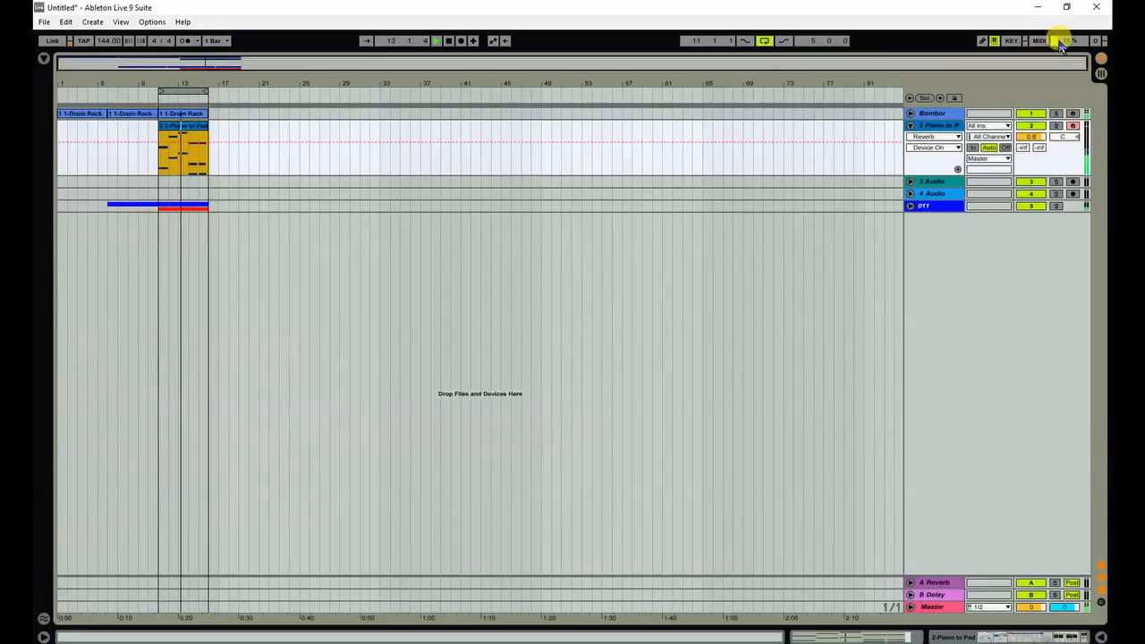
Fold the Piano to Pad track and unfold the 4 Audio track and the 011 group
click(911, 128)
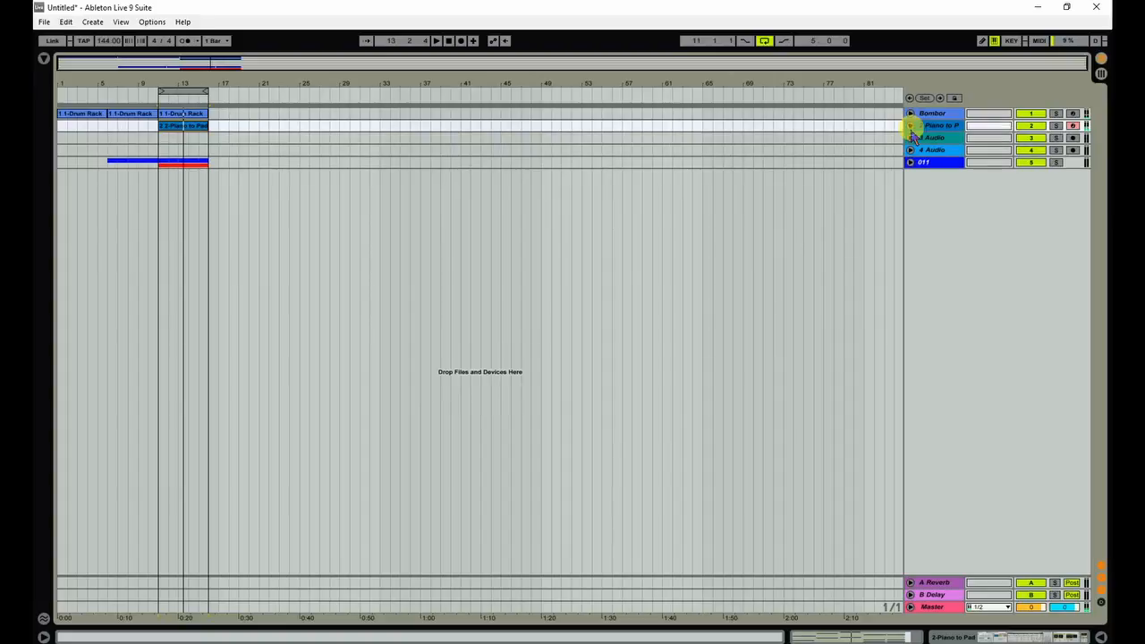
click(911, 150)
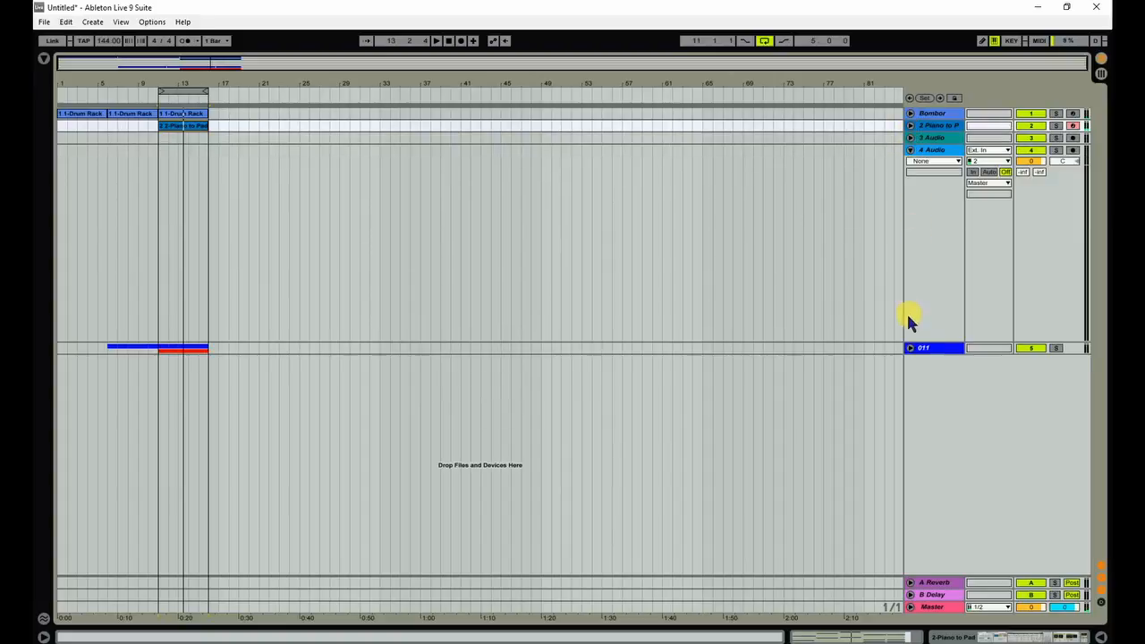
click(911, 348)
Turn looping off and play the arrangement from about bar 9
key(space)
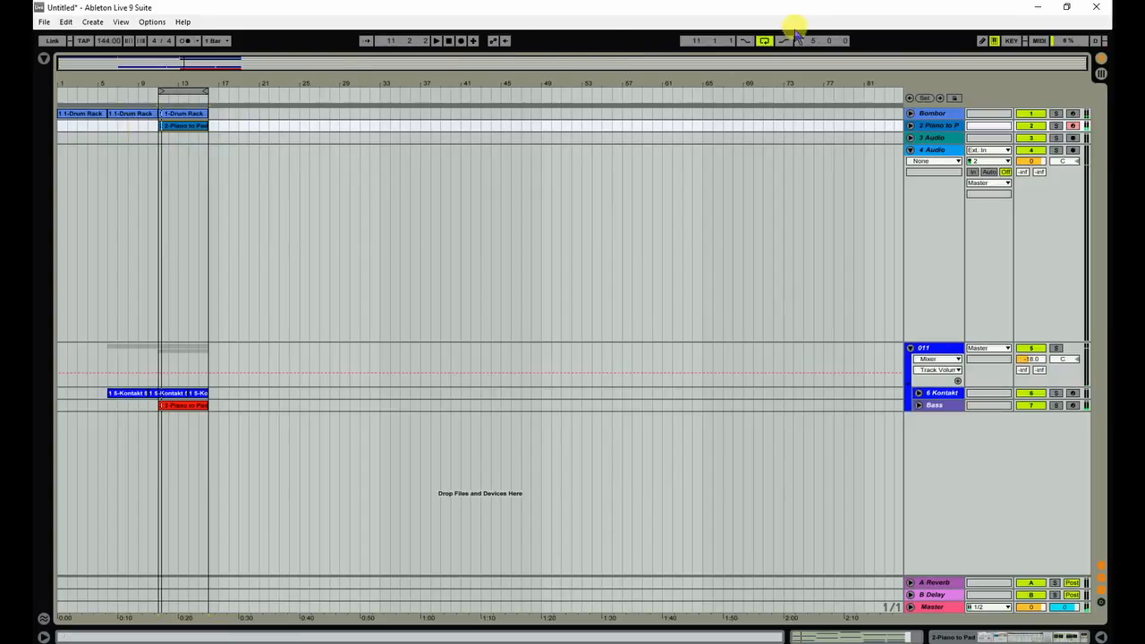
click(765, 42)
click(143, 90)
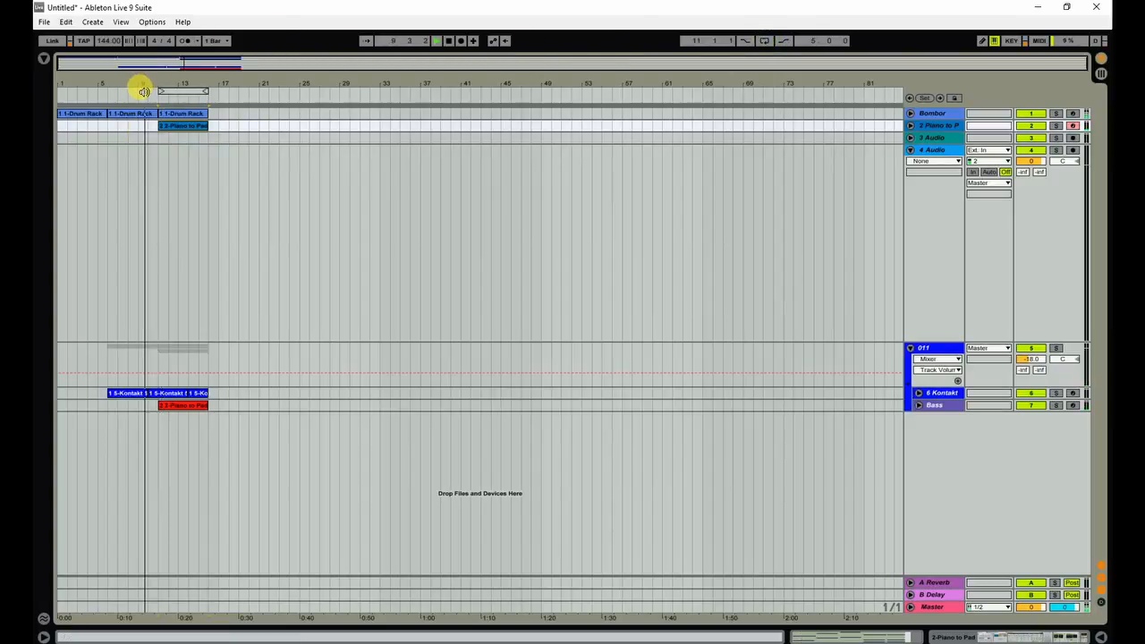
Unfold the Kontakt 5 track in the 011 group, freeze it, and play the arrangement to check the CPU load
click(919, 394)
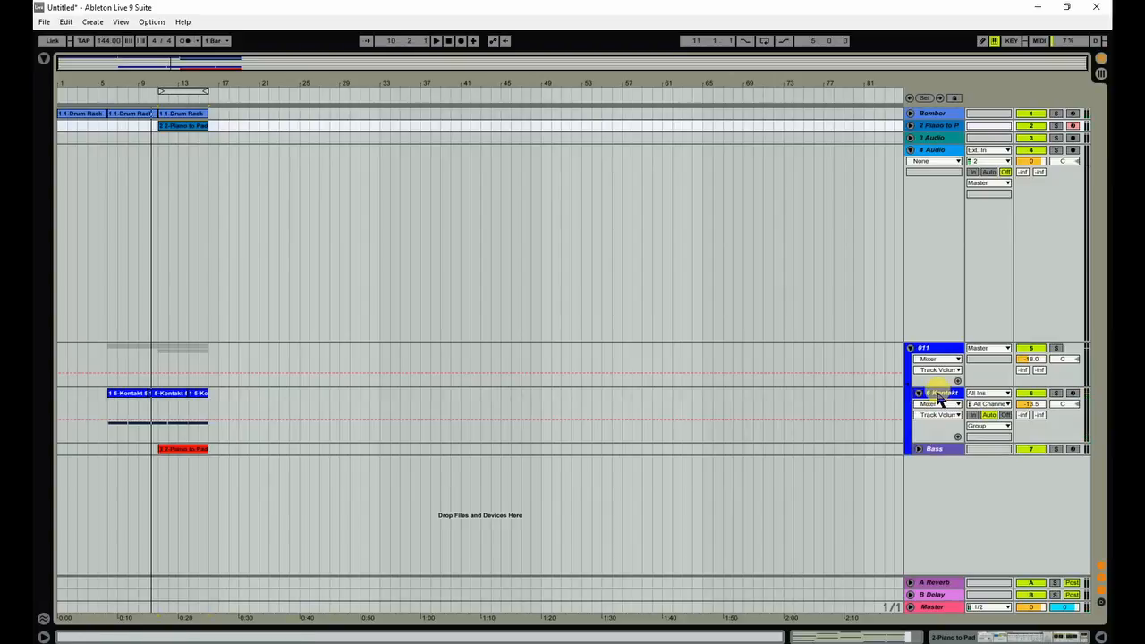
right_click(939, 396)
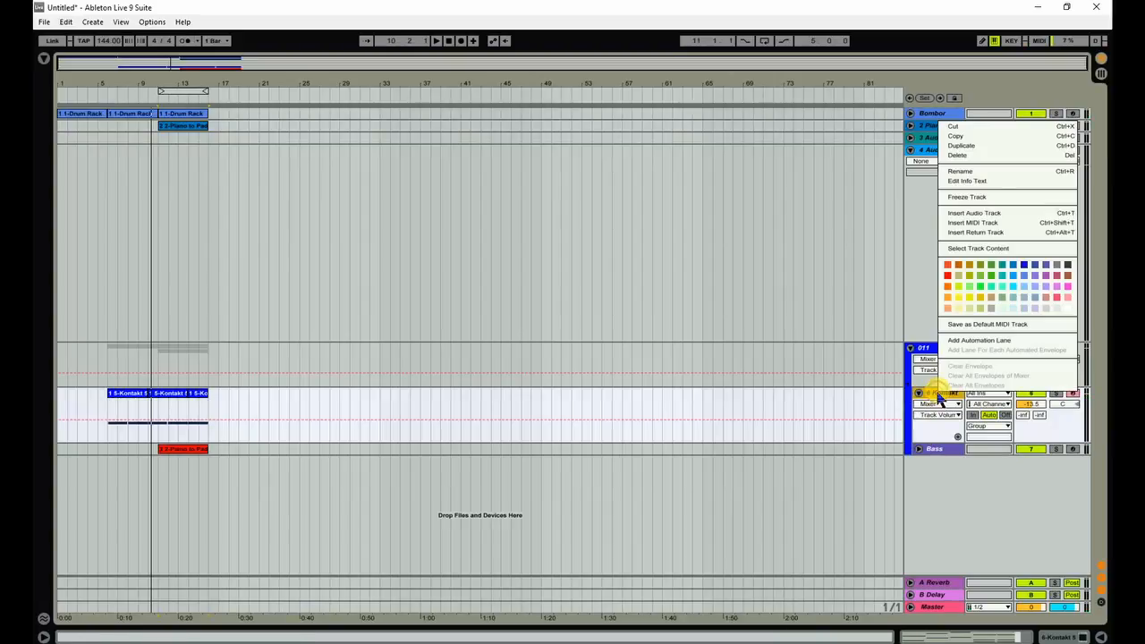
click(968, 196)
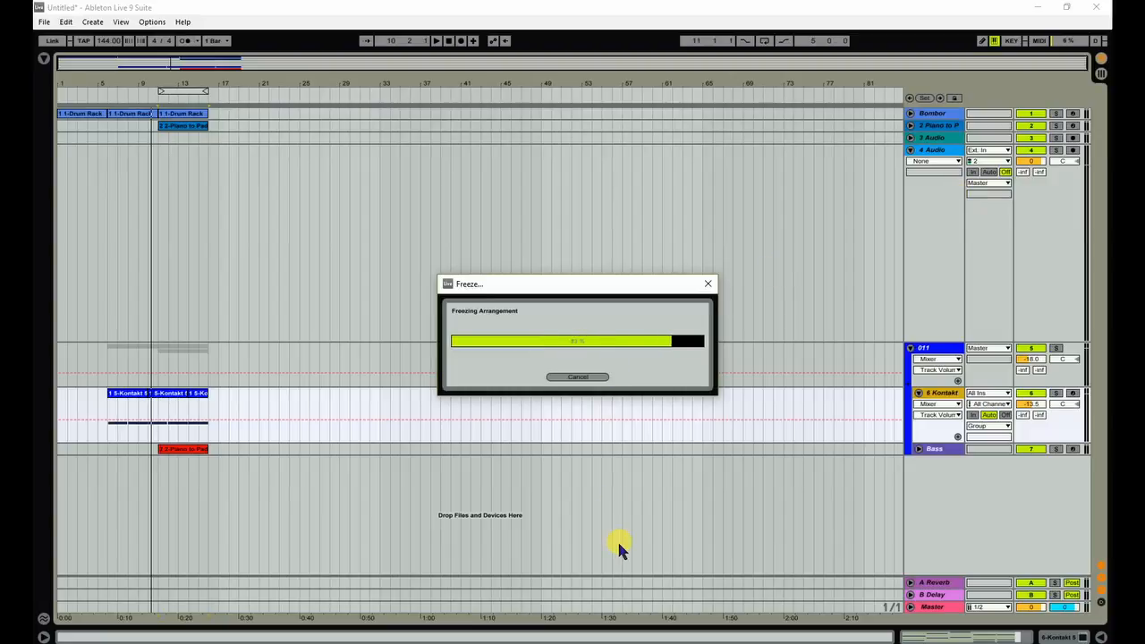
key(space)
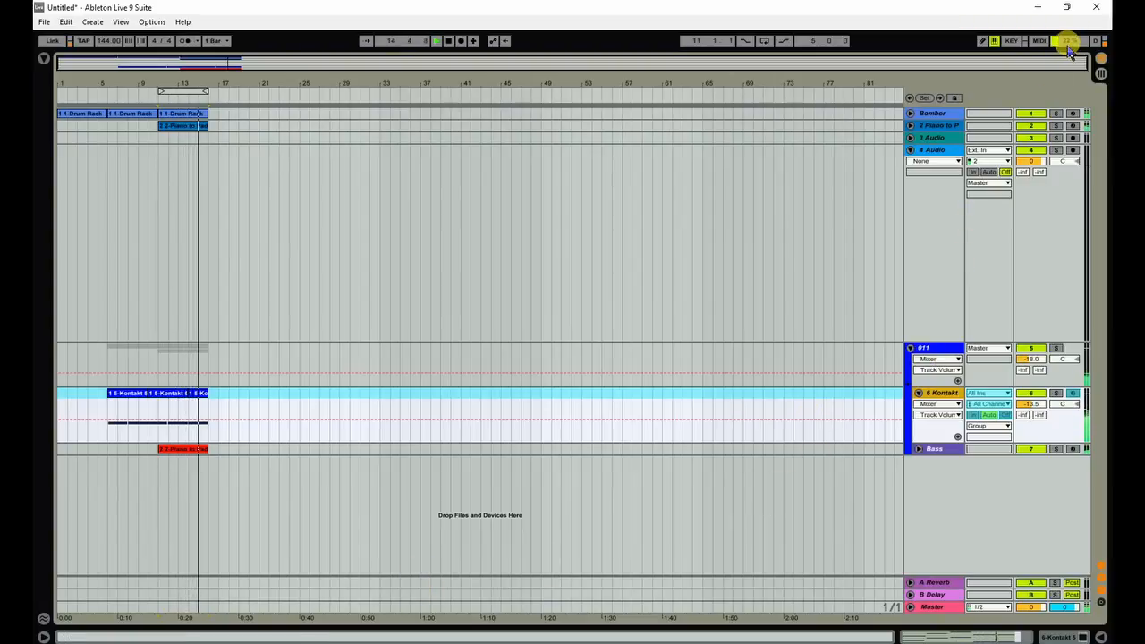
Freeze the Bass track in the 011 group
double_click(937, 450)
right_click(937, 450)
click(933, 437)
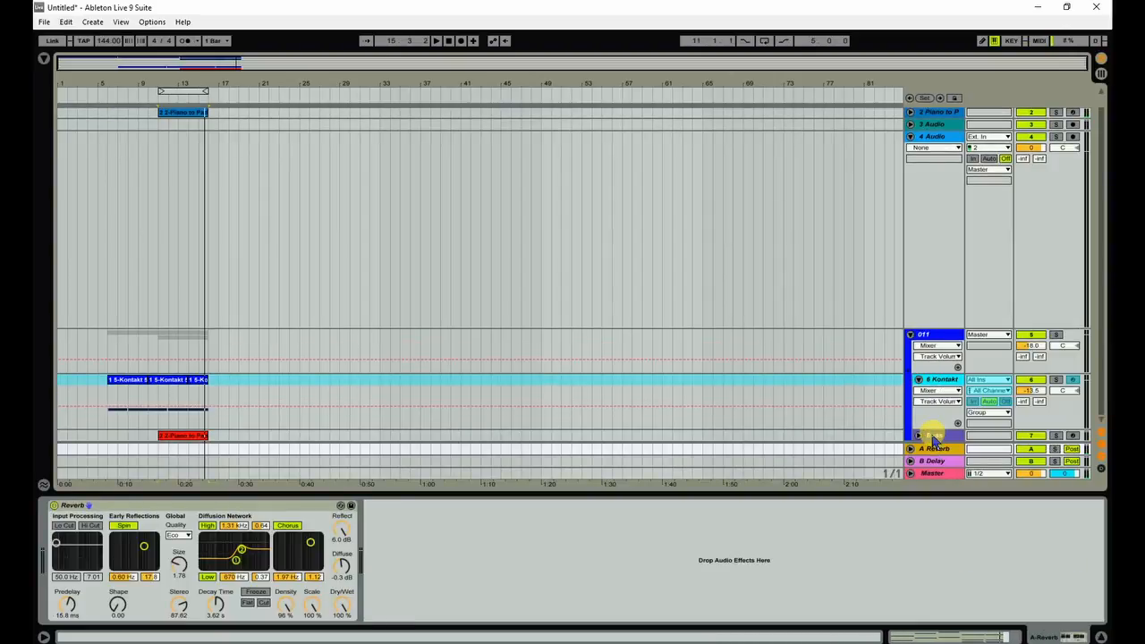
click(934, 438)
right_click(933, 437)
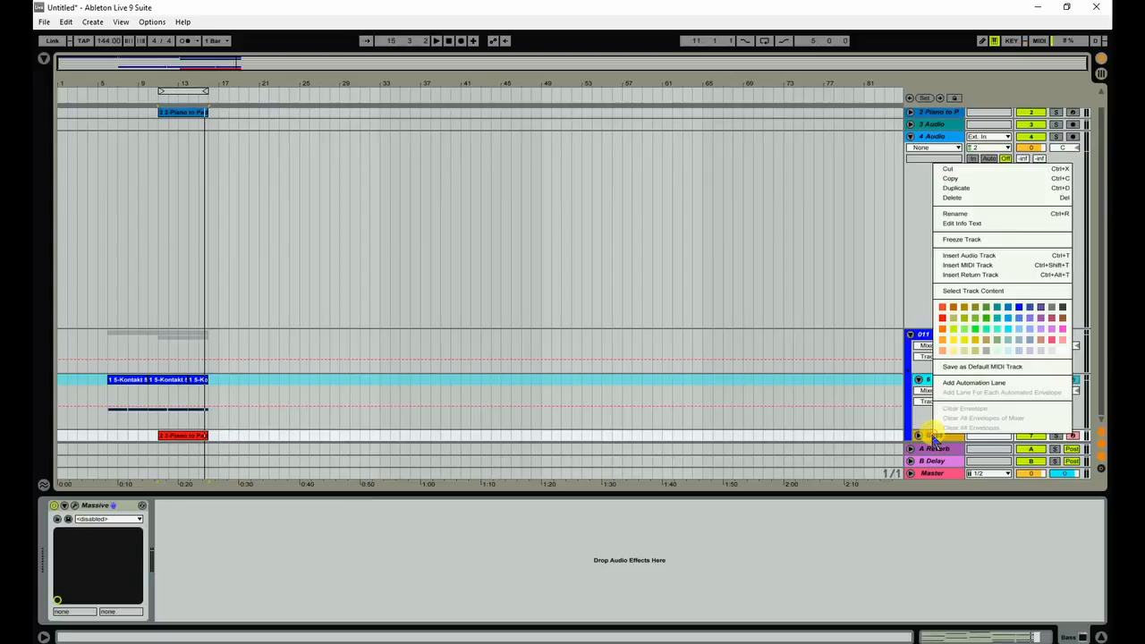
click(972, 239)
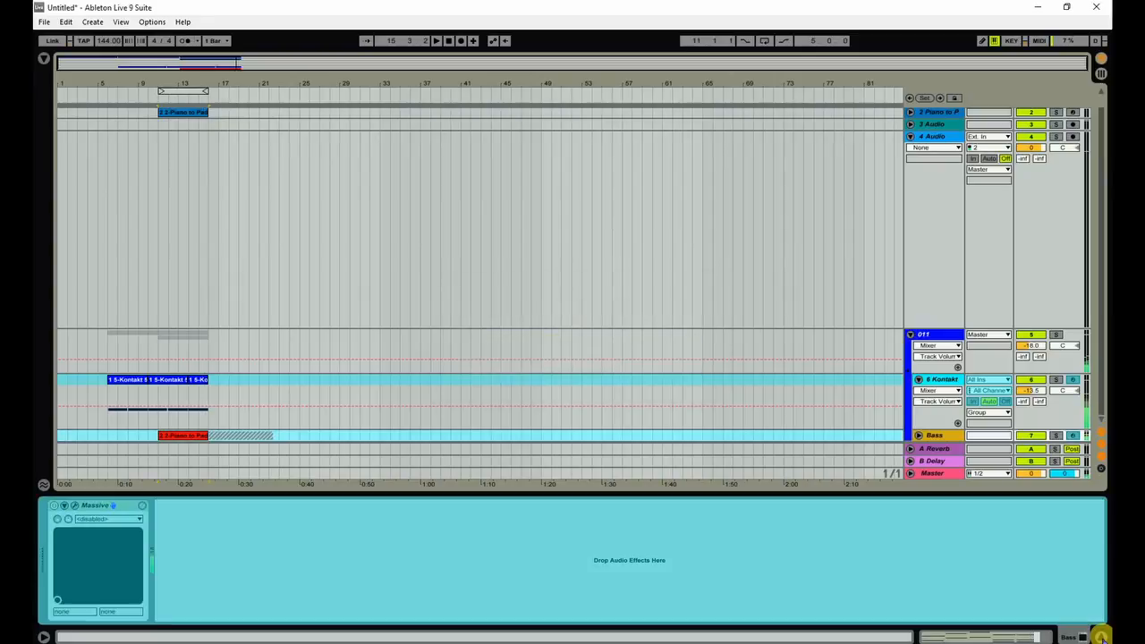
Raise the Kontakt 5 track's volume to -4.0 dB in the Session mixer during playback and return to the Arrangement
key(Tab)
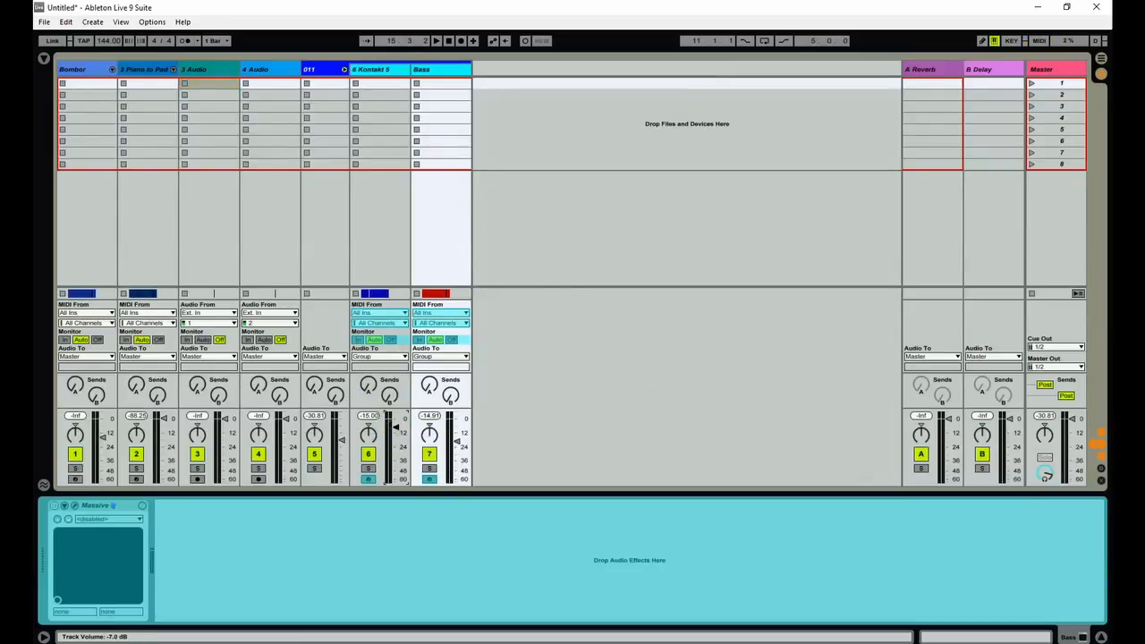
key(space)
drag(396, 433, 396, 427)
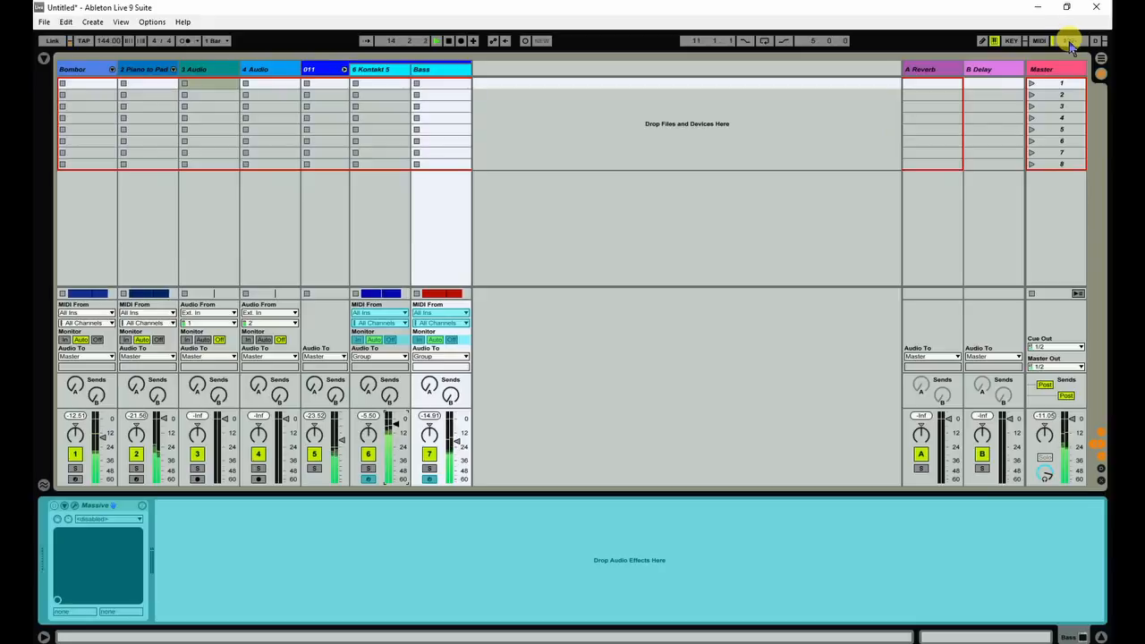
key(Tab)
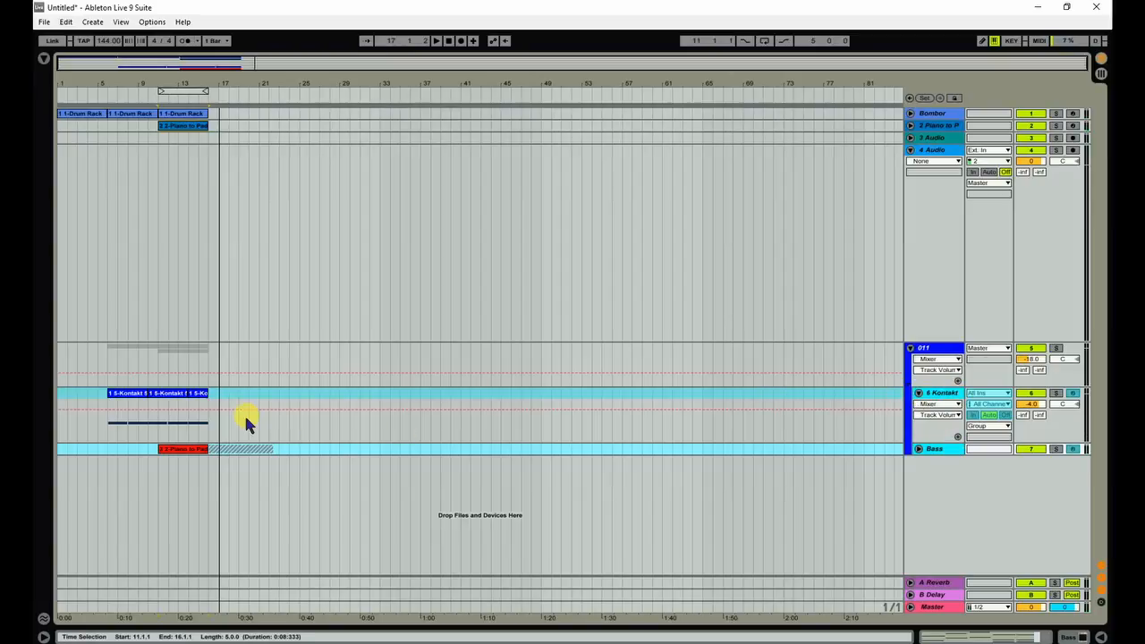
Unfreeze the Bass track in the 011 group
right_click(193, 452)
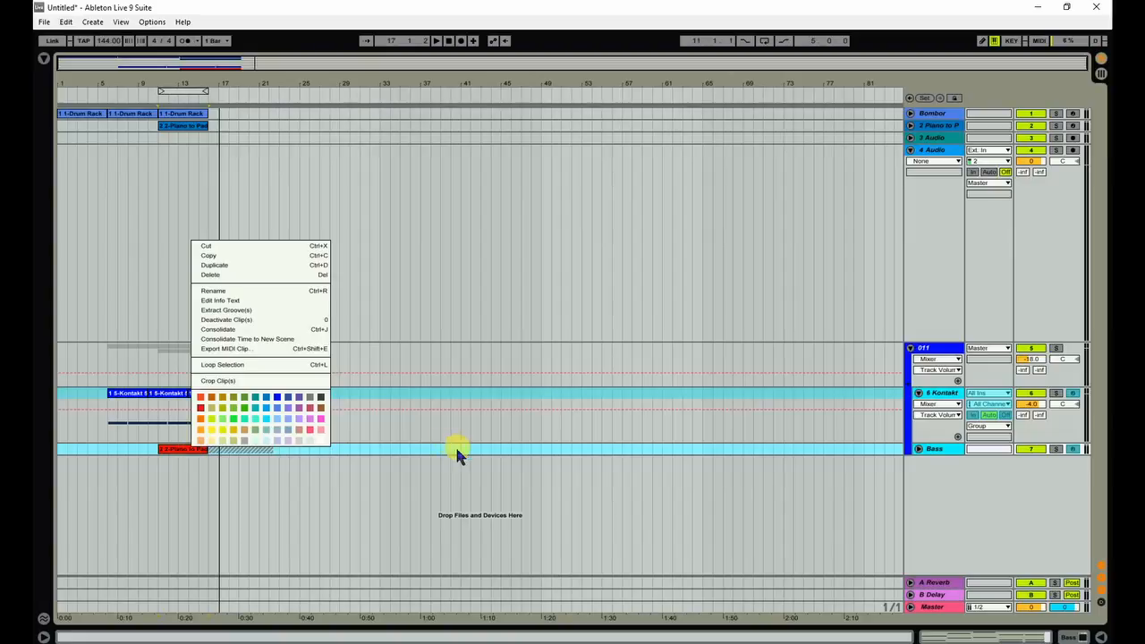
right_click(931, 453)
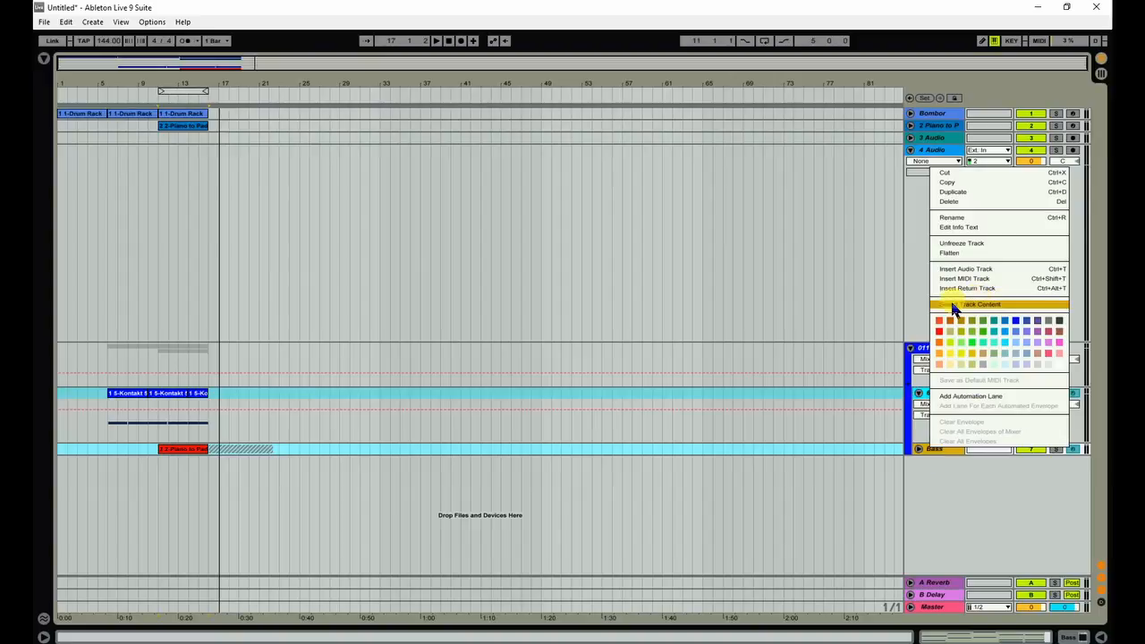
click(962, 244)
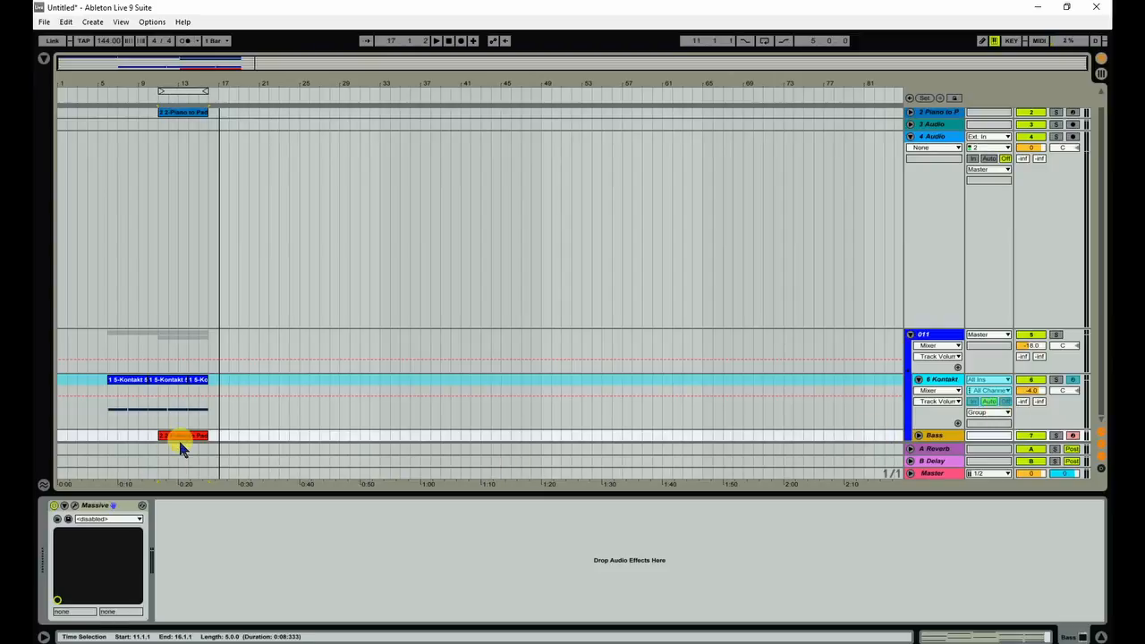
Lengthen the two first-bar notes of the Bass clip to the end of bar 1, play briefly, and close the clip editor
double_click(180, 445)
click(383, 428)
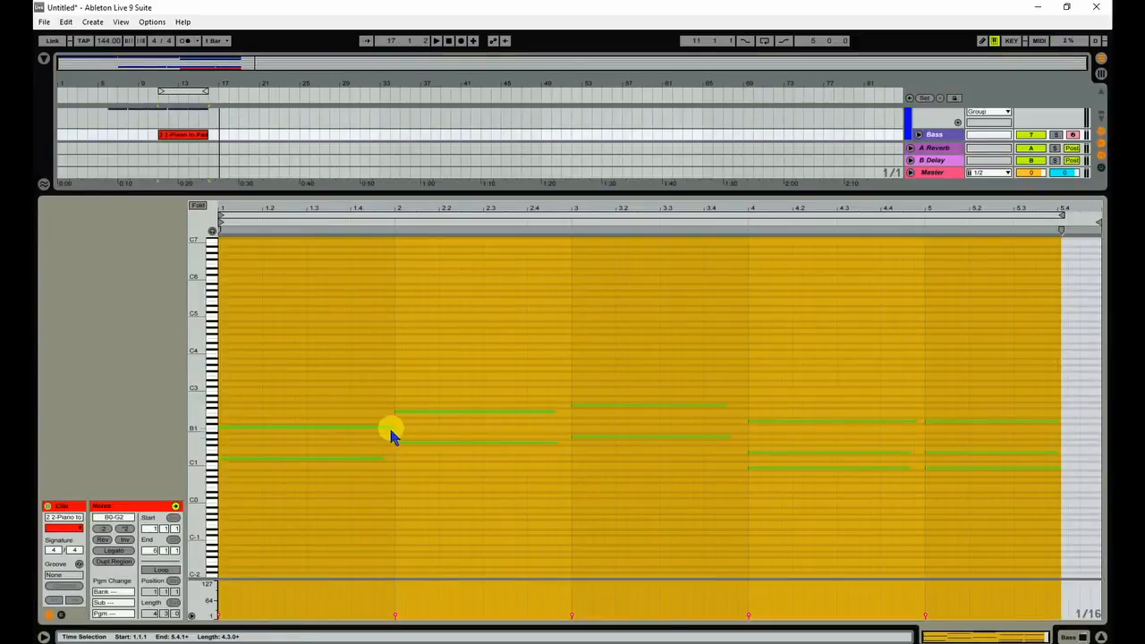
click(394, 458)
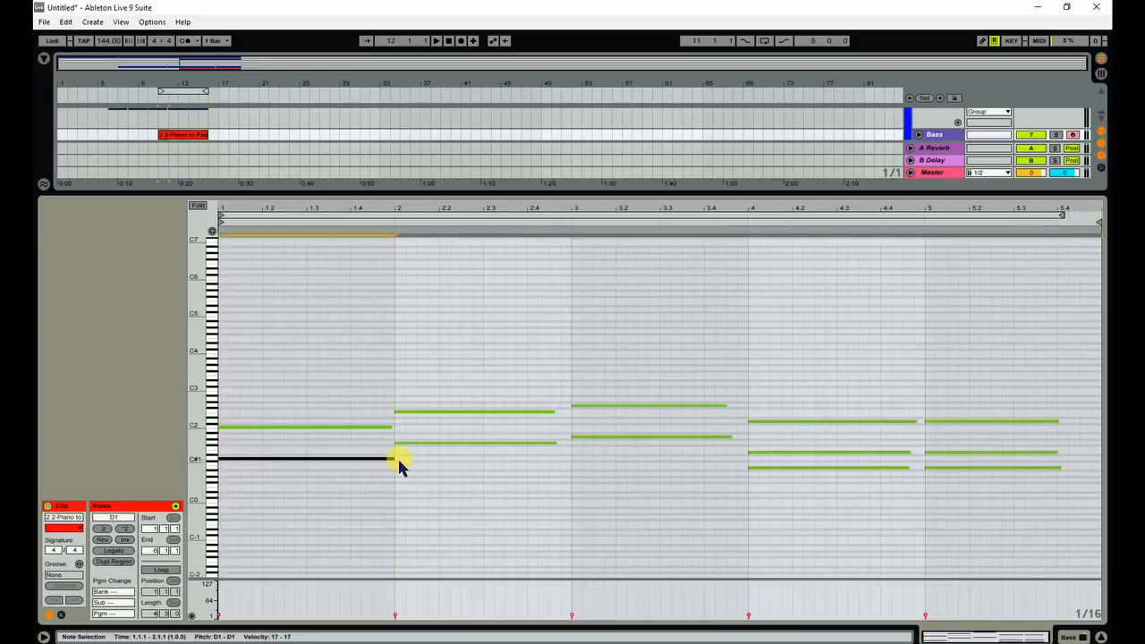
click(386, 428)
key(space)
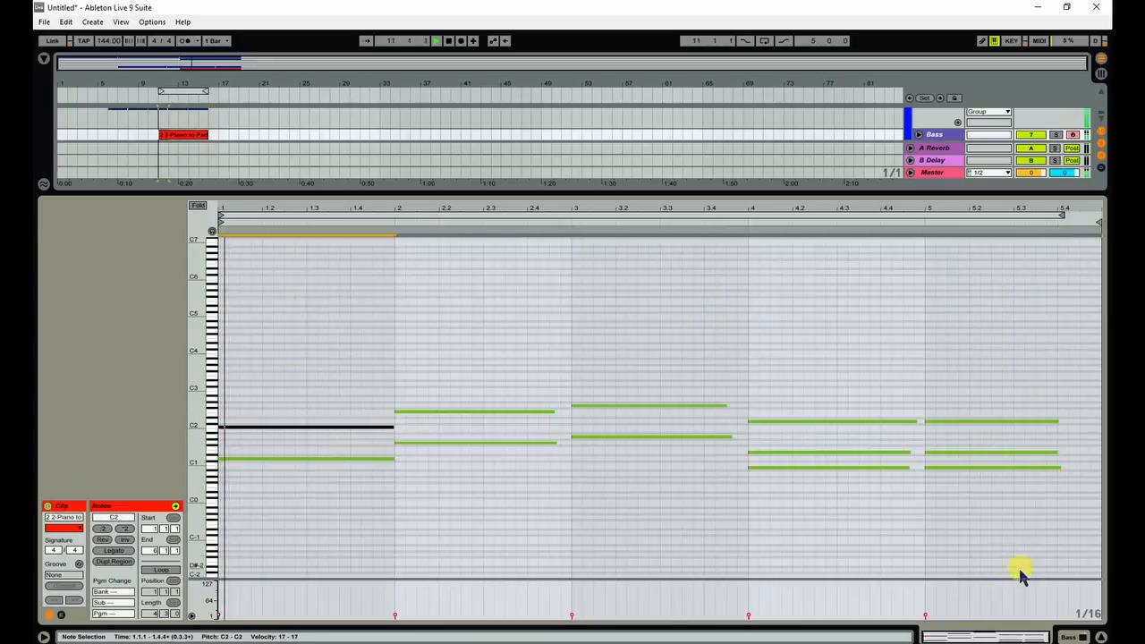
click(1100, 636)
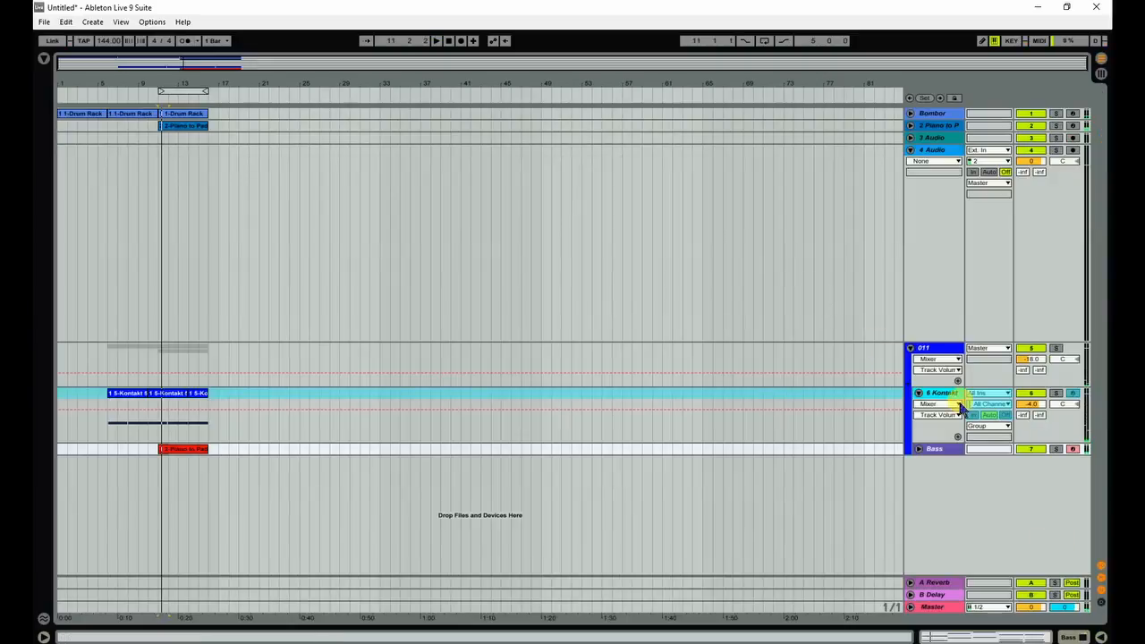
Freeze and flatten the Bass track to audio, and unfold it to show its waveform
right_click(937, 454)
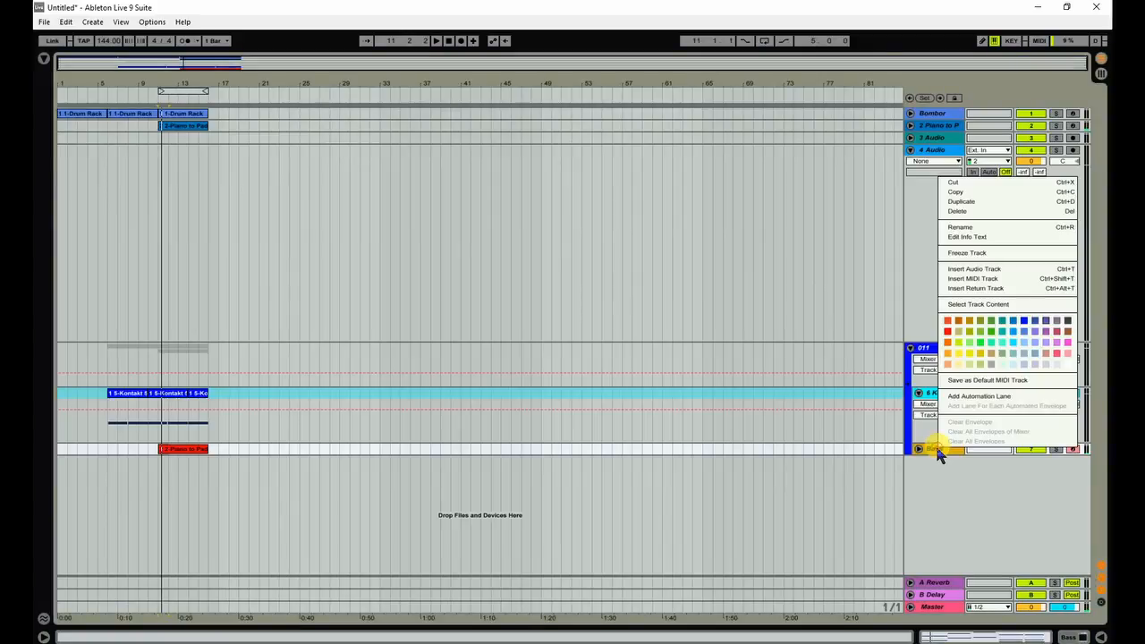
click(970, 255)
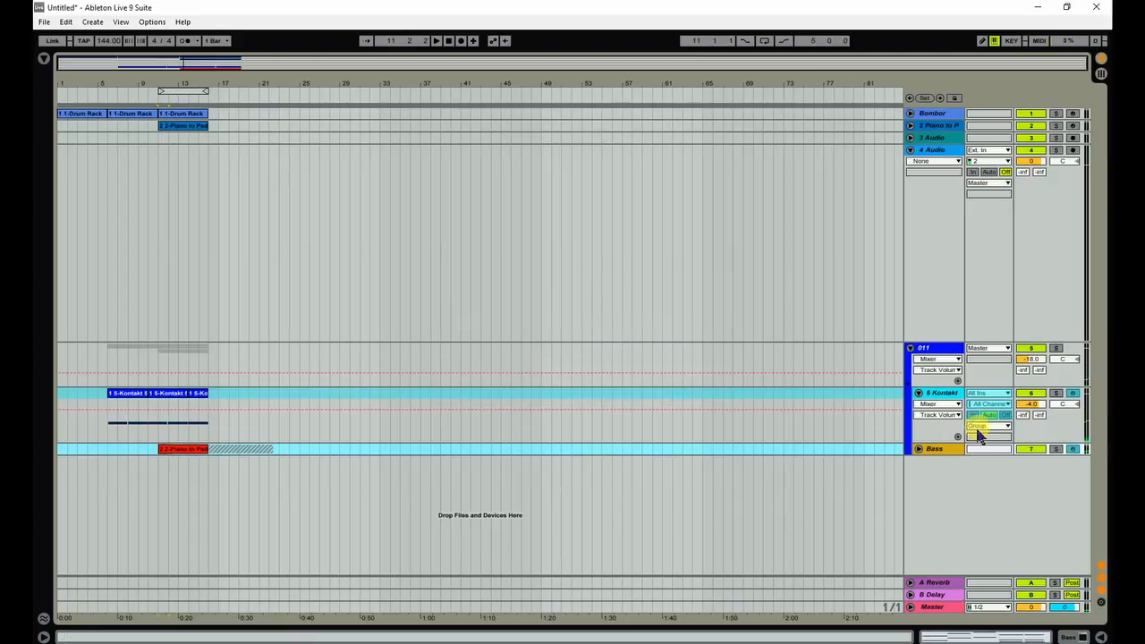
right_click(938, 449)
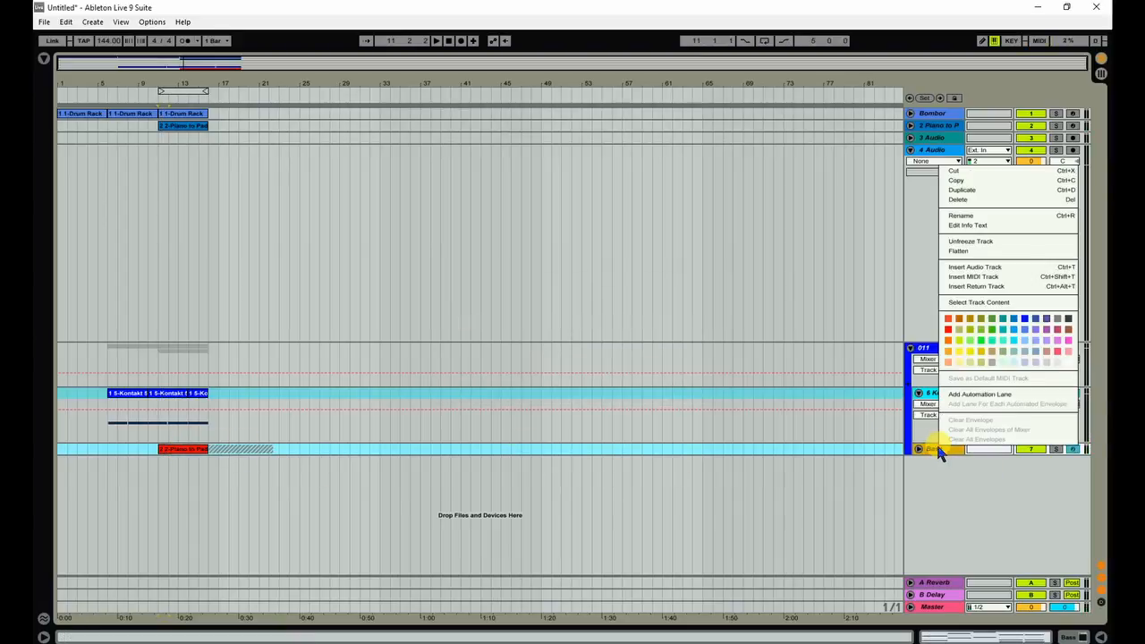
click(961, 251)
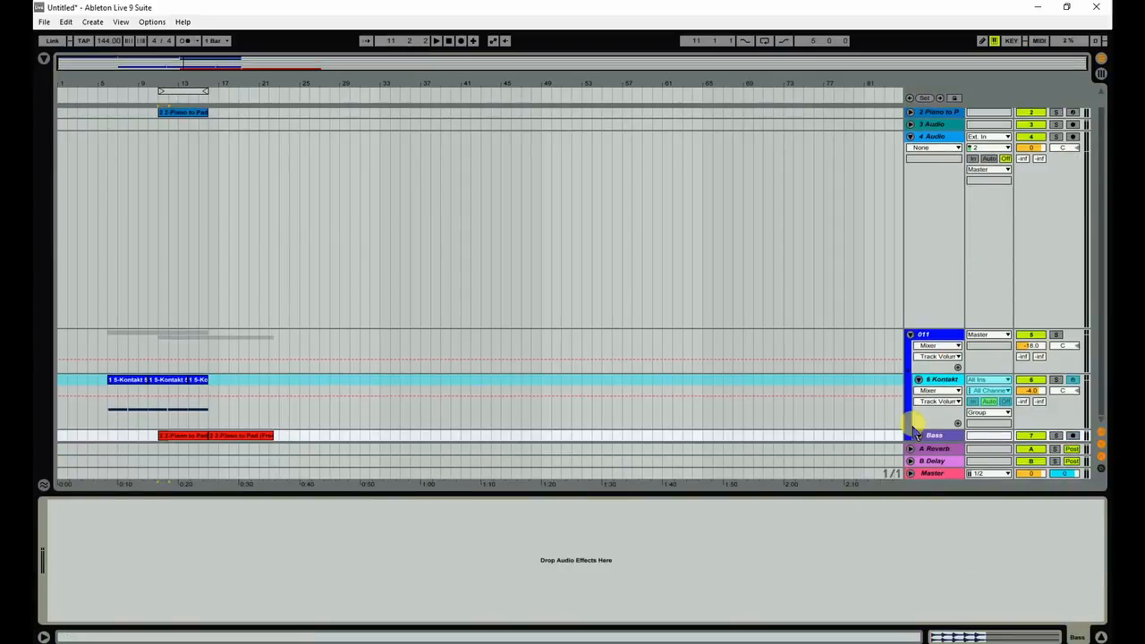
click(919, 437)
click(195, 394)
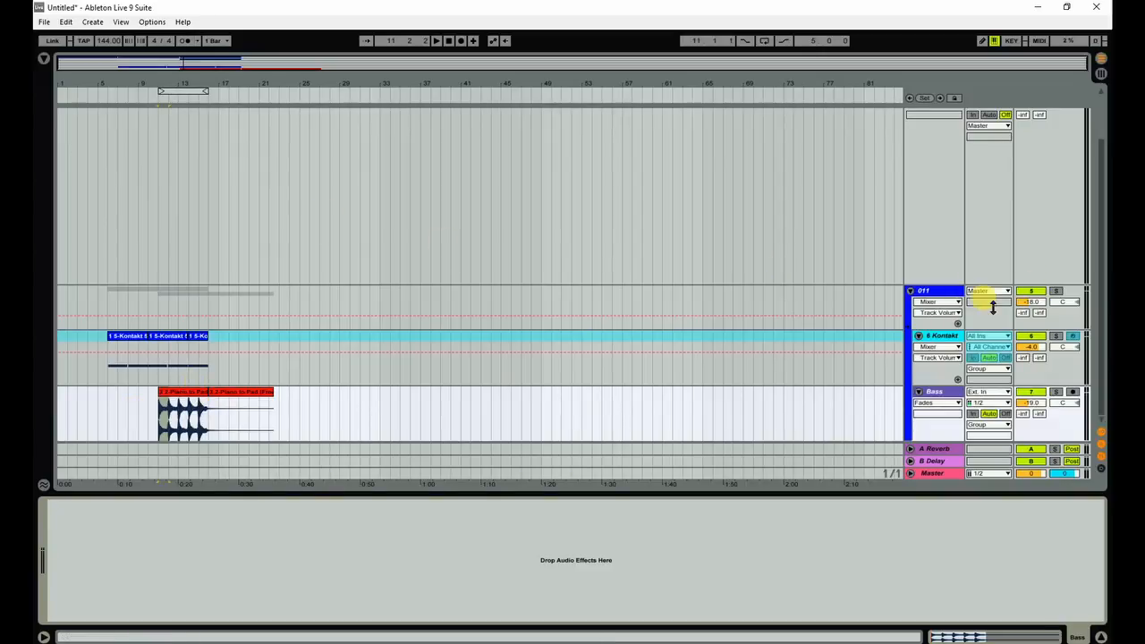
Flatten the frozen Kontakt 5 track to audio and play the arrangement to check the CPU load
right_click(944, 341)
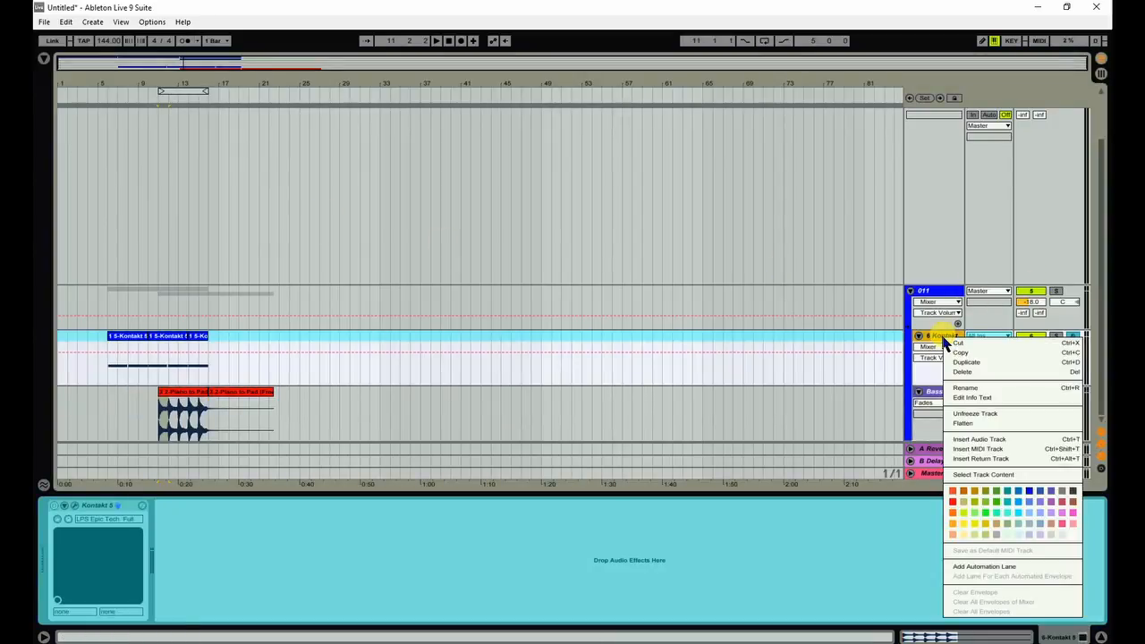
click(970, 424)
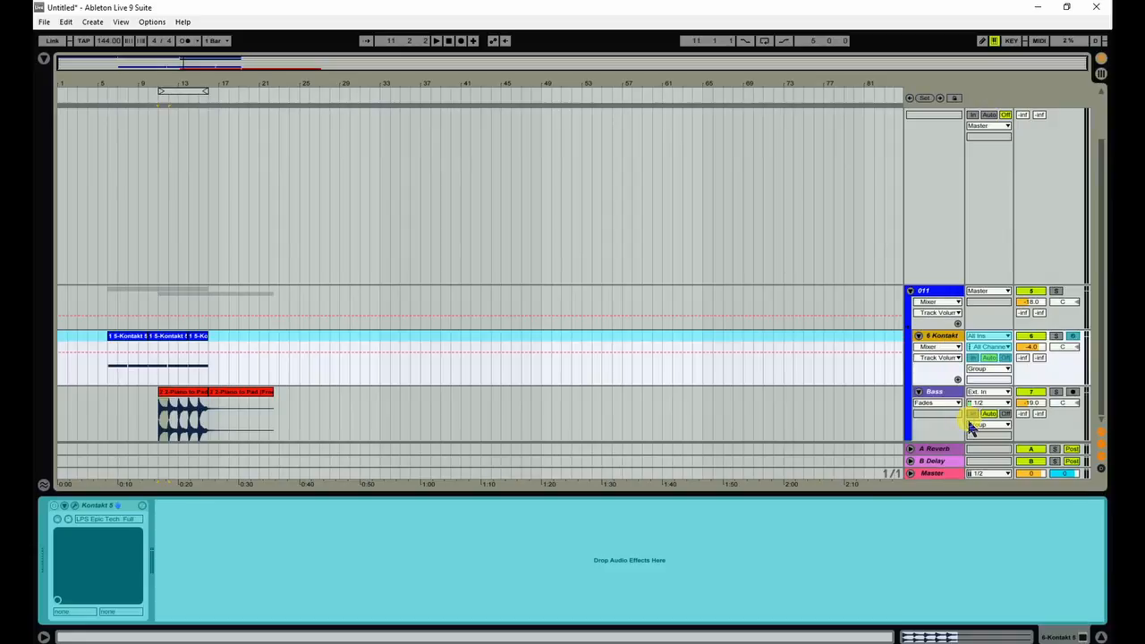
right_click(933, 343)
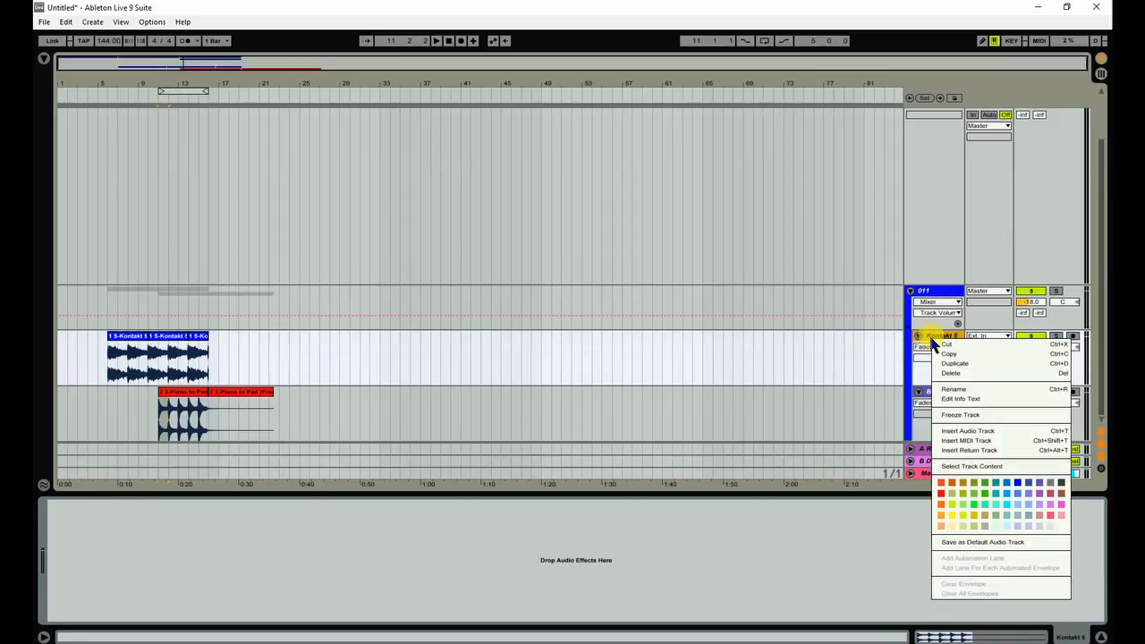
click(731, 439)
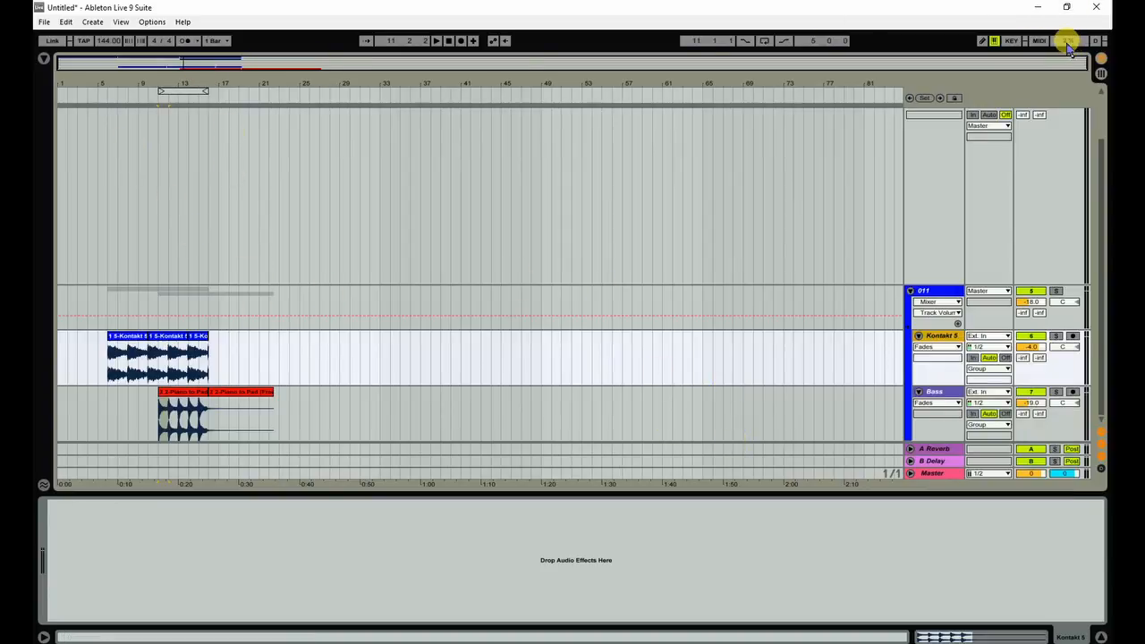
key(space)
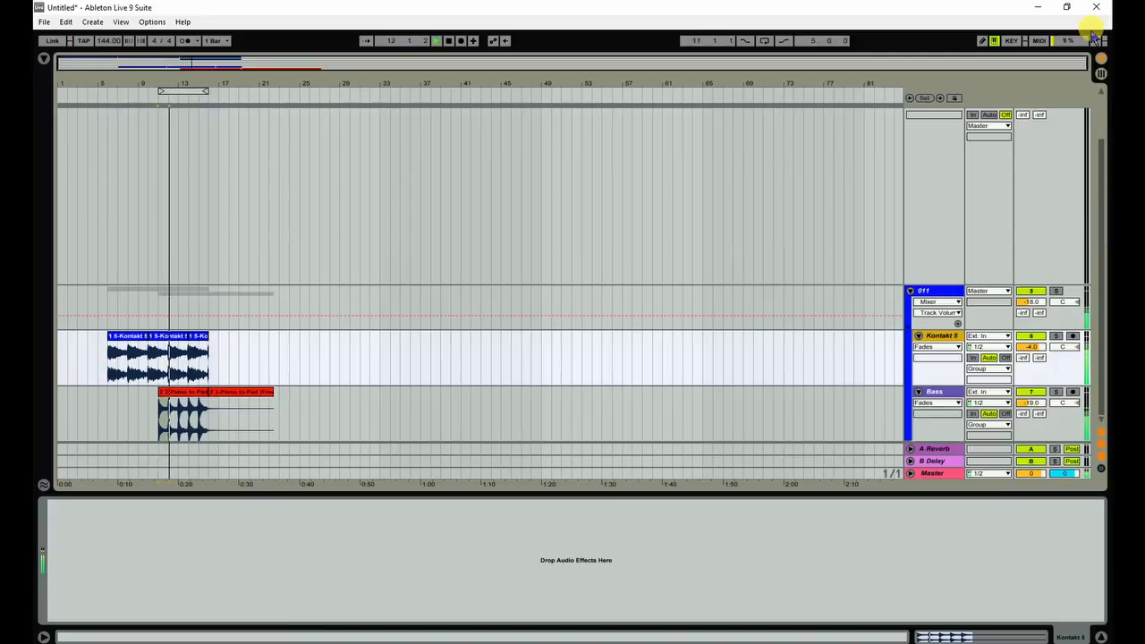
Fold the 4 Audio track and unfold the Piano to Pad track
drag(1101, 197, 1100, 115)
click(911, 150)
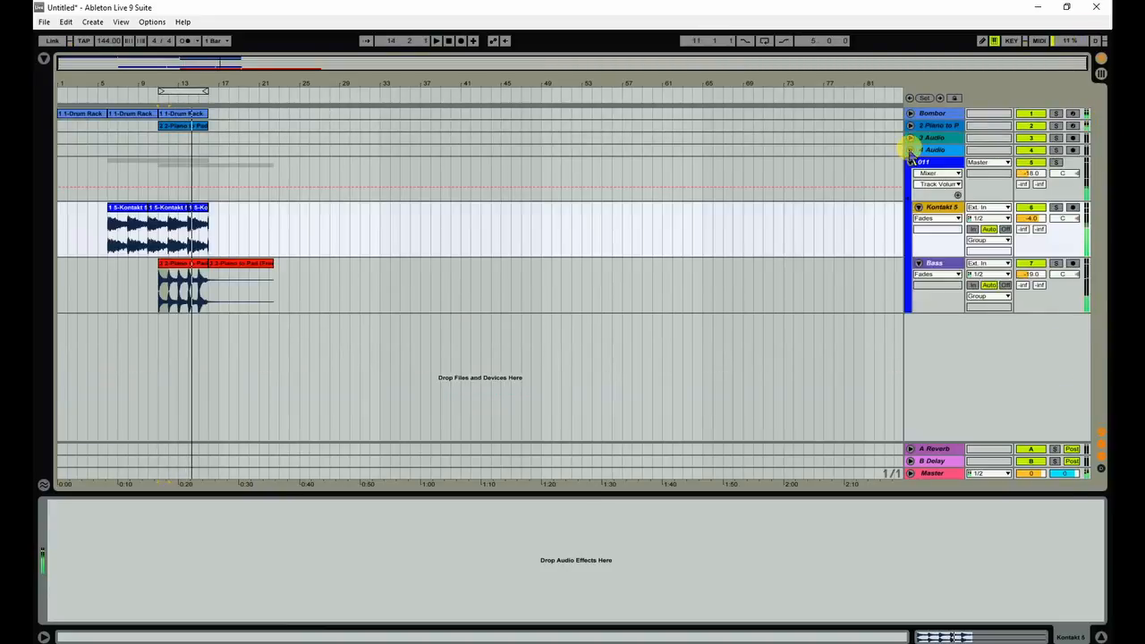
click(911, 126)
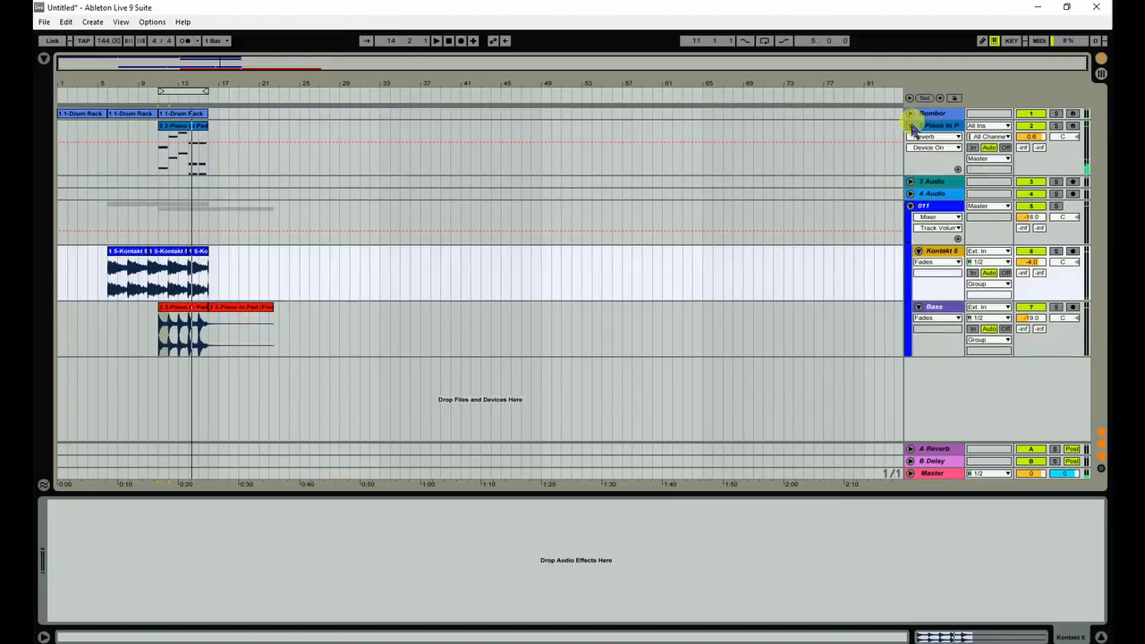
Freeze the Piano to Pad track and flatten it to audio
right_click(175, 132)
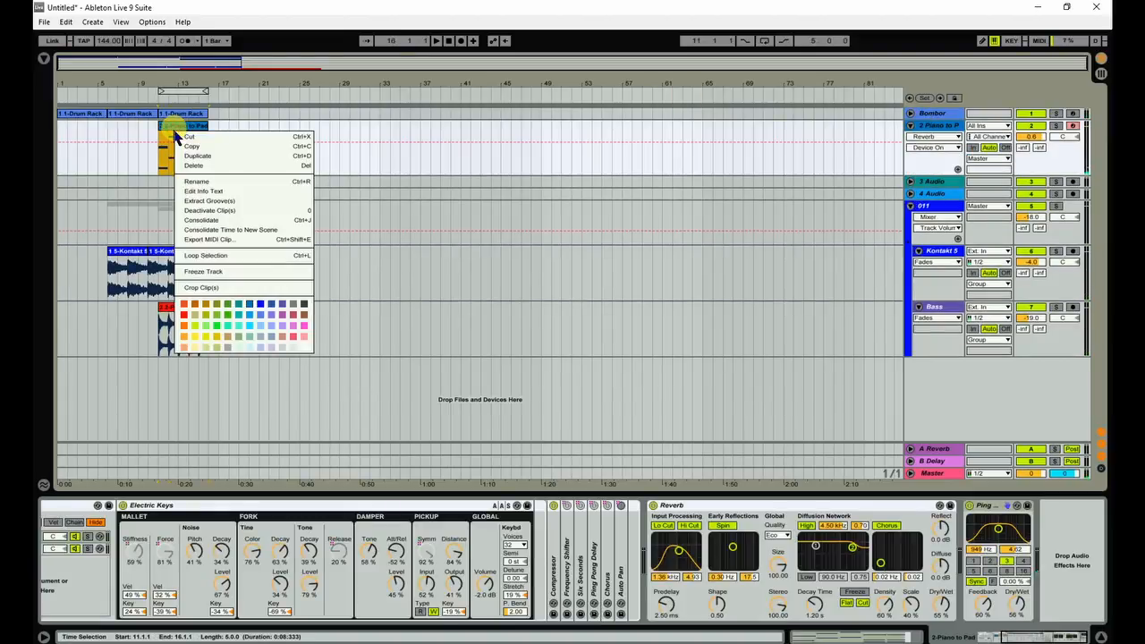
click(227, 271)
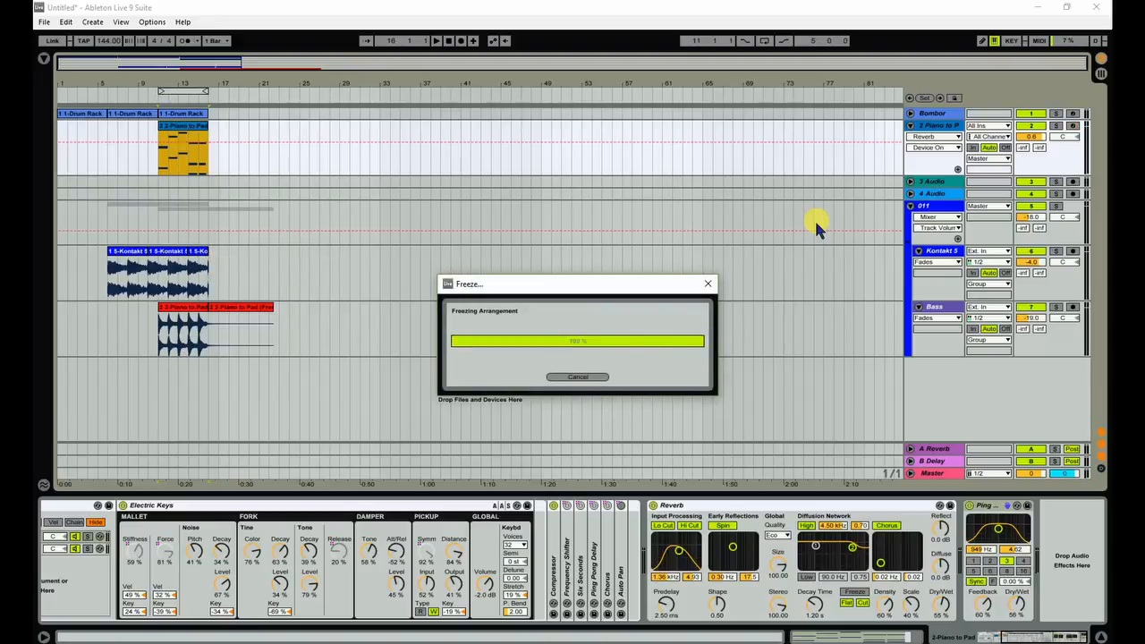
right_click(187, 127)
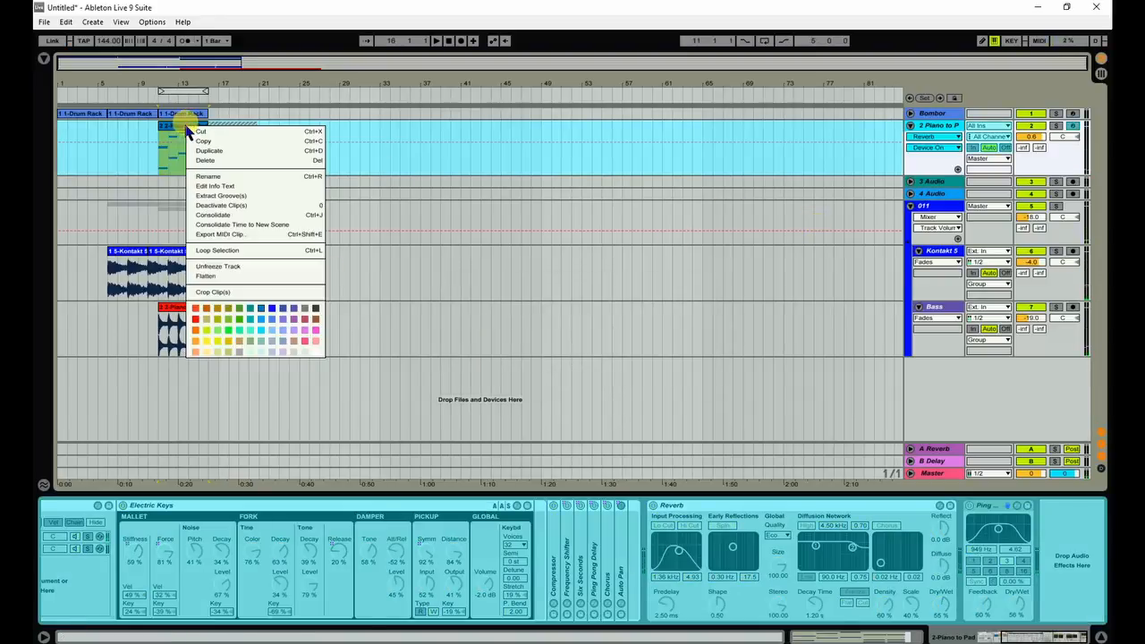
click(229, 277)
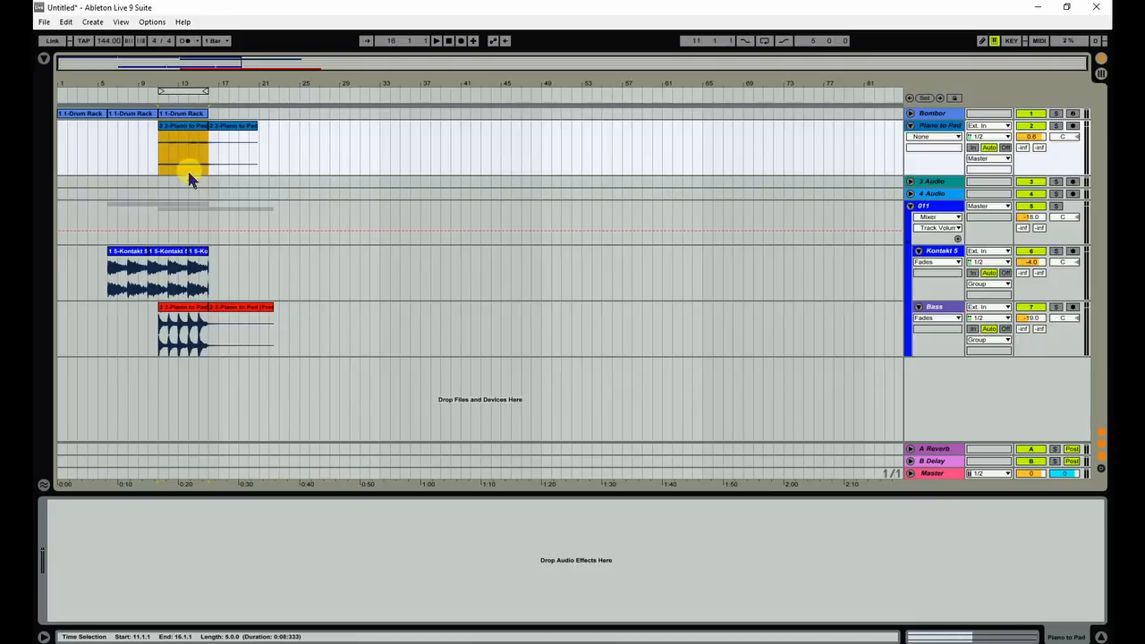
Open the first flattened Piano to Pad clip, move its opening warp marker to bar 3, and play it
double_click(195, 134)
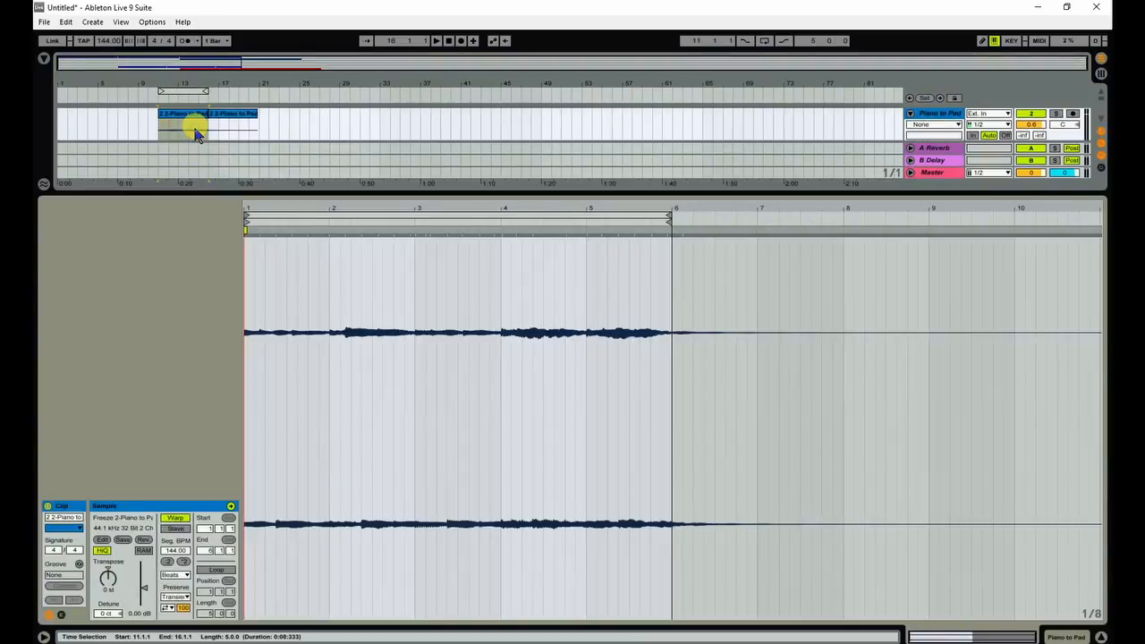
click(417, 233)
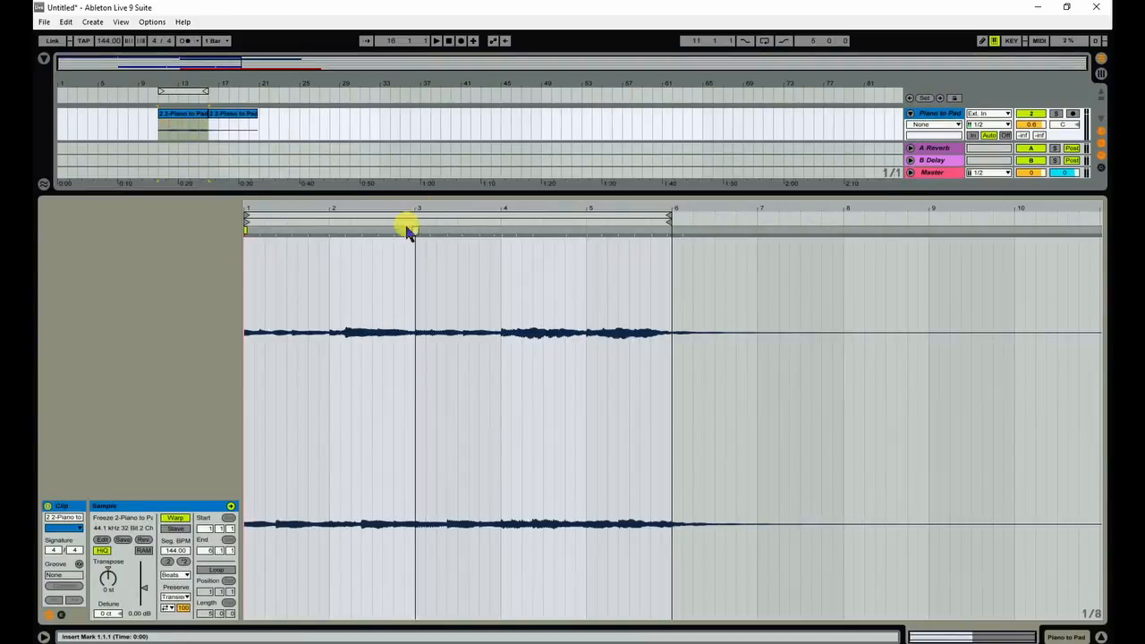
mouse_move(246, 226)
mouse_down()
mouse_move(424, 229)
mouse_move(405, 230)
mouse_move(414, 232)
mouse_up()
key(space)
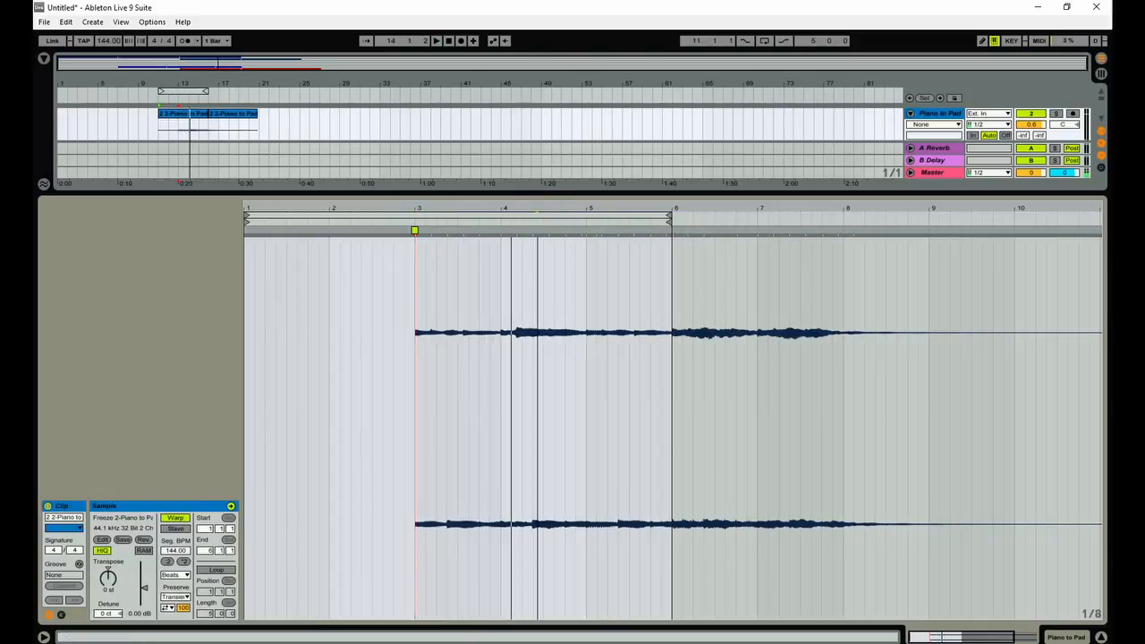
Raise the Piano to Pad clip's gain to 4.88 dB while playing it
drag(537, 212, 490, 209)
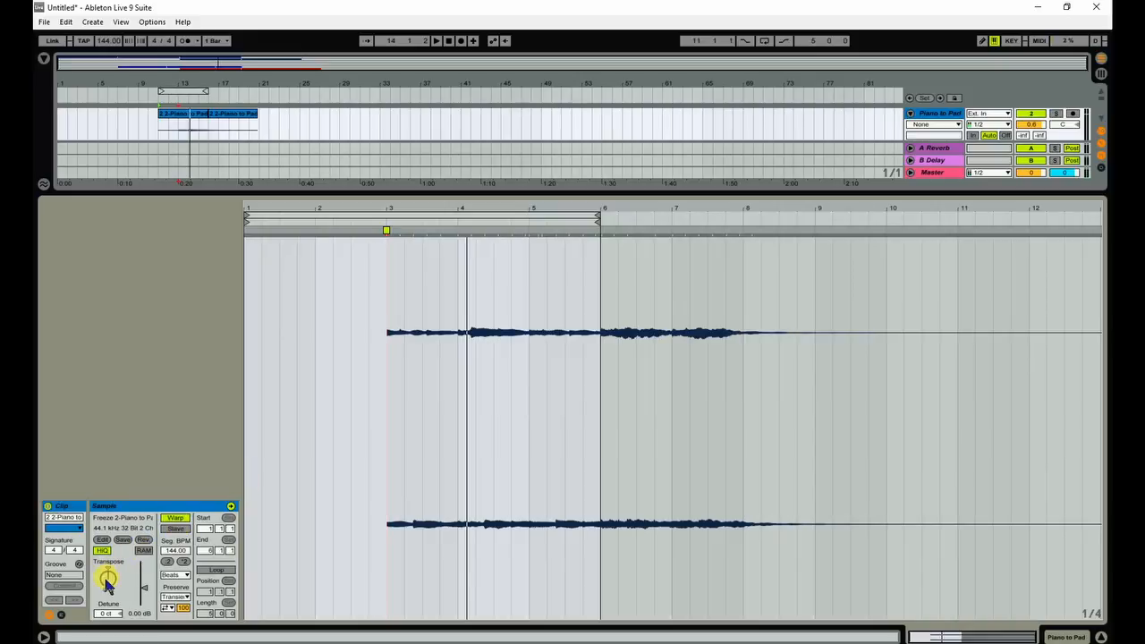
key(space)
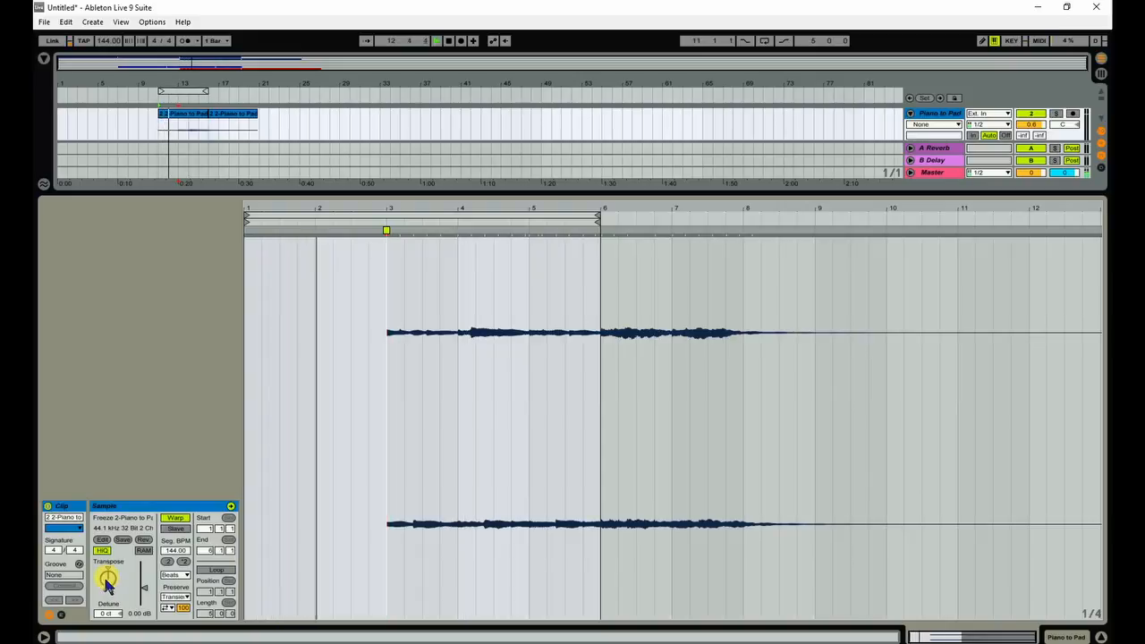
mouse_move(143, 588)
mouse_down()
mouse_move(144, 571)
mouse_move(144, 582)
mouse_up()
key(space)
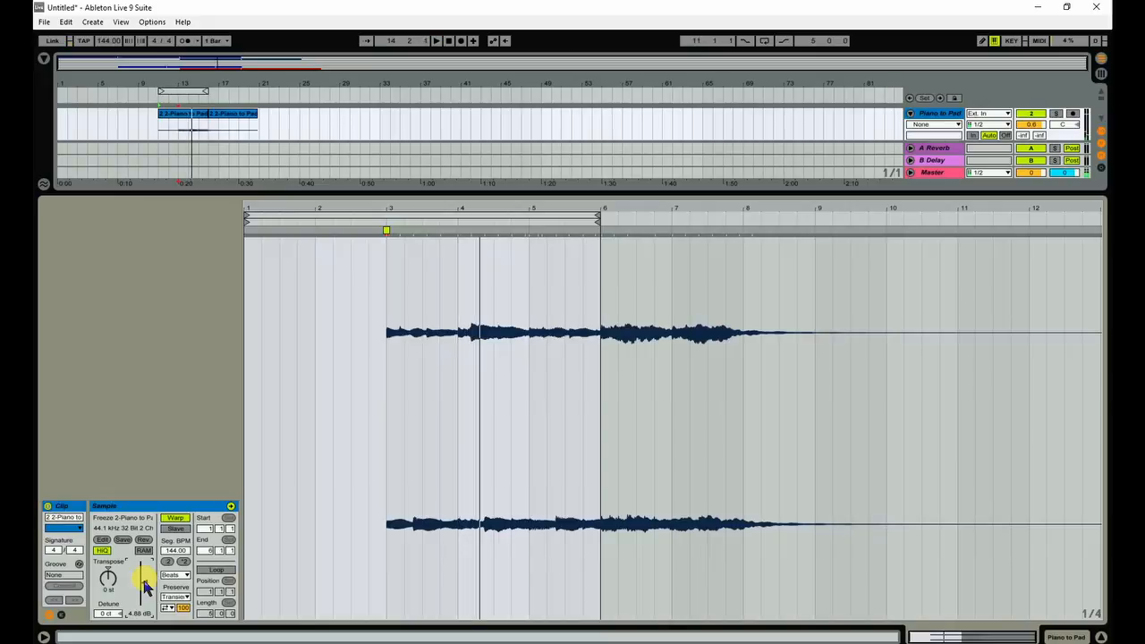
key(space)
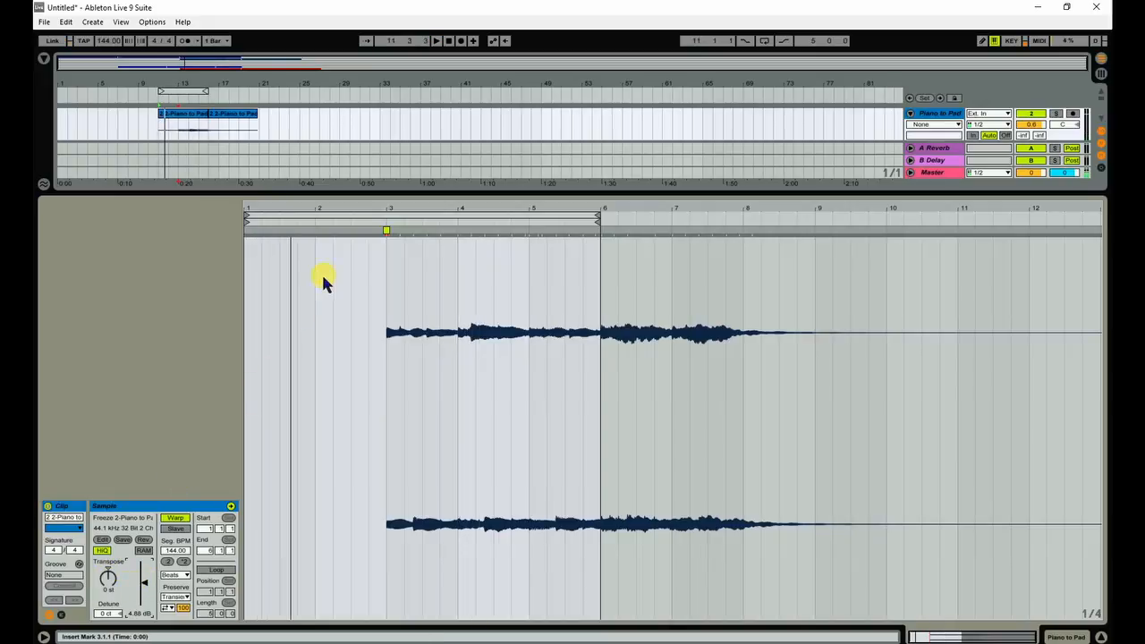
Move the clip's opening warp marker back to bar 1, try its Transpose control during playback, and close the clip editor
mouse_move(385, 229)
mouse_down()
mouse_move(235, 233)
mouse_move(248, 241)
mouse_up()
key(space)
mouse_move(108, 578)
mouse_down()
mouse_move(108, 554)
mouse_move(106, 580)
mouse_up()
key(space)
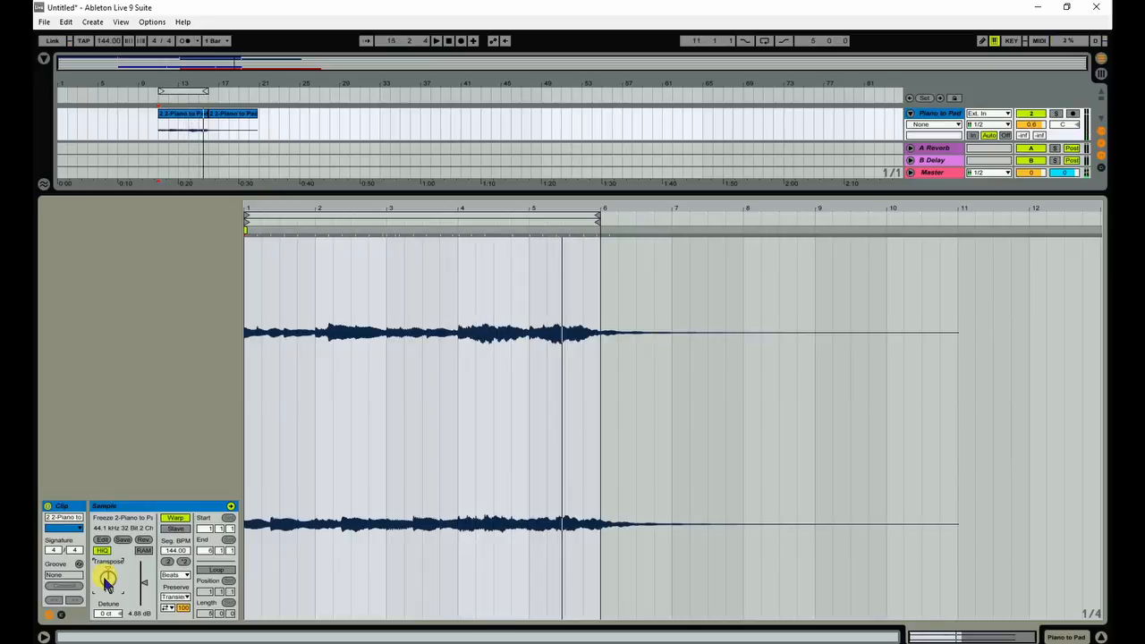
click(1101, 637)
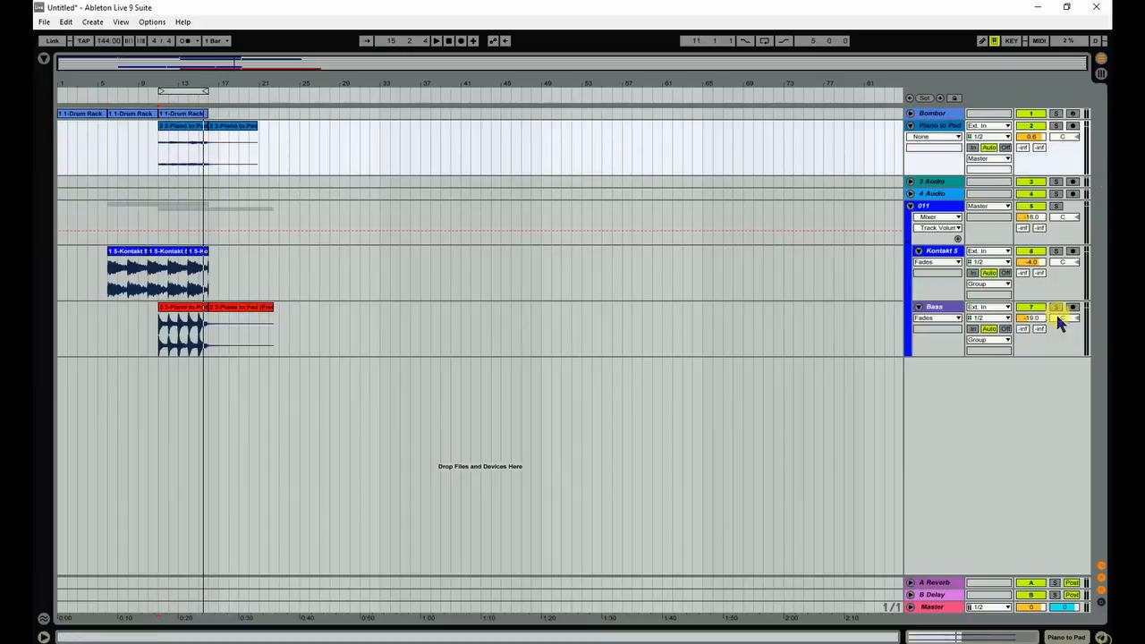
Open and close the third Drum Rack clip's notes, and expand the Bombor track in place of Piano to Pad
double_click(179, 113)
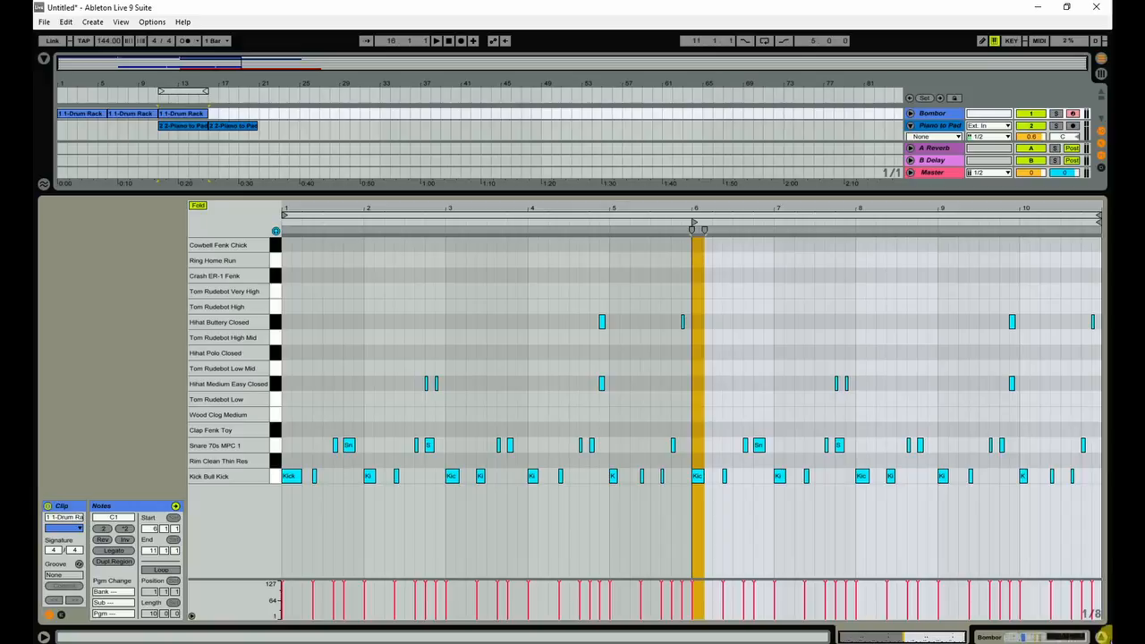
click(1101, 637)
click(911, 125)
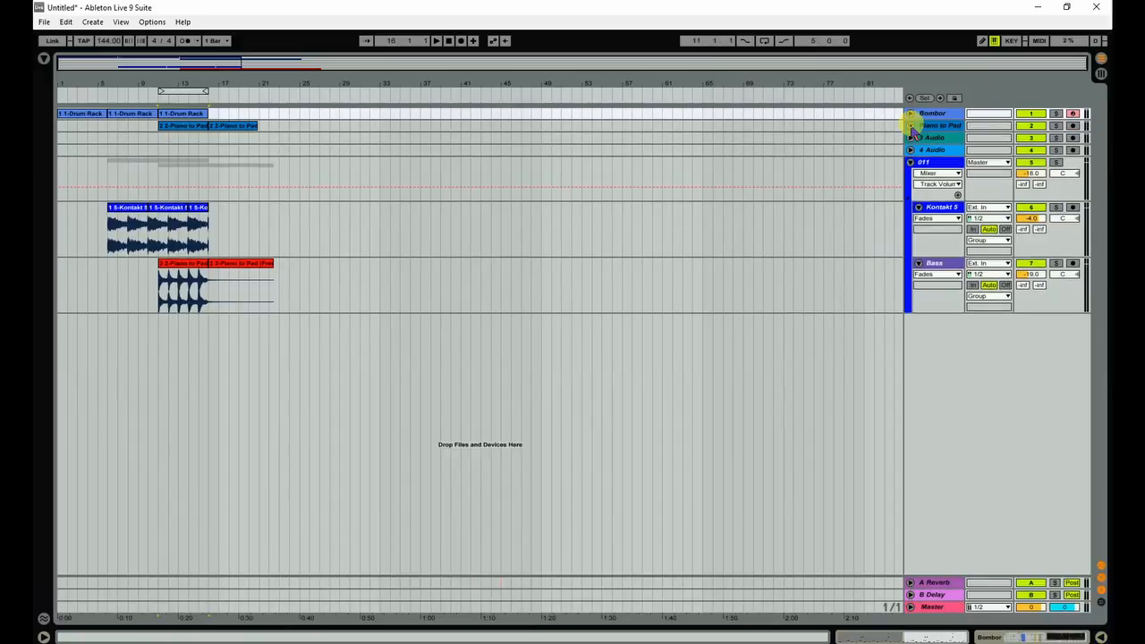
click(911, 114)
Freeze the Bombor drum track and flatten it to audio
right_click(196, 115)
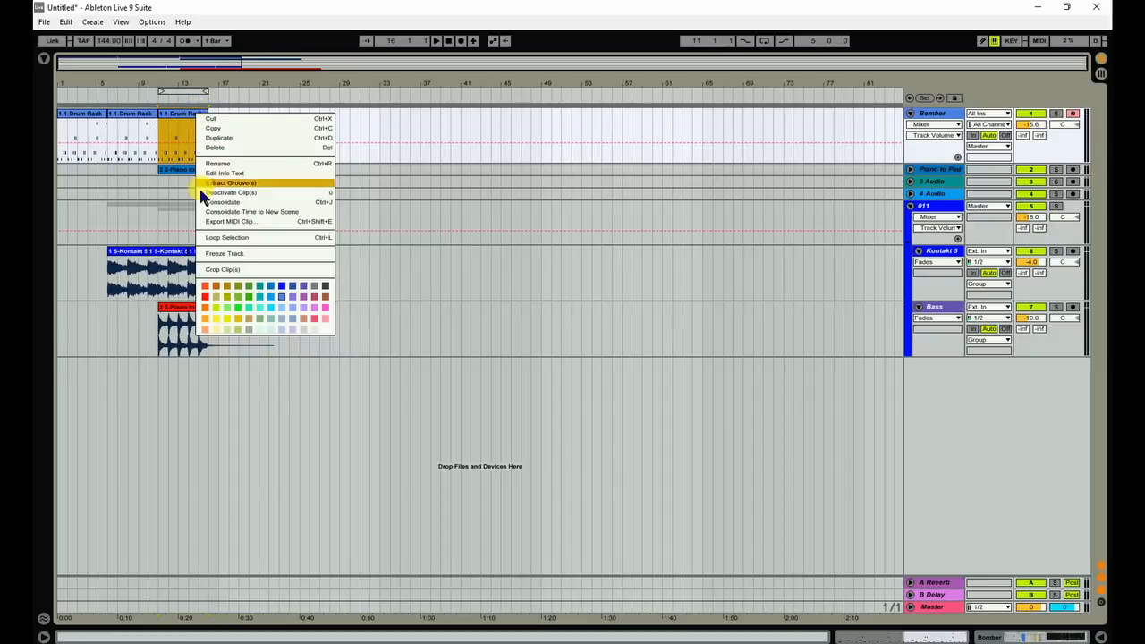
click(225, 254)
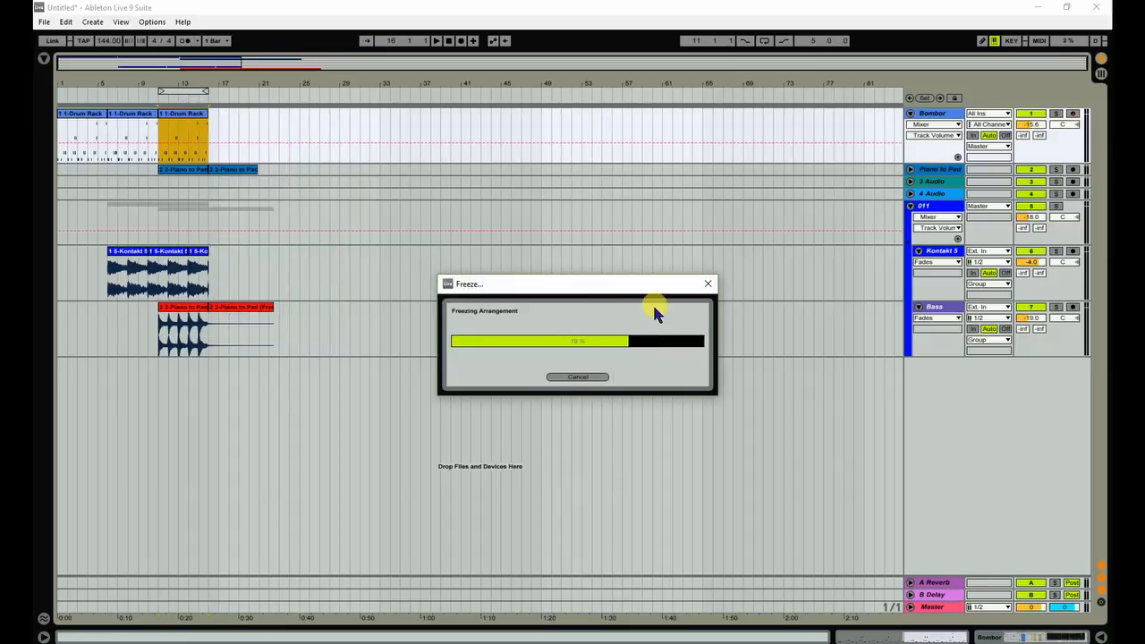
right_click(181, 111)
click(217, 261)
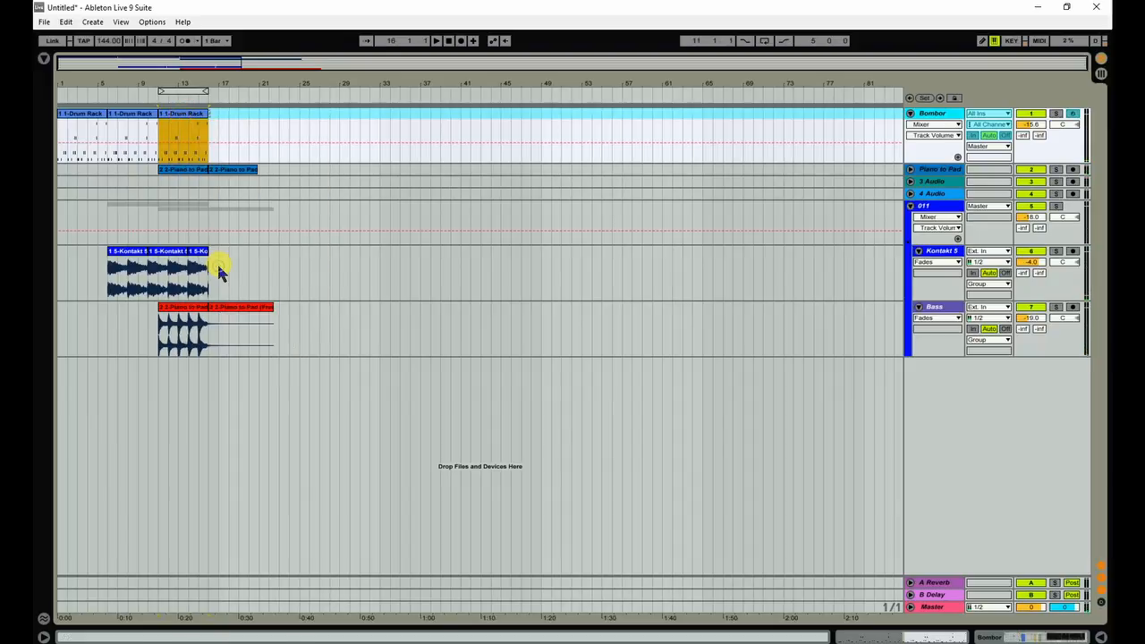
Copy all the flattened Drum Rack clips from the arrangement into the Bombor track's Session View slots, starting at scene 1
click(188, 130)
click(130, 123)
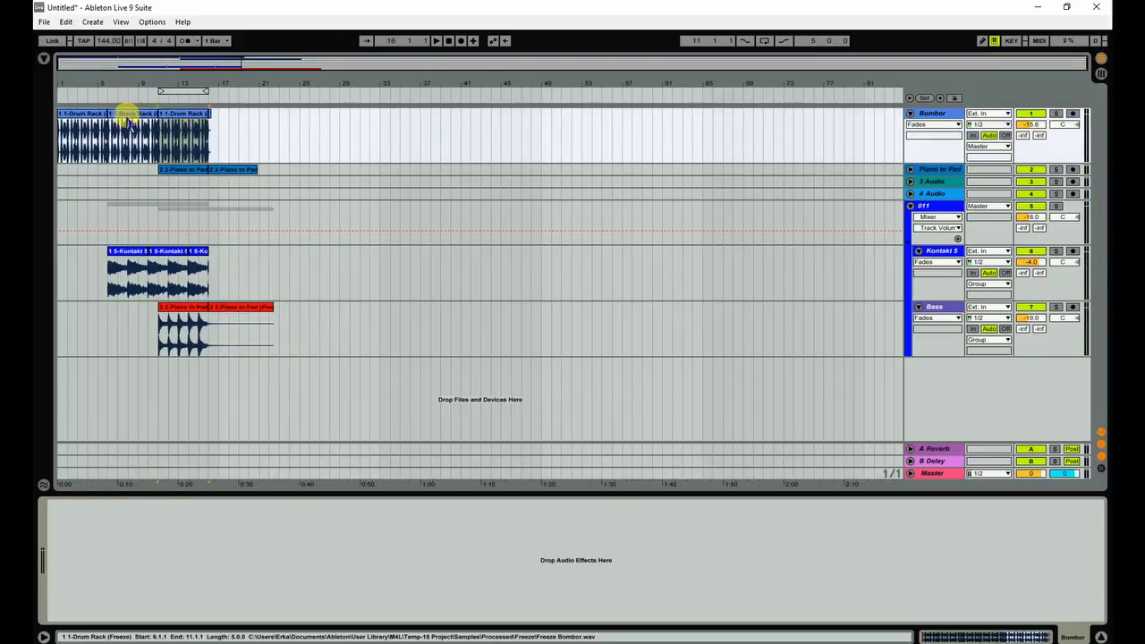
drag(220, 116, 36, 99)
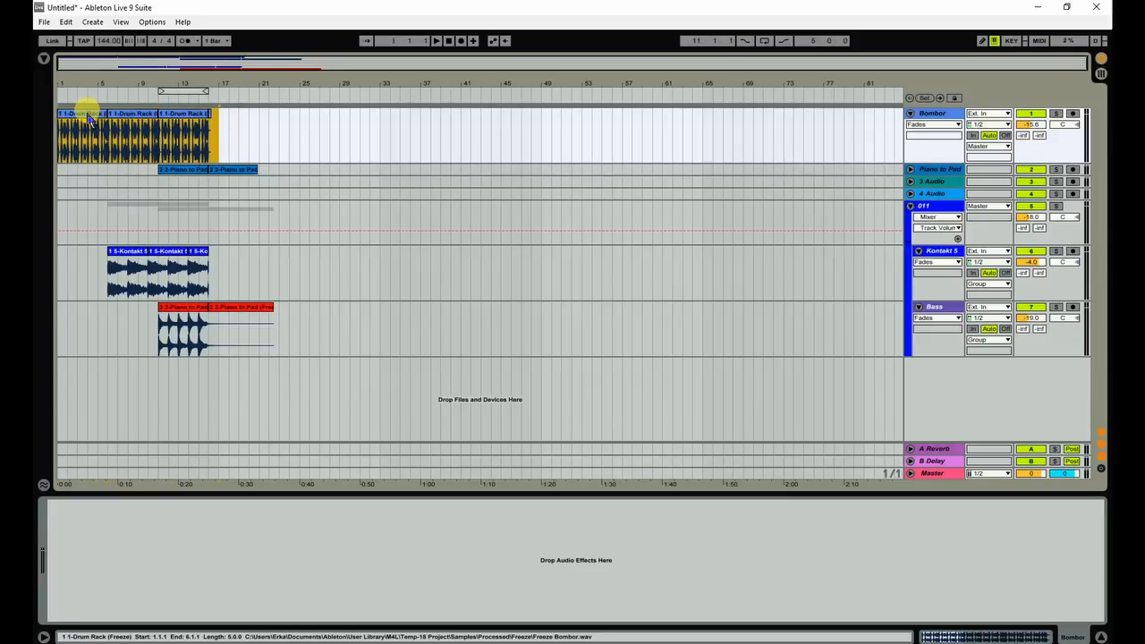
key(Tab)
drag(87, 116, 86, 86)
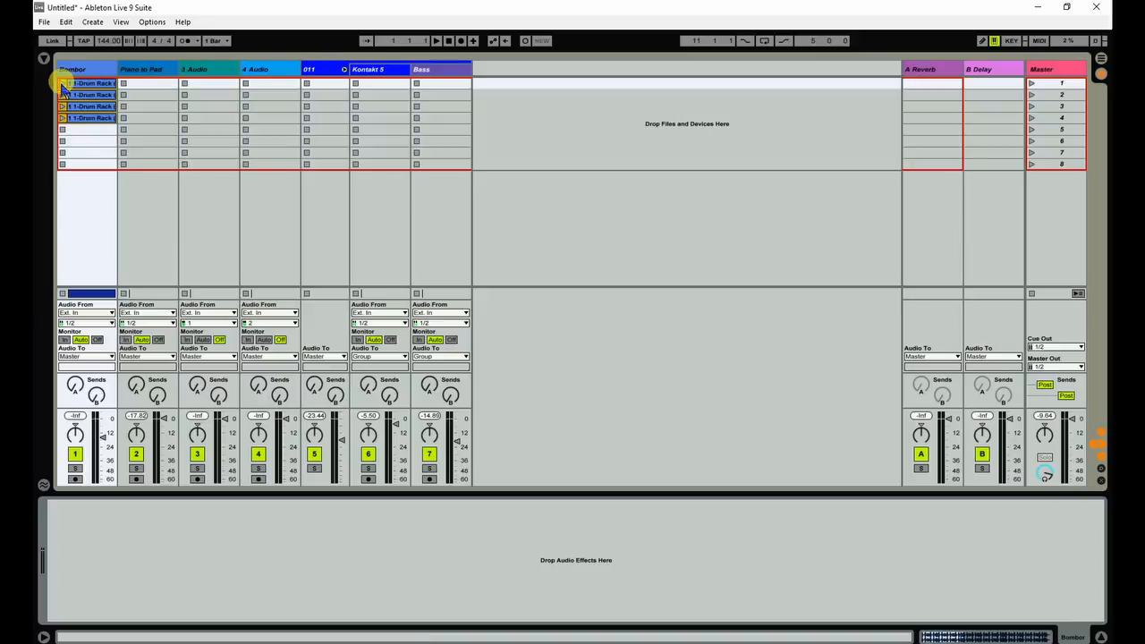
key(Tab)
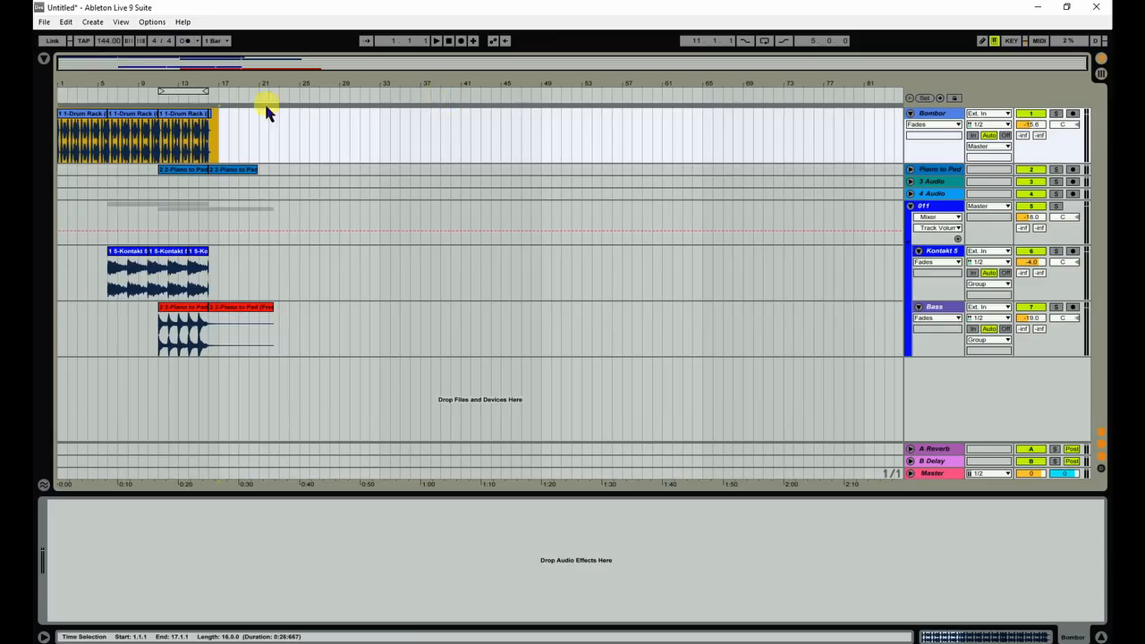
Copy the first Piano to Pad clip from the arrangement into the track's scene 1 slot in Session View
right_click(197, 175)
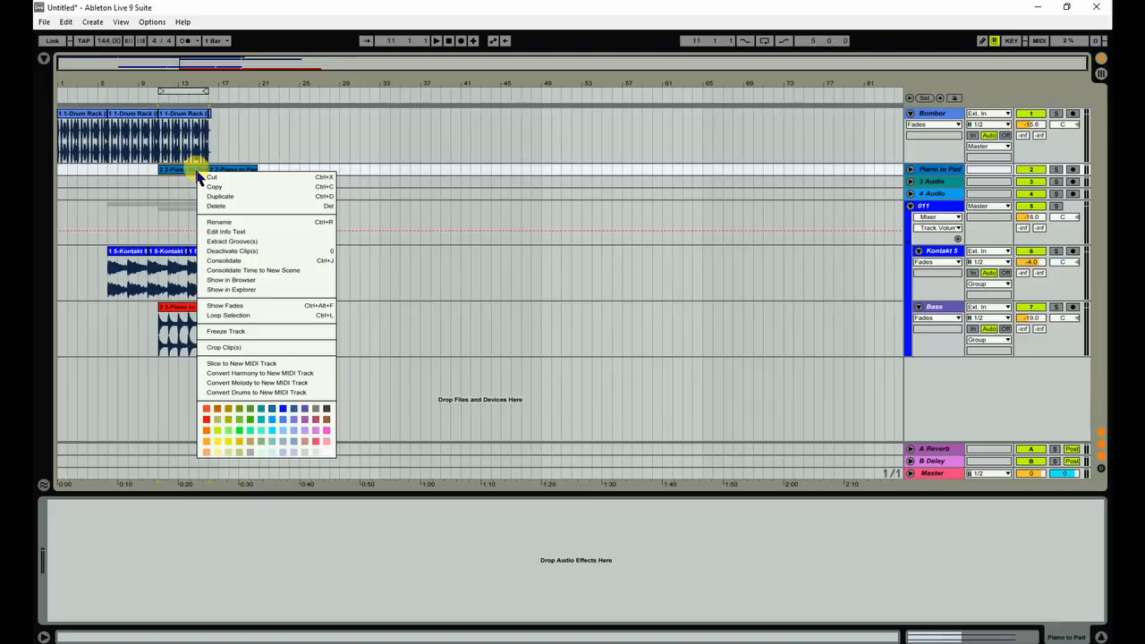
click(192, 169)
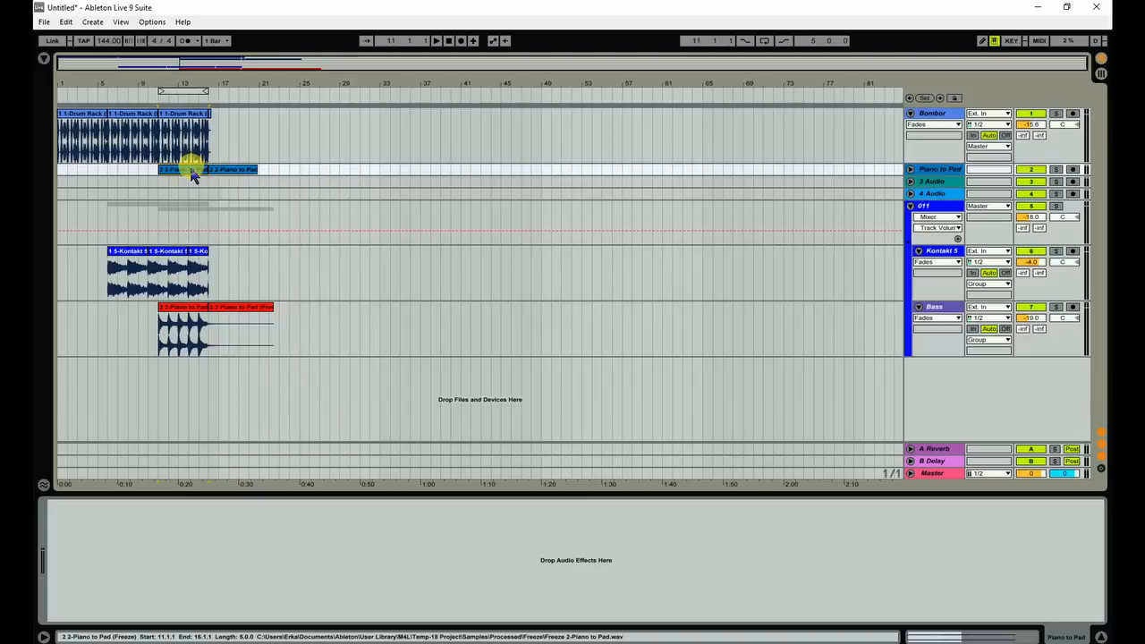
key(Tab)
drag(192, 175, 150, 83)
key(Tab)
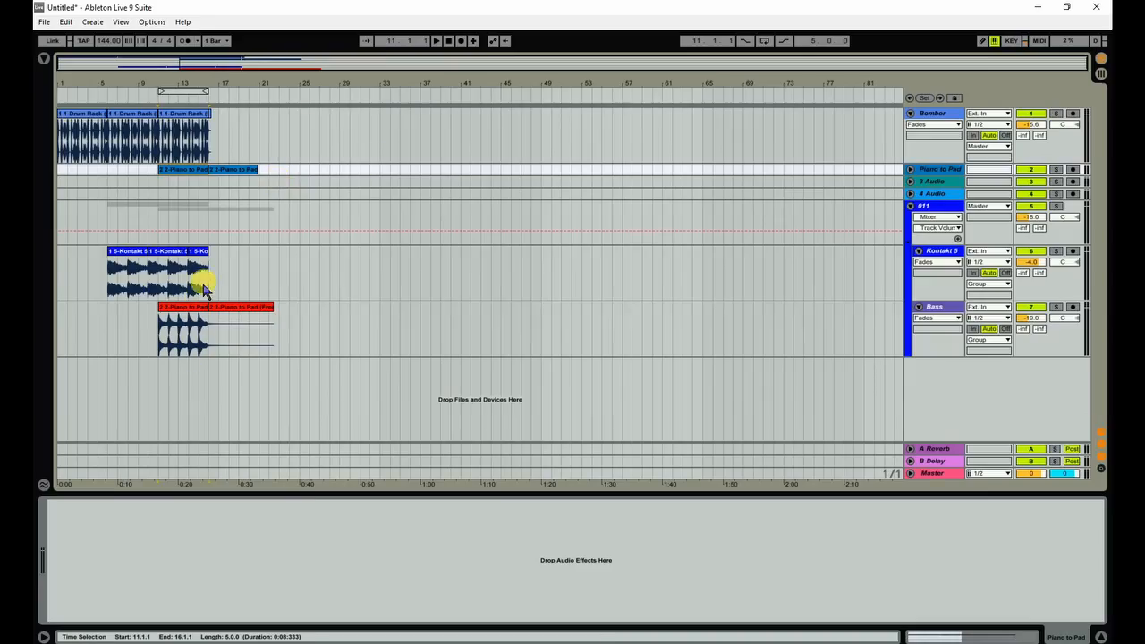
Copy the middle Kontakt 5 clip and the first Bass clip from the arrangement into their tracks' scene 1 slots
click(180, 255)
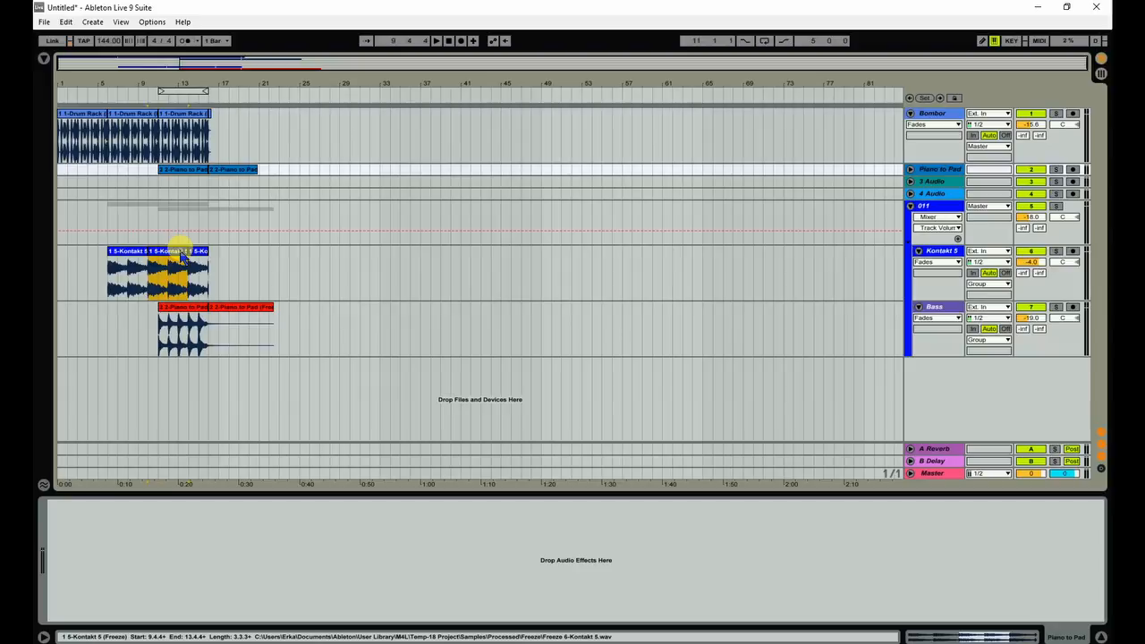
key(Tab)
drag(180, 256, 374, 85)
key(Tab)
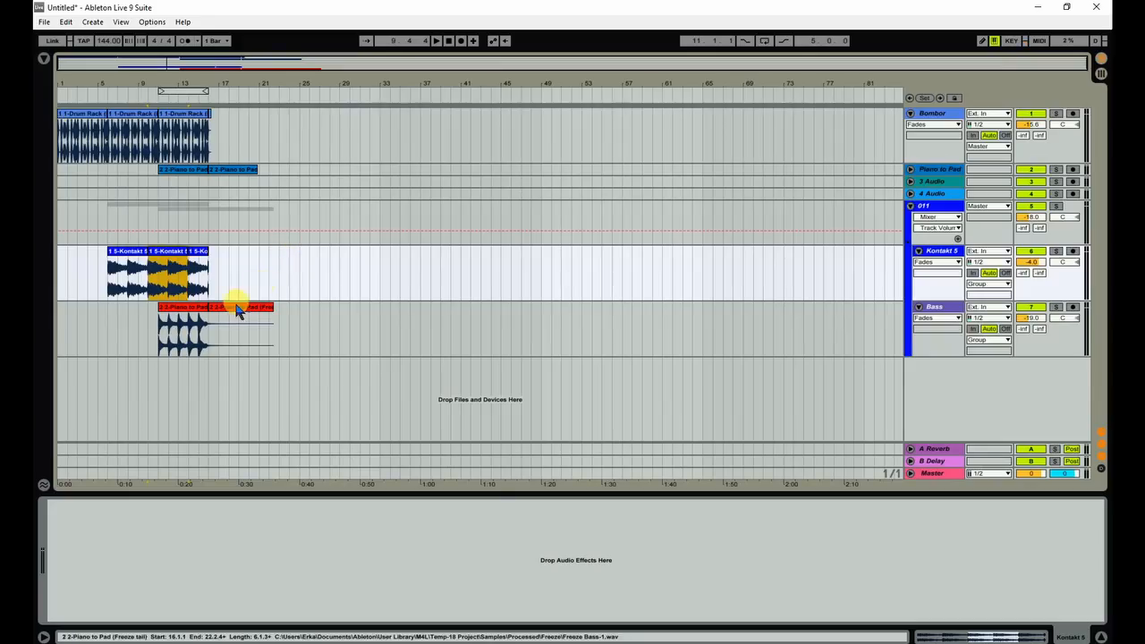
click(193, 313)
drag(193, 313, 417, 85)
key(Tab)
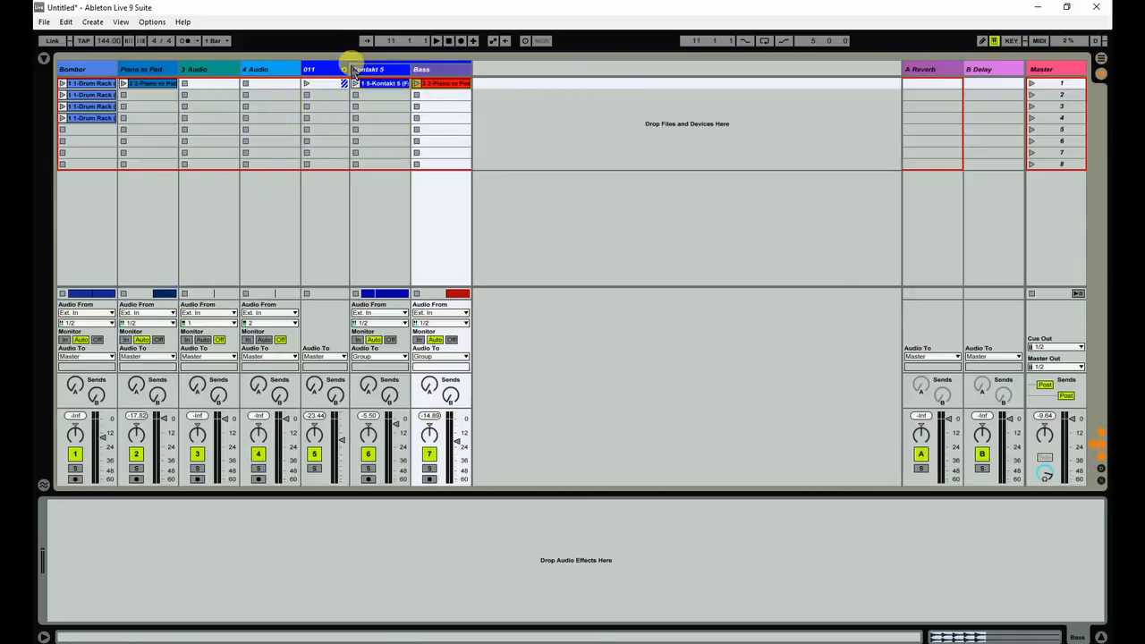
Audition the scene 1 Bombor drum clip and the scene 1 Kontakt 5 clip by launching them in Session View
click(62, 83)
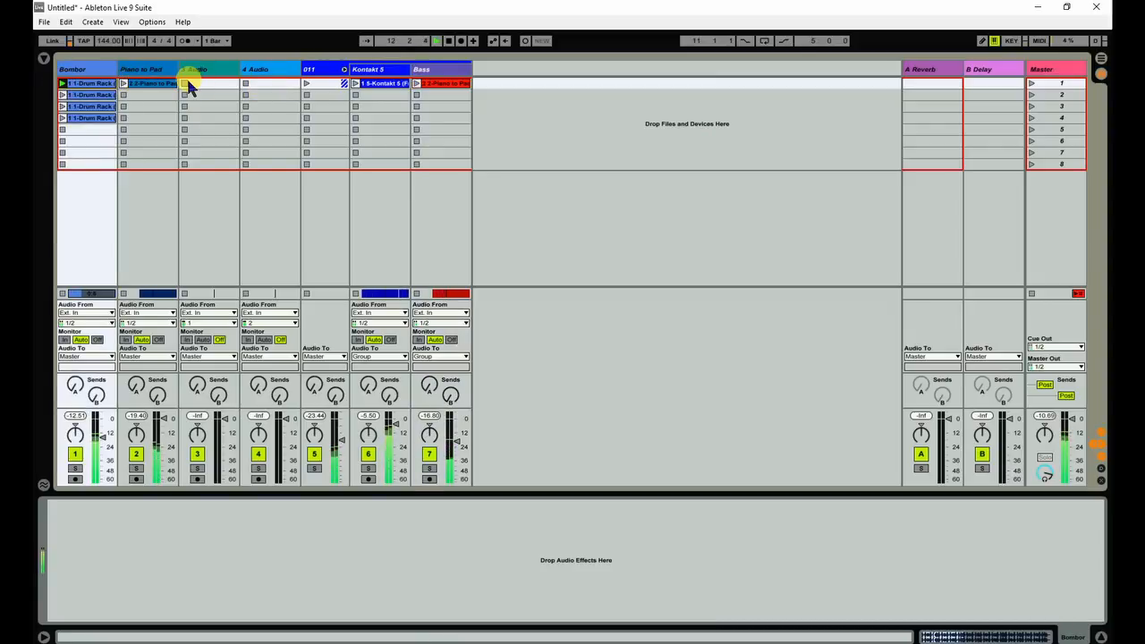
click(138, 94)
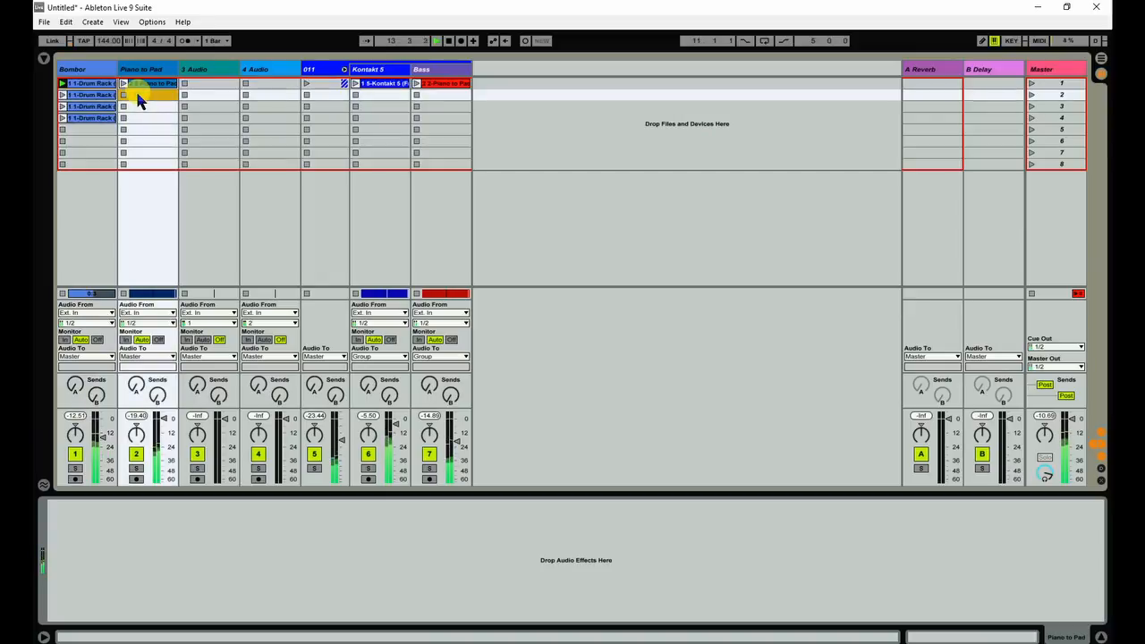
click(391, 83)
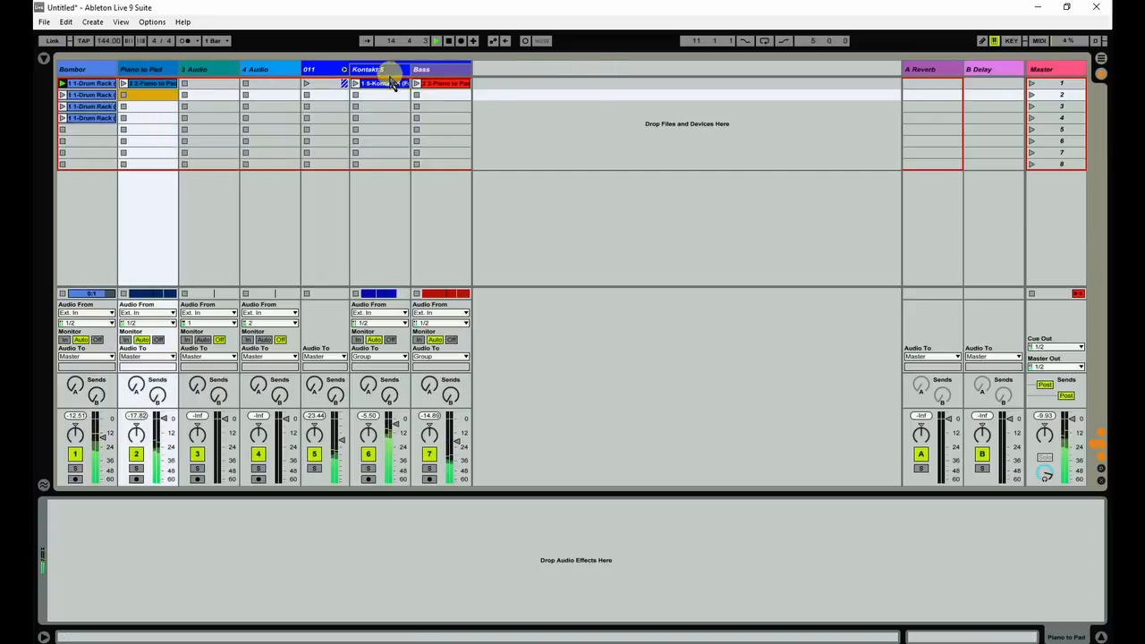
click(434, 94)
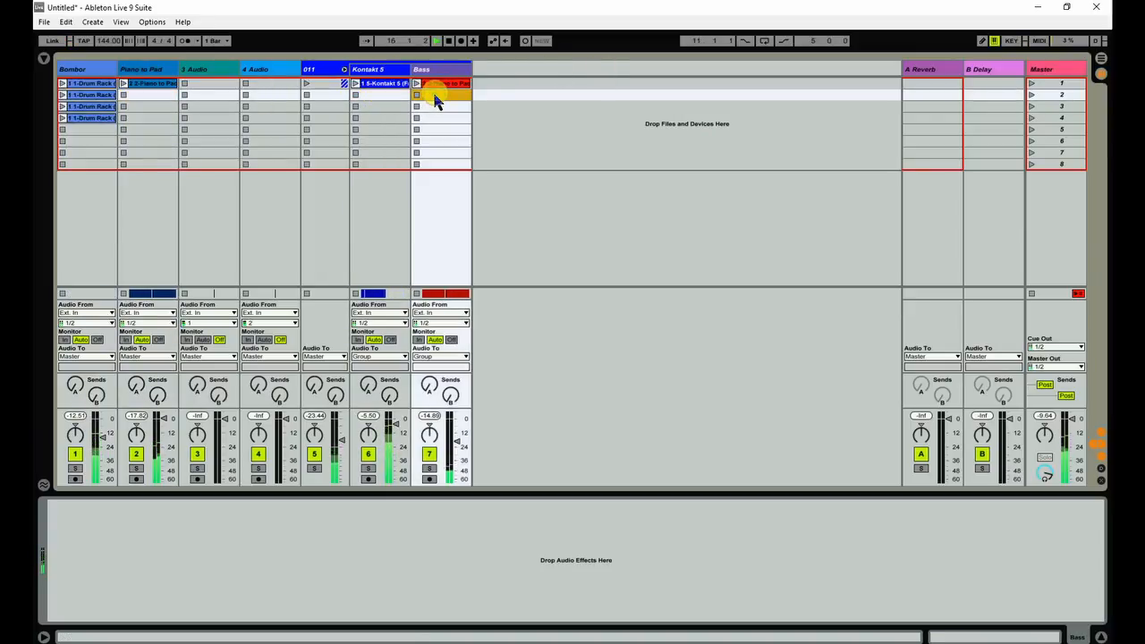
click(62, 84)
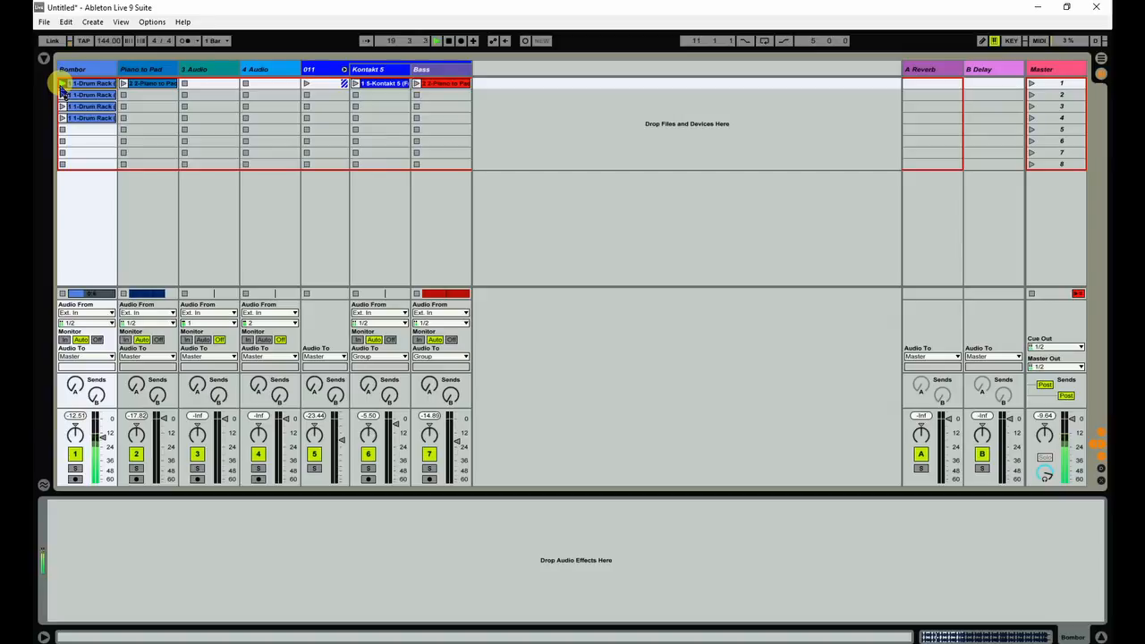
click(355, 84)
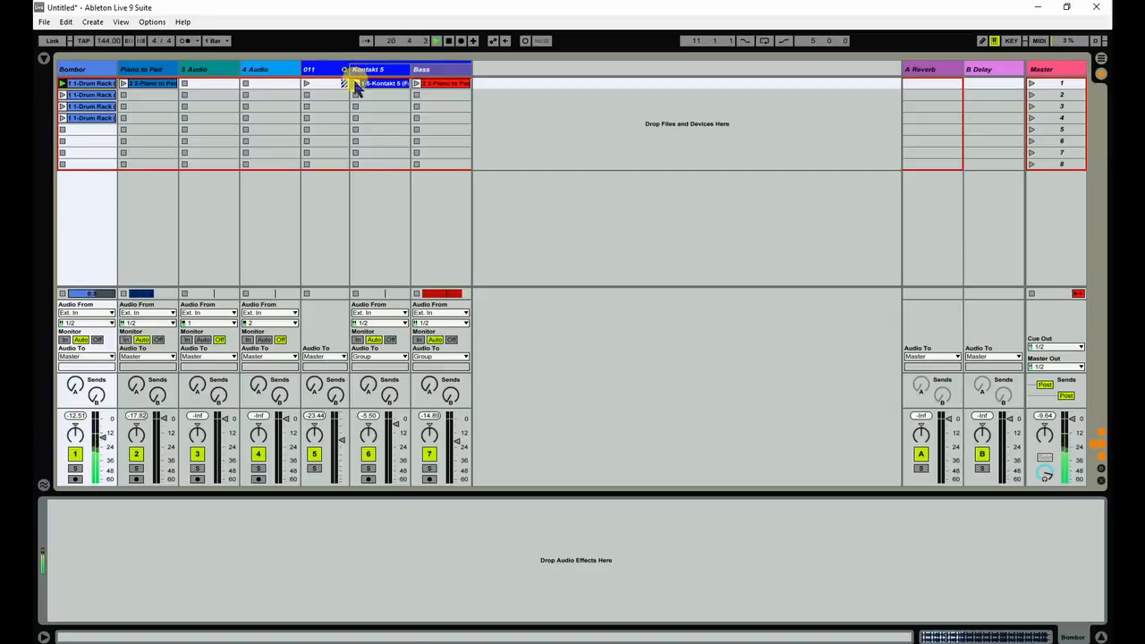
click(355, 83)
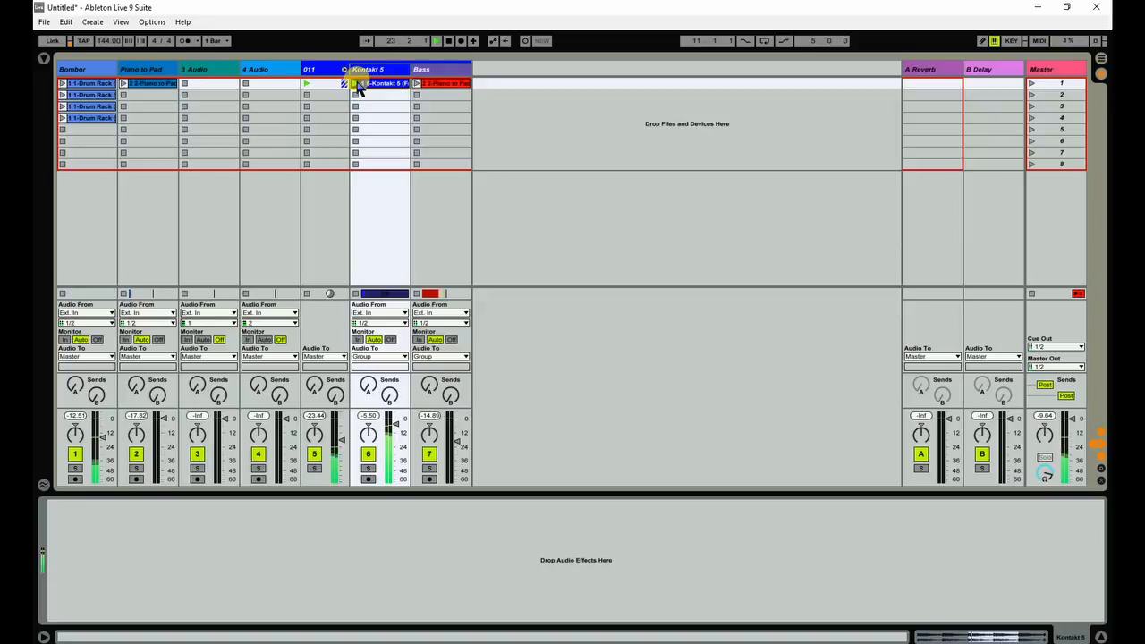
click(62, 84)
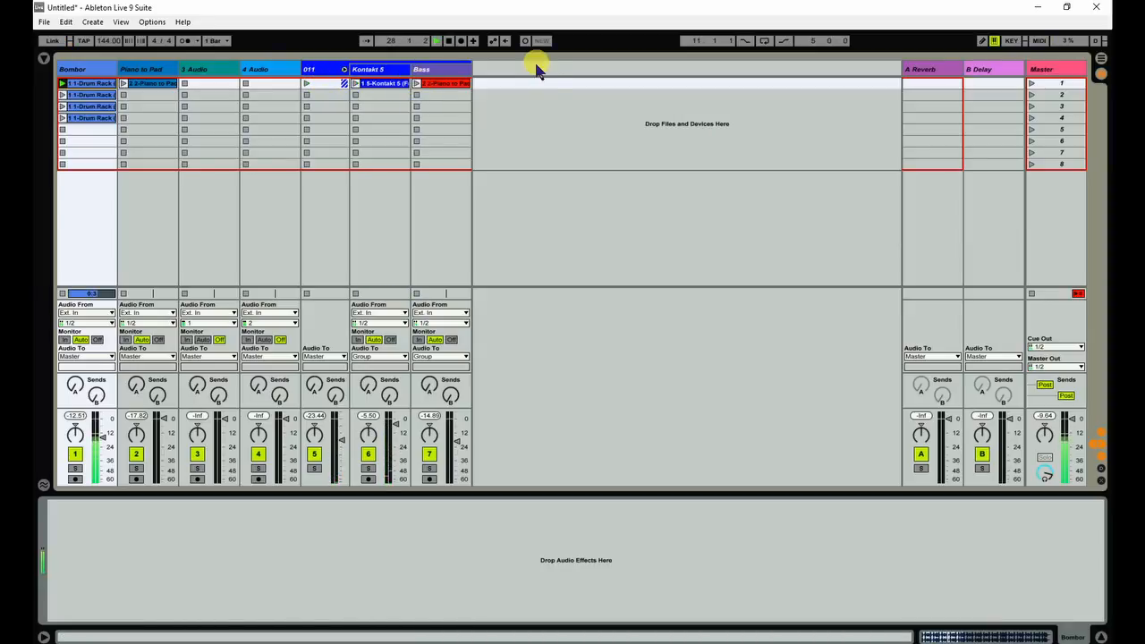
Launch scene 1 and raise the Bombor track's volume slightly
click(1033, 84)
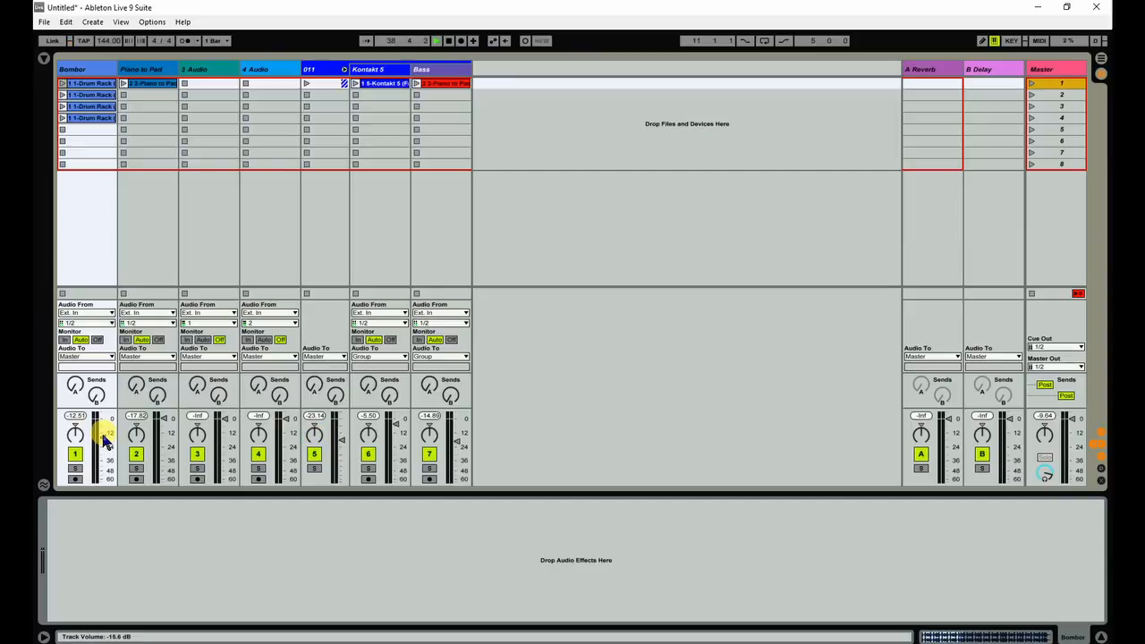
drag(104, 441, 105, 416)
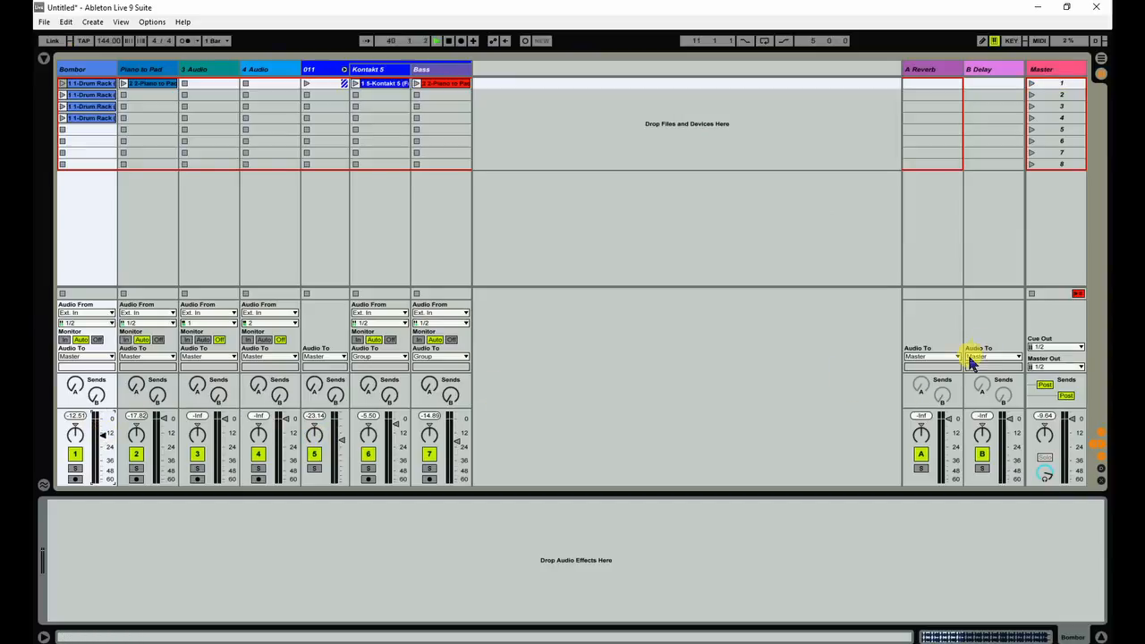
Load the Aggressive Dance Master rack from the Core Library's Mixing & Mastering audio effect racks onto the Master track
click(1054, 70)
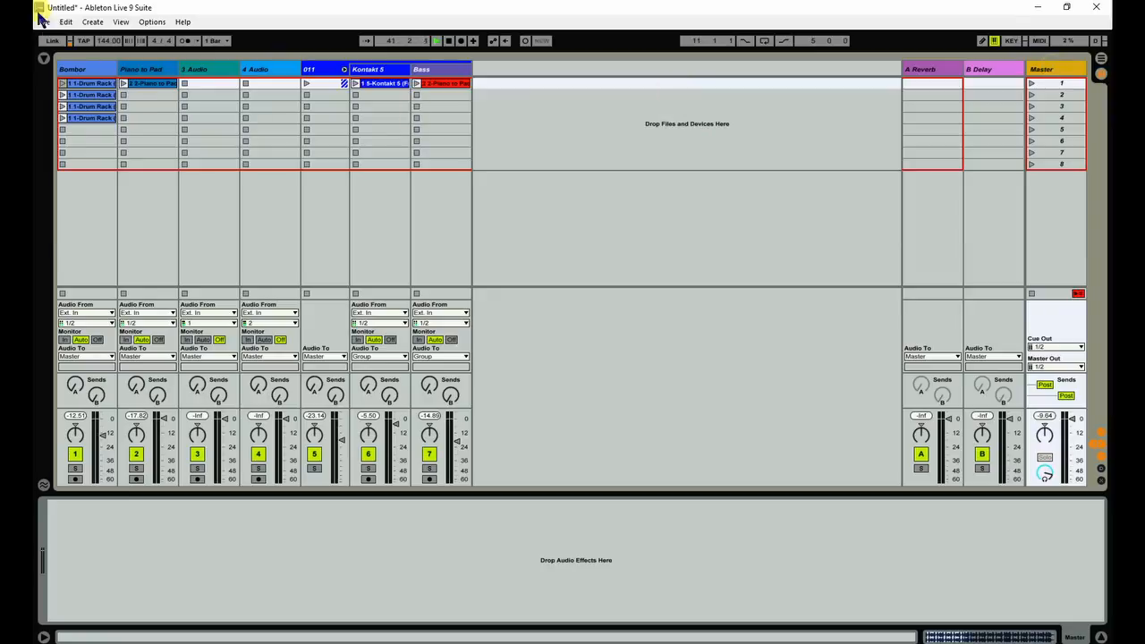
click(43, 58)
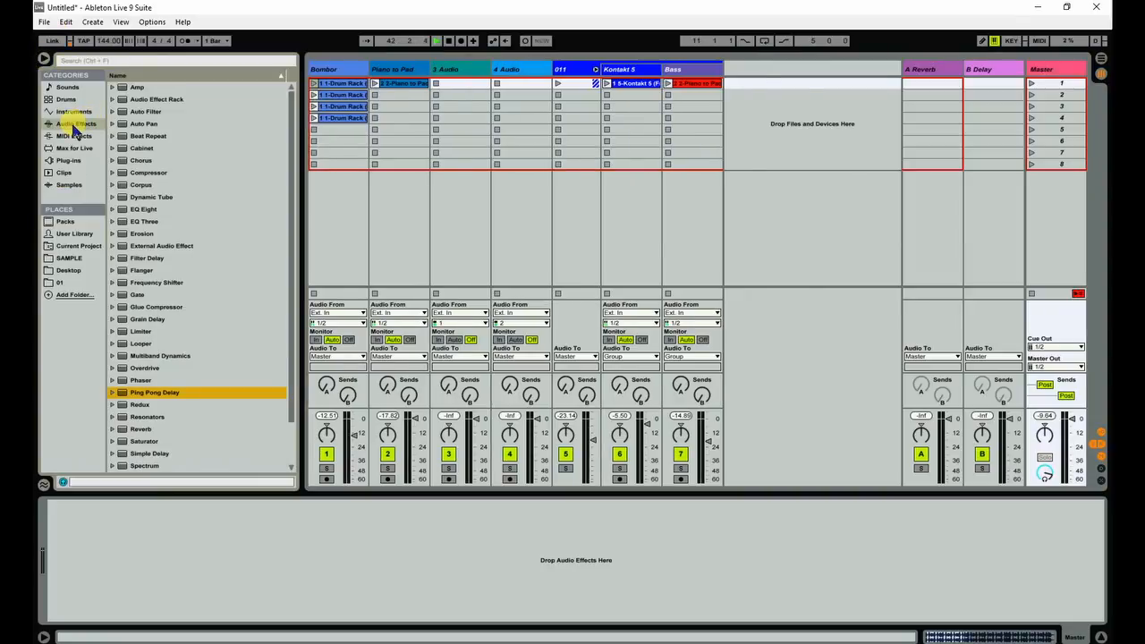
click(64, 223)
click(112, 87)
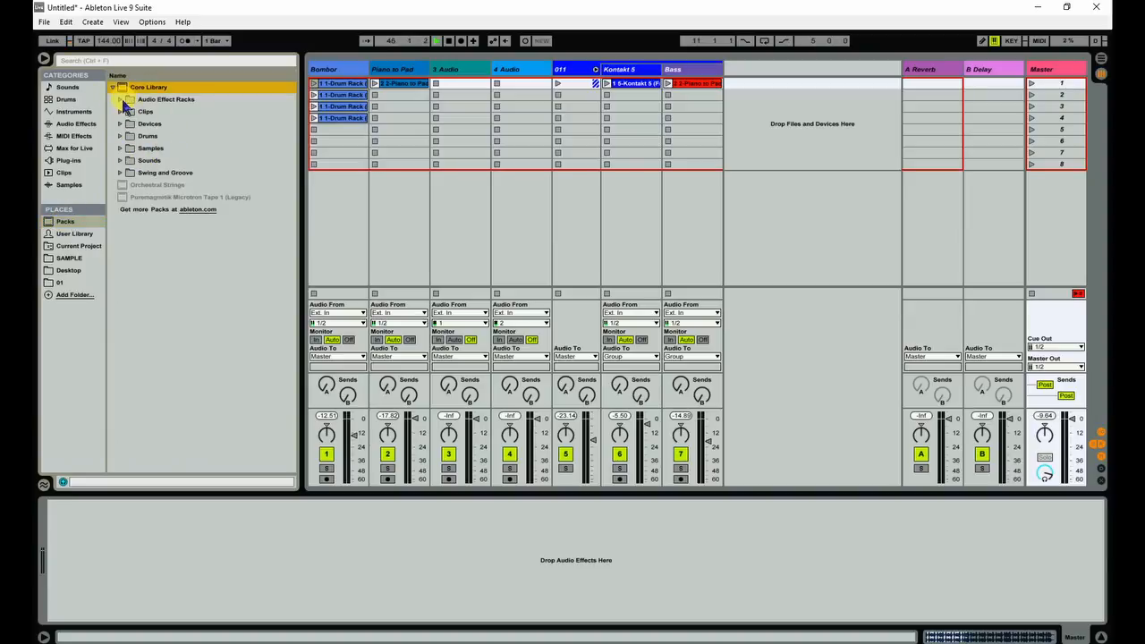
click(122, 100)
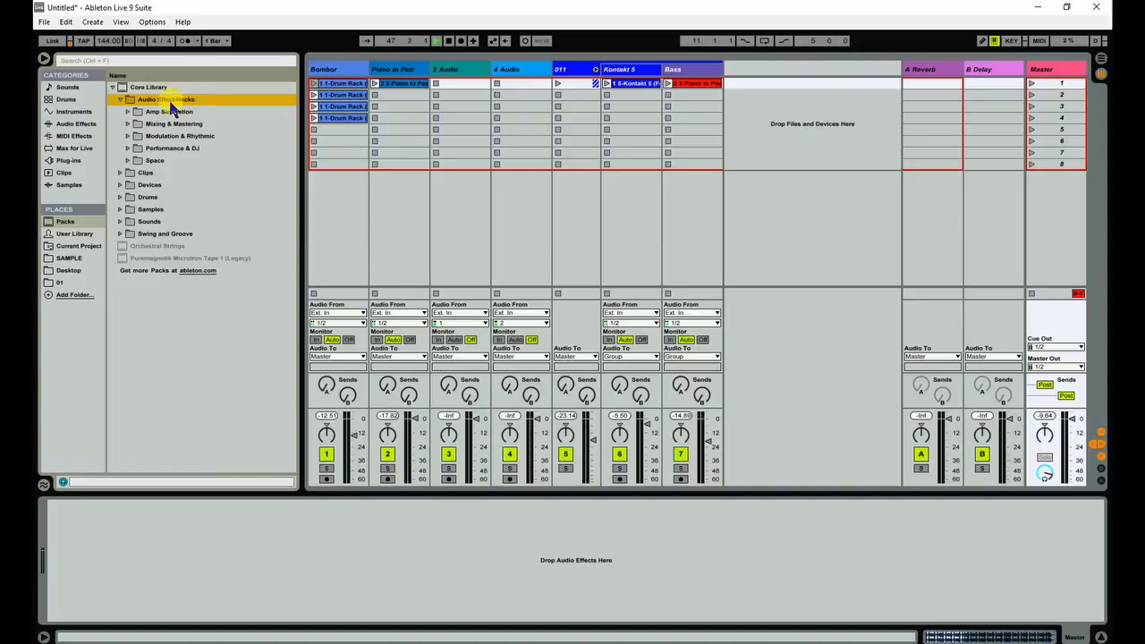
click(128, 125)
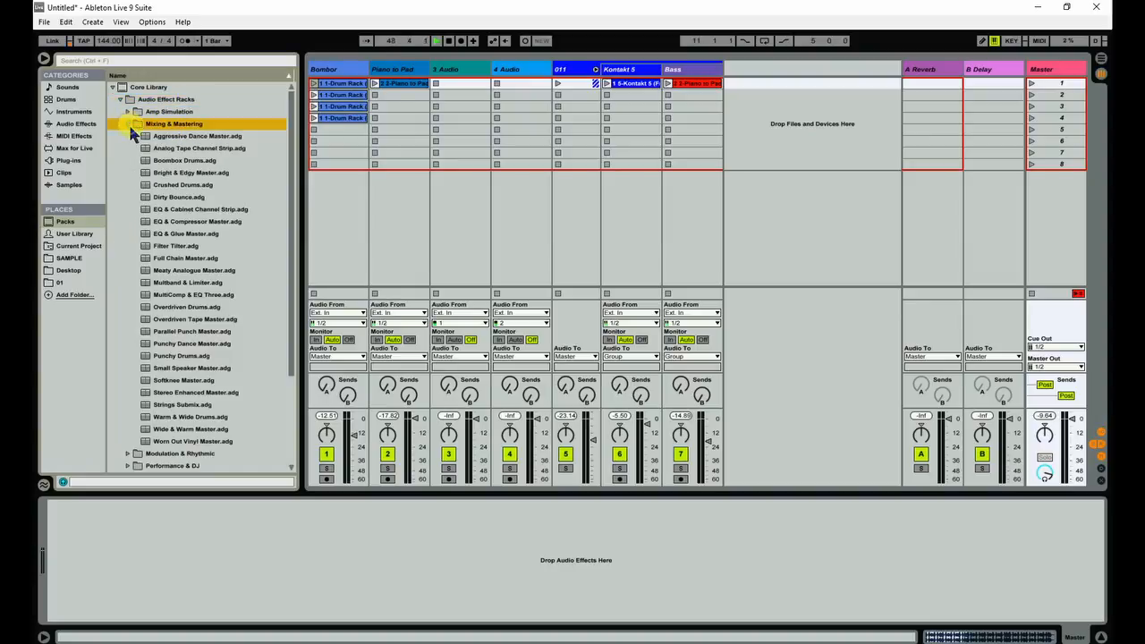
click(1027, 76)
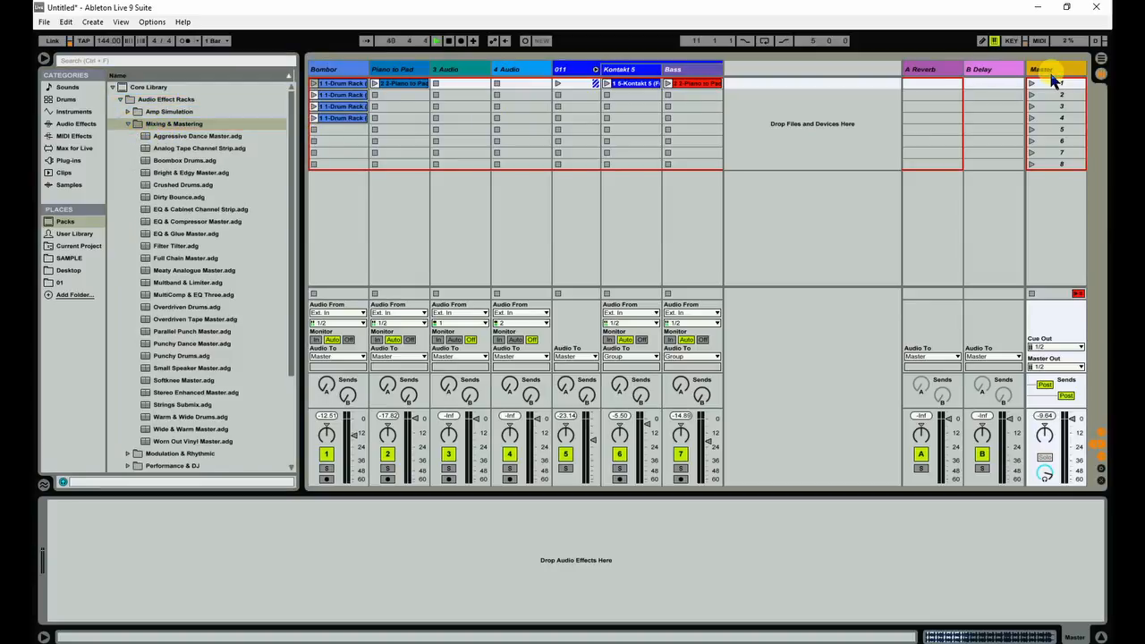
double_click(170, 139)
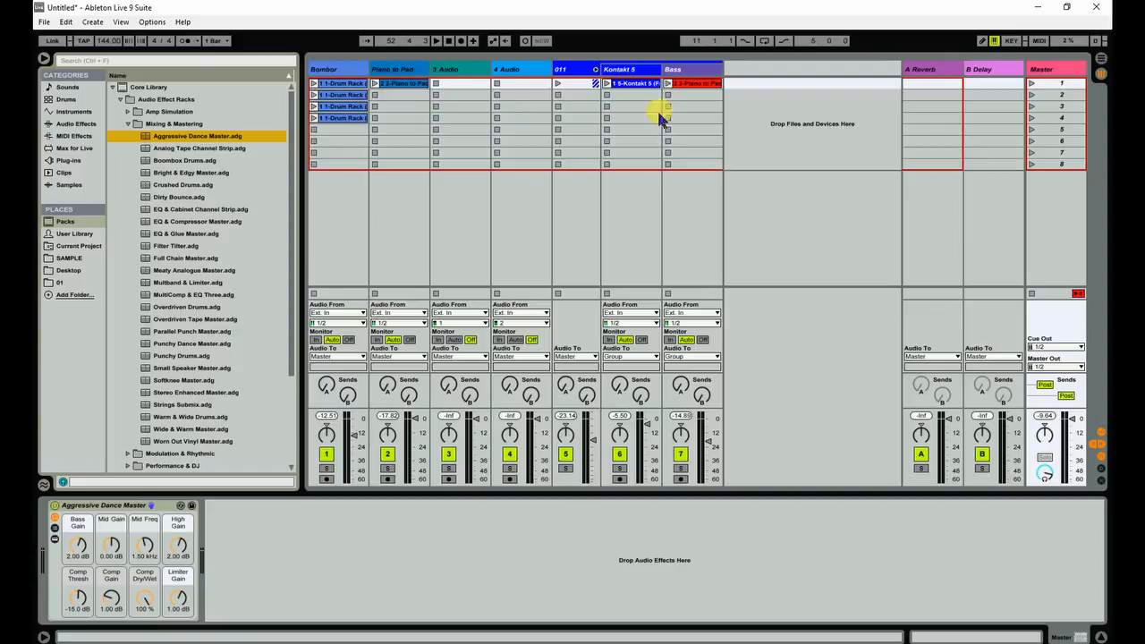
Play scene 1 while swapping the Master track's rack to Analog Tape Channel Strip and finally to Wide & Warm Master
click(1032, 83)
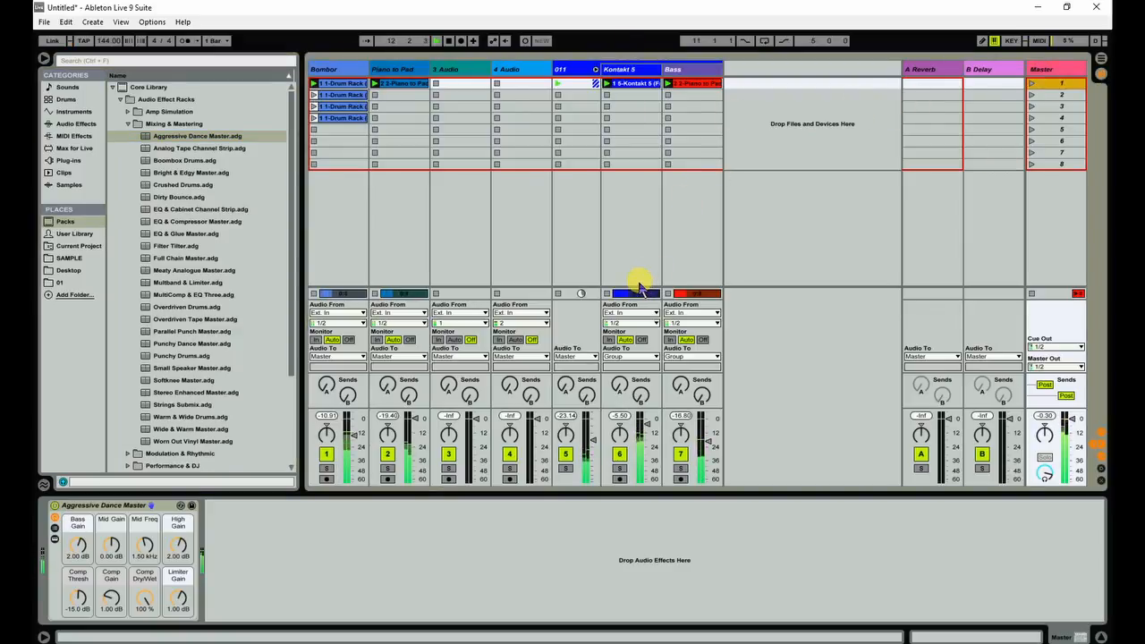
double_click(168, 149)
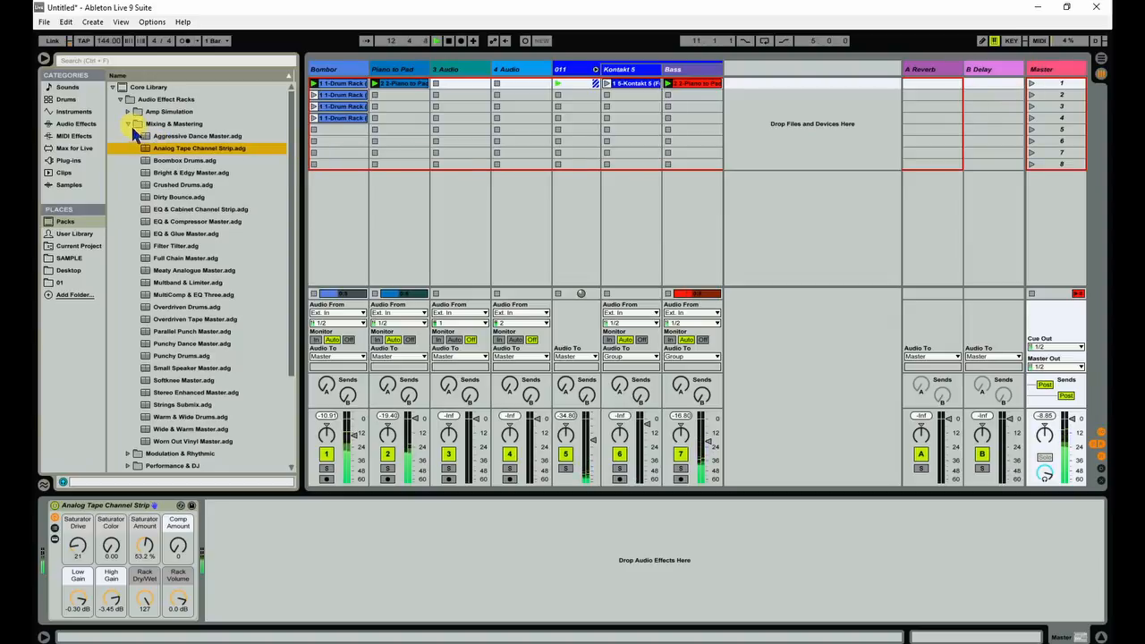
double_click(185, 430)
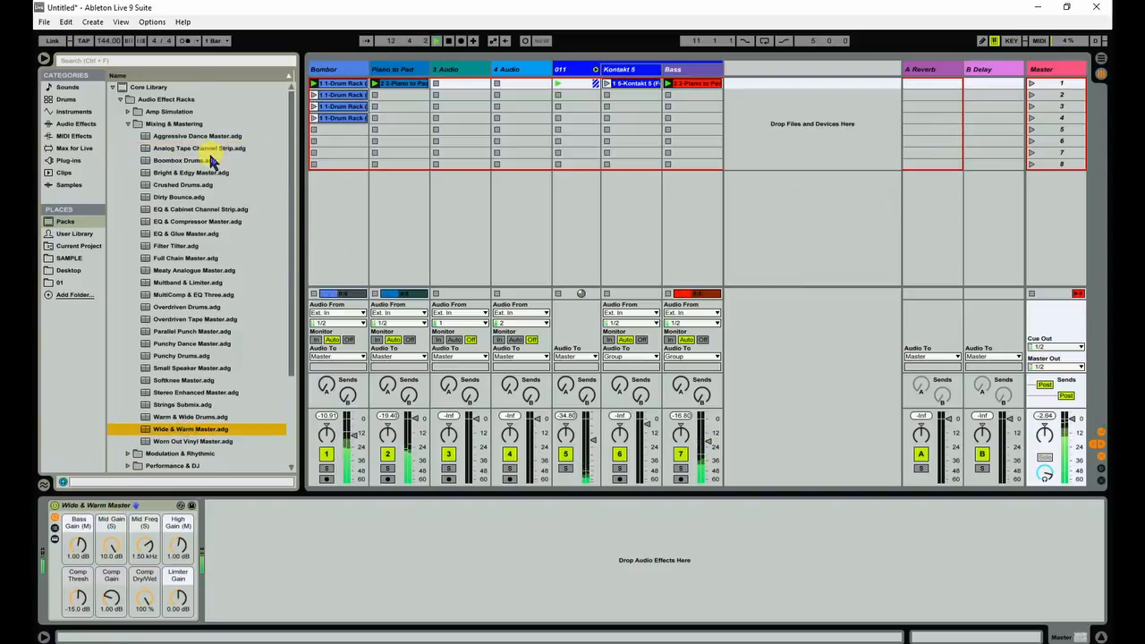
Collapse the Audio Effect Racks folder and hide the browser
click(125, 102)
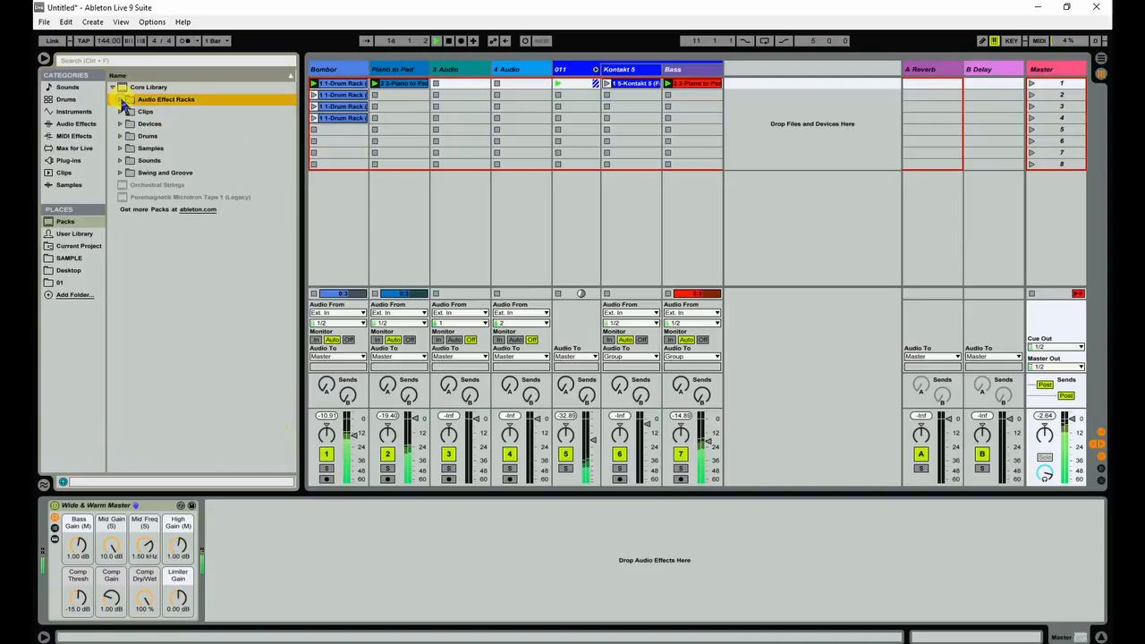
click(43, 58)
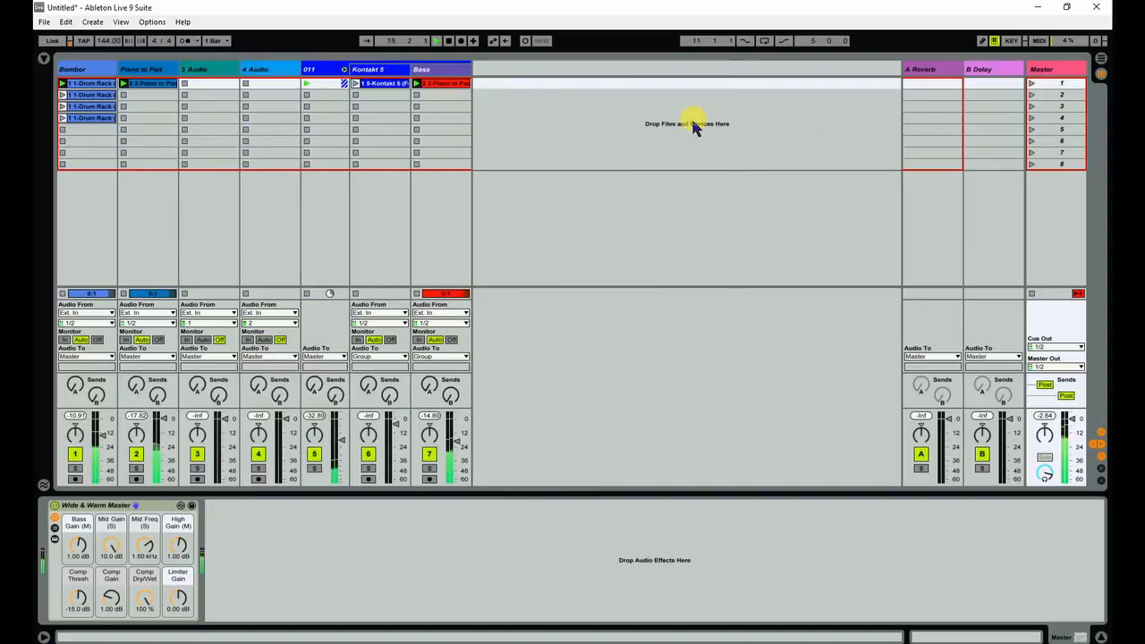
Arm the 4 Audio track for recording with its monitoring set to In, and lower its volume
click(268, 70)
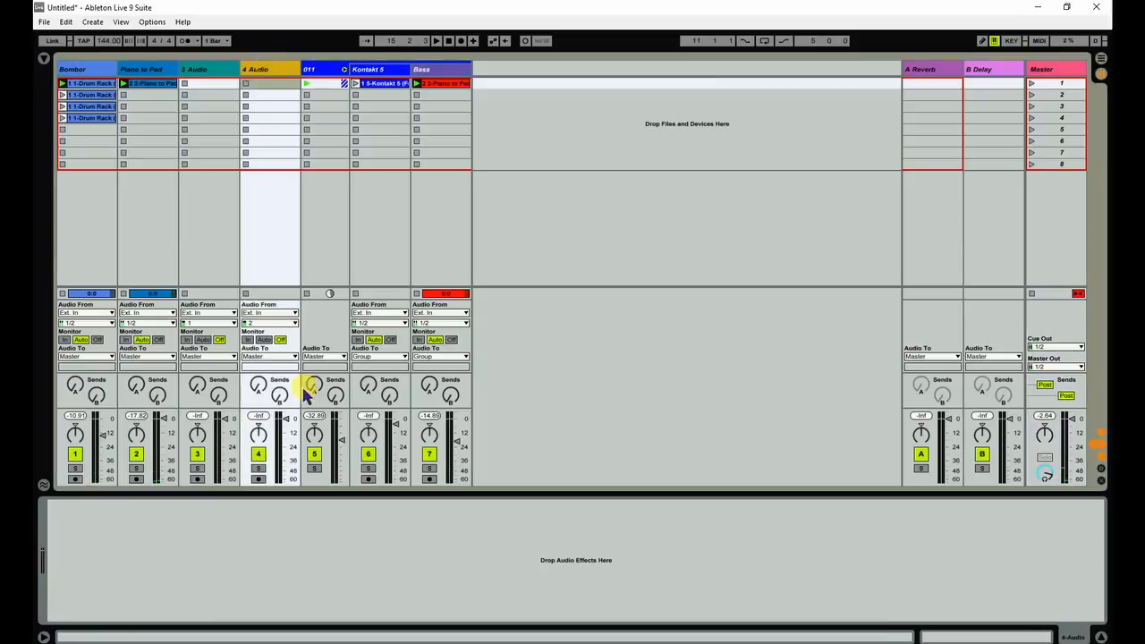
click(258, 480)
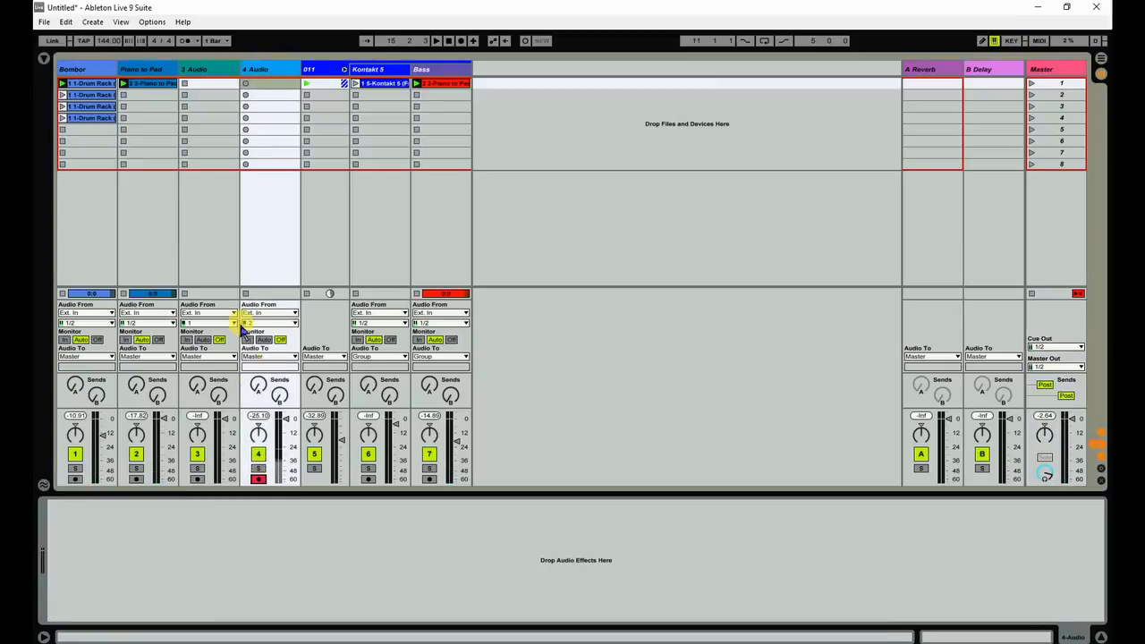
click(248, 341)
drag(285, 419, 285, 460)
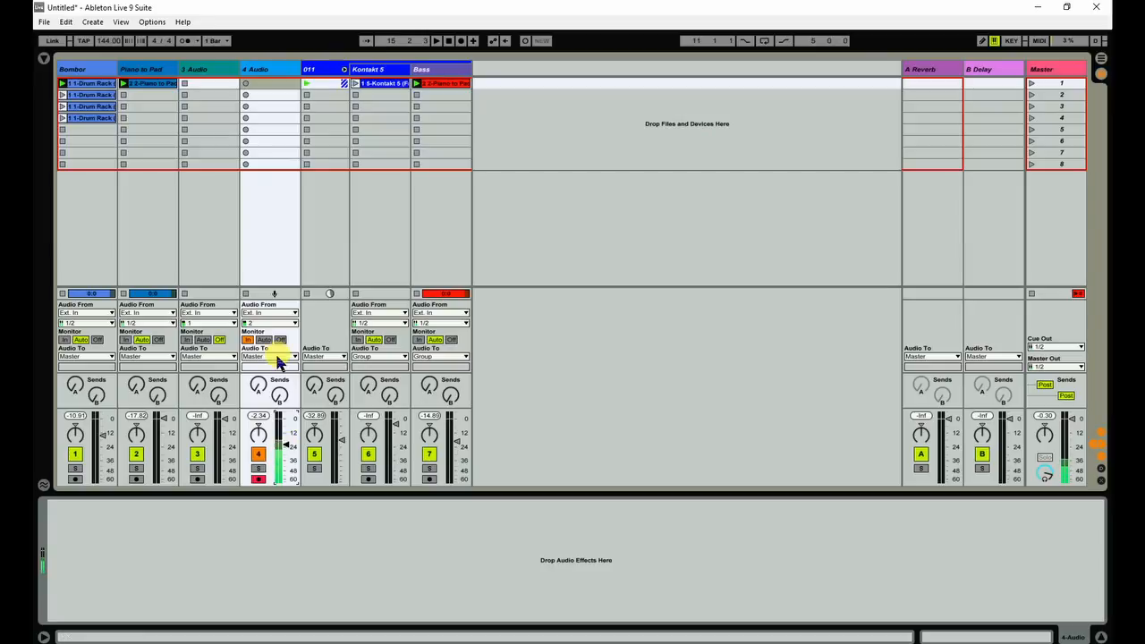
click(271, 71)
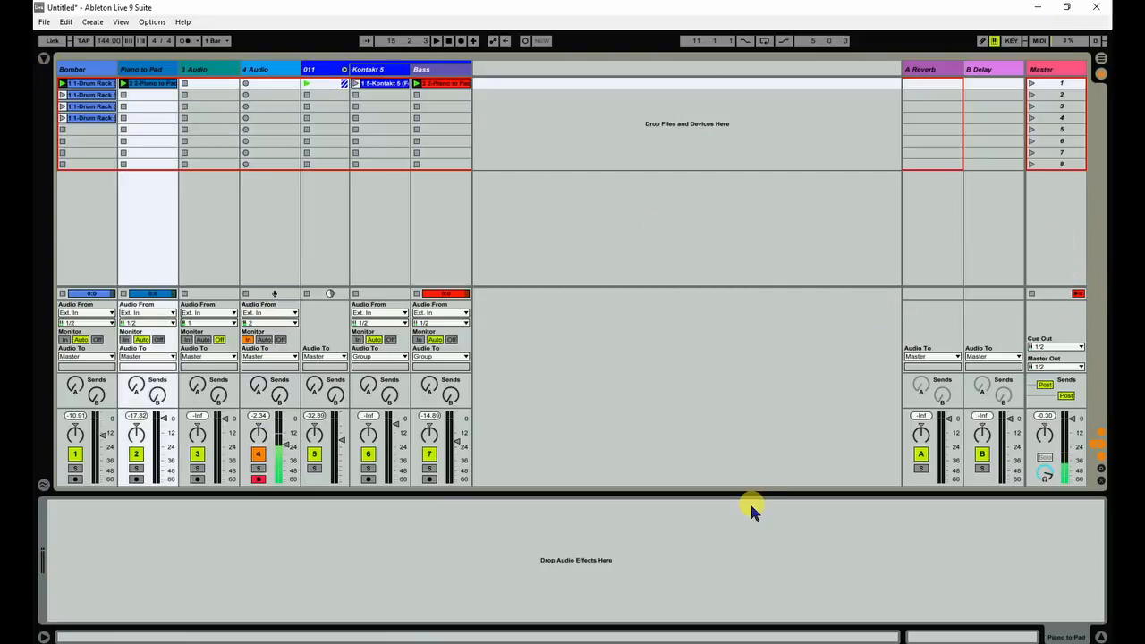
Switch to Arrangement View and return all tracks from Session clips to arrangement playback
click(1102, 60)
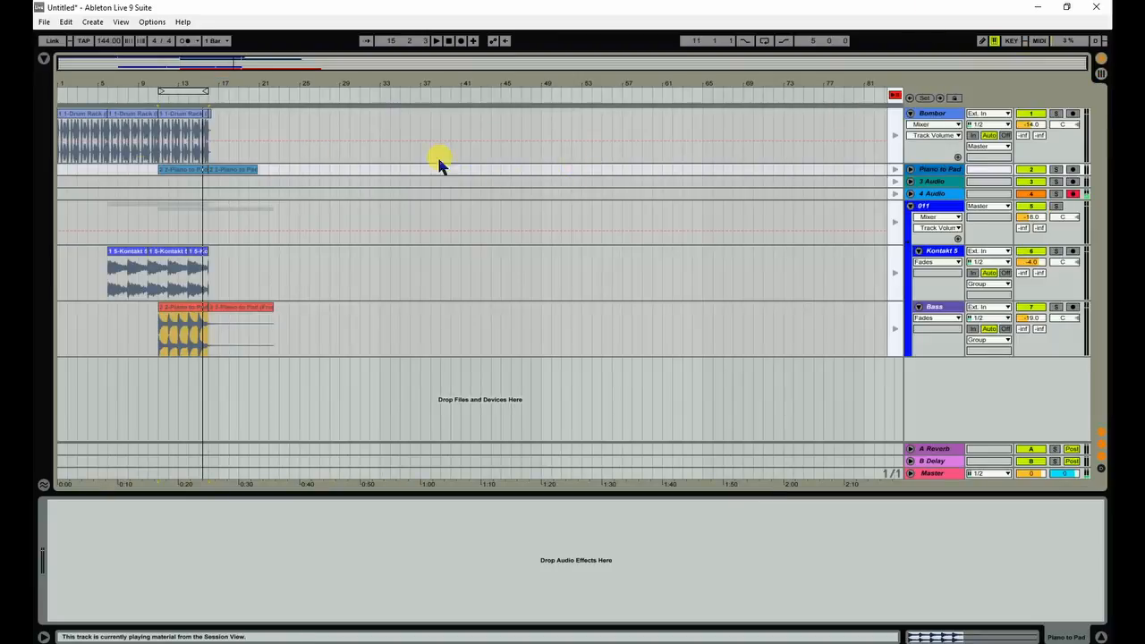
click(895, 96)
click(895, 96)
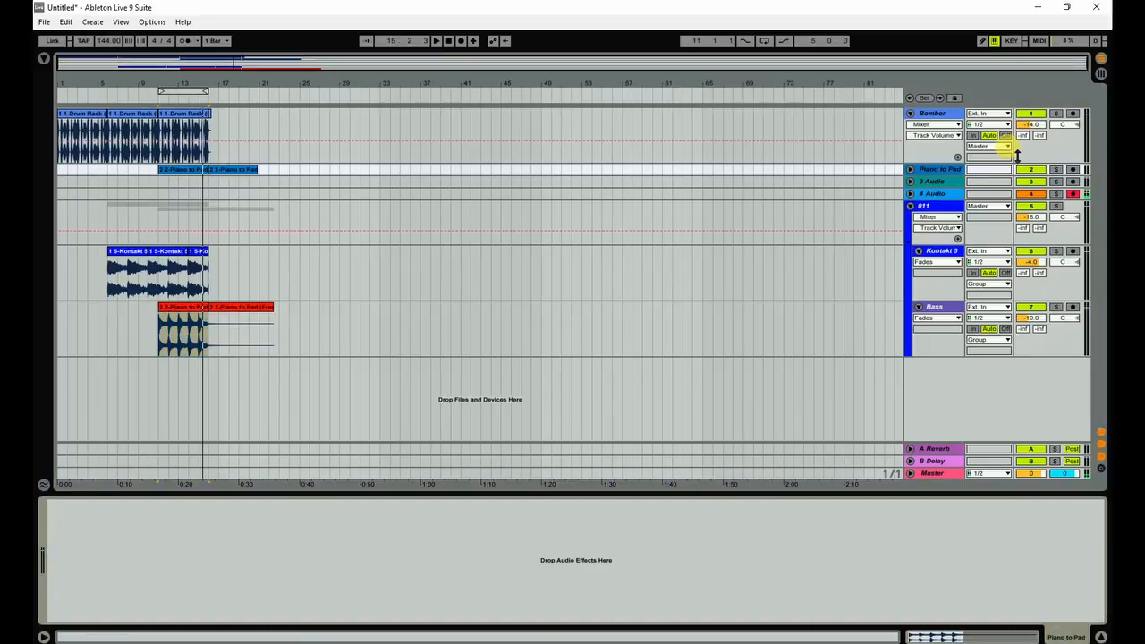
Fold the 011 group and the Bombor track in the arrangement
click(933, 114)
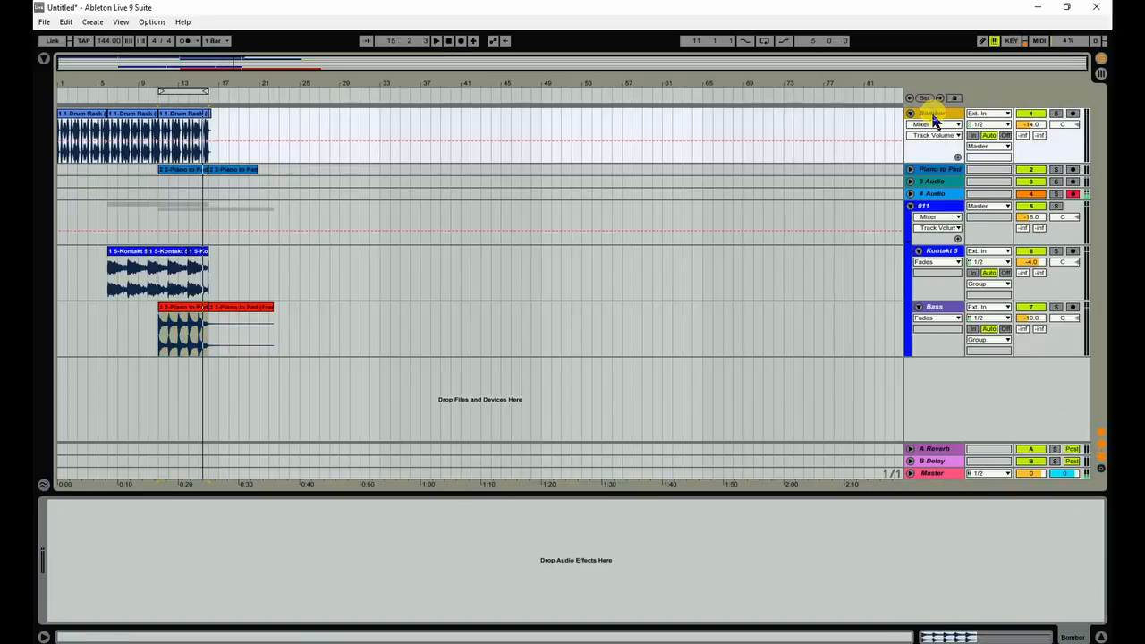
click(251, 148)
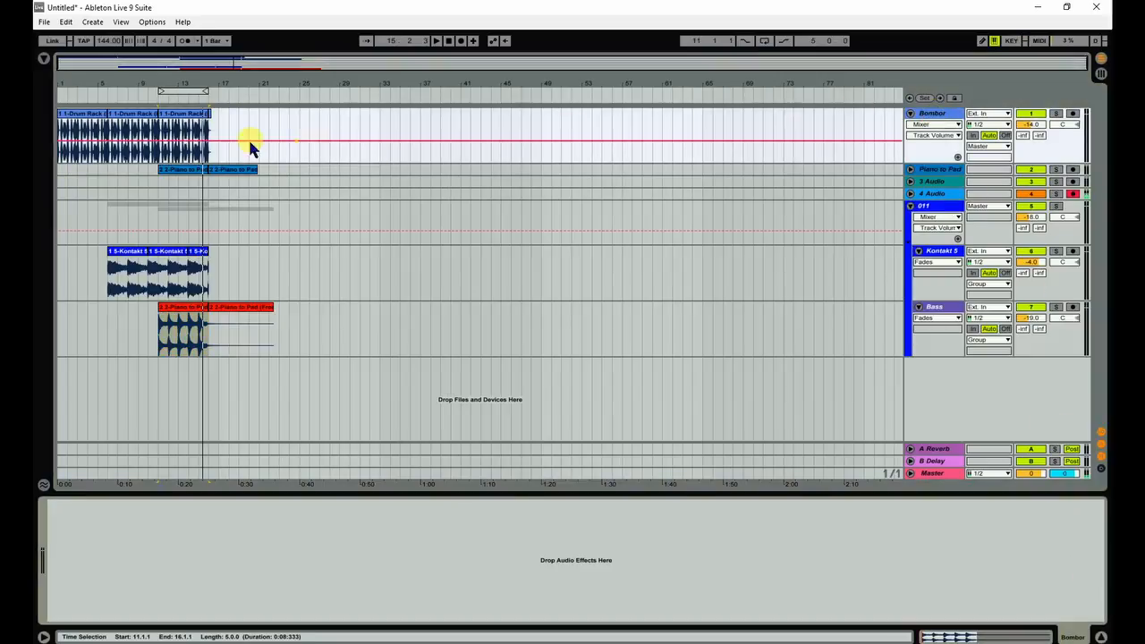
click(910, 205)
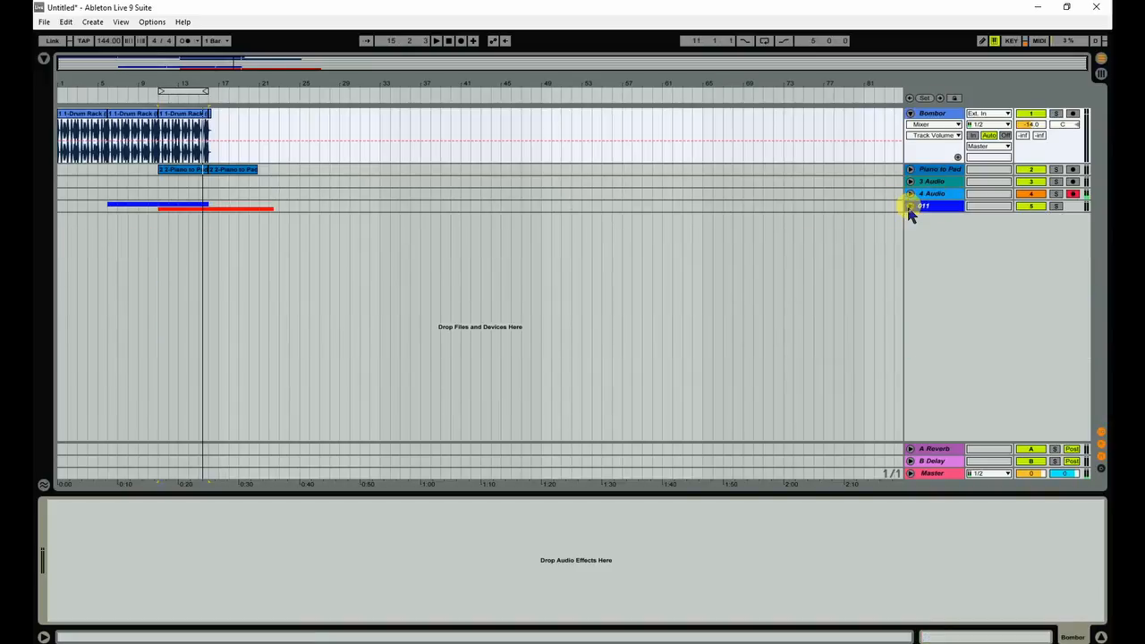
click(910, 114)
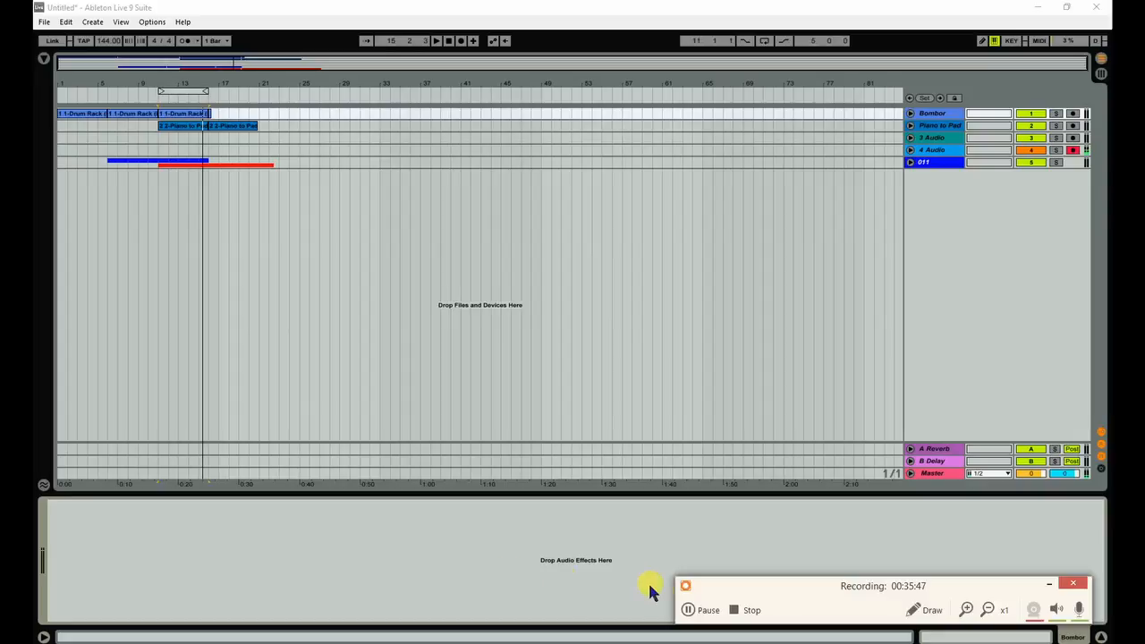
click(743, 610)
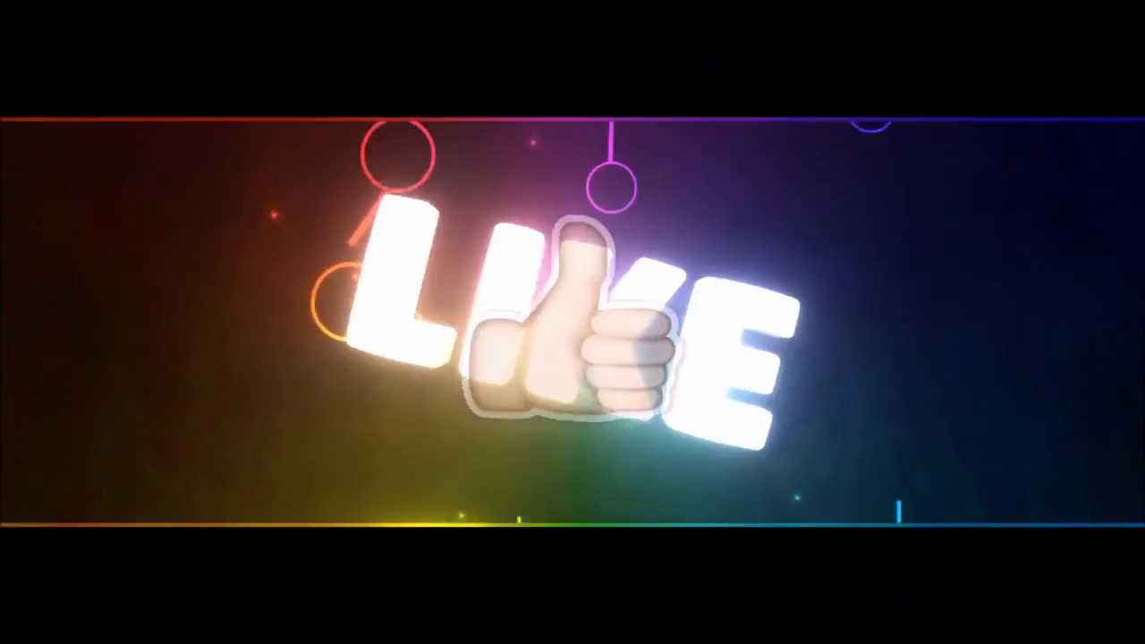